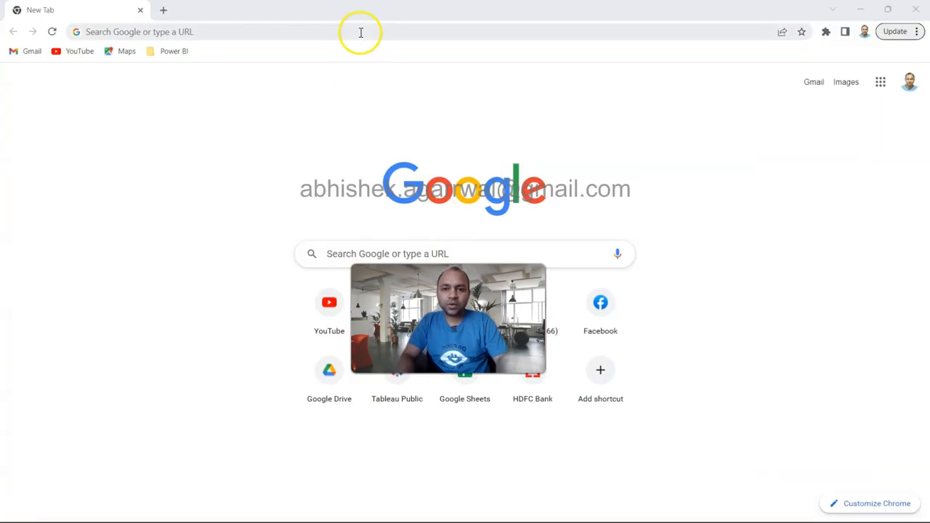
Step: Search the web in Chrome for "download power bi" and open Microsoft's Power BI Downloads page
click(359, 32)
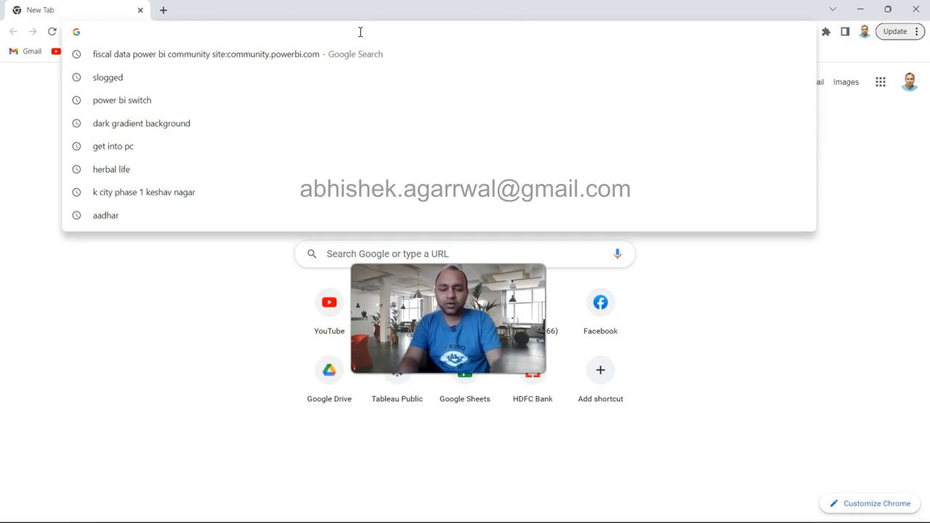
text(donwloa)
key(BackSpace)
key(BackSpace)
key(BackSpace)
key(BackSpace)
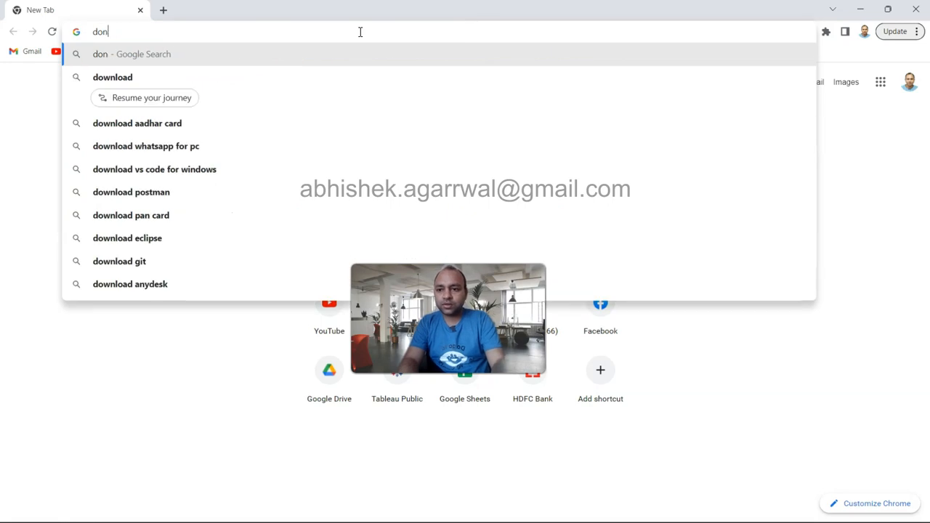
text(wnload power bi)
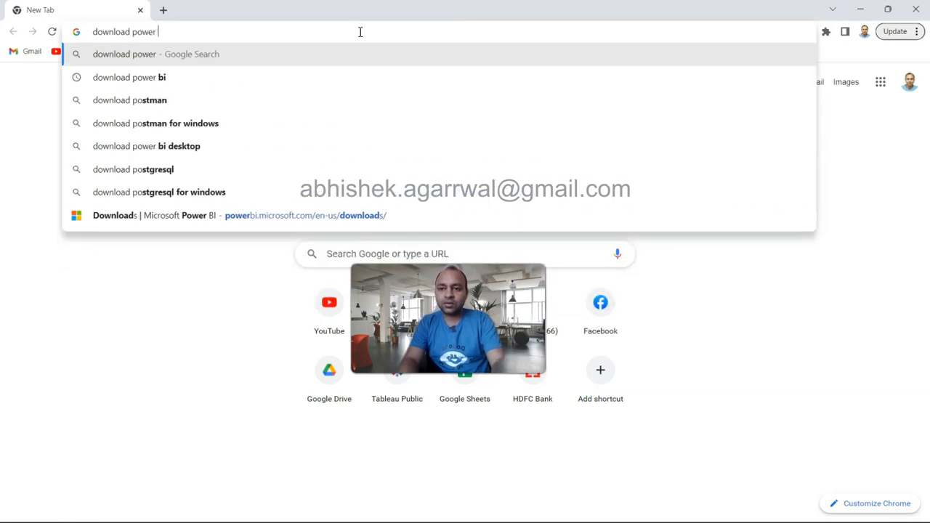
key(Return)
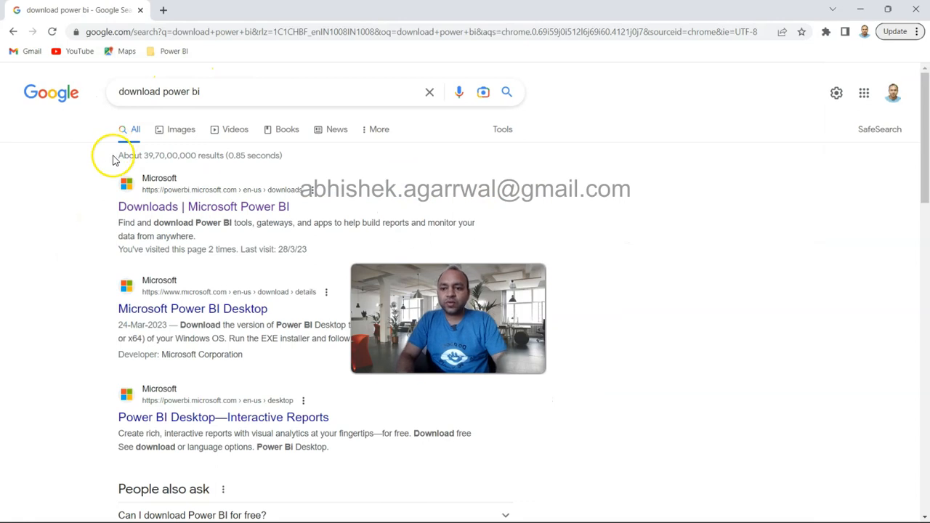
click(193, 209)
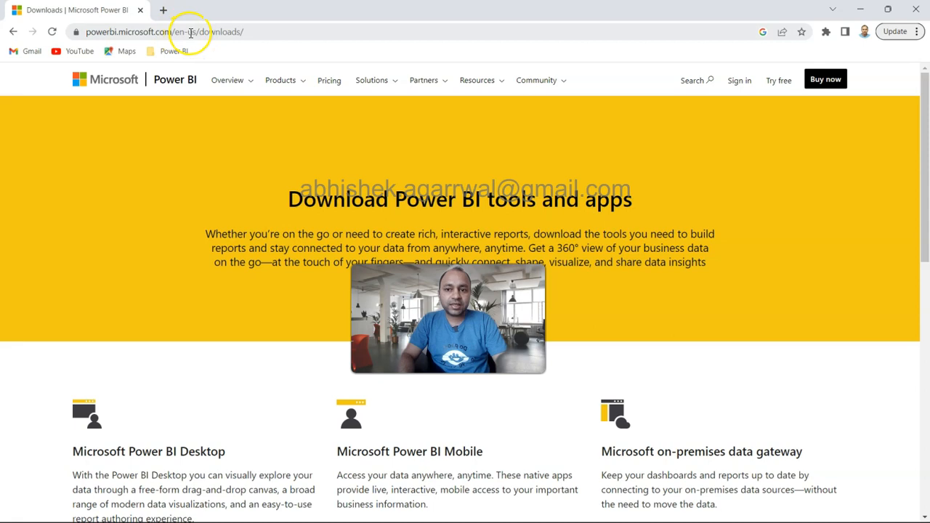
Step: Start the Microsoft Power BI Desktop download and allow its link to open in Microsoft Store
scroll(253, 195, down, 10)
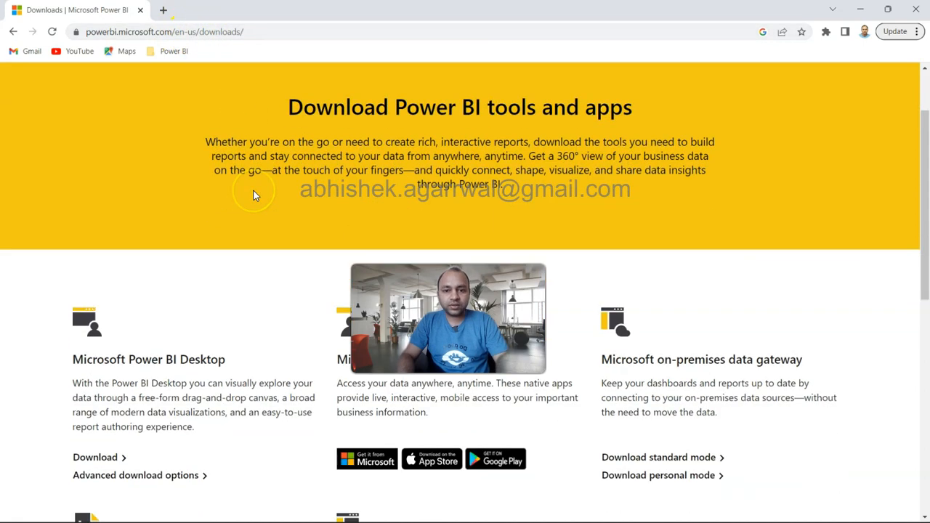
scroll(253, 195, up, 10)
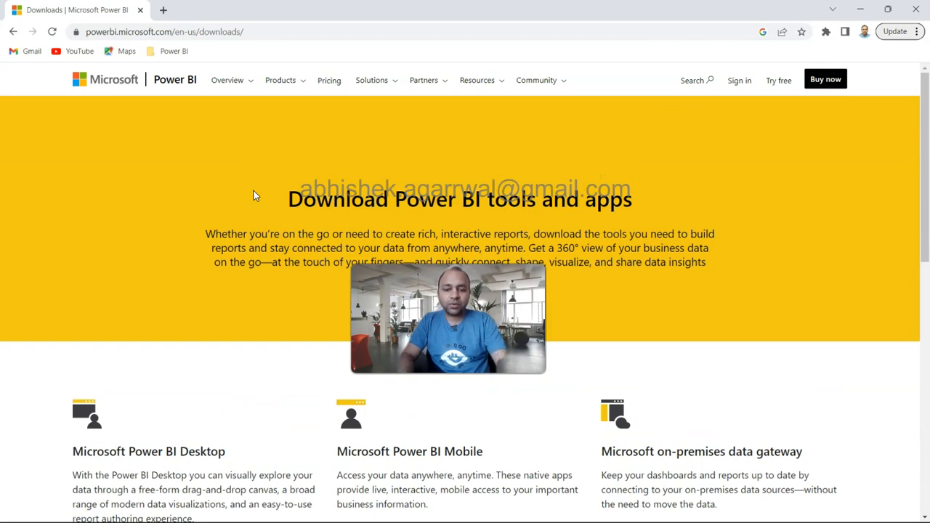
scroll(291, 218, down, 2)
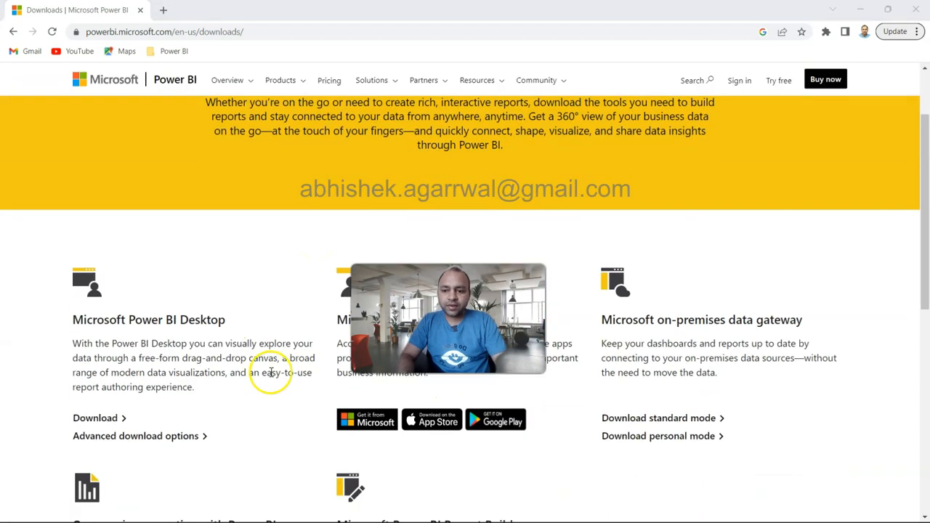
scroll(197, 331, down, 3)
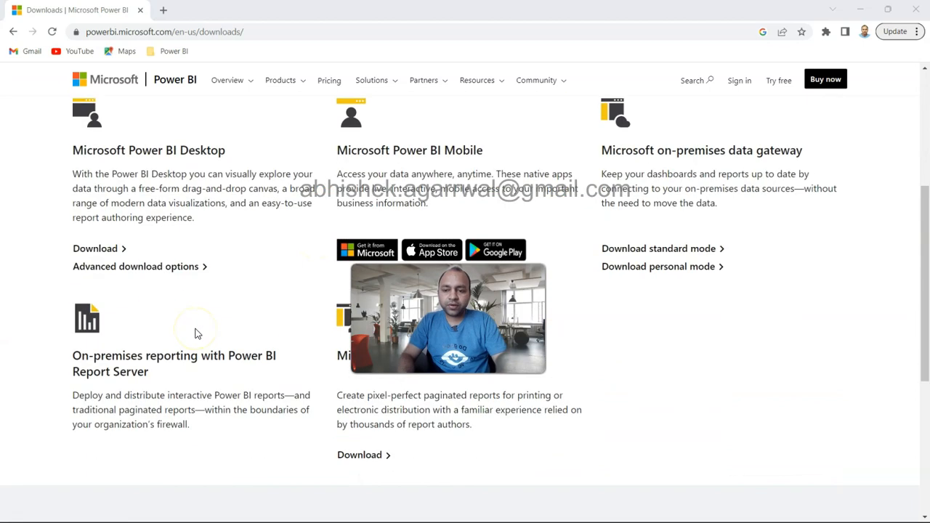
click(107, 255)
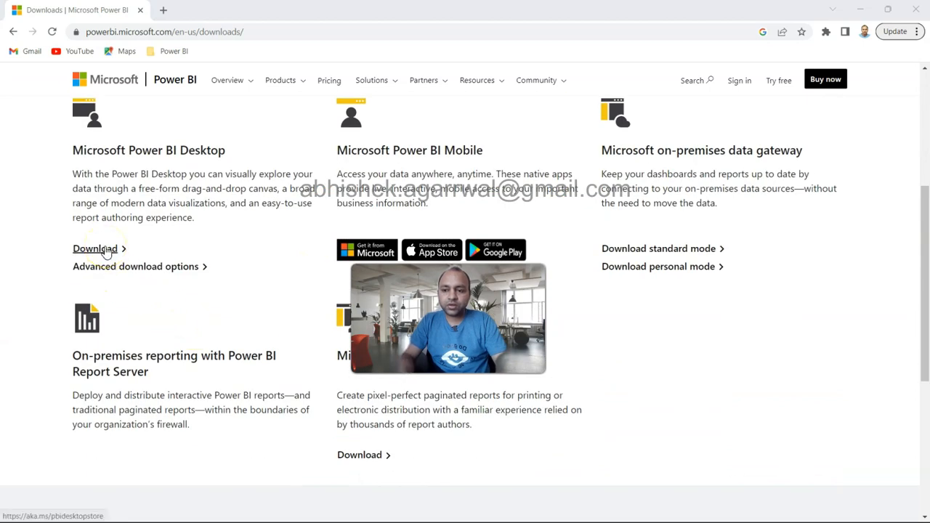
click(107, 252)
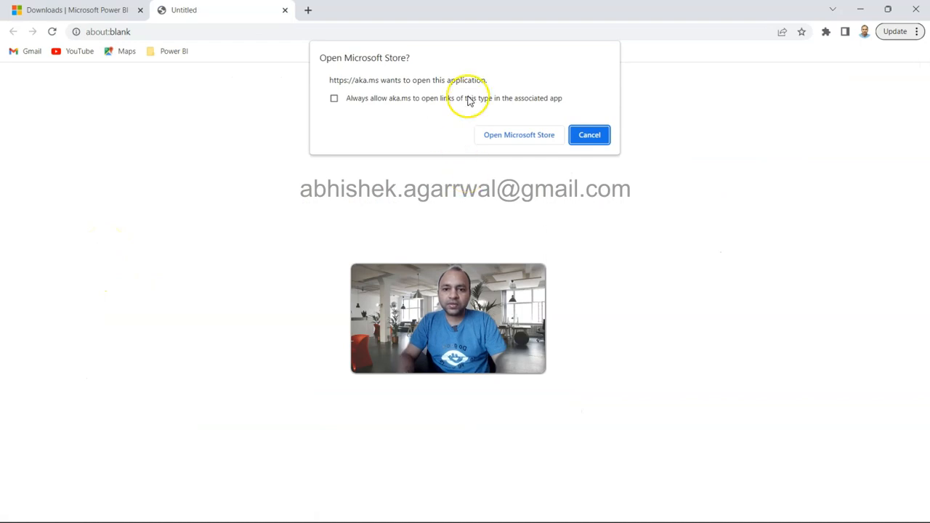
click(528, 136)
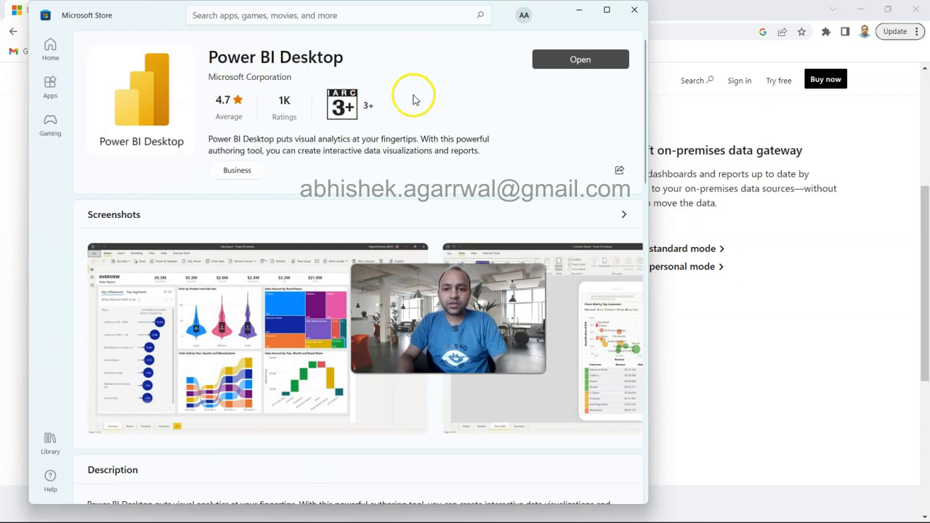
Step: Close the Power BI Desktop store listing and switch to the HR Attrition Dashboard in Power BI Desktop
click(580, 72)
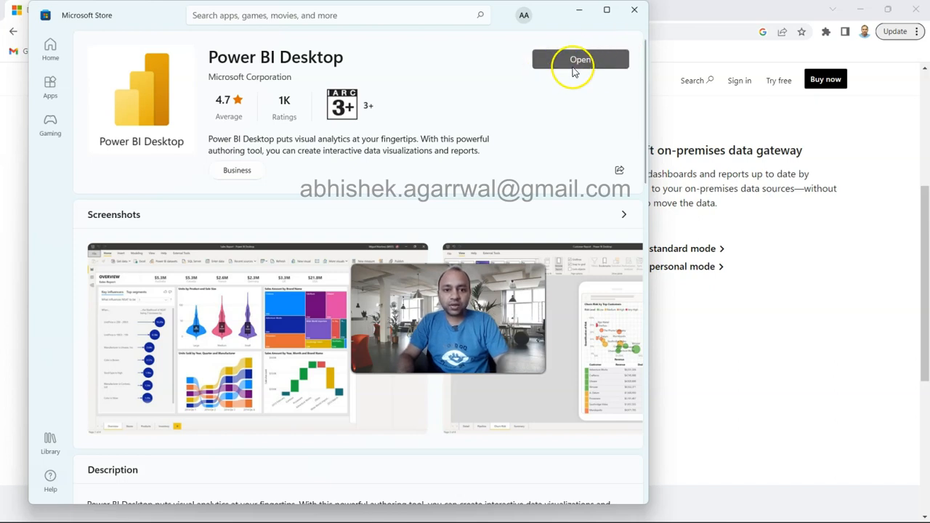
click(635, 12)
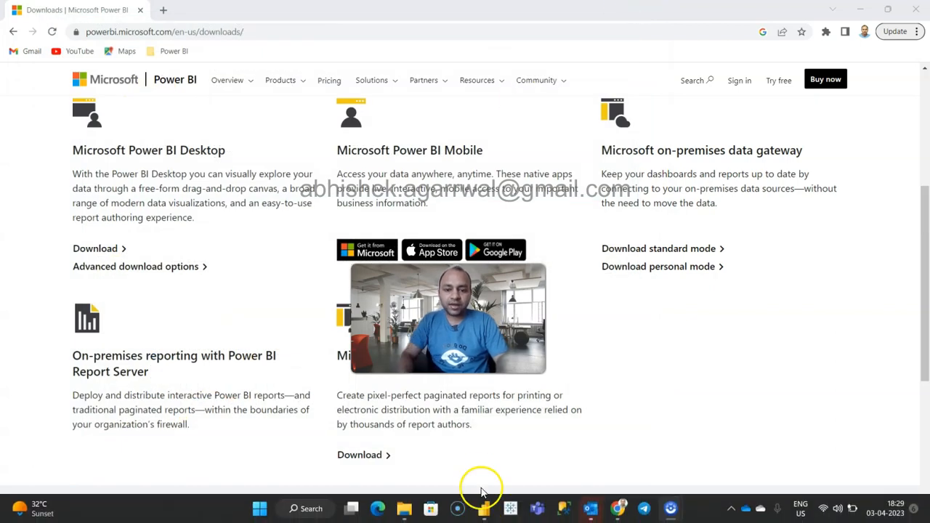
click(486, 503)
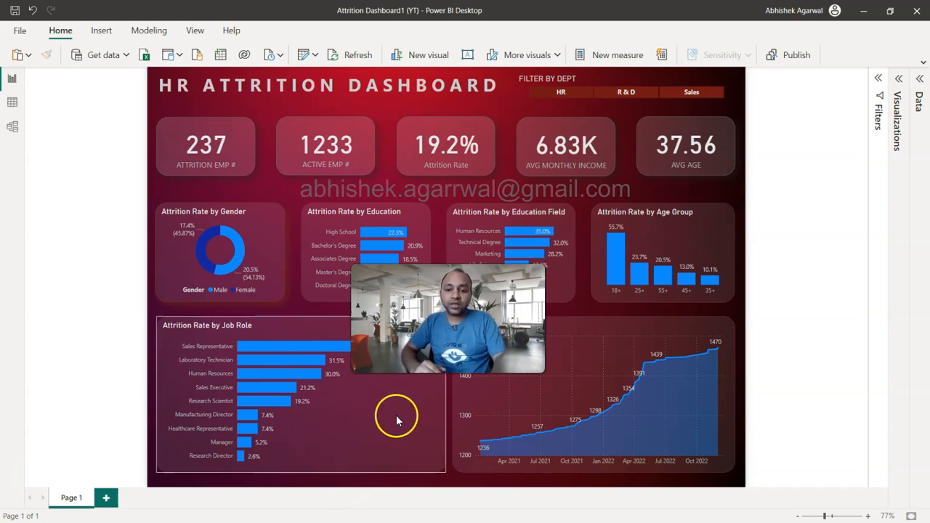
Step: Filter the HR Attrition Dashboard by the R & D department, and switch the filter to Sales
mouse_move(514, 420)
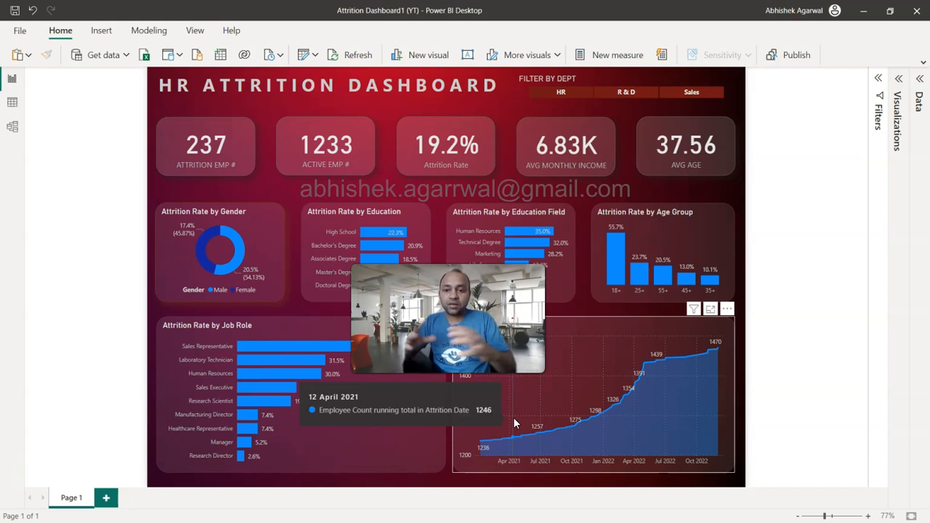
click(574, 94)
click(615, 95)
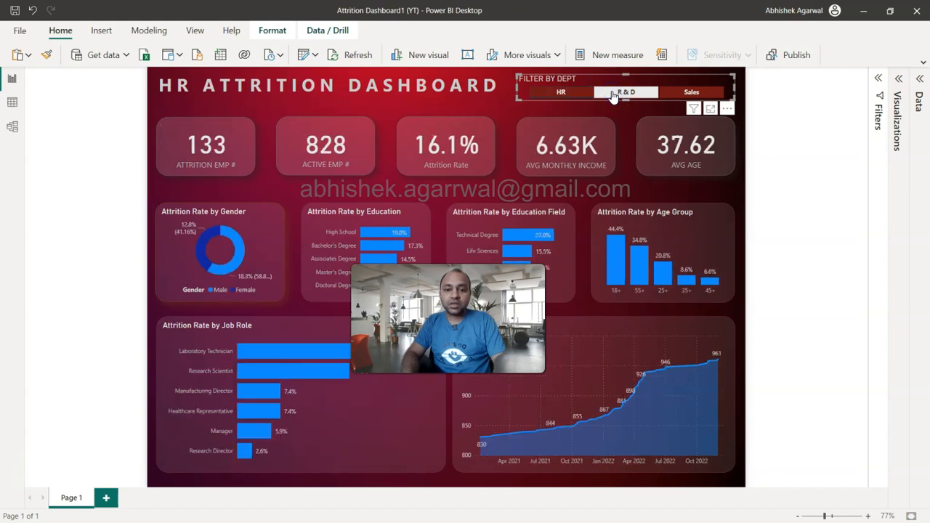
click(674, 93)
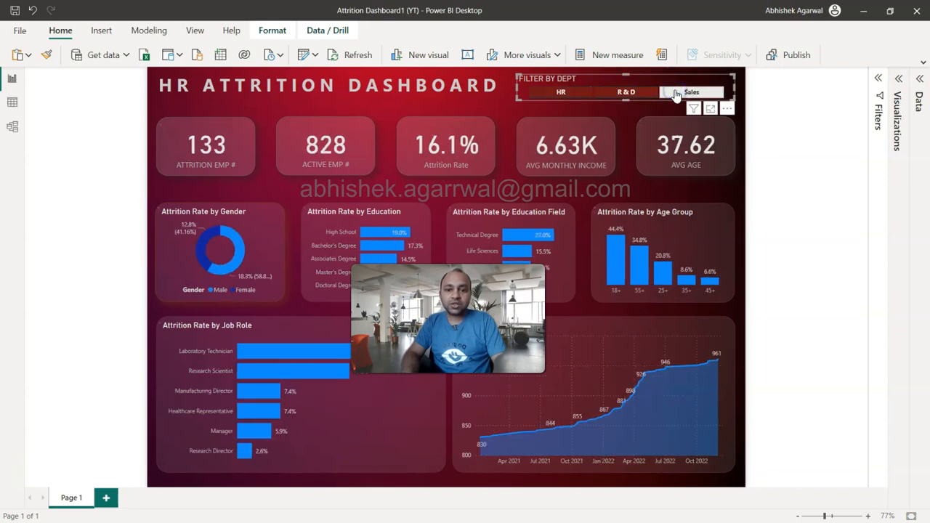
click(671, 93)
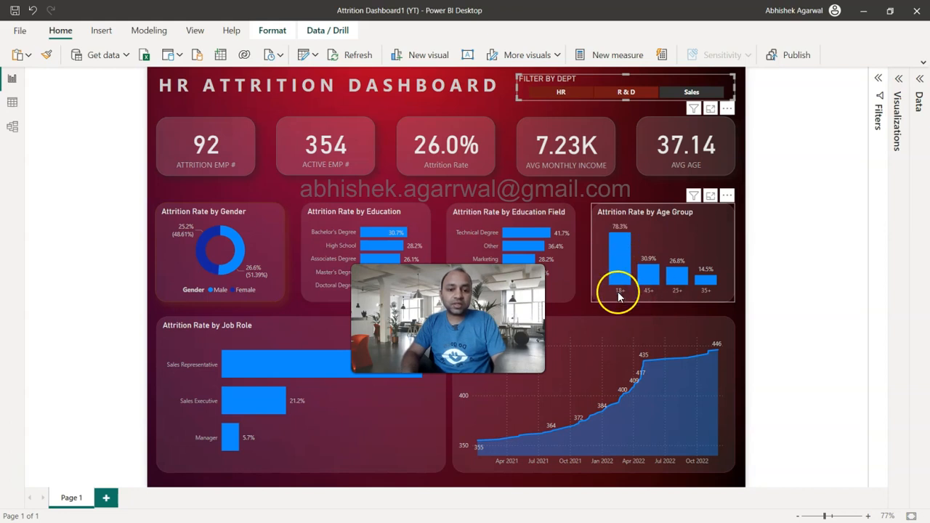
Step: Review the age group and job role charts, and cross-filter the dashboard by Sales Representative to inspect the employee trend
mouse_move(675, 288)
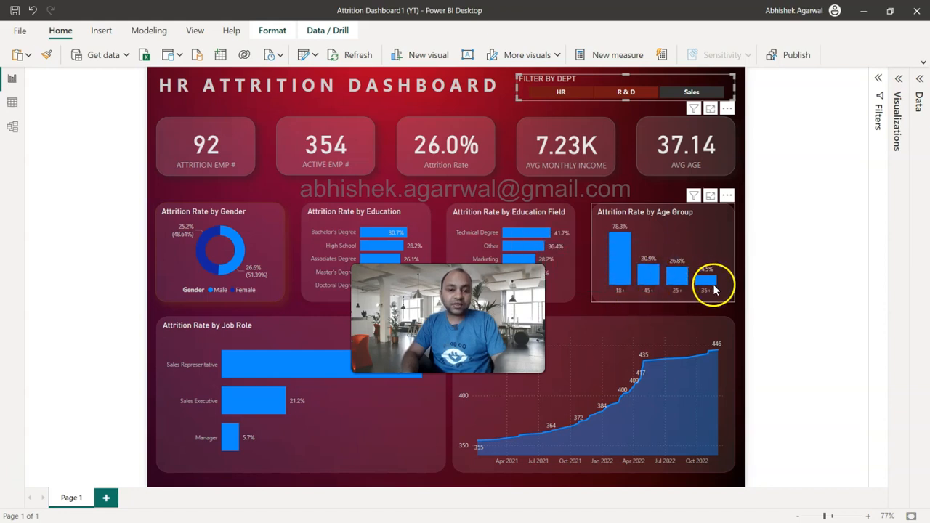
mouse_move(656, 273)
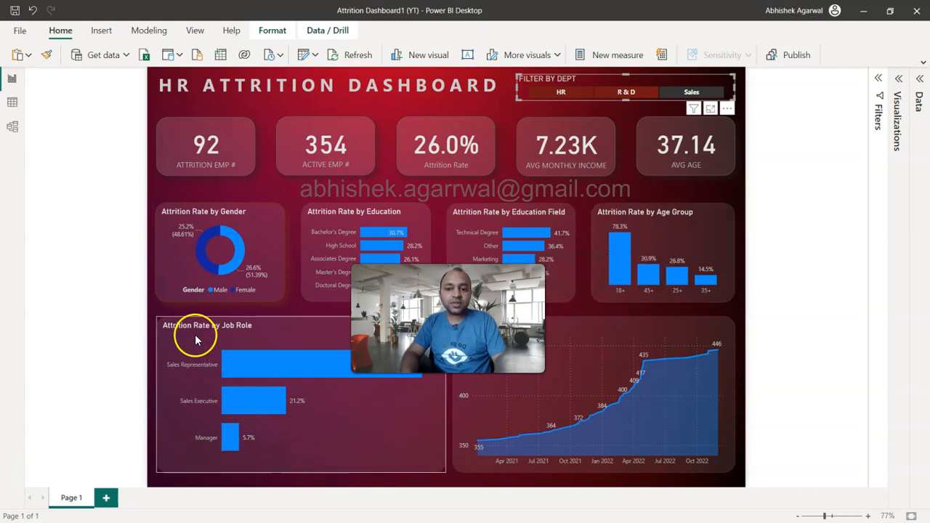
click(186, 356)
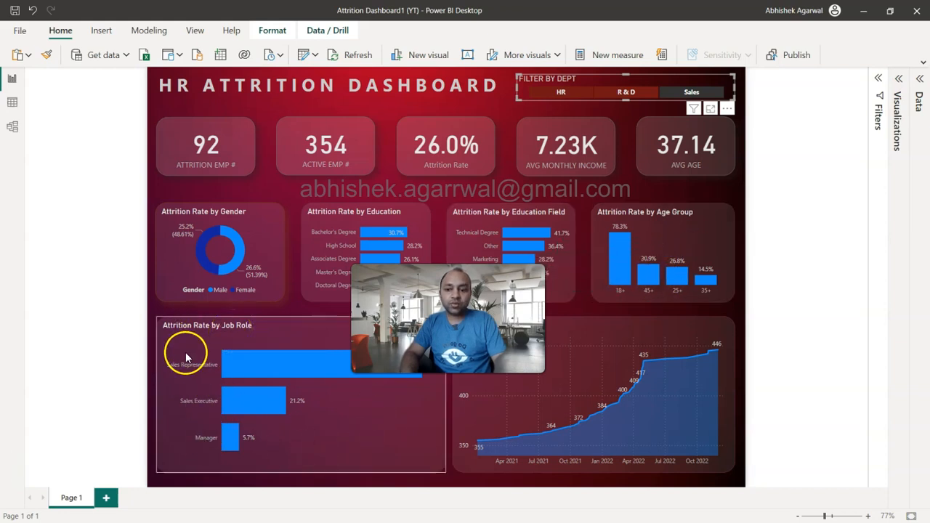
mouse_move(267, 370)
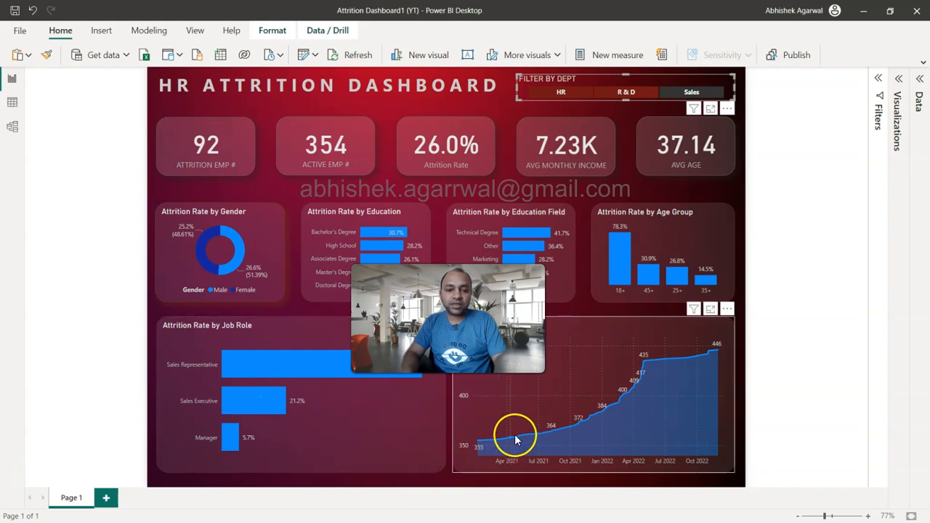
mouse_move(683, 360)
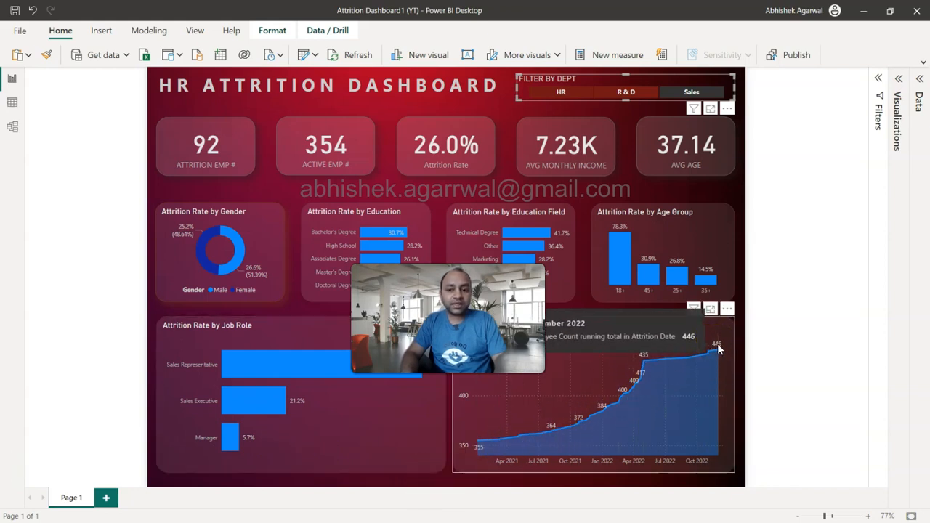
click(234, 365)
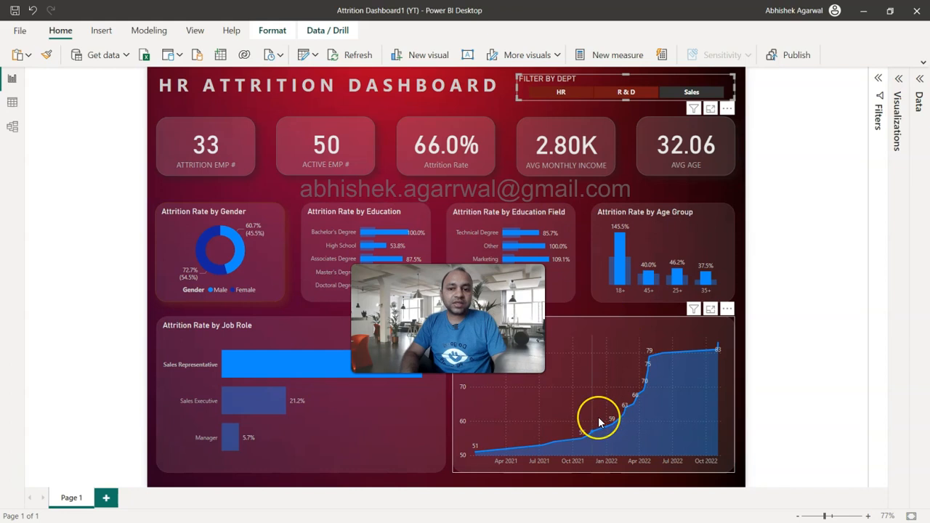
mouse_move(599, 419)
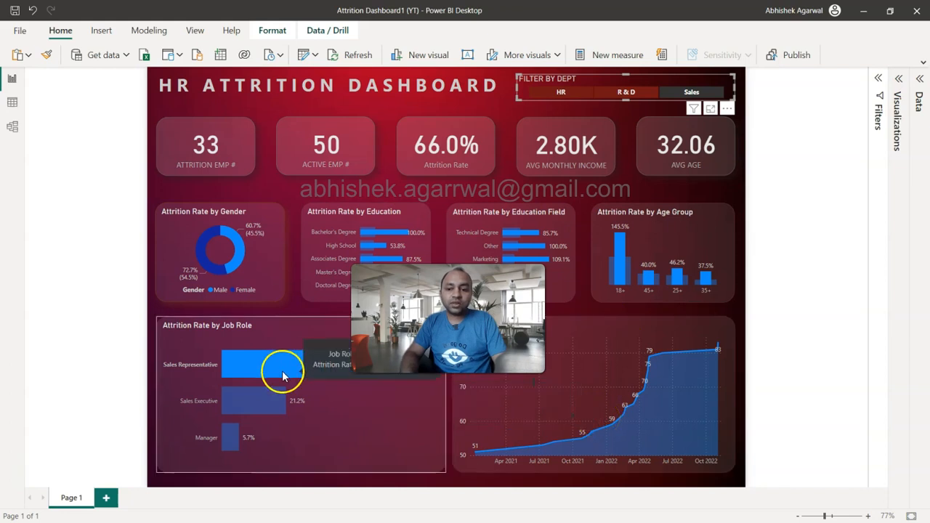
Step: Cross-filter the dashboard by Bachelor's Degree in the education chart and inspect the running employee count over time
click(381, 232)
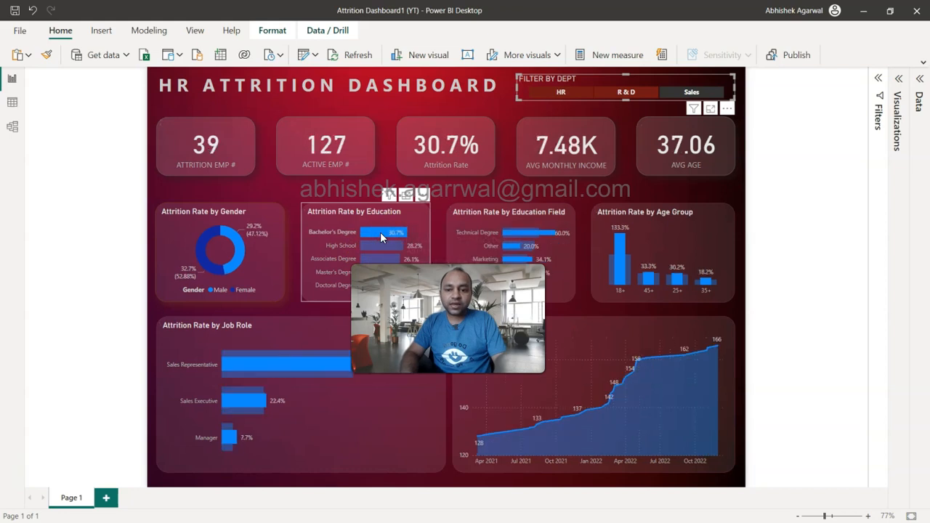
mouse_move(585, 409)
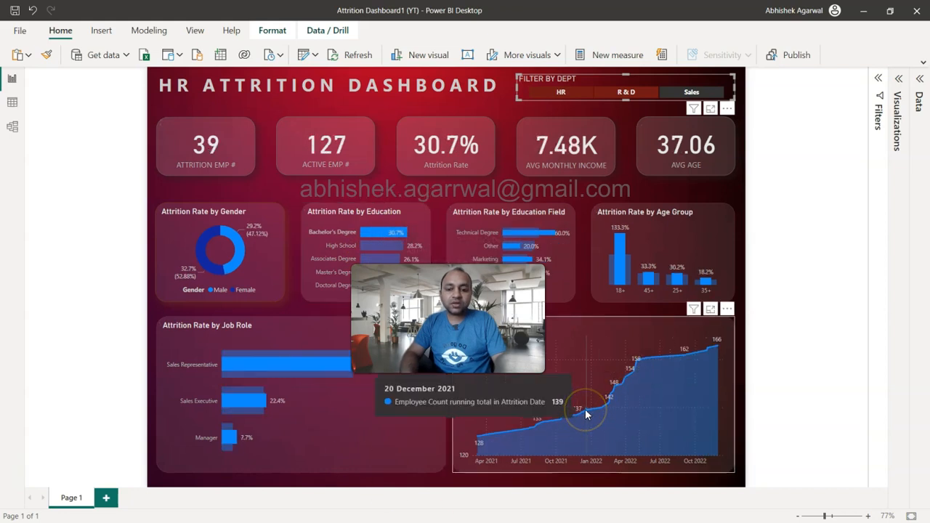
click(327, 420)
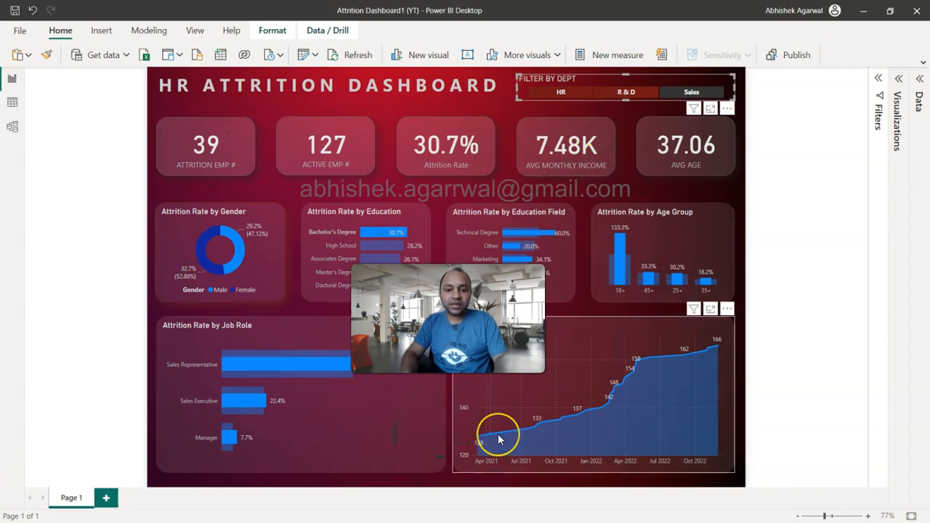
mouse_move(498, 439)
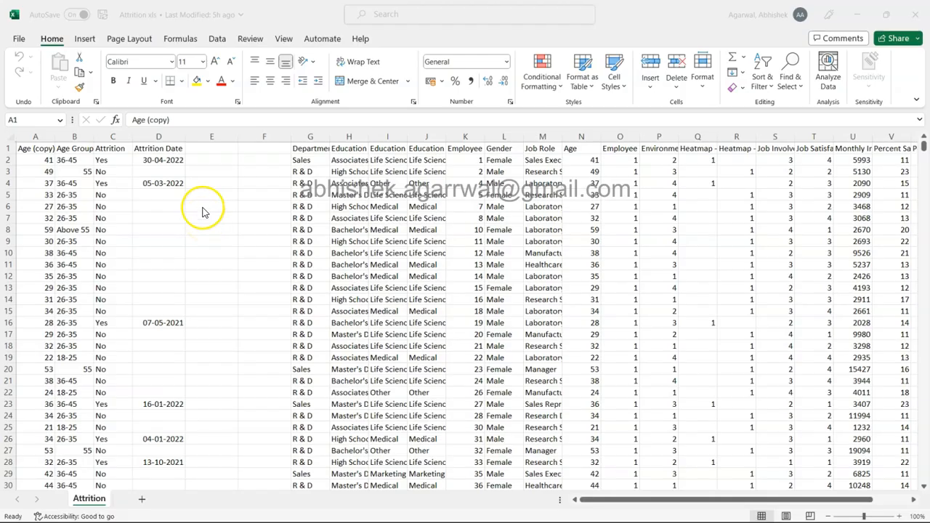
Step: Review the Age (copy) and Age Group columns of the Attrition sheet
click(38, 153)
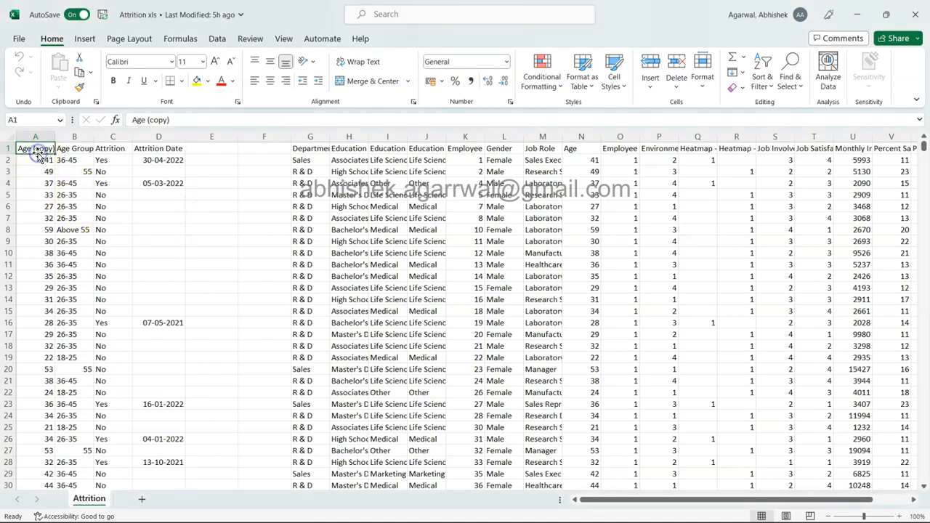
click(76, 149)
click(80, 136)
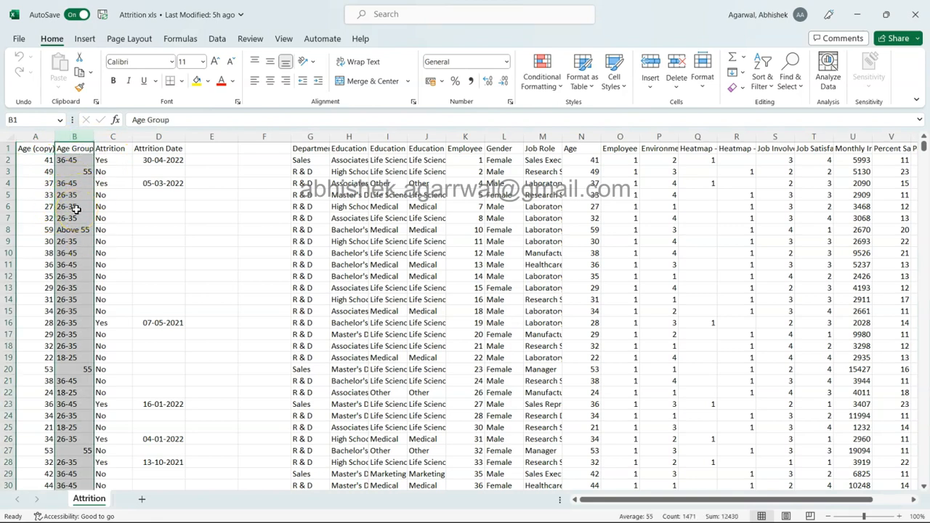
click(119, 197)
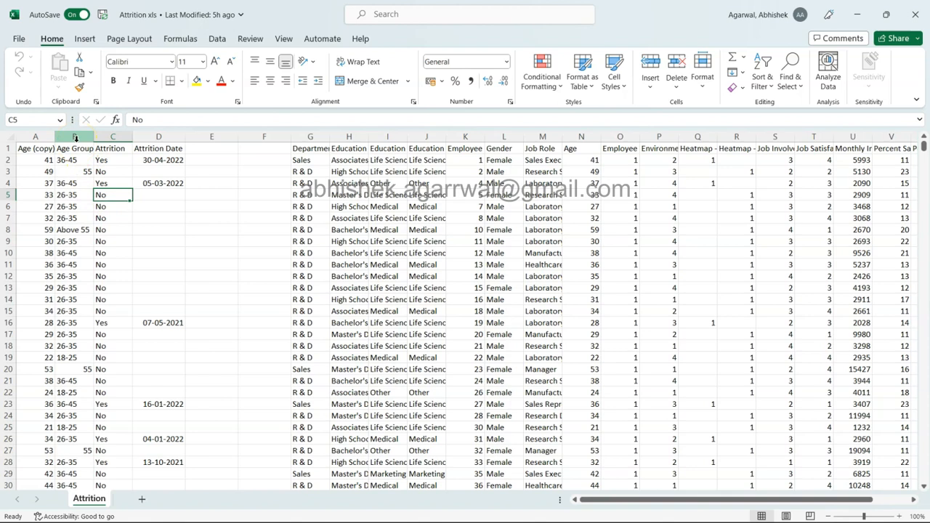
Step: Compare the Attrition column with the Attrition Date column for employees marked Yes and No
click(113, 137)
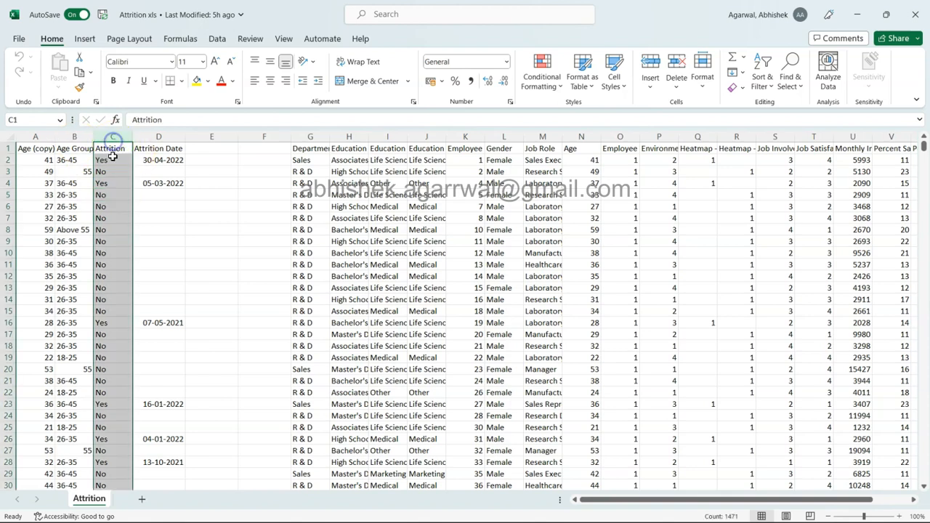
click(107, 182)
click(110, 161)
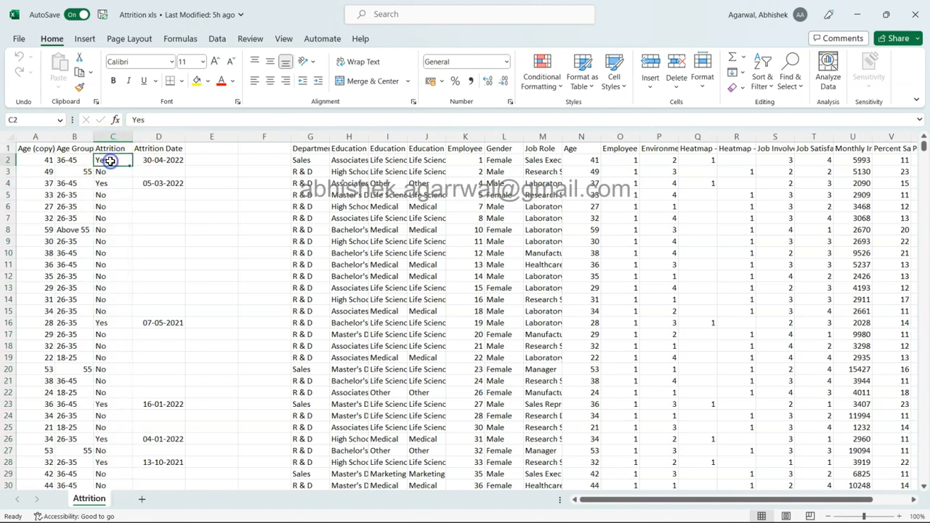
click(163, 161)
click(127, 169)
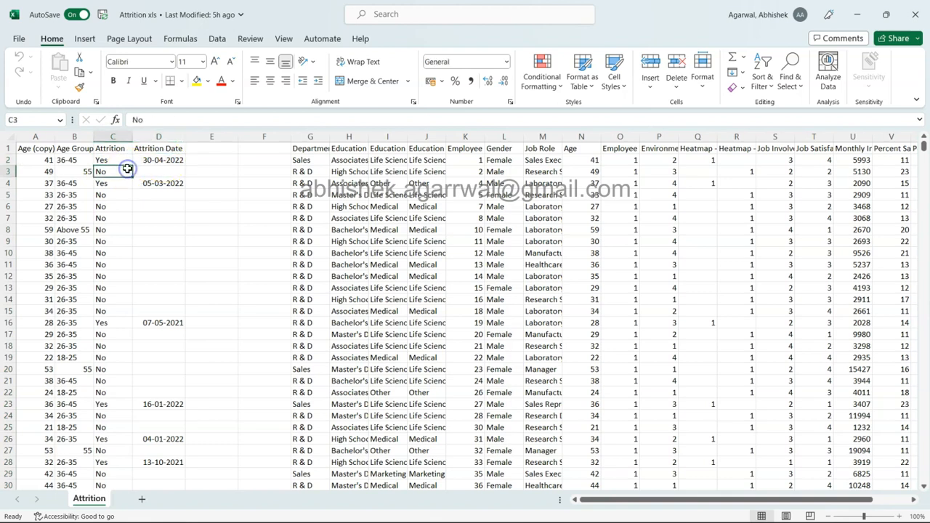
click(154, 170)
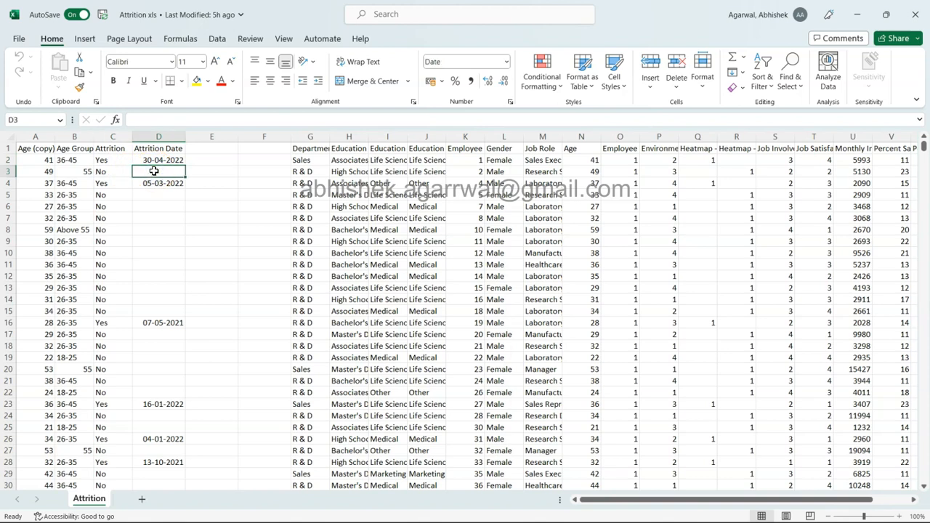
drag(102, 324, 157, 322)
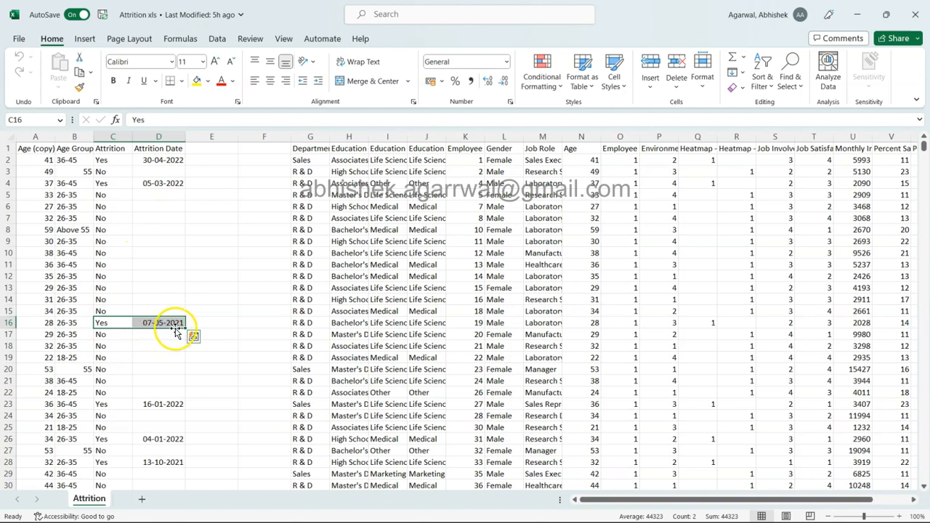
Step: Review the Department and Education headers, and widen the Education Calc and Education Field columns
click(308, 151)
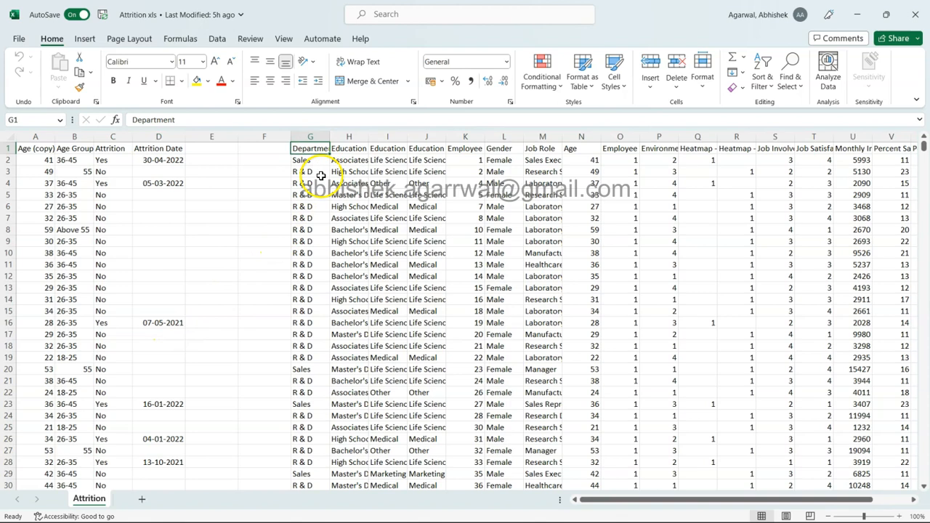
click(358, 149)
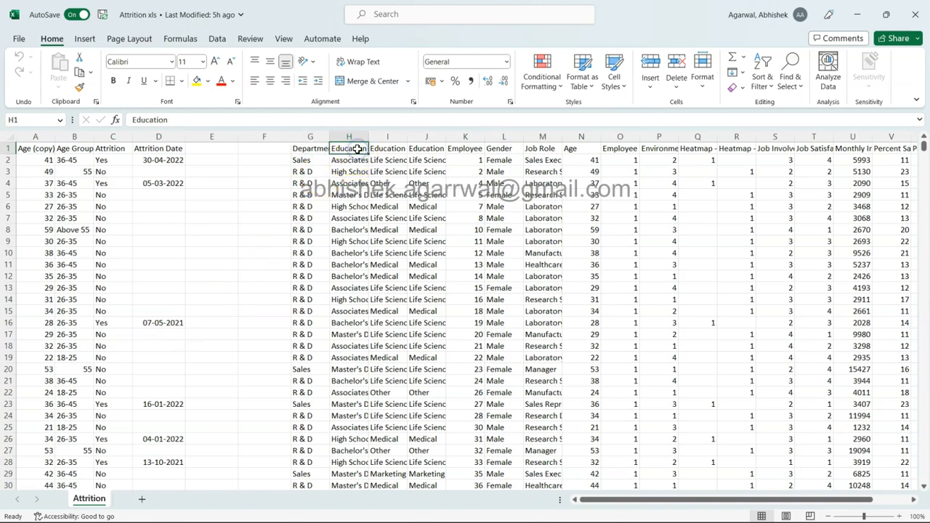
click(382, 149)
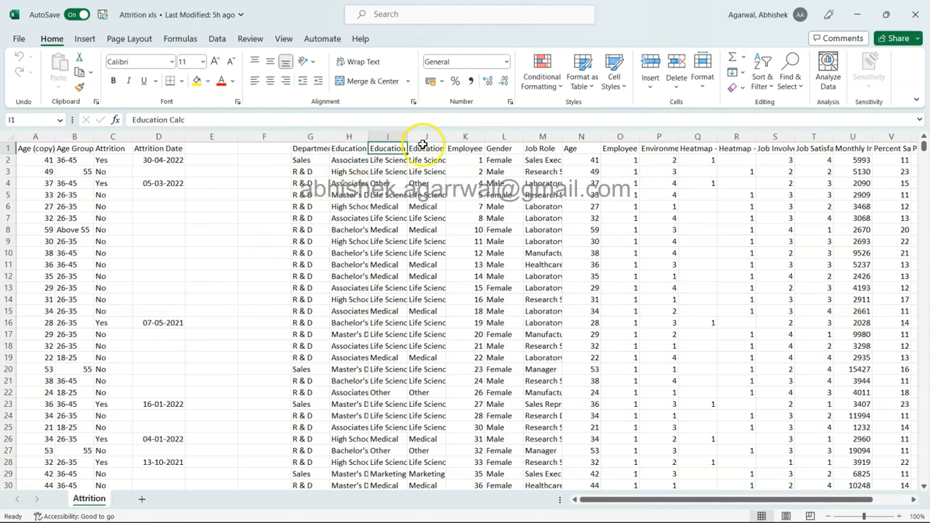
drag(407, 137, 481, 137)
click(451, 149)
Step: Review the Employee Number, Gender, Job Role, Age and Employee Count columns
click(509, 149)
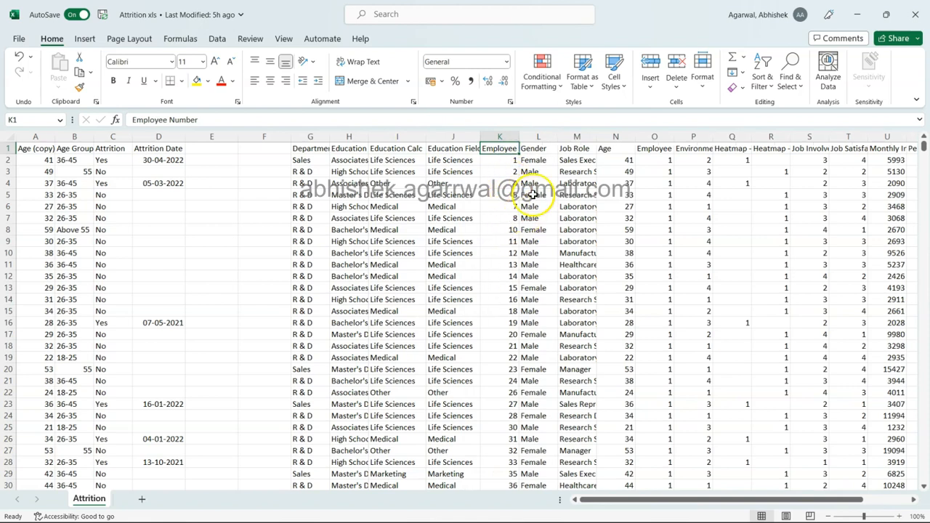
click(538, 159)
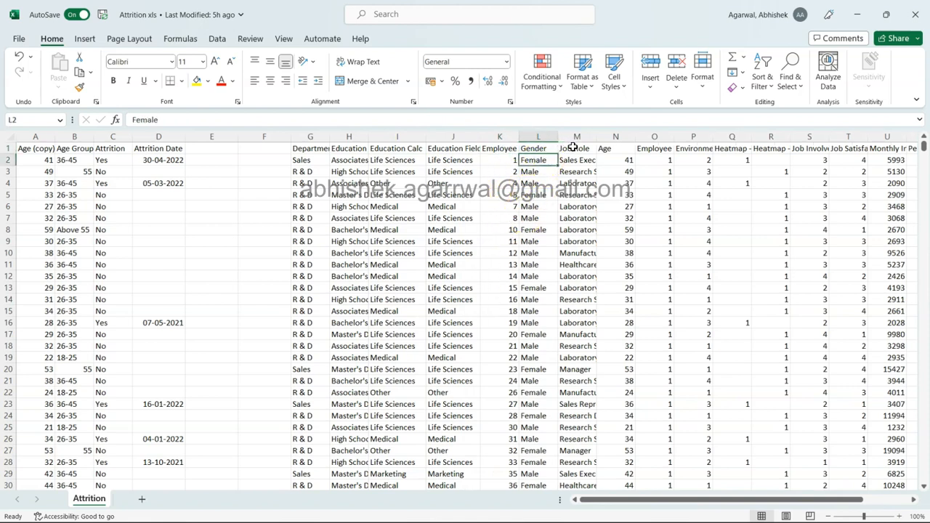
click(573, 147)
click(604, 147)
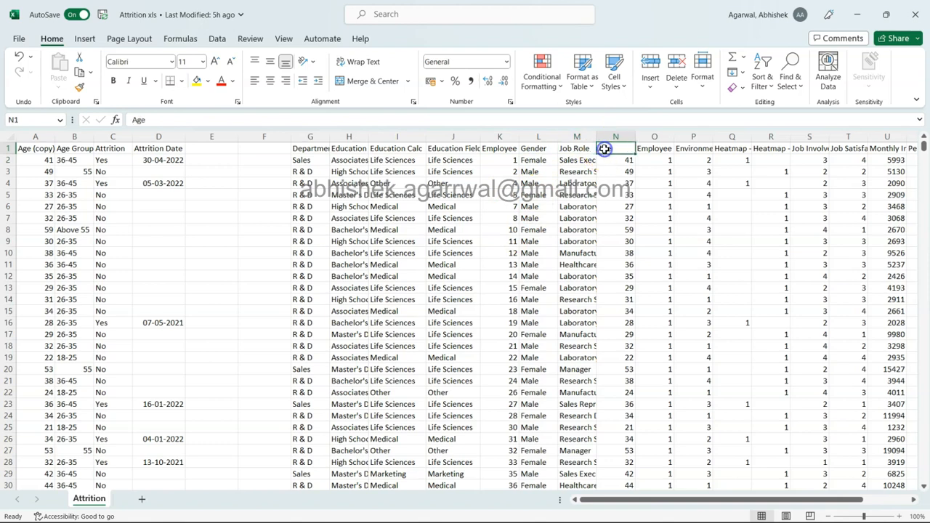
click(644, 150)
scroll(644, 150, right, 5)
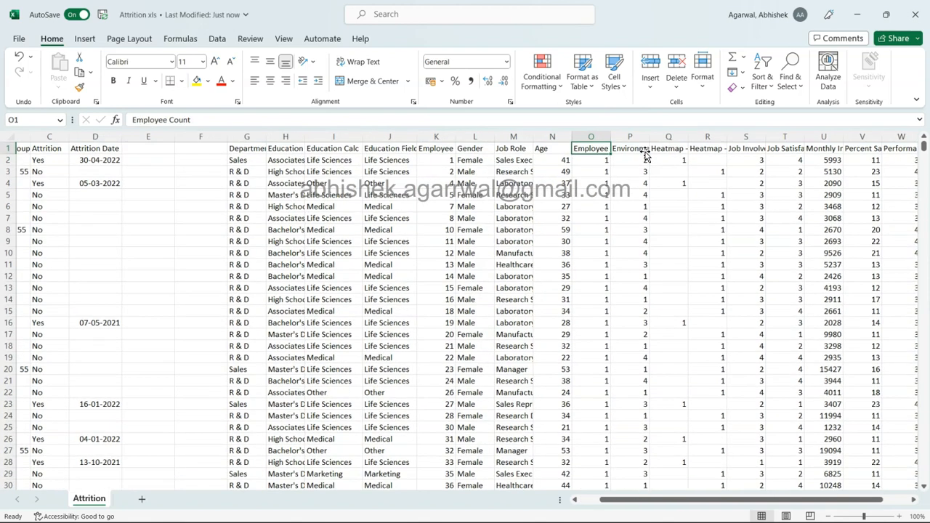
scroll(644, 150, right, 3)
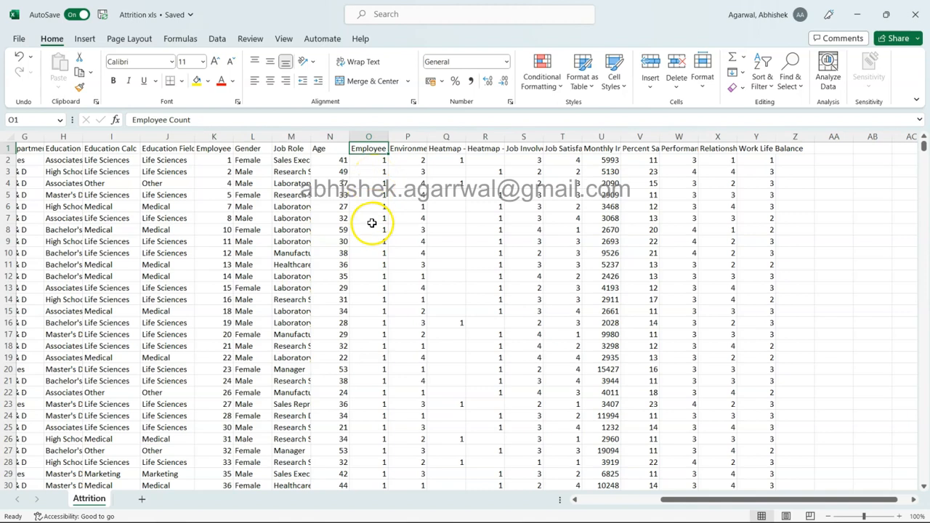
Step: Examine the Environment Satisfaction, heatmap and Job Involvement columns
click(415, 148)
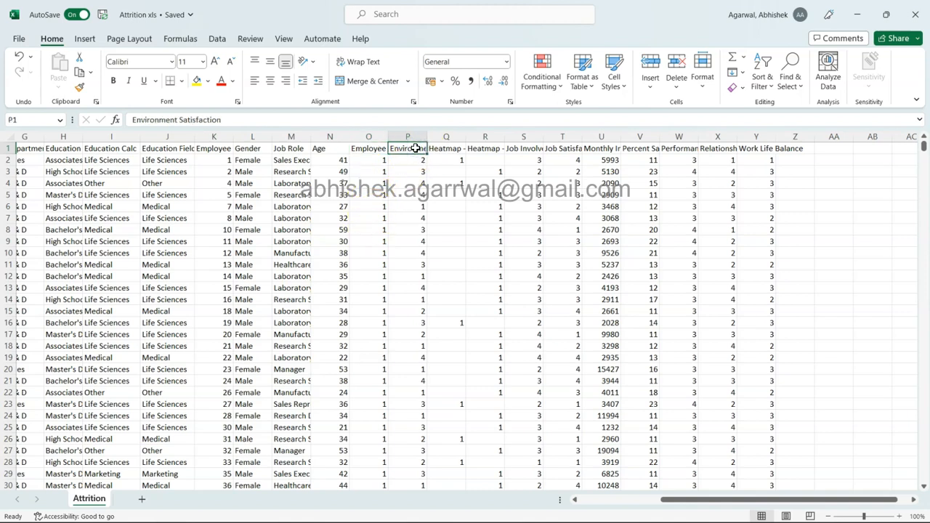
key(Right)
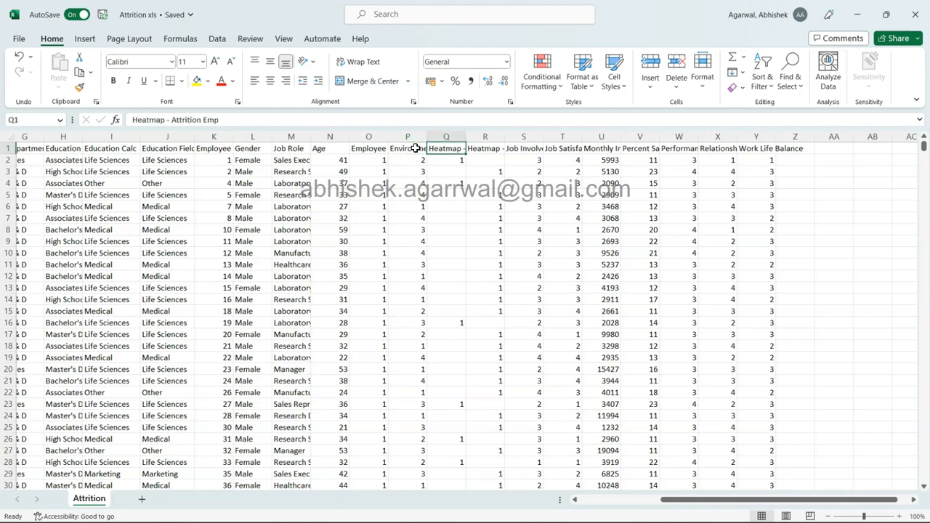
key(Right)
key(Right)
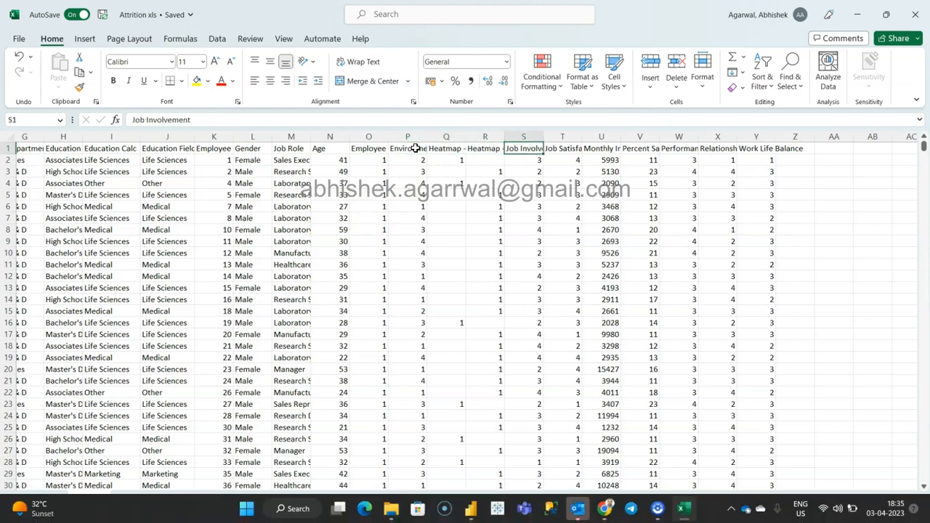
click(518, 171)
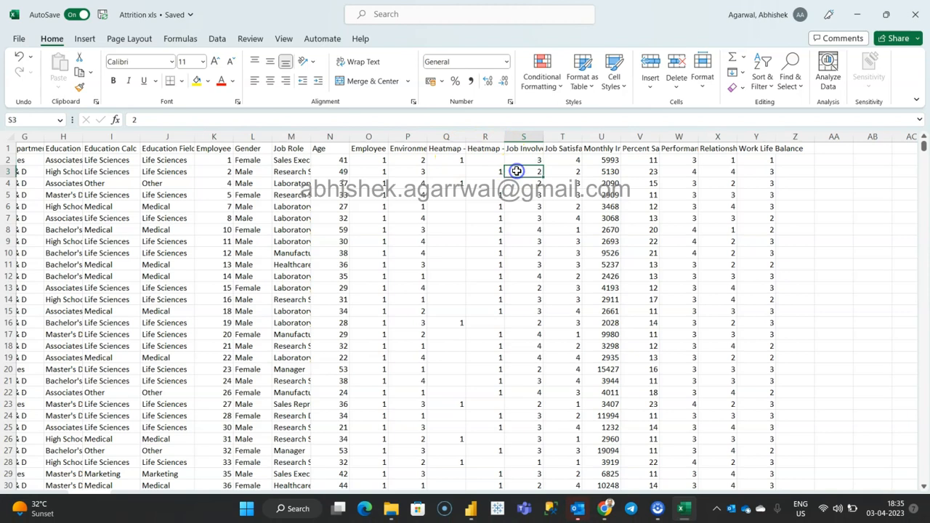
click(533, 149)
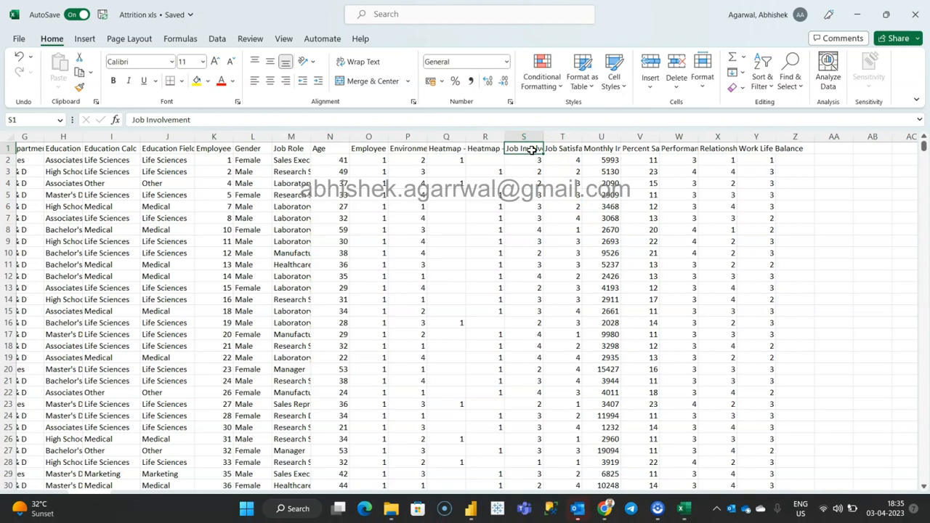
Step: Examine the remaining column headers from Job Satisfaction and monthly income through Performance Rating, Relationship Satisfaction and Work Life Balance
click(561, 149)
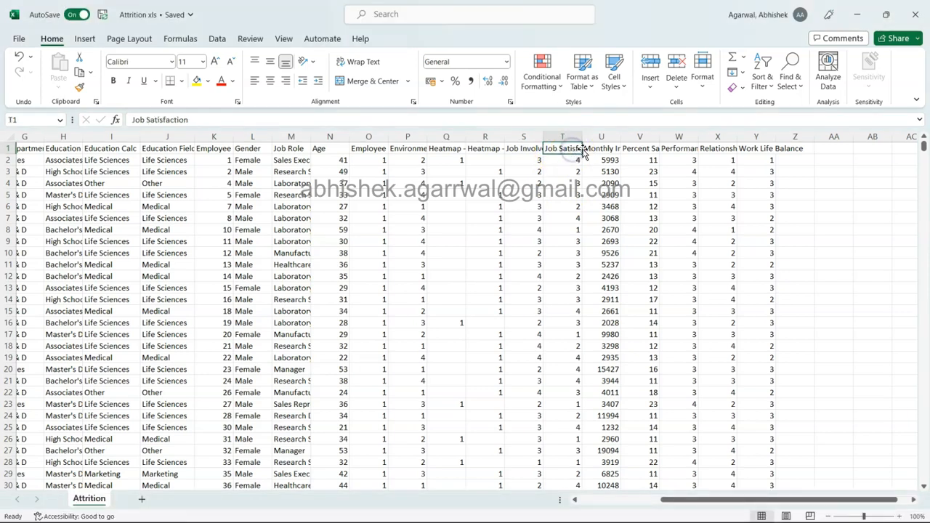
click(607, 148)
click(640, 148)
click(682, 148)
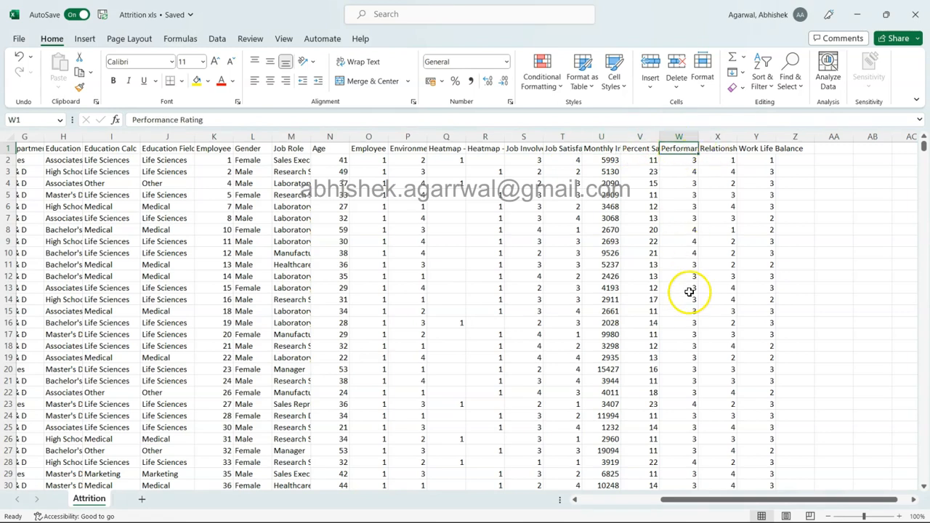
click(723, 148)
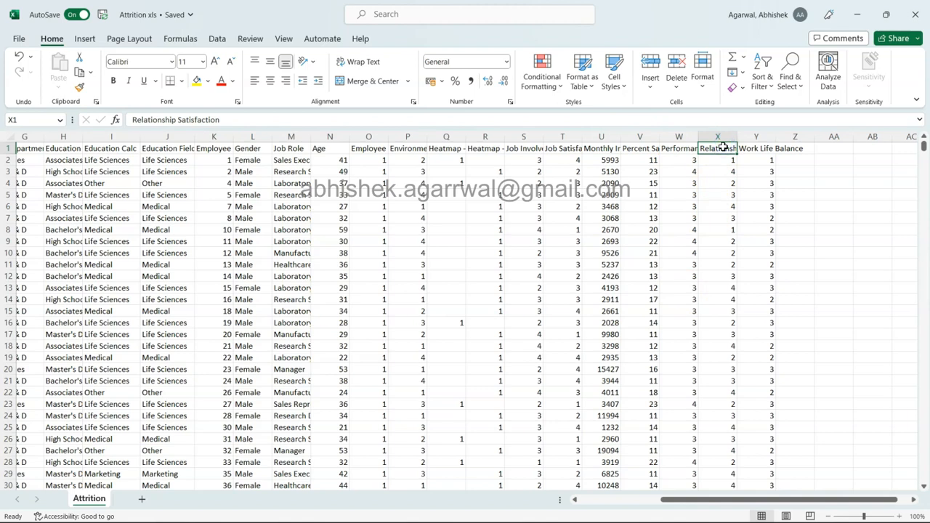
click(720, 149)
click(755, 149)
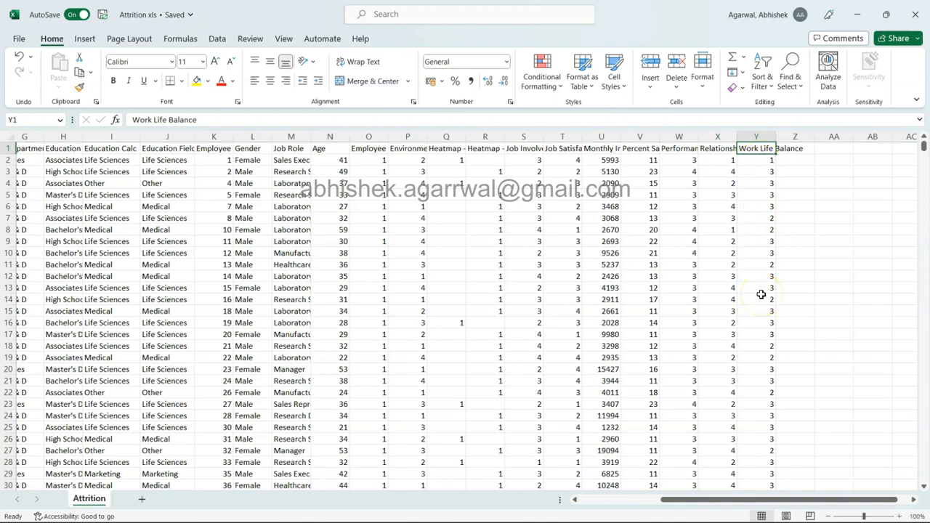
click(762, 161)
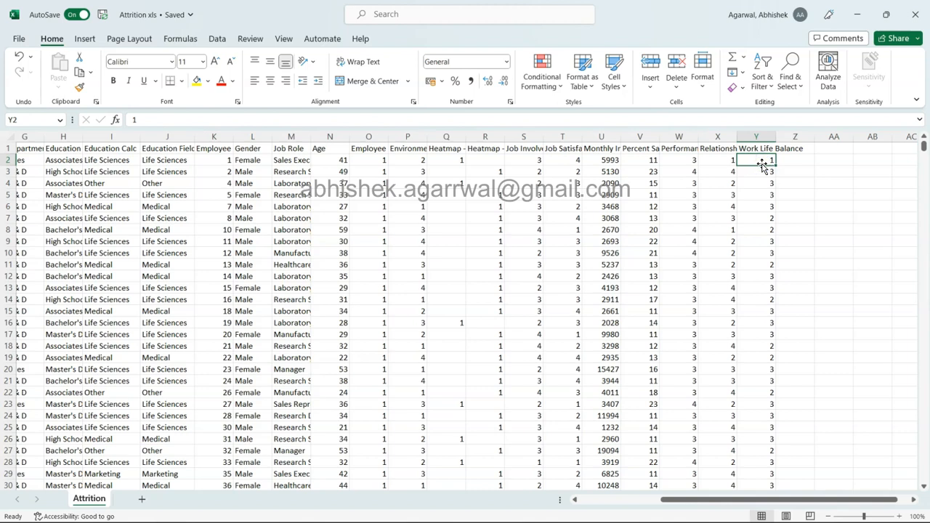
Step: Switch back to the HR Attrition Dashboard in Power BI Desktop and look at its title
scroll(177, 187, left, 3)
scroll(179, 187, left, 4)
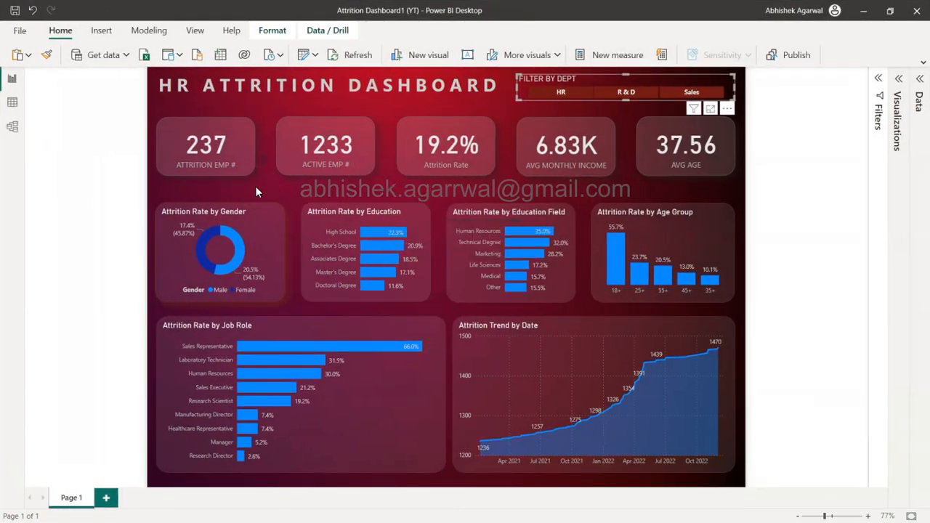
click(365, 98)
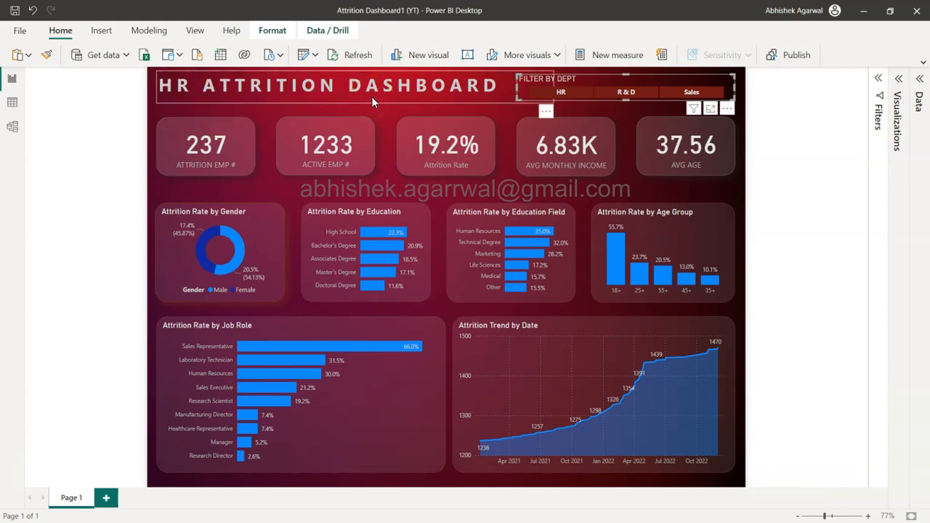
click(366, 94)
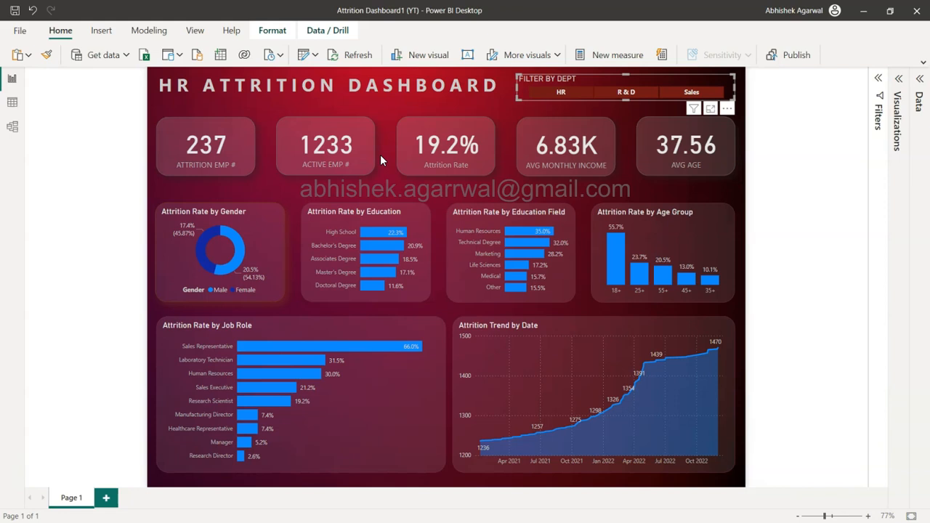
Step: Review the attrition employee, active employee and attrition rate cards on the dashboard
click(230, 152)
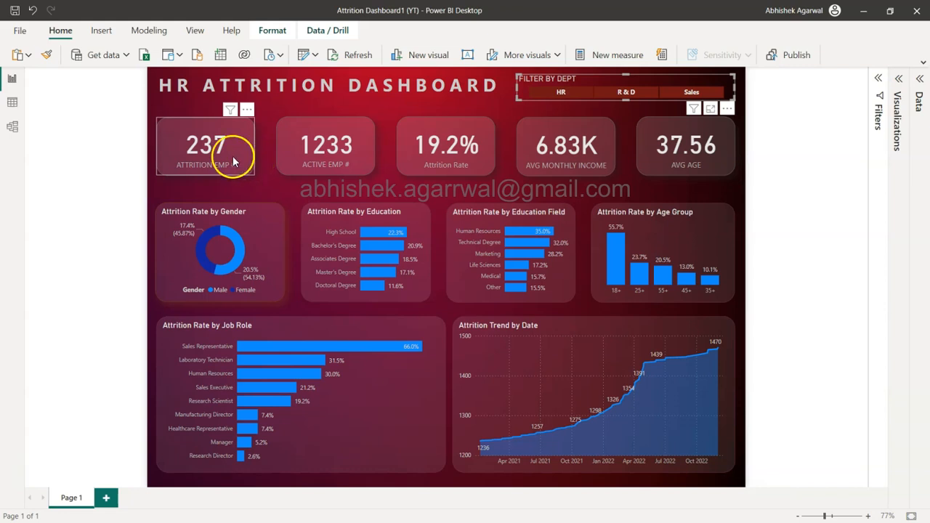
click(288, 131)
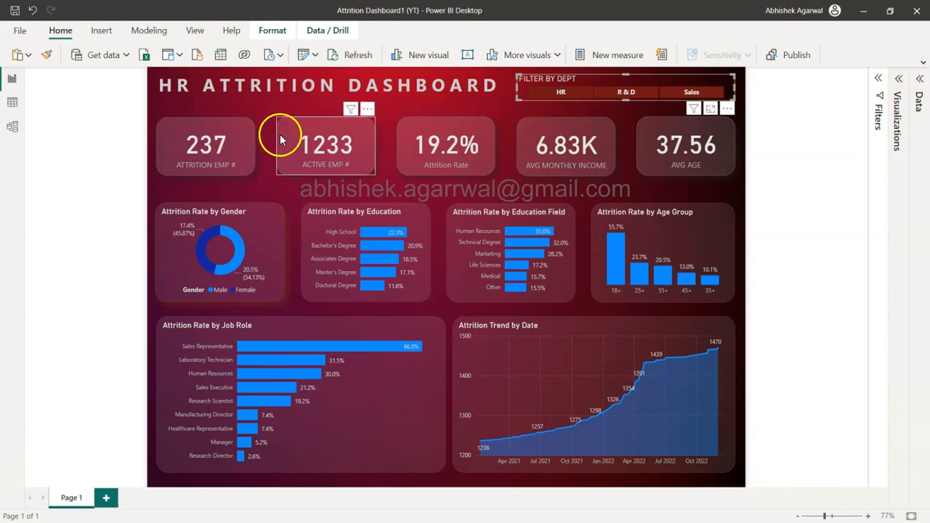
click(282, 237)
click(463, 169)
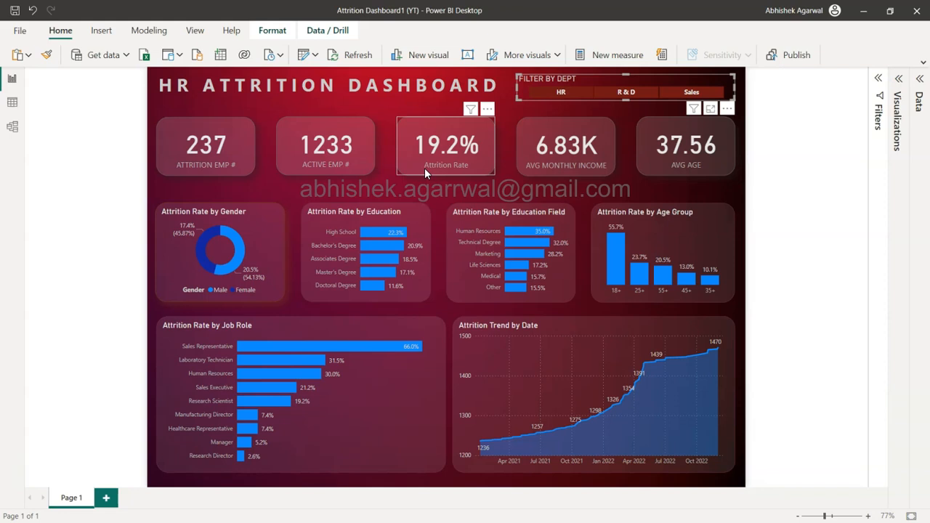
click(436, 224)
Step: Review the attrition rate charts by gender, education and education field, including the Life Sciences category
click(245, 240)
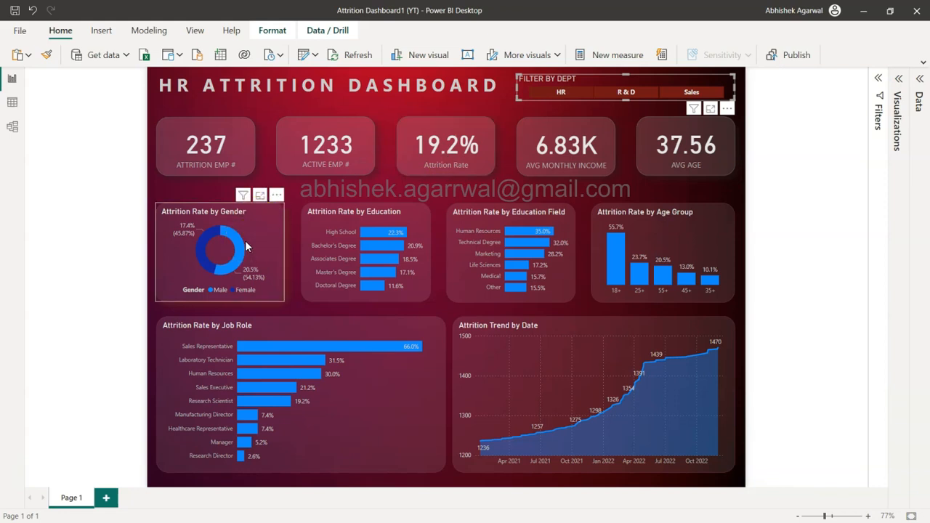
click(396, 234)
click(504, 231)
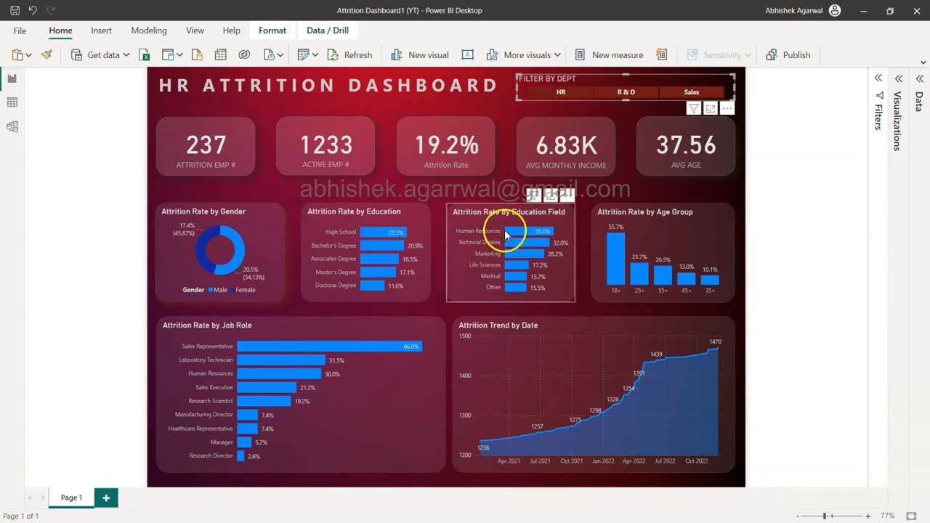
click(491, 267)
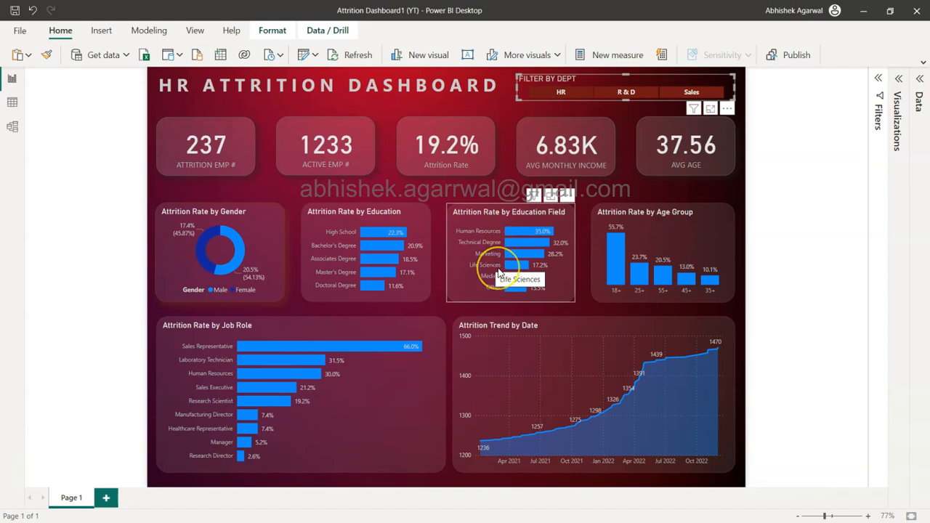
Step: Review the age group attrition chart, cross-filter the dashboard by the 18+ group to inspect the cards, and clear the selection
click(635, 252)
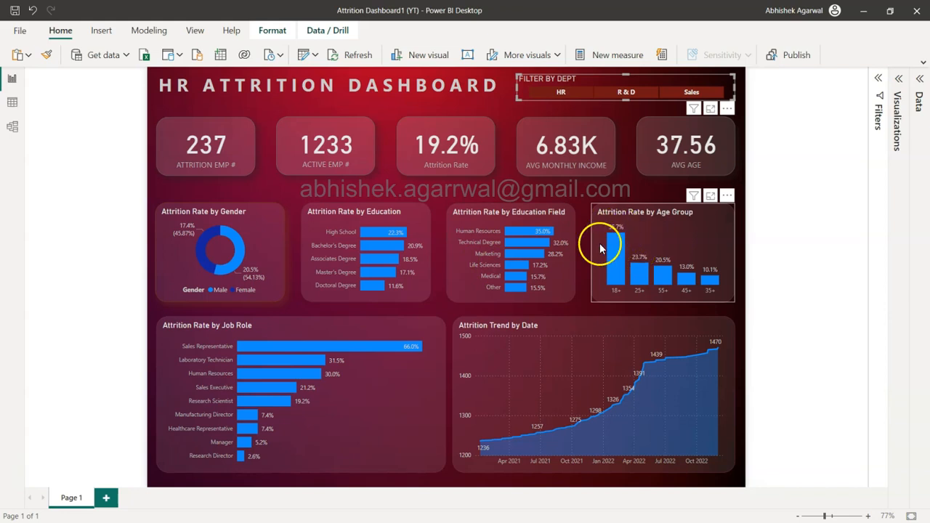
mouse_move(618, 282)
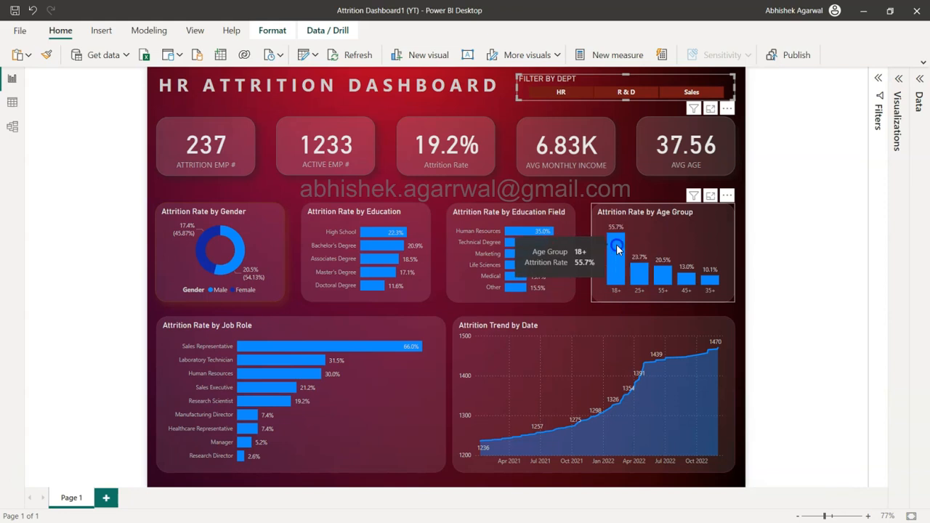
click(616, 244)
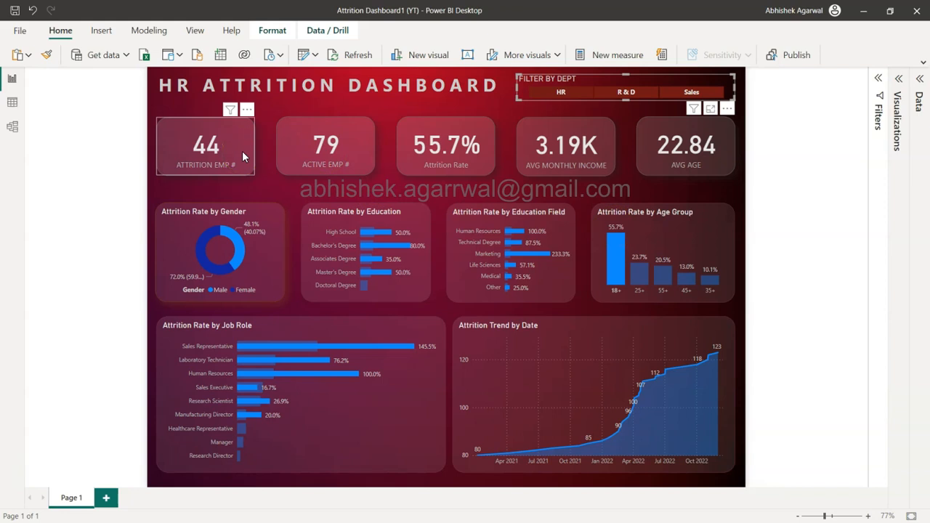
mouse_move(611, 244)
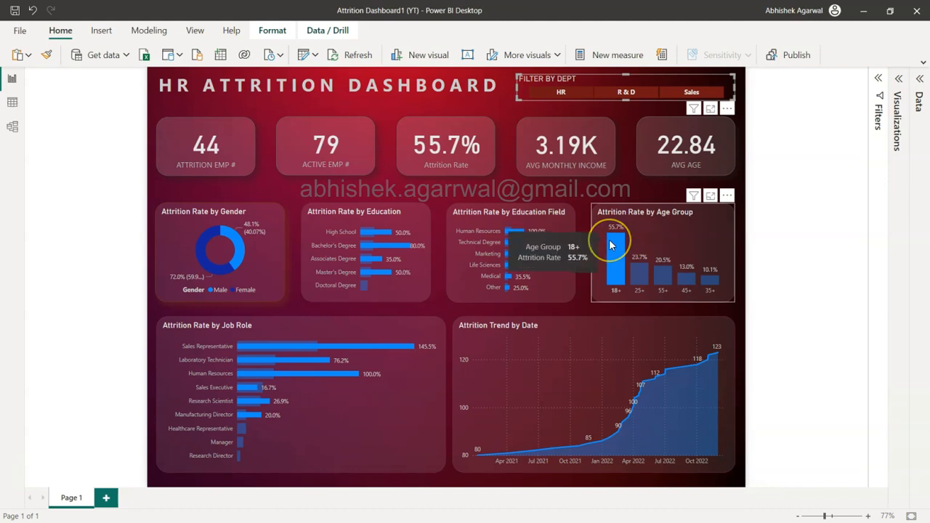
click(459, 272)
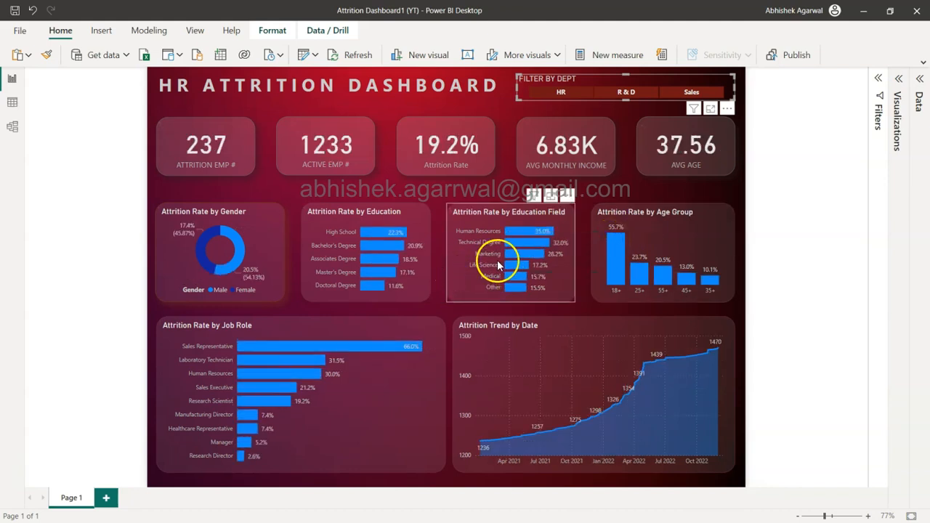
Step: Highlight the 18+ age group again and examine its effect on the Marketing bar and the education chart
click(613, 260)
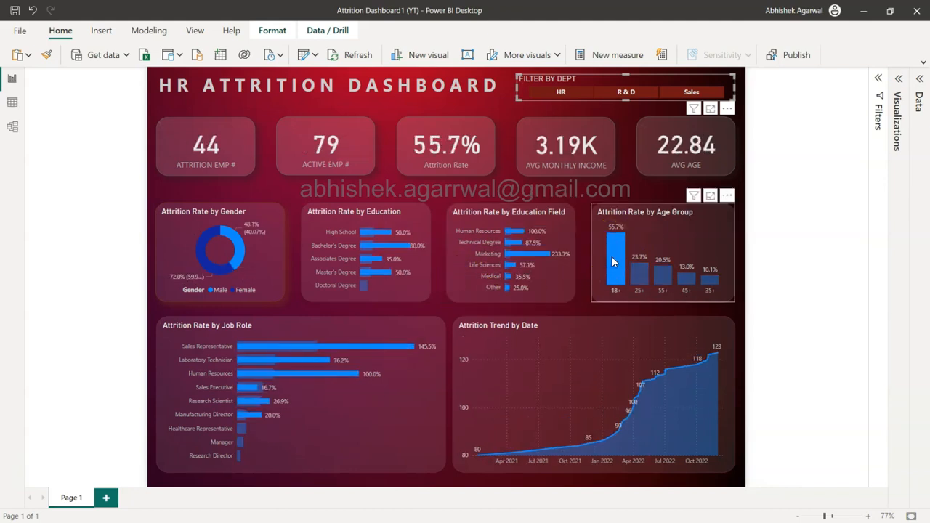
mouse_move(528, 260)
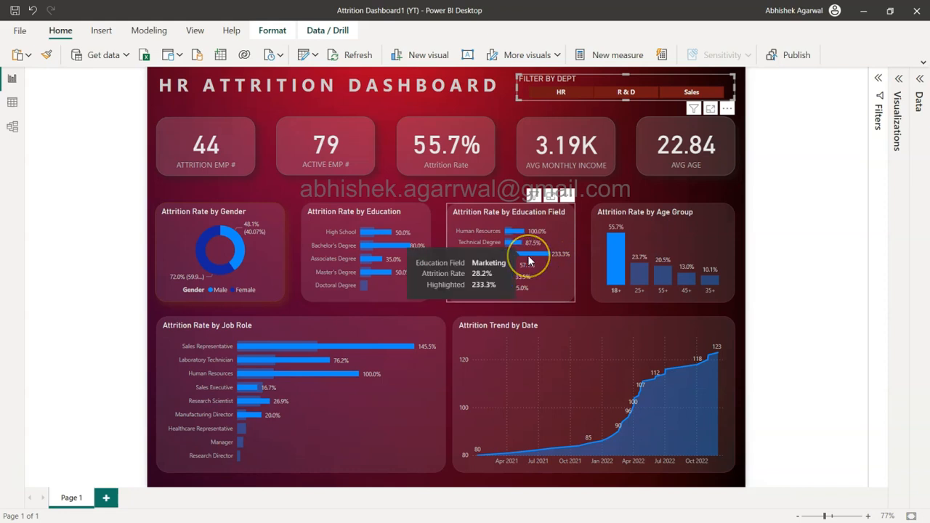
click(550, 255)
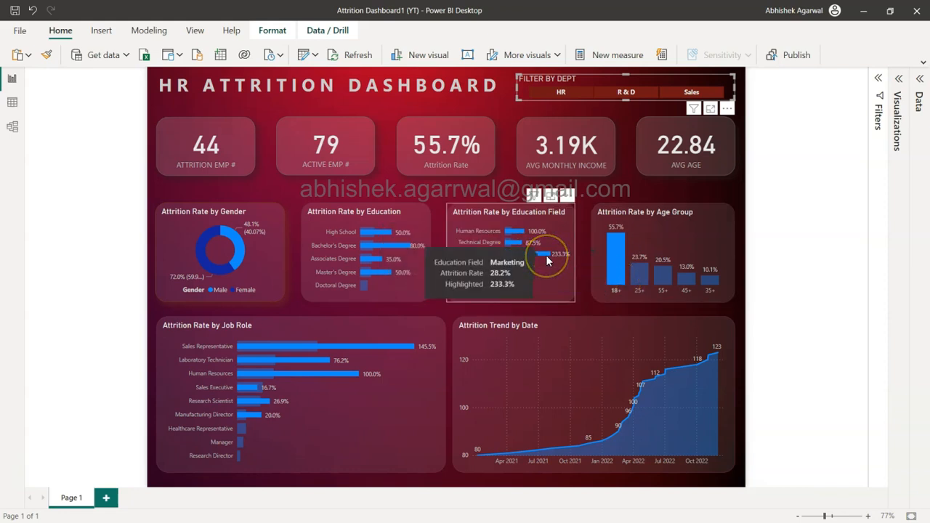
mouse_move(349, 247)
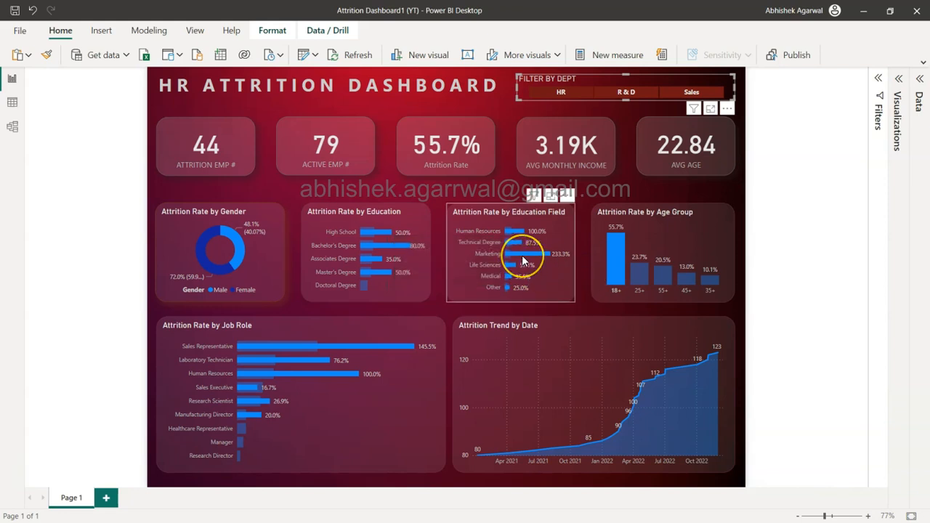
mouse_move(522, 260)
Step: Cross-filter the dashboard by the Marketing education field, inspect the attrition trend by date, and clear the filter
click(538, 251)
click(615, 263)
click(542, 254)
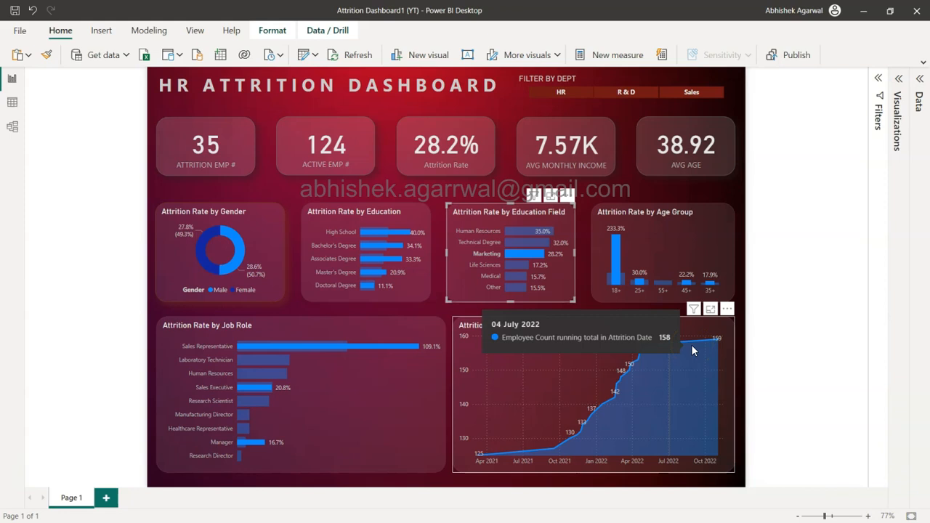
click(536, 253)
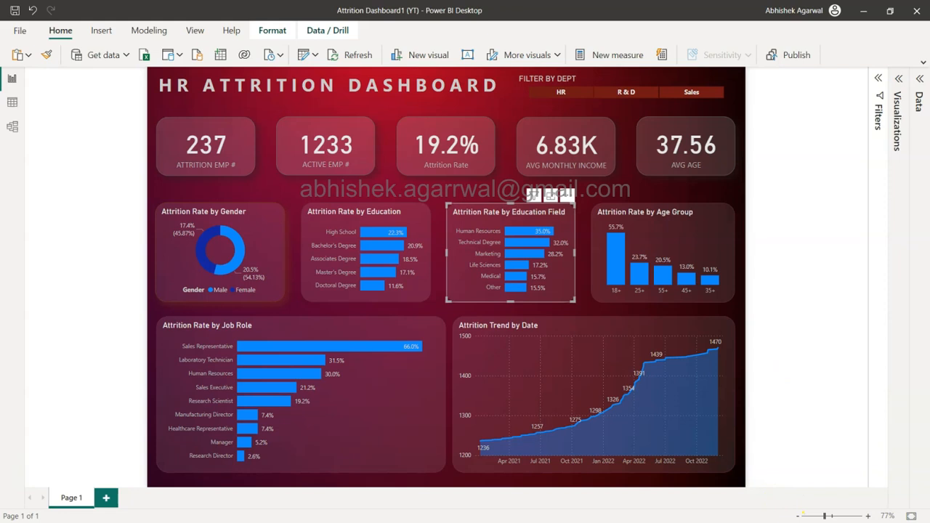
Step: Open a new blank Power BI Desktop report and dismiss its start screen
click(19, 29)
key(Escape)
click(230, 209)
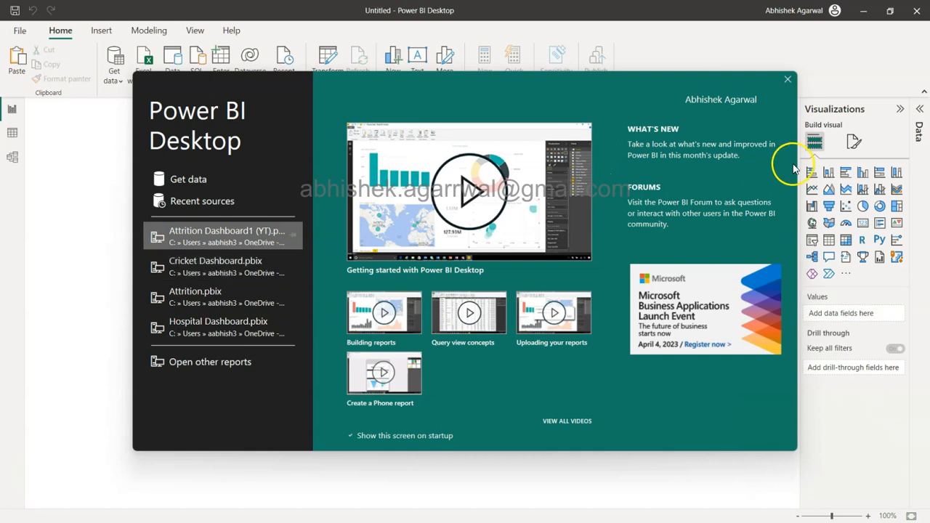
click(788, 79)
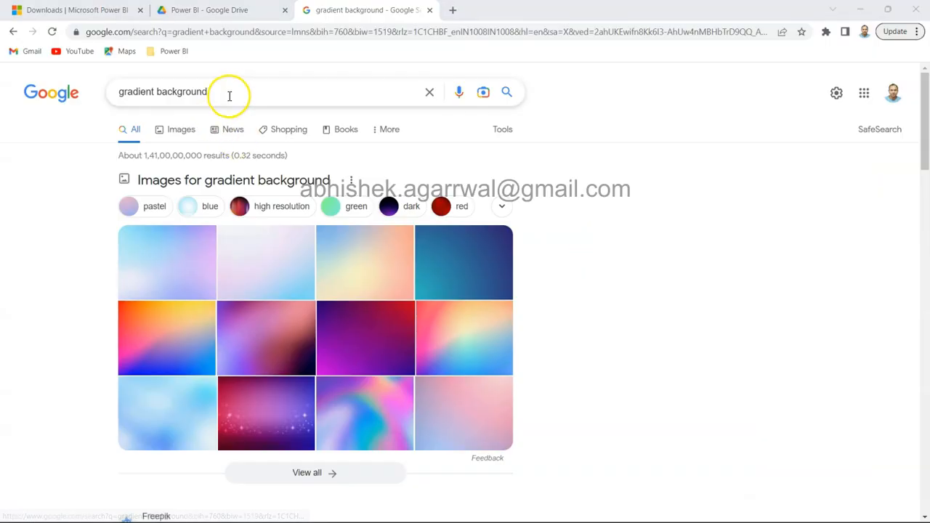
Step: Switch to the "gradient background" Google search in the browser and show its image results narrowed to red
click(228, 94)
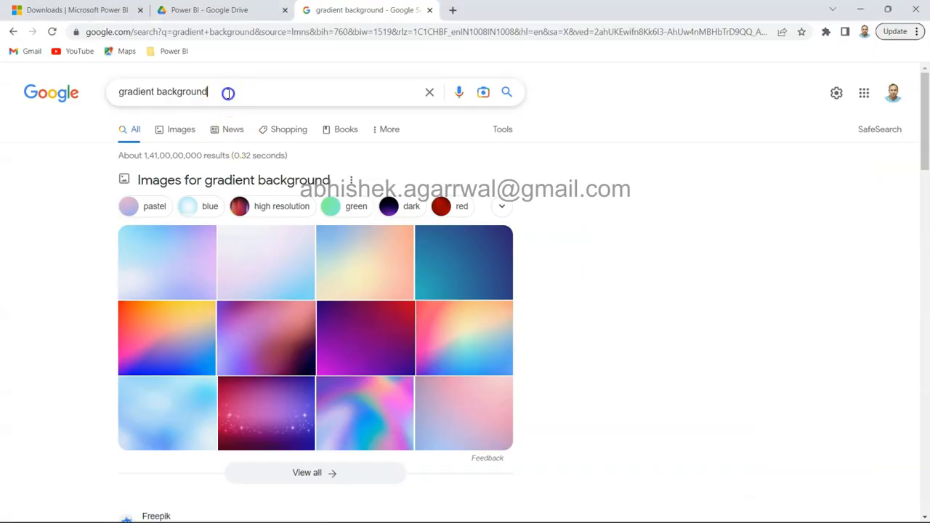
drag(228, 93, 118, 91)
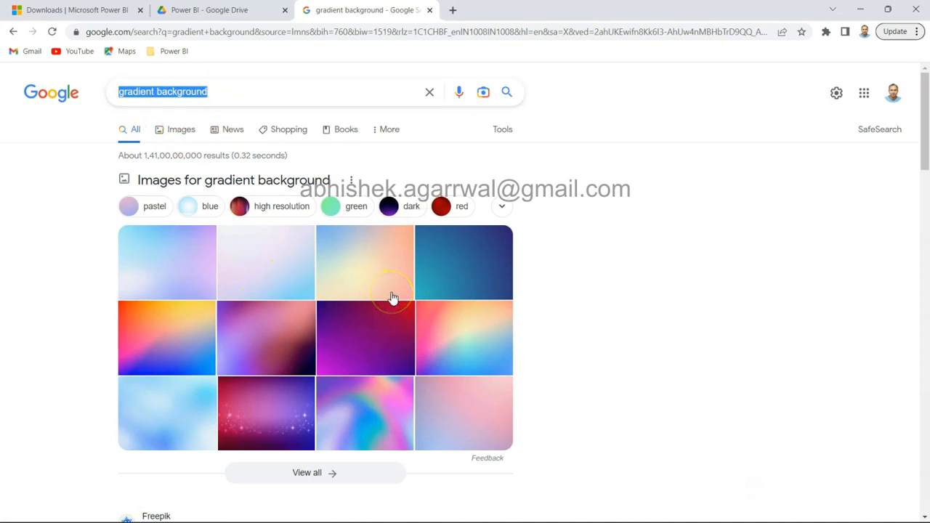
click(190, 140)
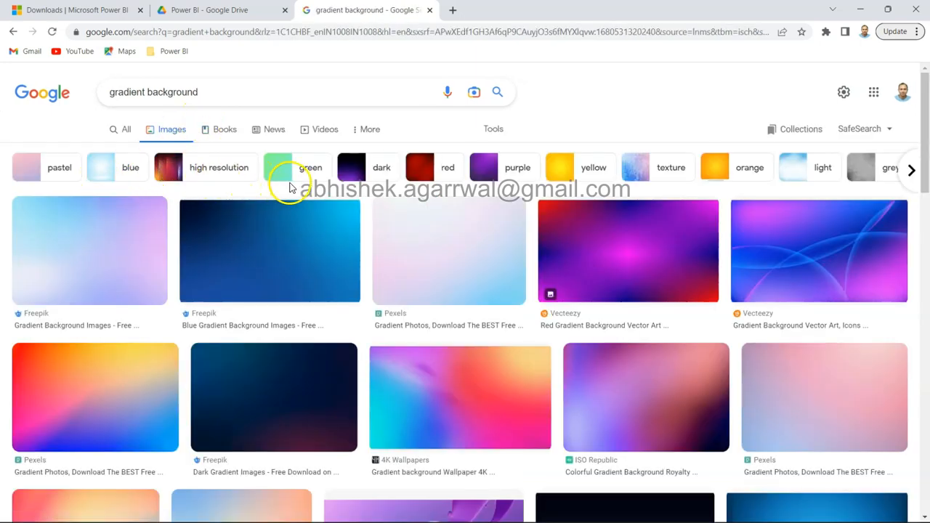
click(420, 176)
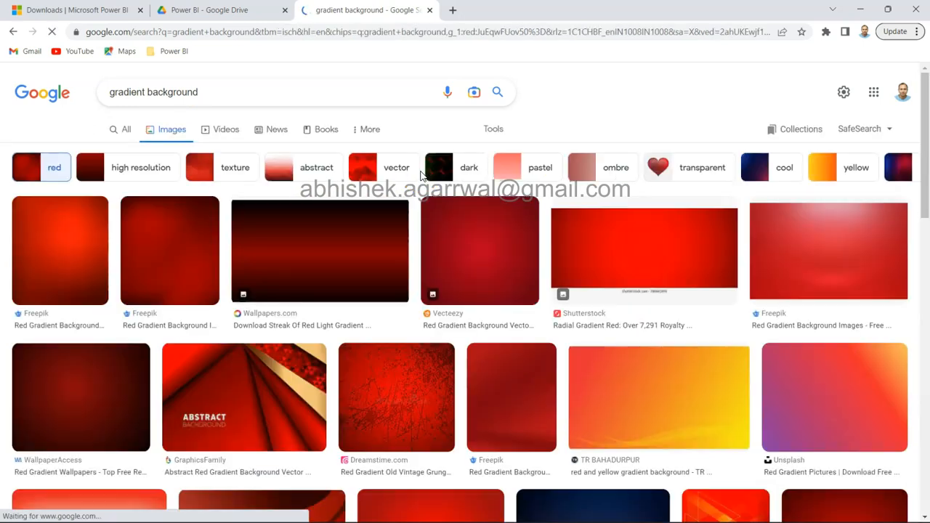
Step: Browse the red gradient image results for a suitable dashboard background
scroll(389, 354, down, 2)
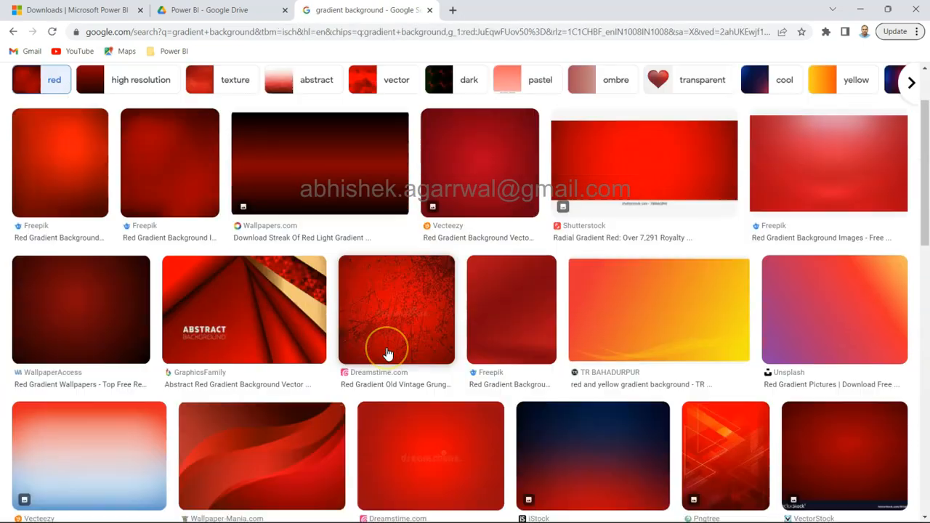
scroll(389, 354, down, 2)
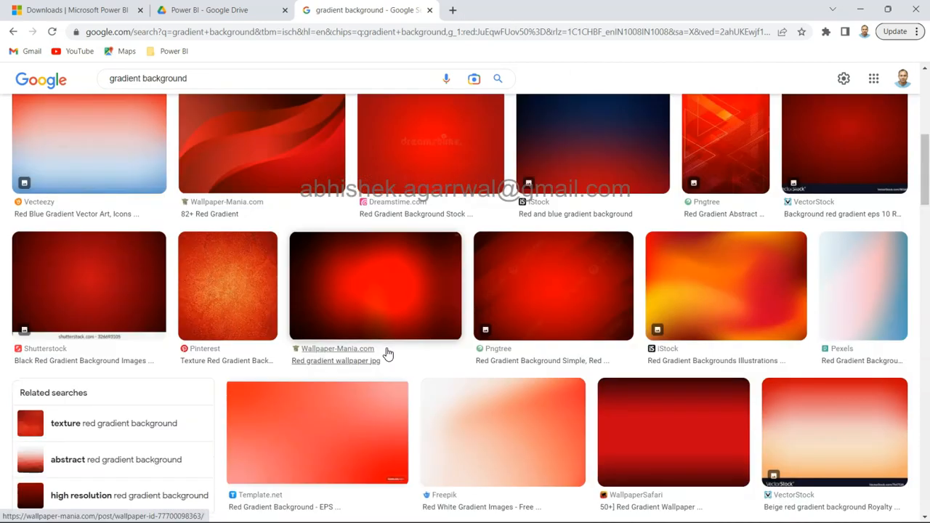
scroll(387, 354, down, 4)
scroll(388, 354, down, 5)
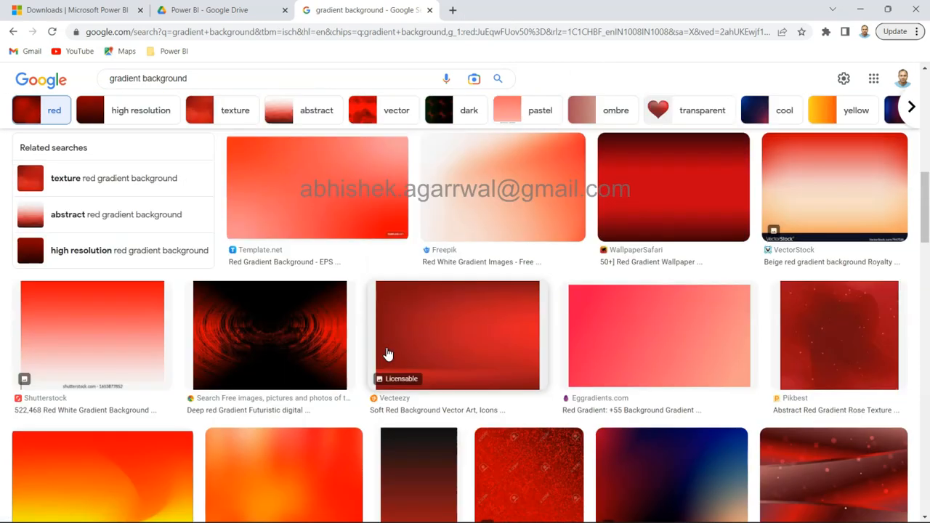
scroll(491, 372, up, 3)
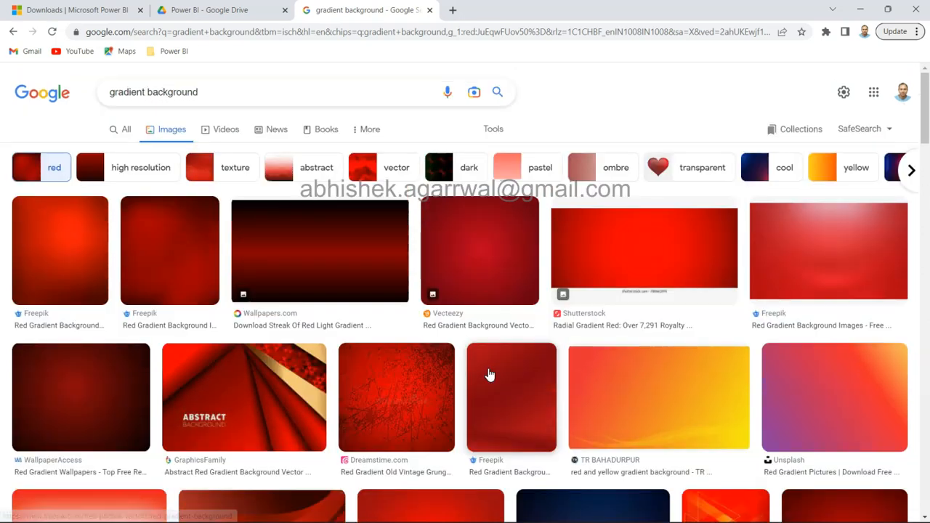
click(179, 271)
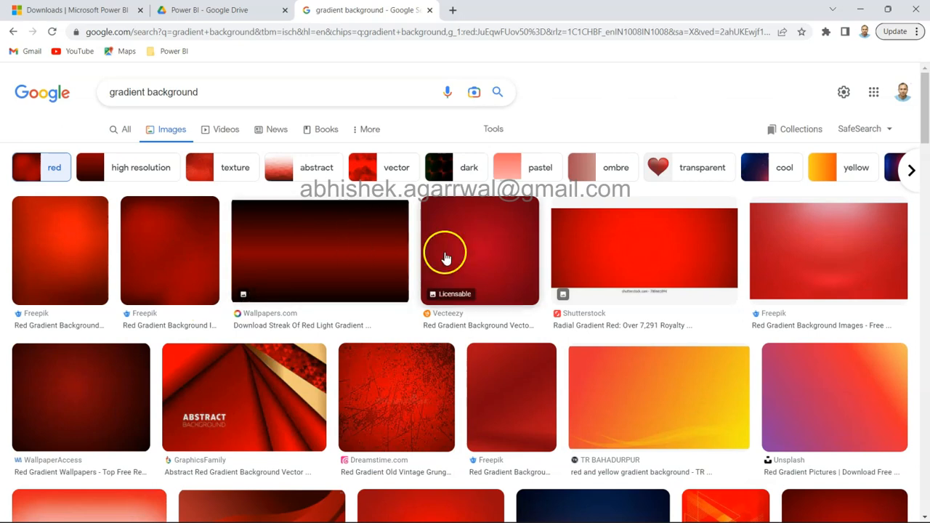
scroll(502, 357, down, 5)
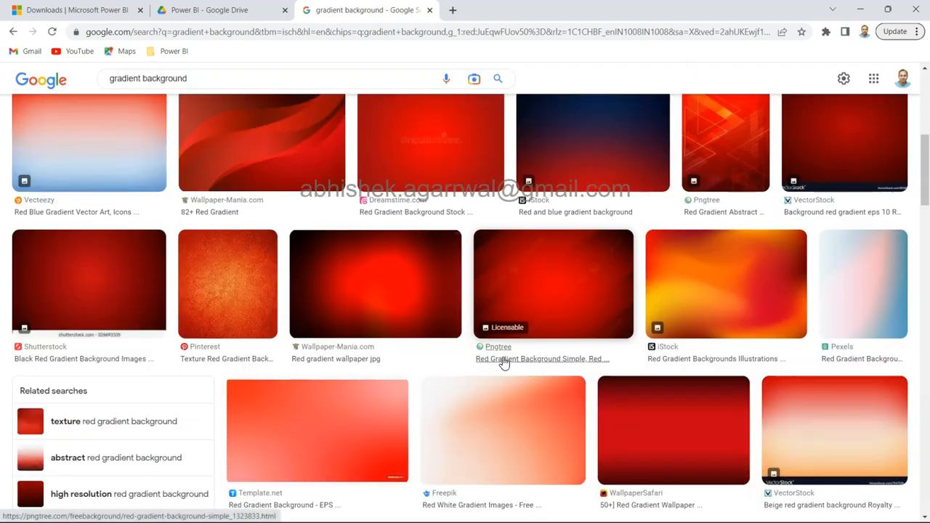
scroll(502, 364, up, 2)
Step: Preview the iStock red and blue gradient image and look at the option for saving it
click(592, 260)
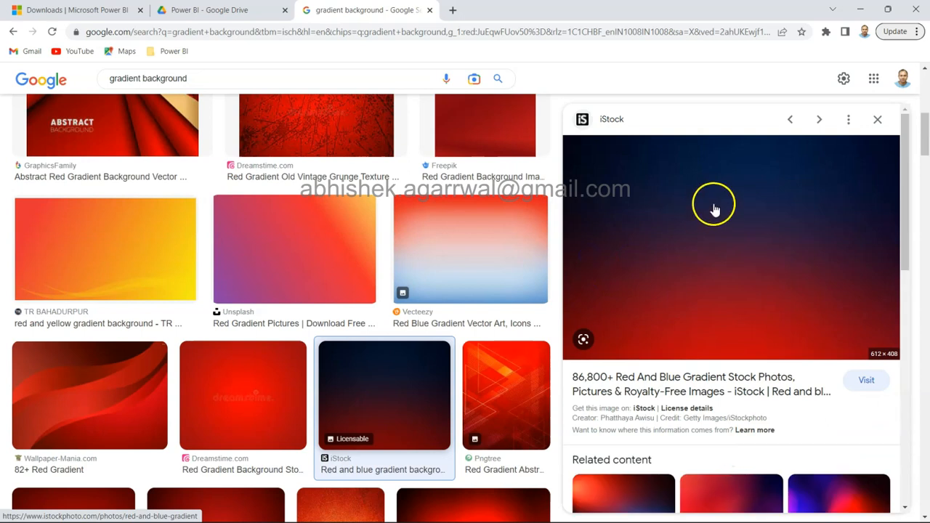
right_click(714, 210)
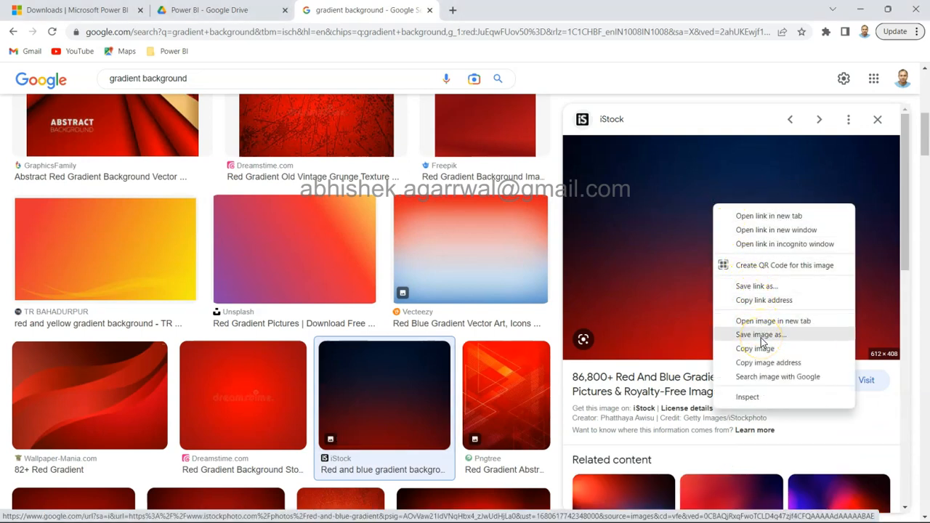
click(553, 133)
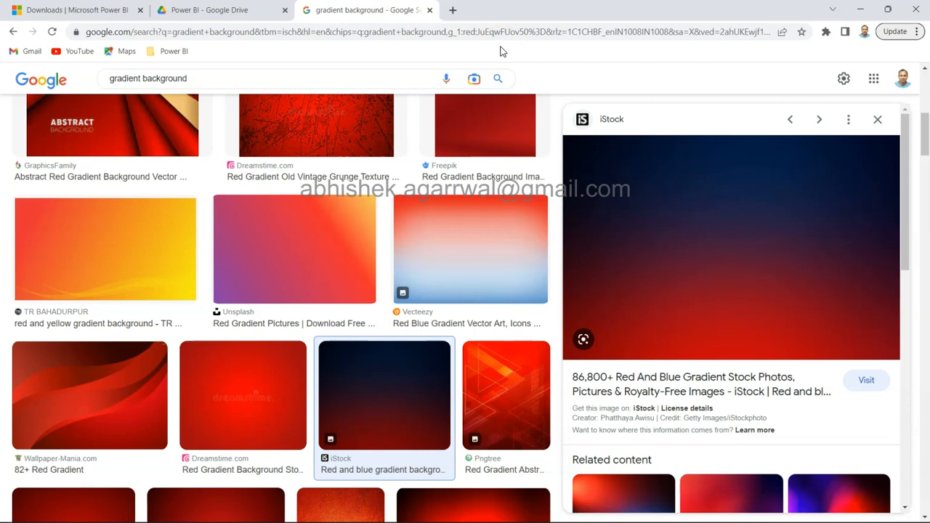
Step: Switch to the blank Power BI report and set the "red gradient background" picture as the page's canvas background image
key(alt+Tab)
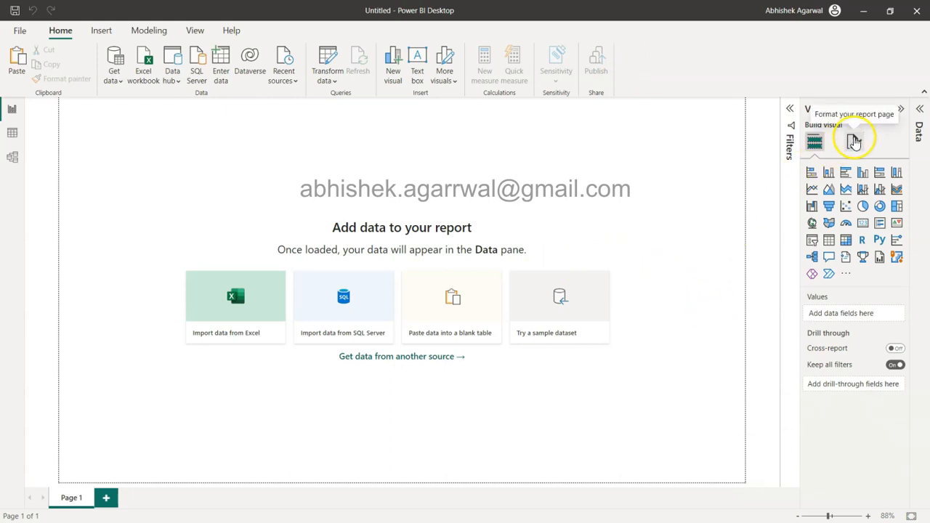
click(854, 142)
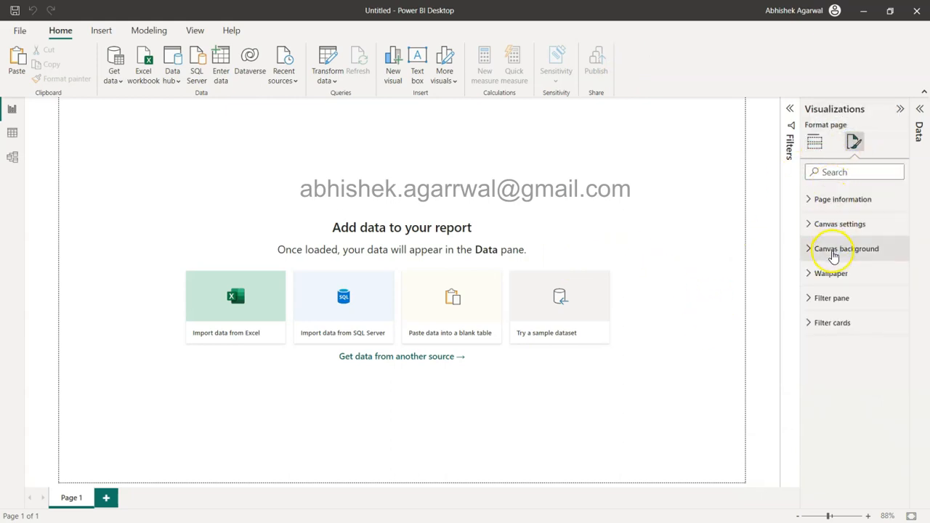
click(835, 252)
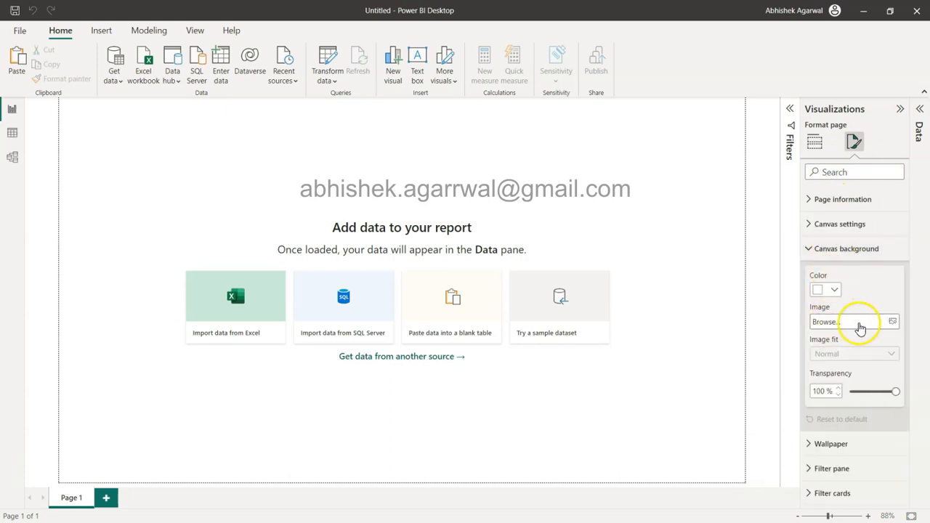
click(893, 322)
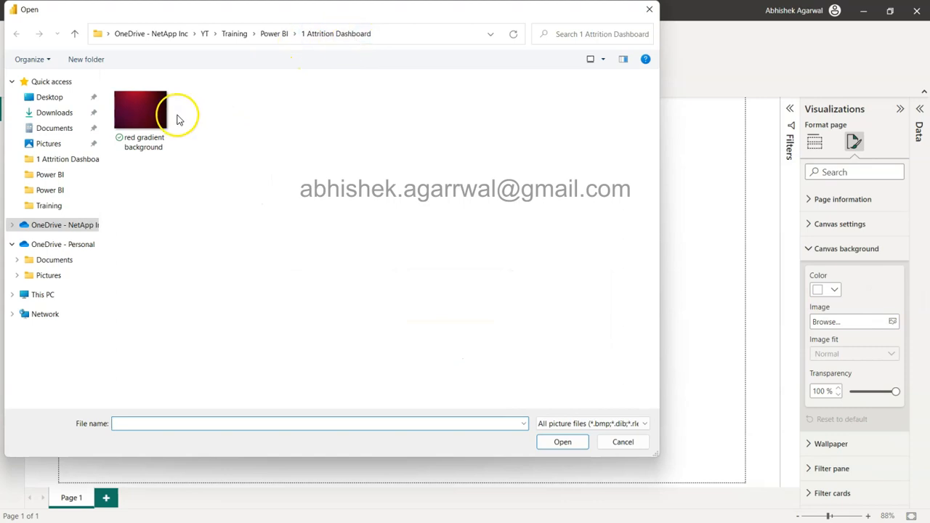
click(153, 127)
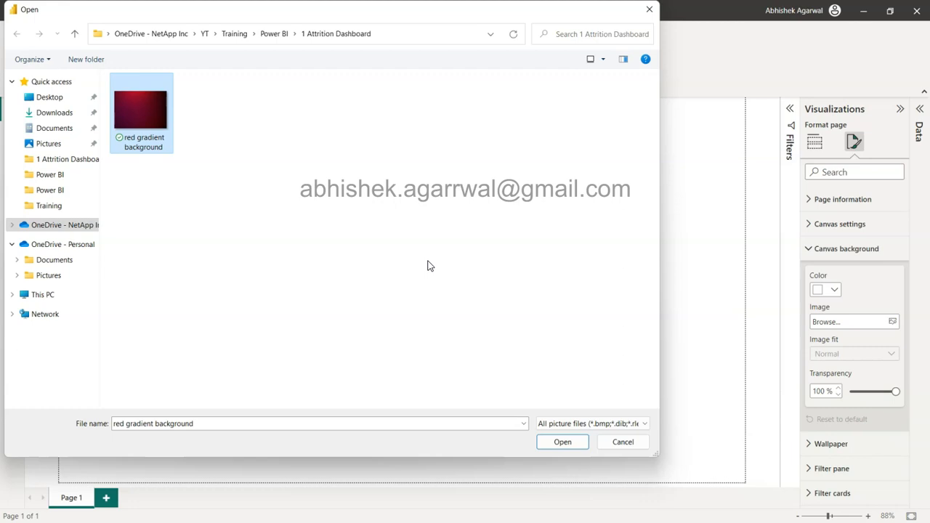
click(564, 443)
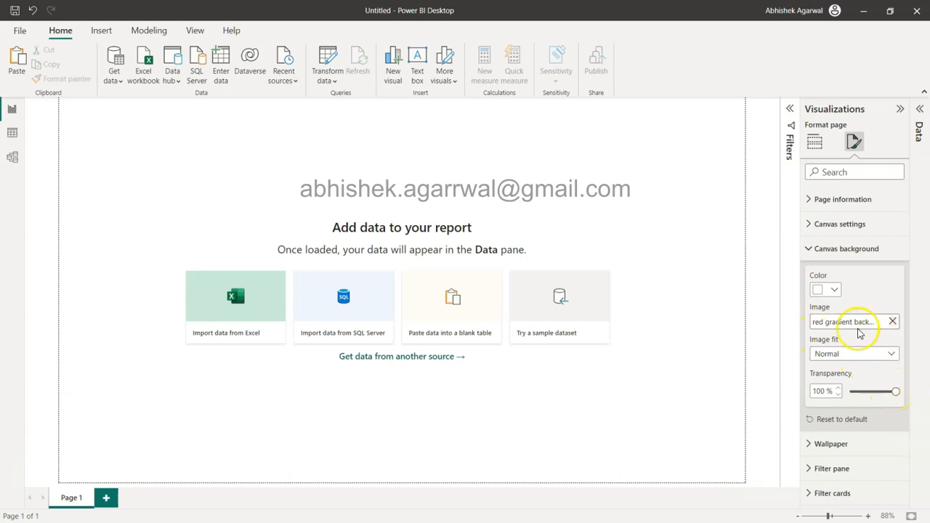
Step: Set the canvas background image's transparency to 0% and its image fit to Fit
drag(895, 387, 774, 382)
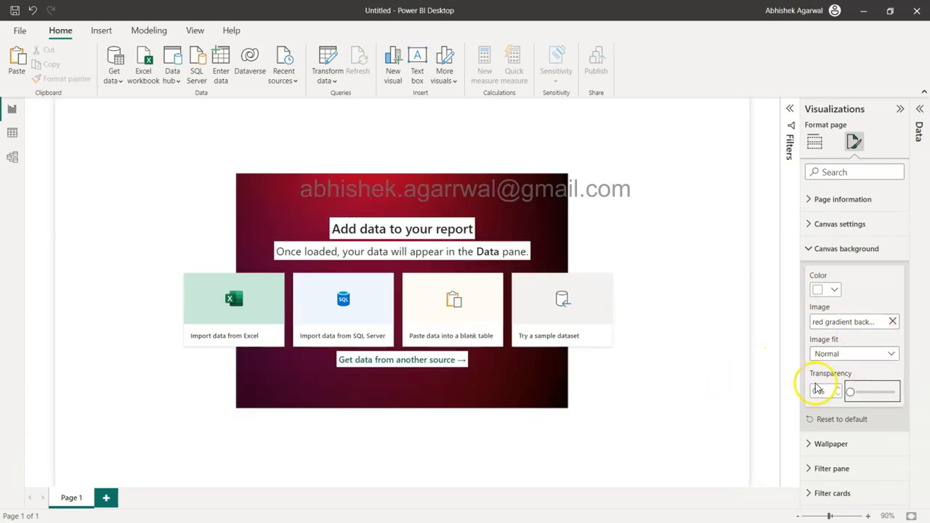
click(824, 354)
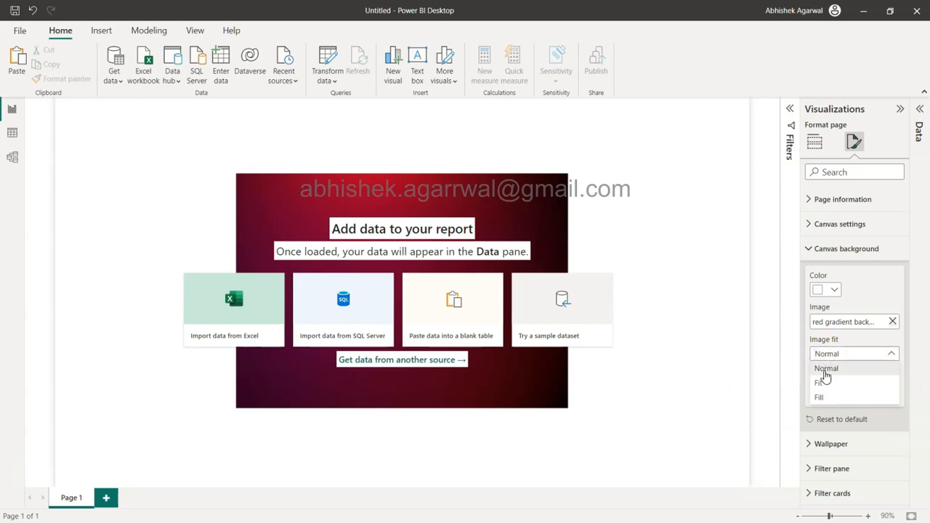
click(824, 383)
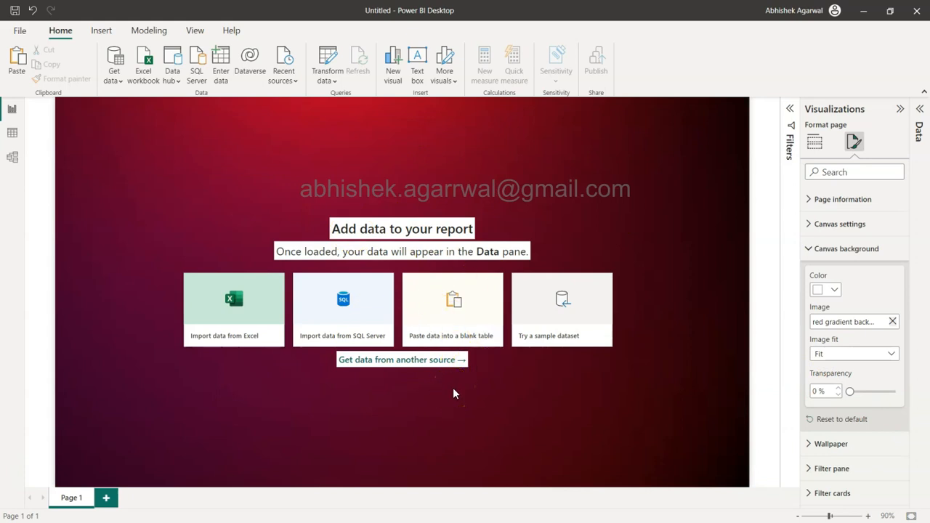
Step: Load the Attrition sheet from the "Attrition xls" Excel workbook into the report
click(146, 78)
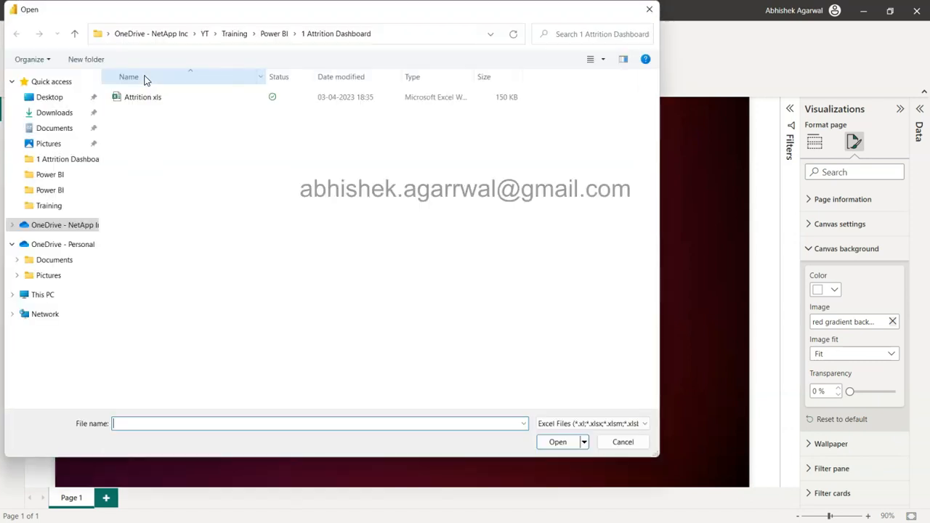
double_click(149, 99)
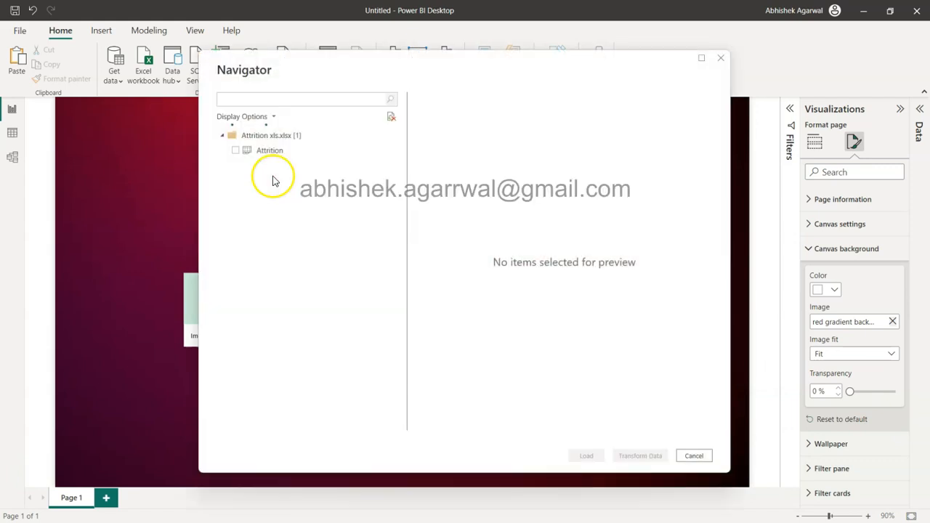
click(236, 151)
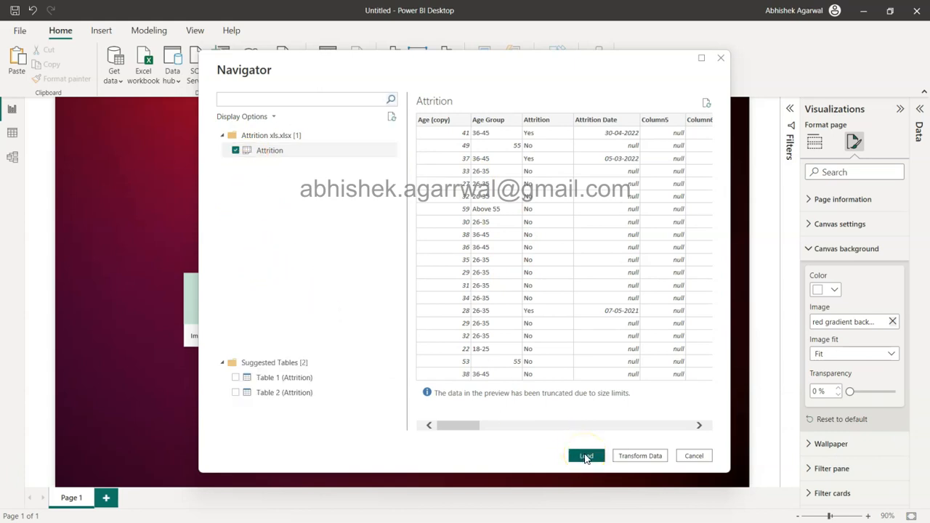
click(642, 458)
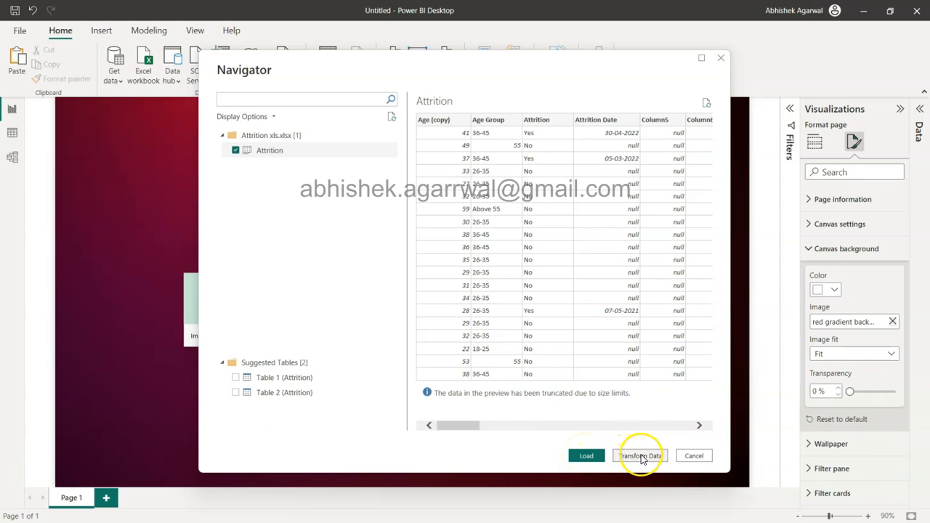
click(634, 458)
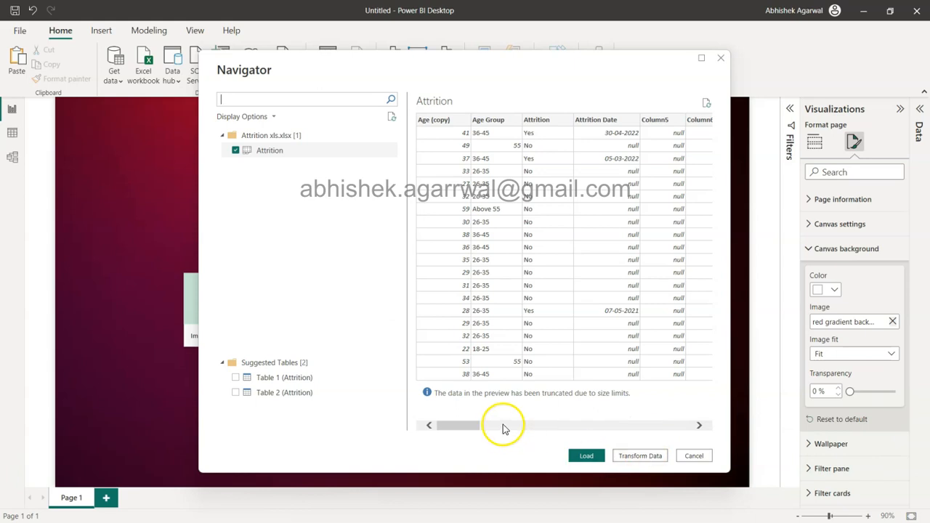
click(585, 458)
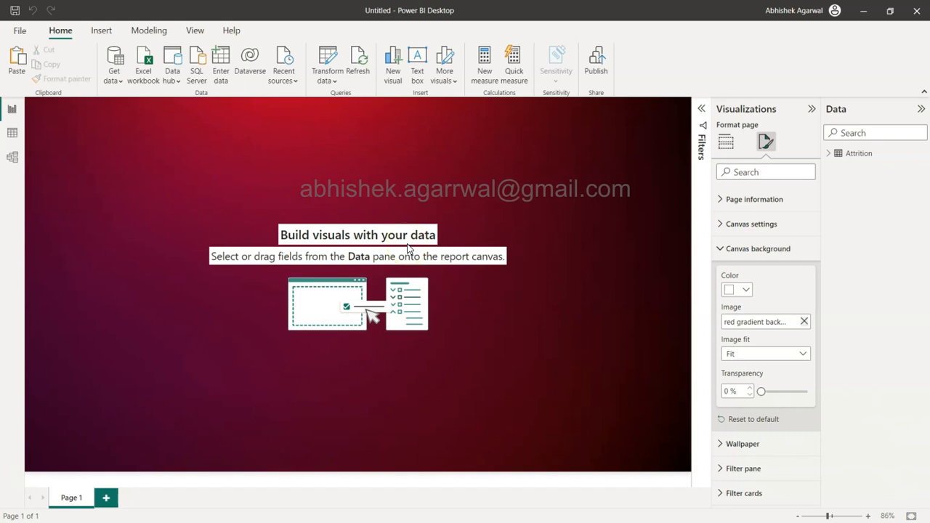
Step: Add a text box reading "HR ATTRITION DASHBOARD" and set its text to font size 32
click(726, 142)
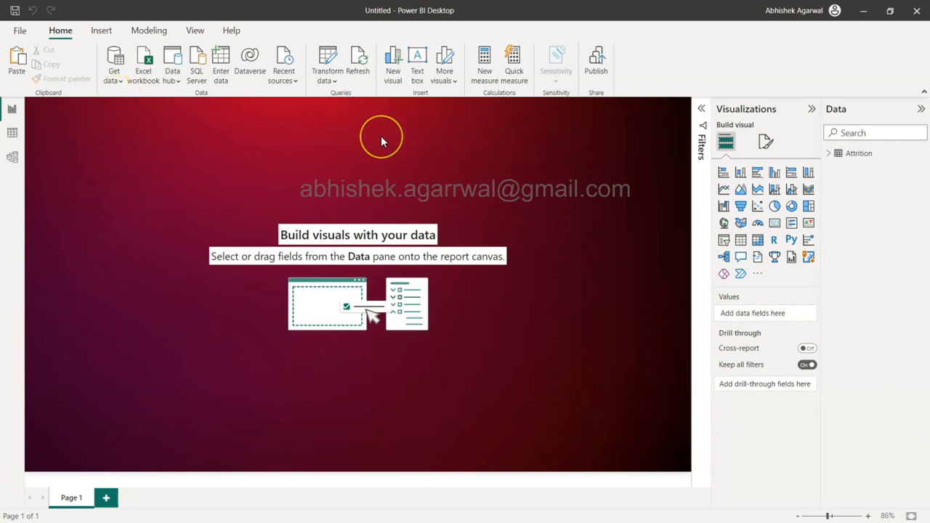
click(418, 62)
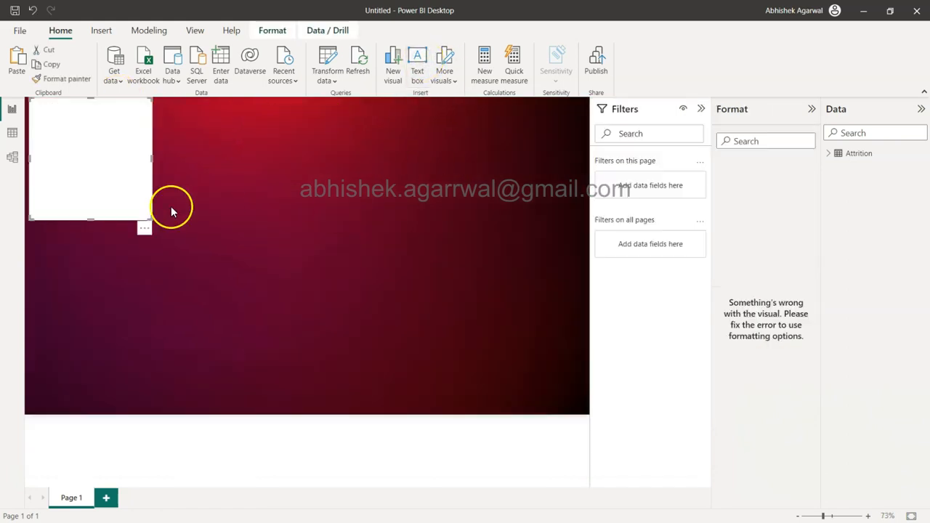
click(107, 173)
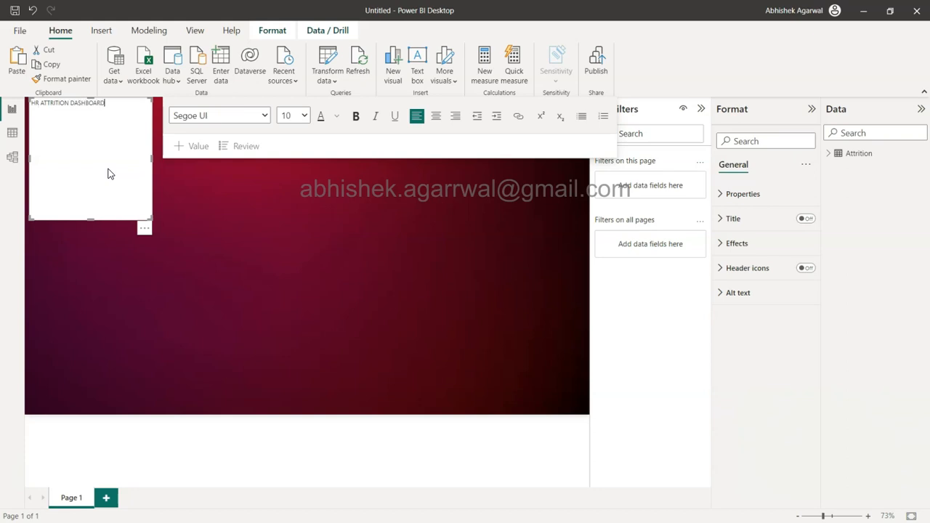
key(ctrl+a)
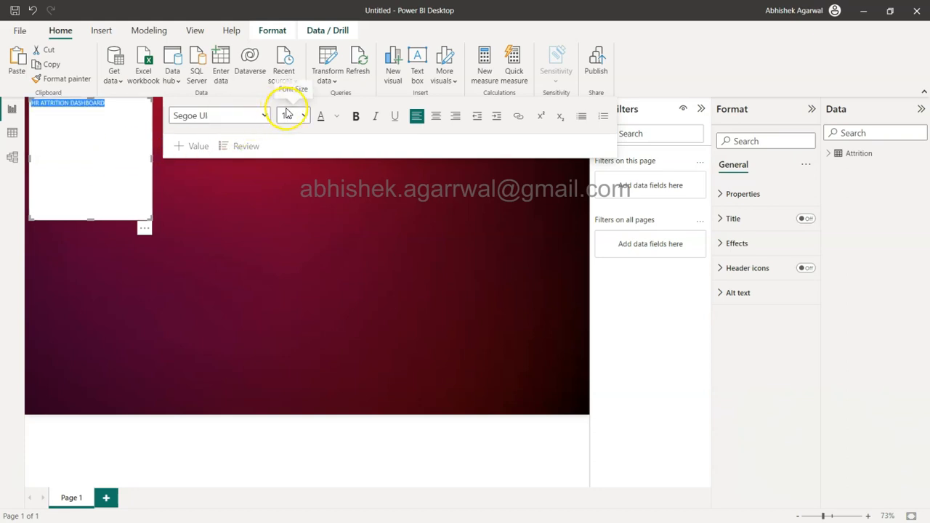
click(265, 118)
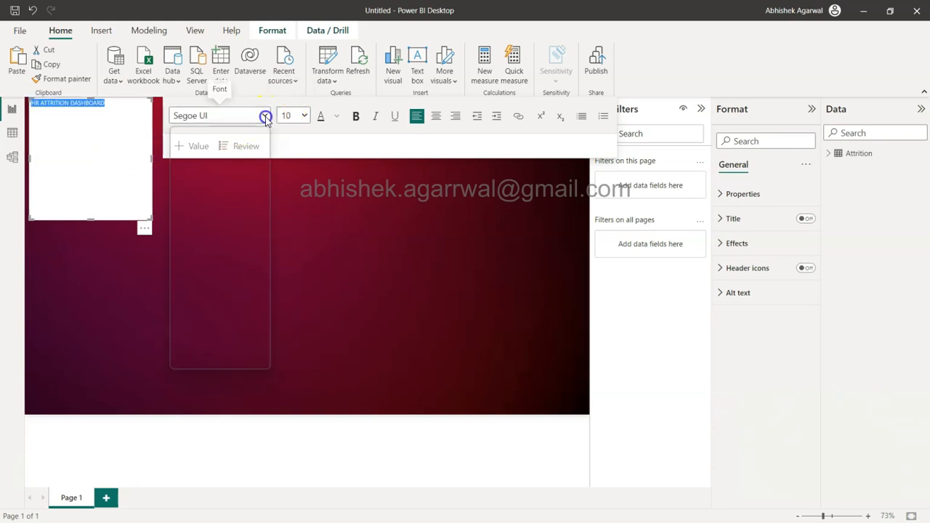
click(305, 120)
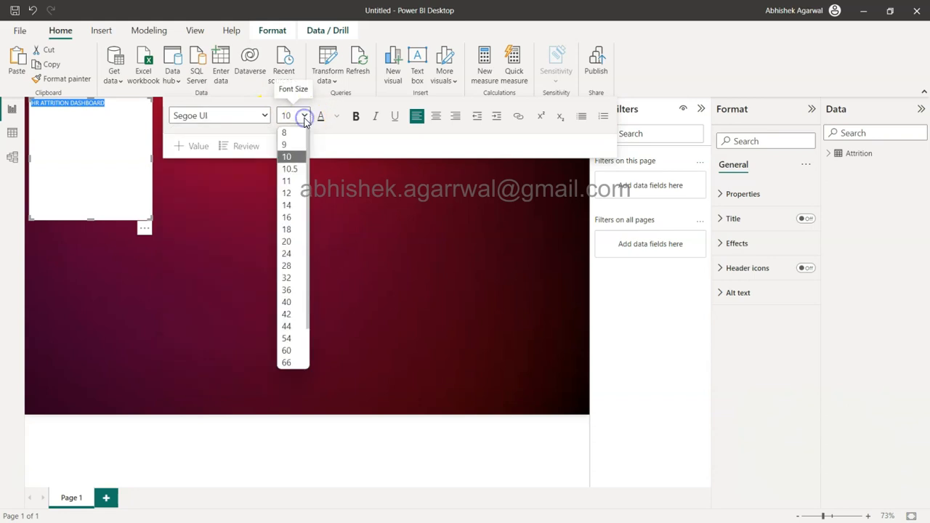
click(293, 272)
Step: Resize the title text box into a wide, single-line strip and position it just below the page's upper edge
drag(150, 160, 356, 155)
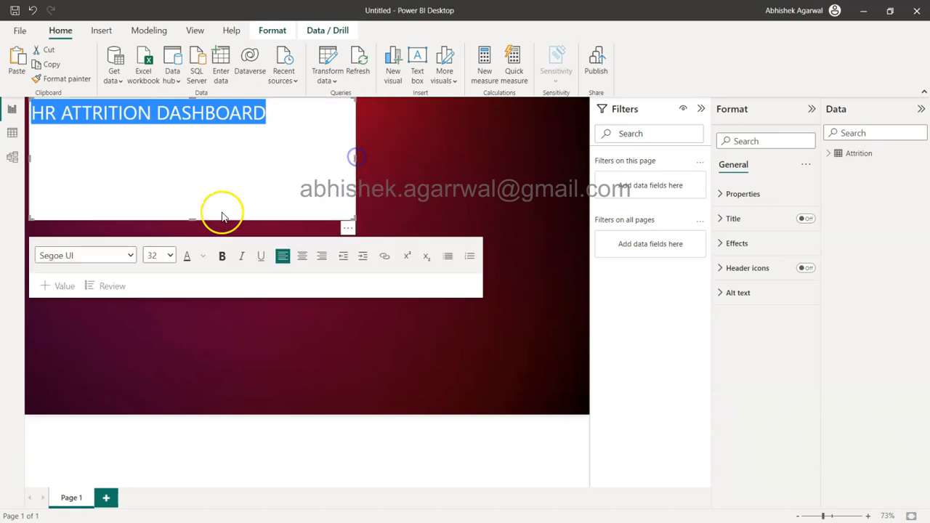
drag(191, 220, 220, 124)
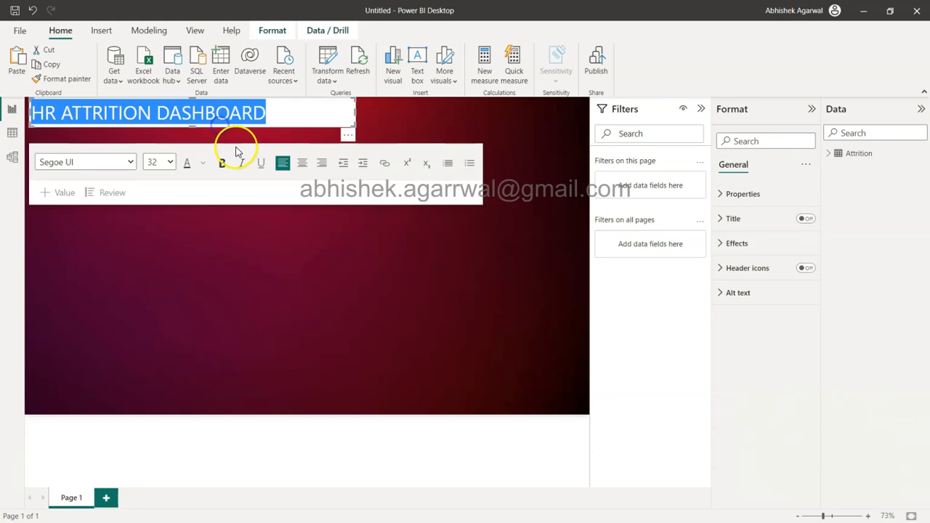
click(444, 124)
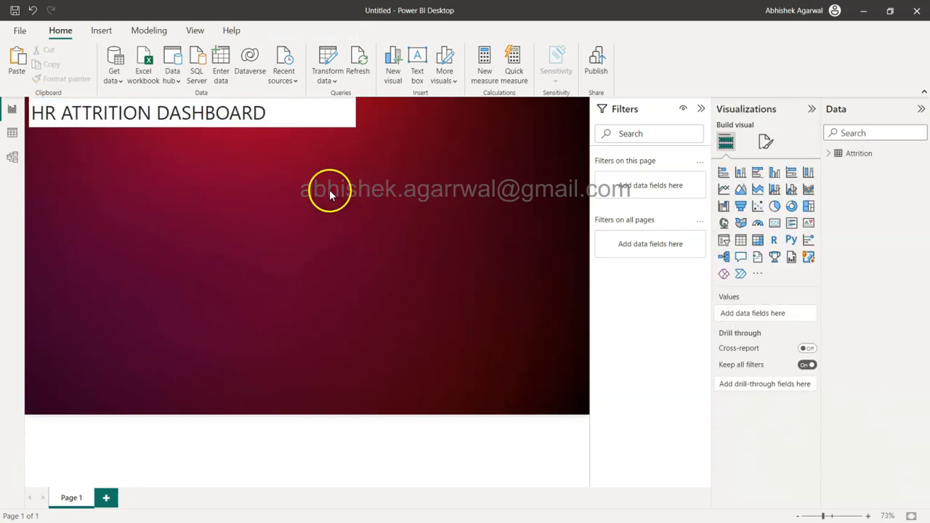
click(332, 100)
drag(335, 108, 334, 104)
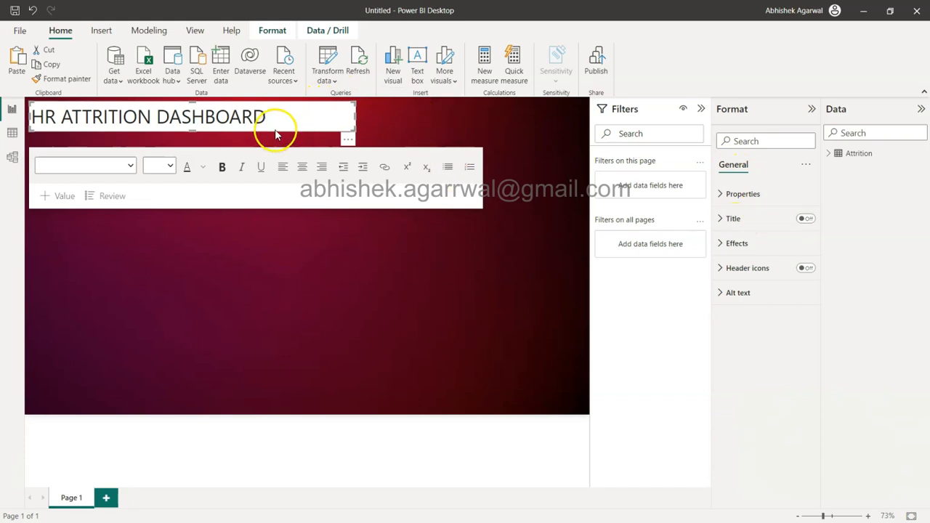
Step: Turn off the title text box's background and colour its text White, 20% darker
click(734, 245)
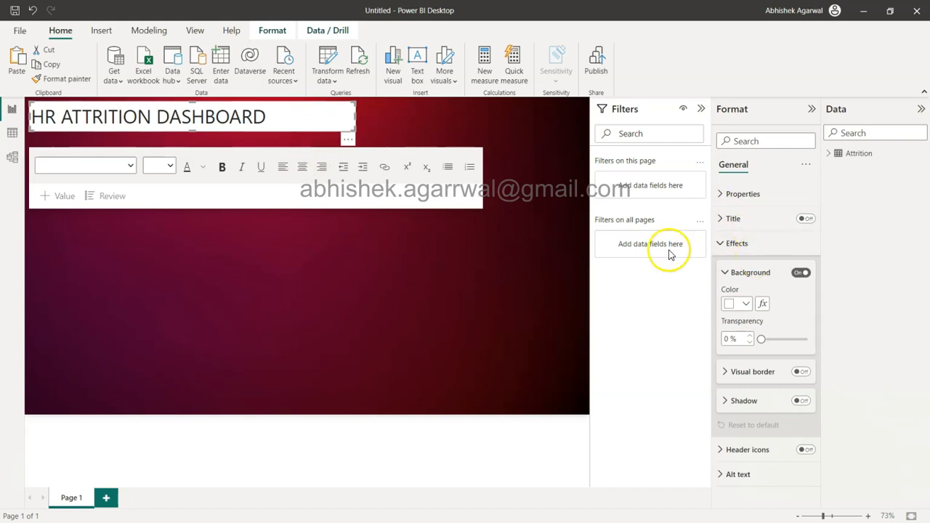
click(801, 273)
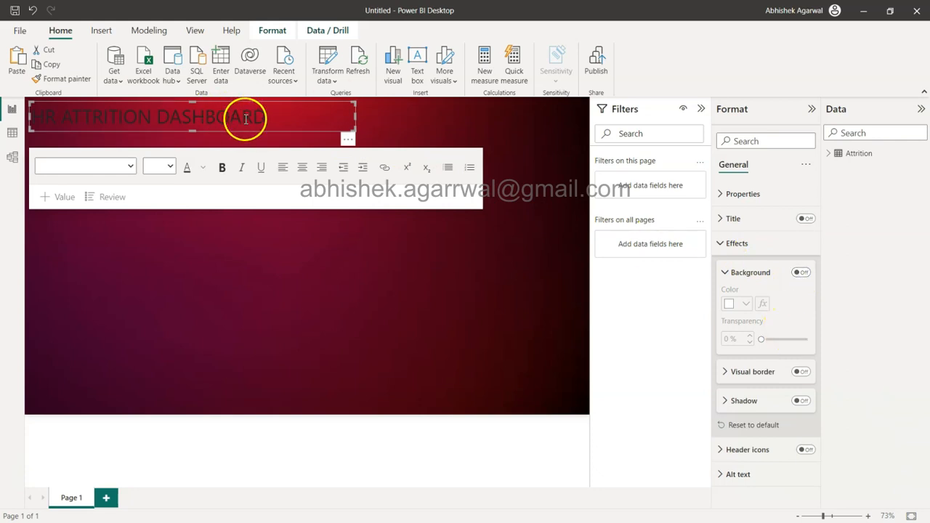
drag(264, 114, 18, 100)
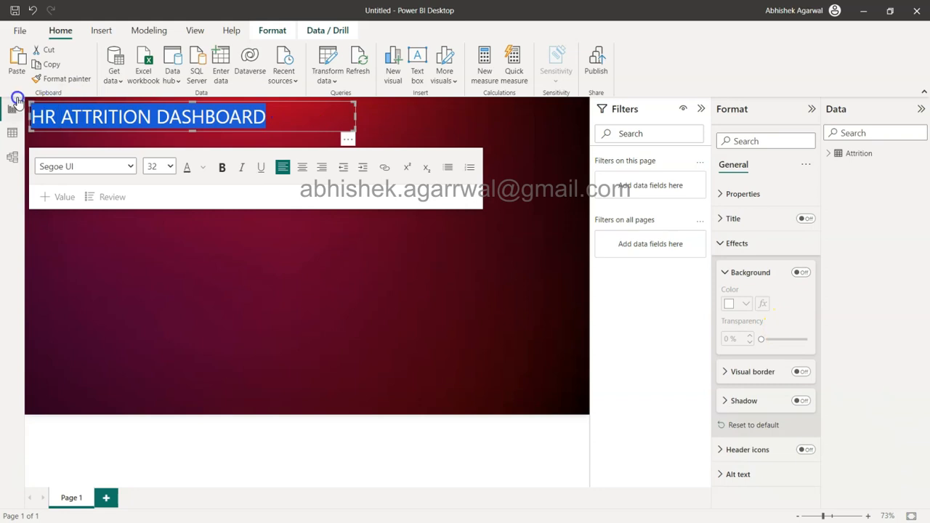
click(203, 168)
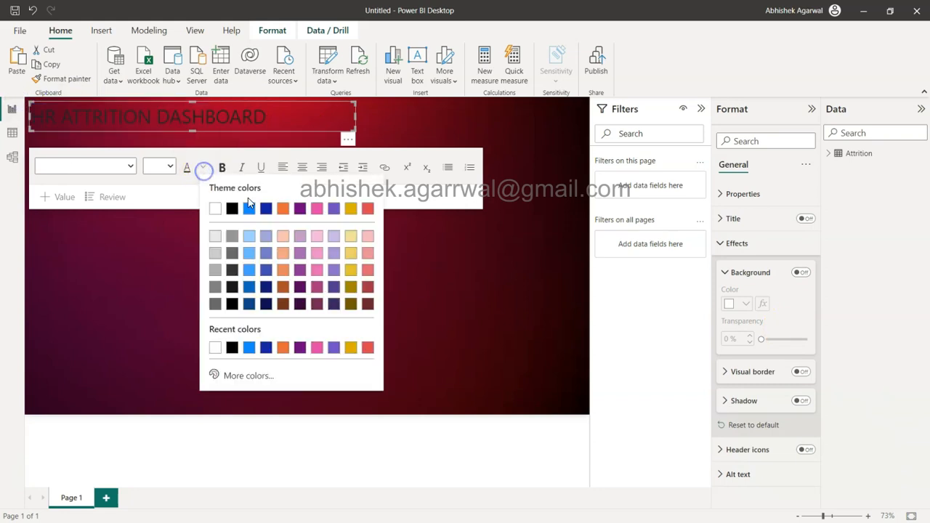
click(214, 253)
click(250, 264)
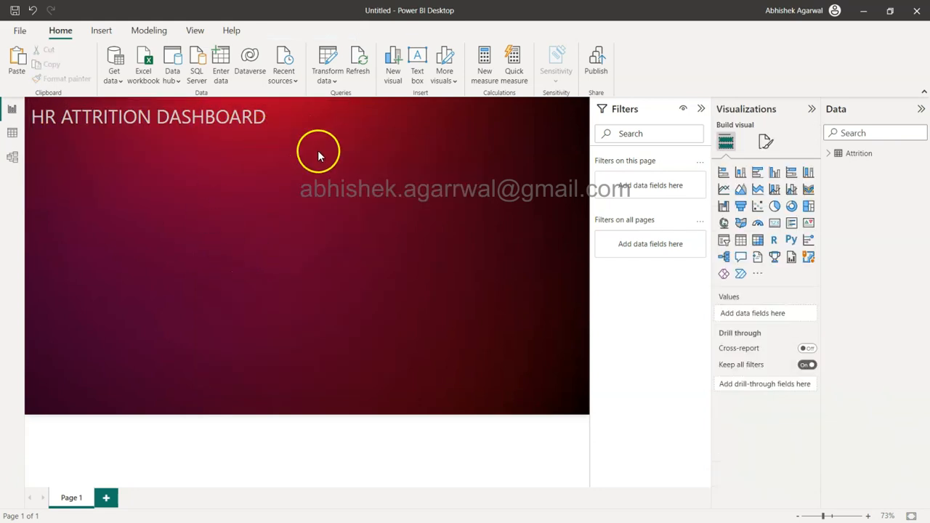
Step: Collapse the side panes to enlarge the canvas, and add an empty slicer below the title in the page's upper right area
click(701, 109)
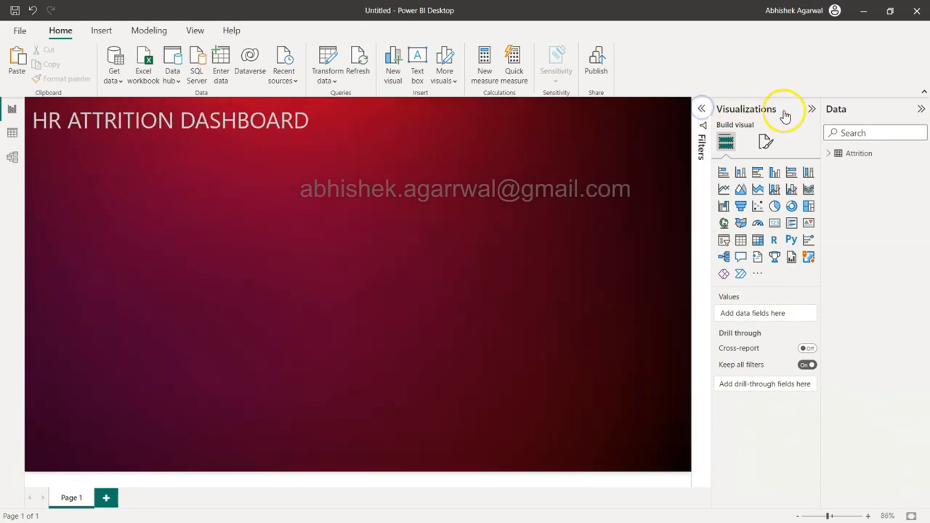
click(812, 109)
click(921, 109)
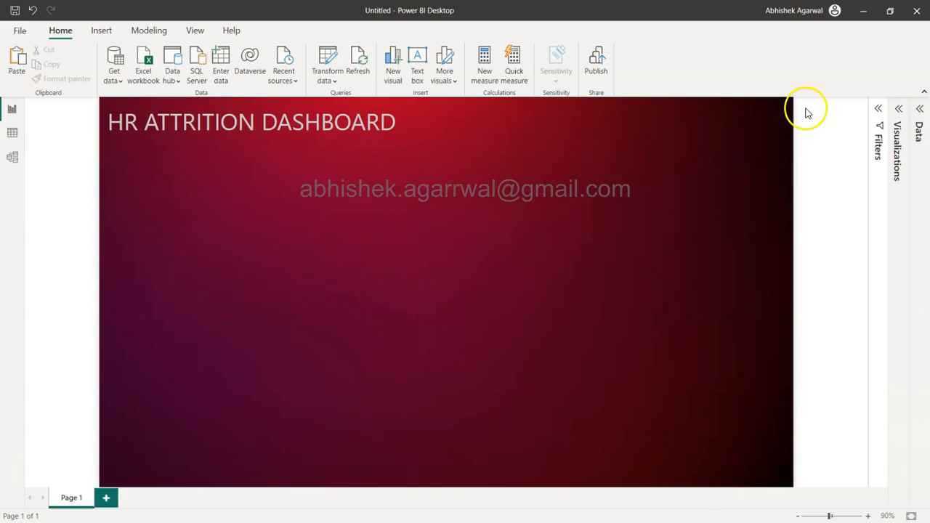
click(900, 111)
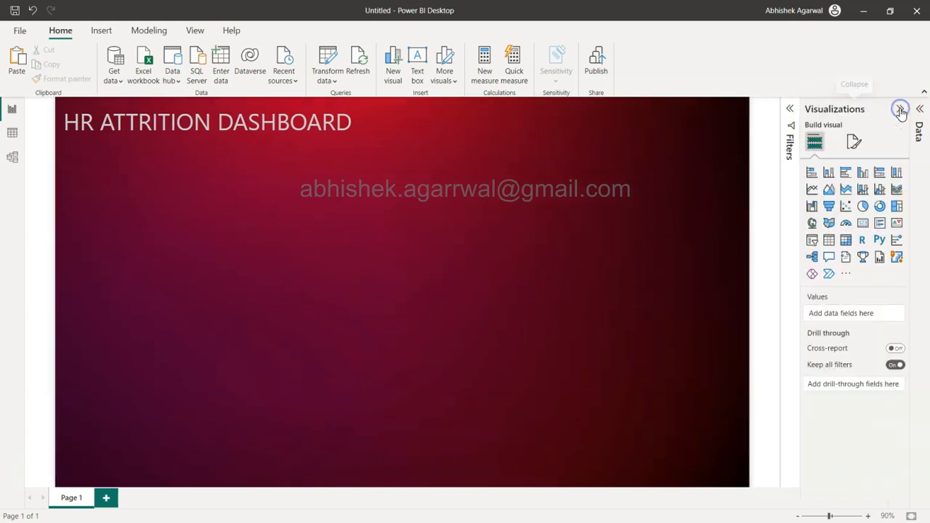
click(814, 242)
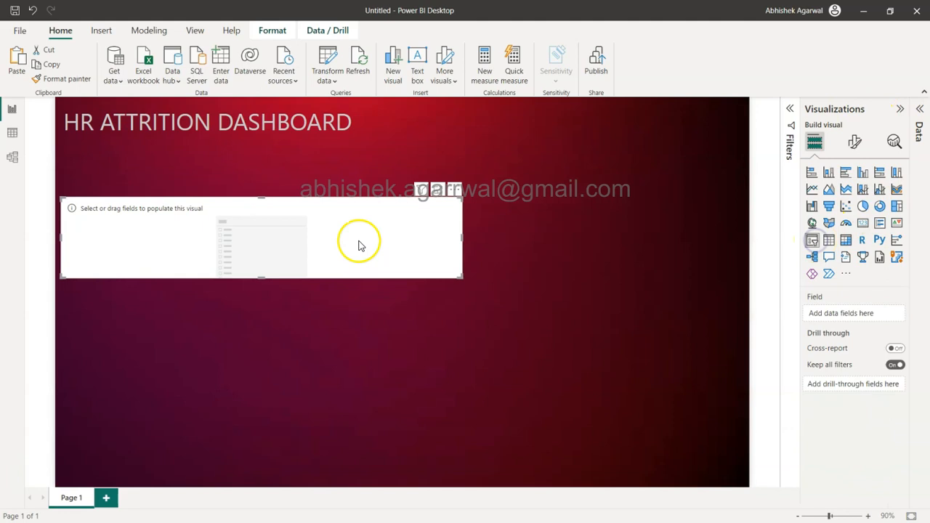
drag(305, 233, 539, 200)
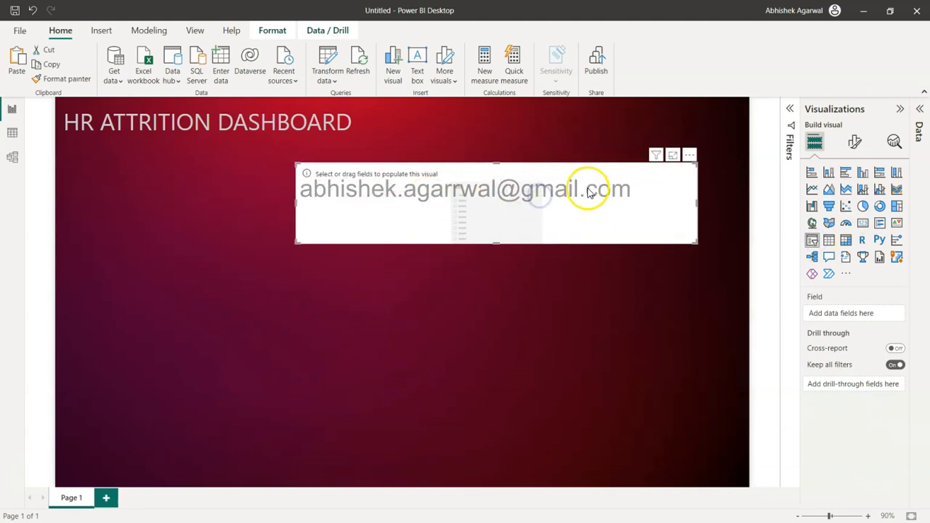
Step: Examine the Attrition table's fields and rows in the data view, including the distinct values in the Age (copy) column
click(922, 110)
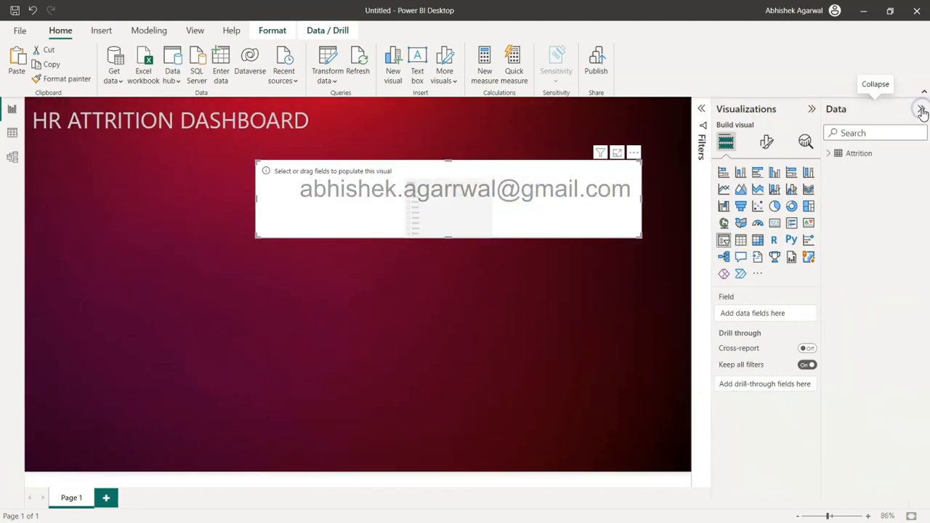
click(830, 153)
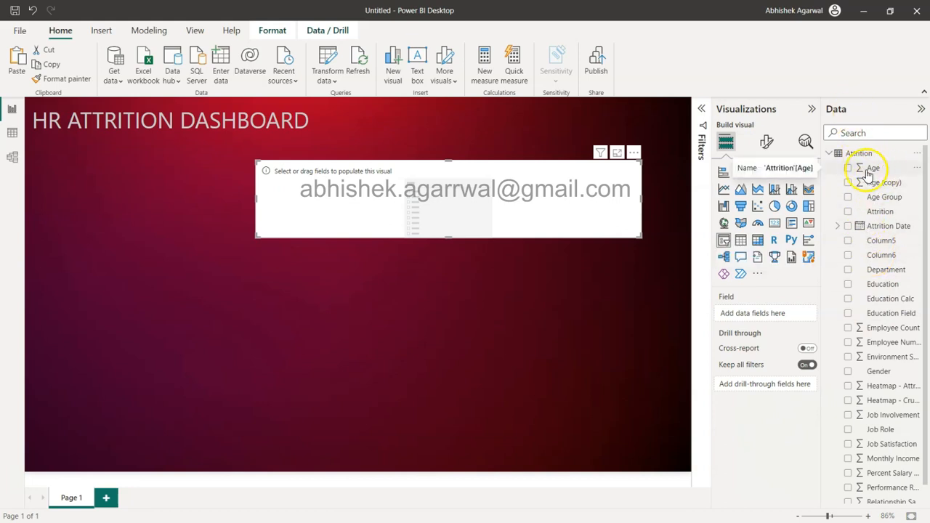
click(12, 135)
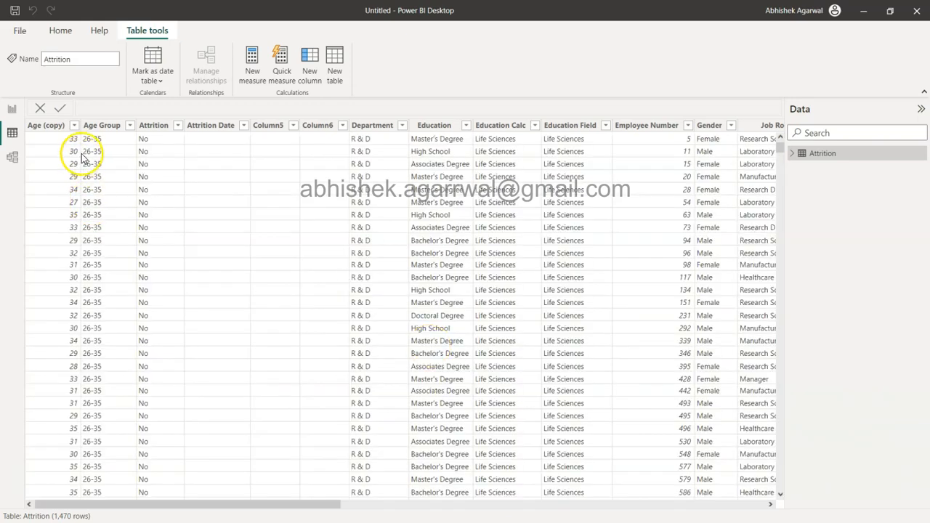
click(73, 127)
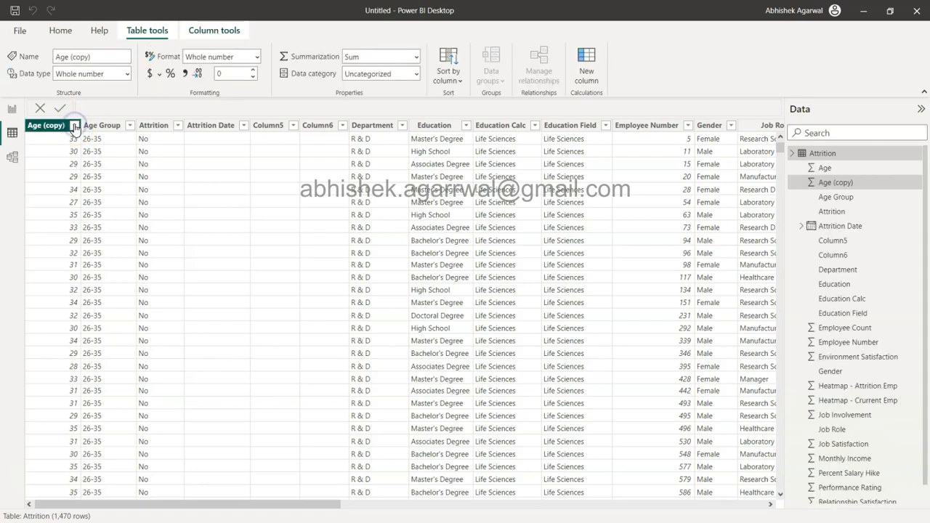
click(74, 126)
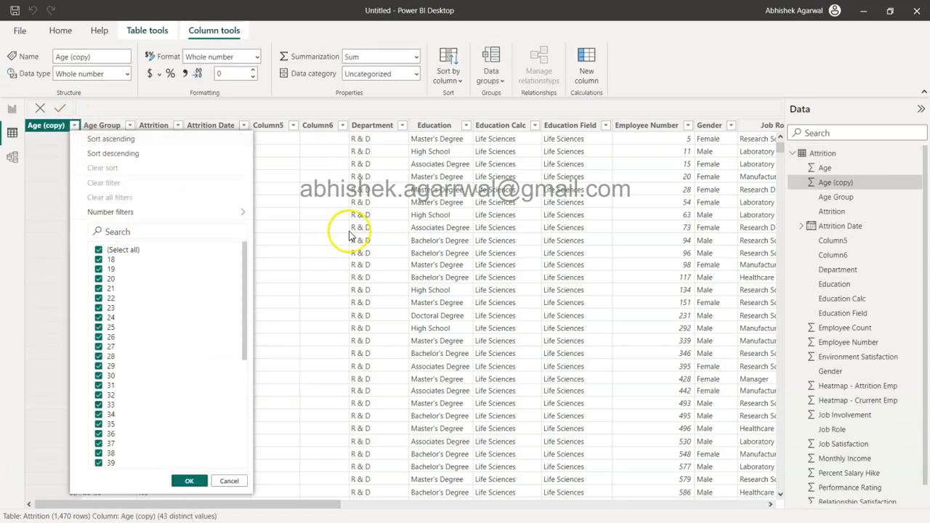
click(349, 231)
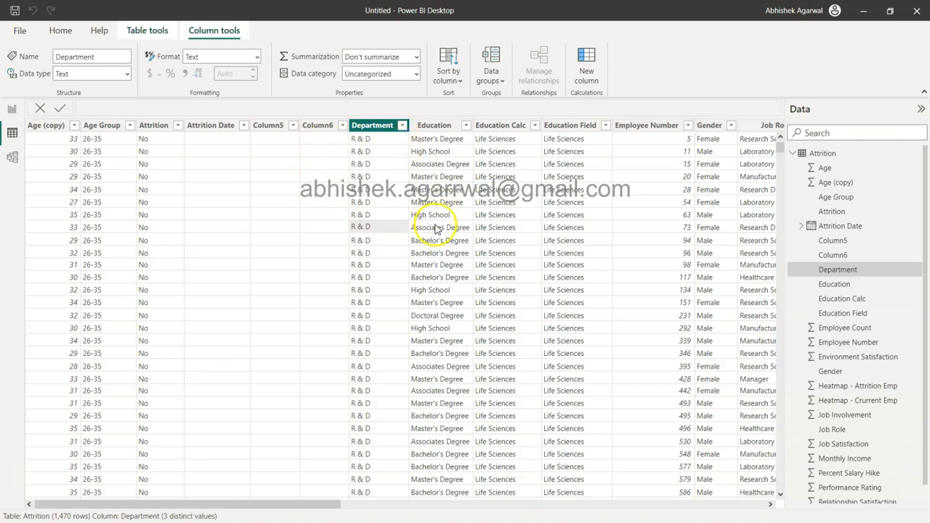
Step: Examine the Department, Age Group and Age (copy) columns of the Attrition table, including their distinct values
click(380, 127)
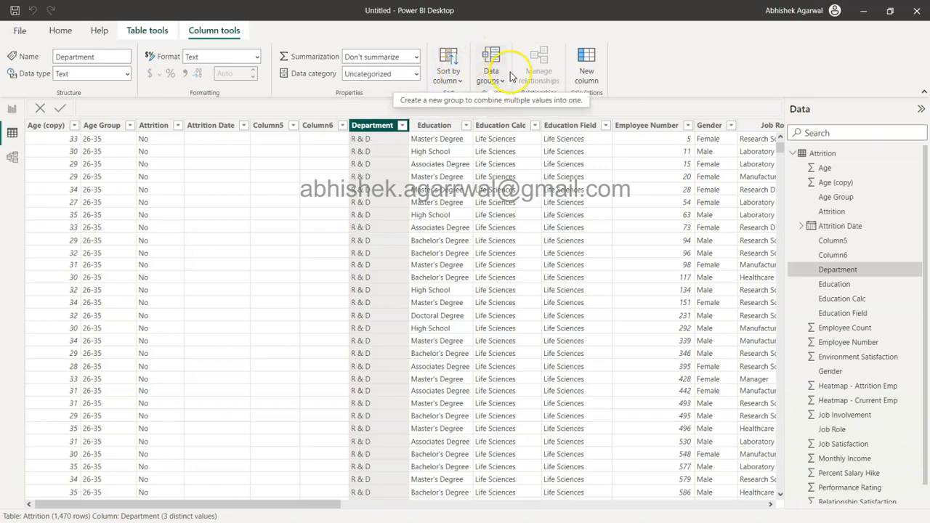
click(63, 126)
click(95, 126)
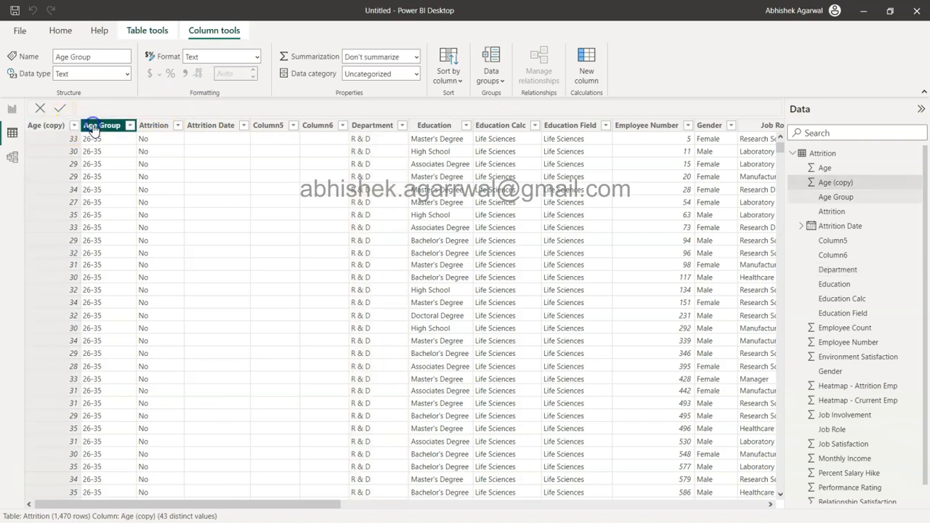
click(42, 128)
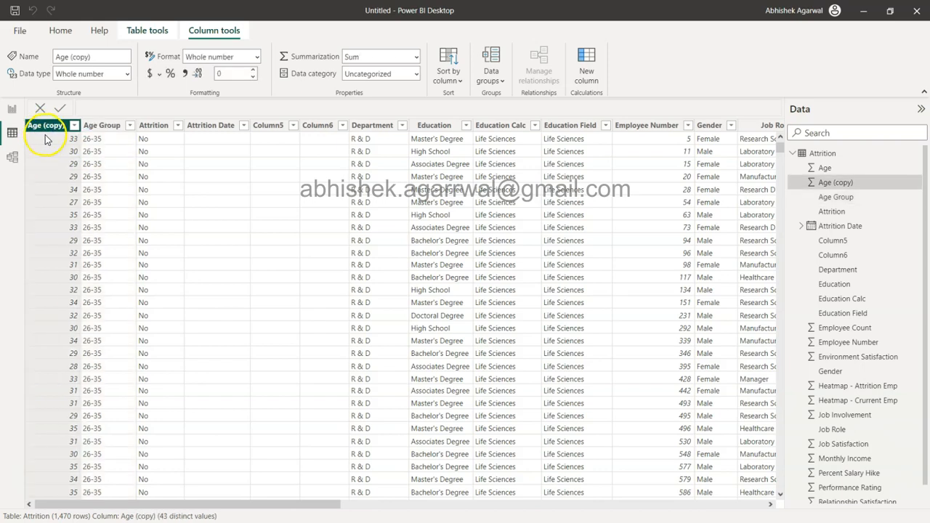
click(46, 139)
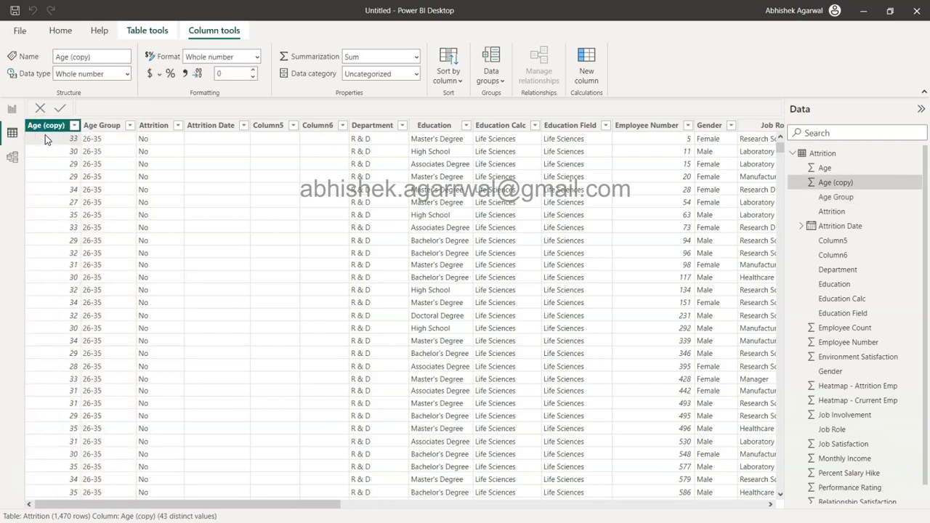
Step: Return to the report page, add the Department field to the empty slicer and set its style to Tile
click(12, 111)
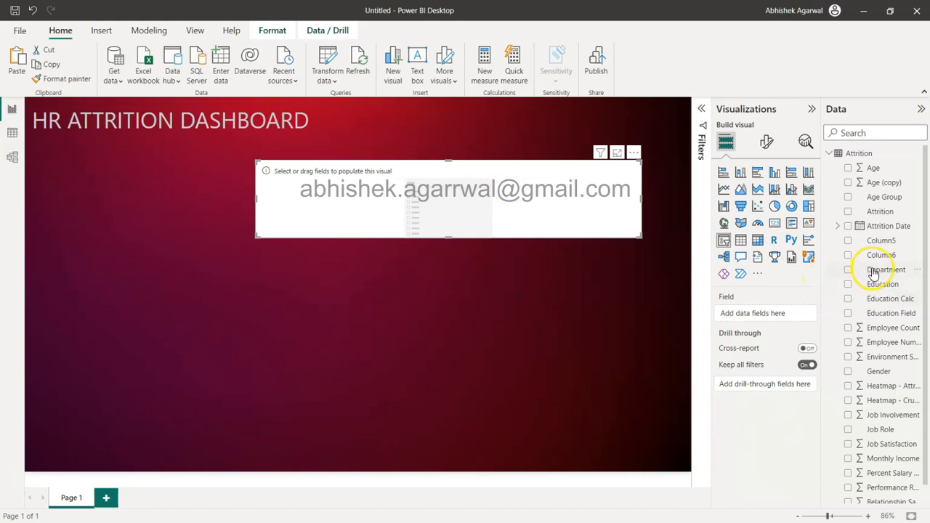
drag(870, 269, 745, 314)
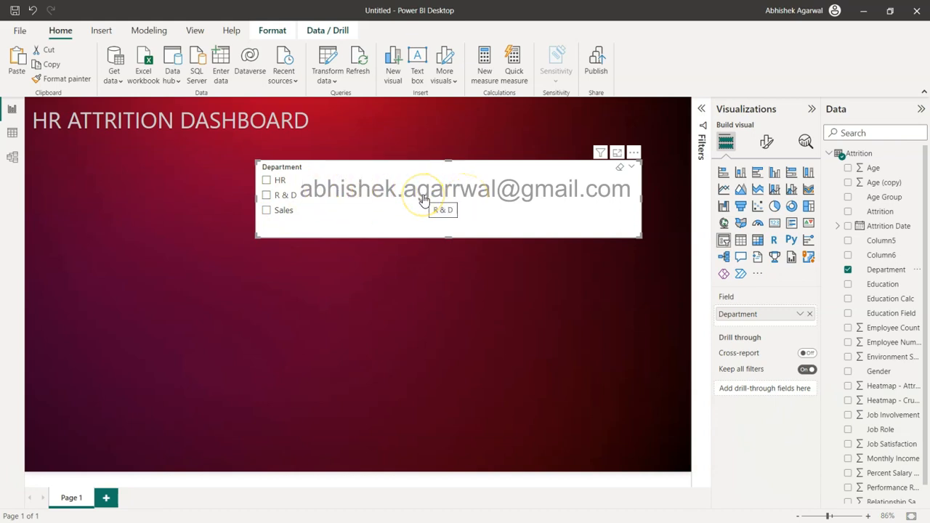
click(767, 144)
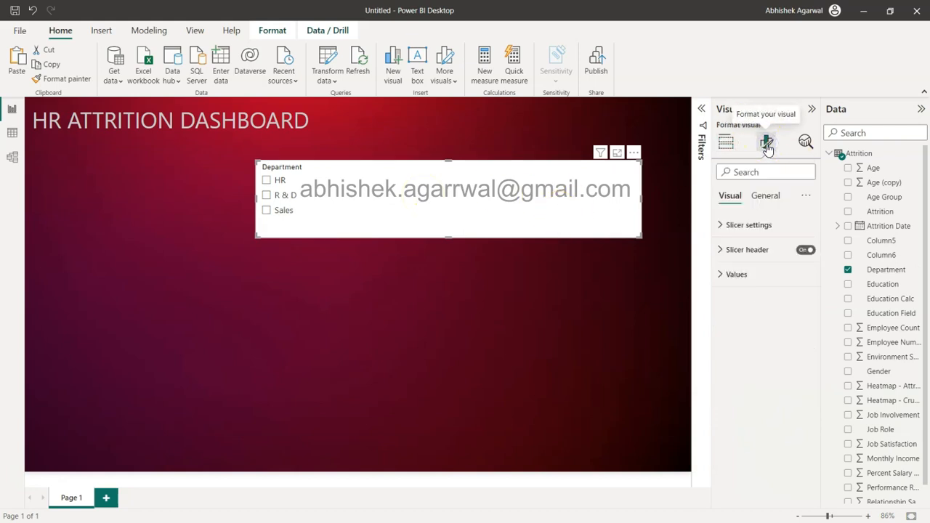
click(749, 226)
click(756, 285)
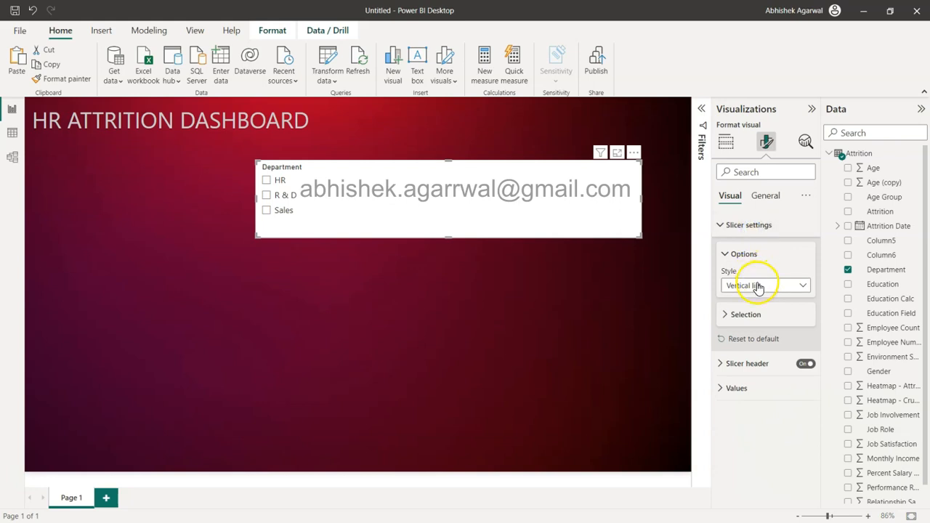
click(758, 314)
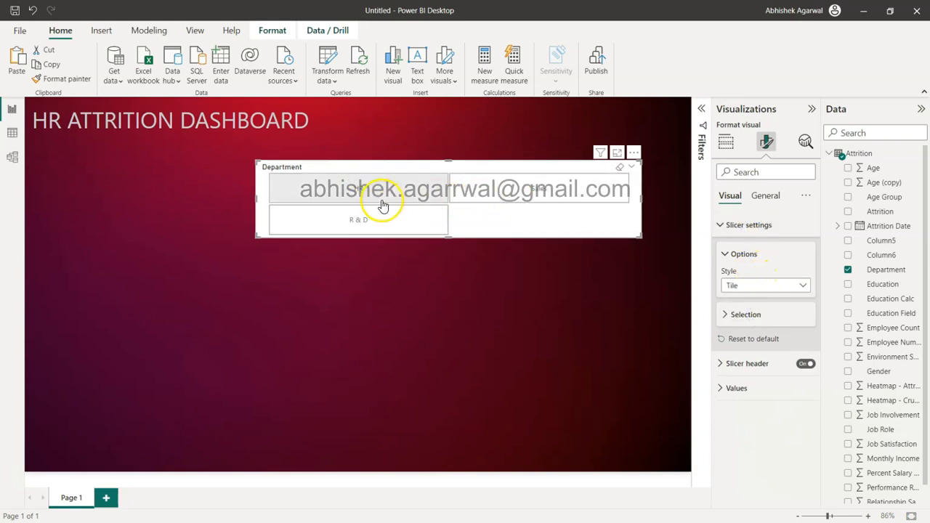
Step: Shrink the Department slicer to a compact single row of three tiles and place it level with the dashboard title
drag(448, 234, 452, 187)
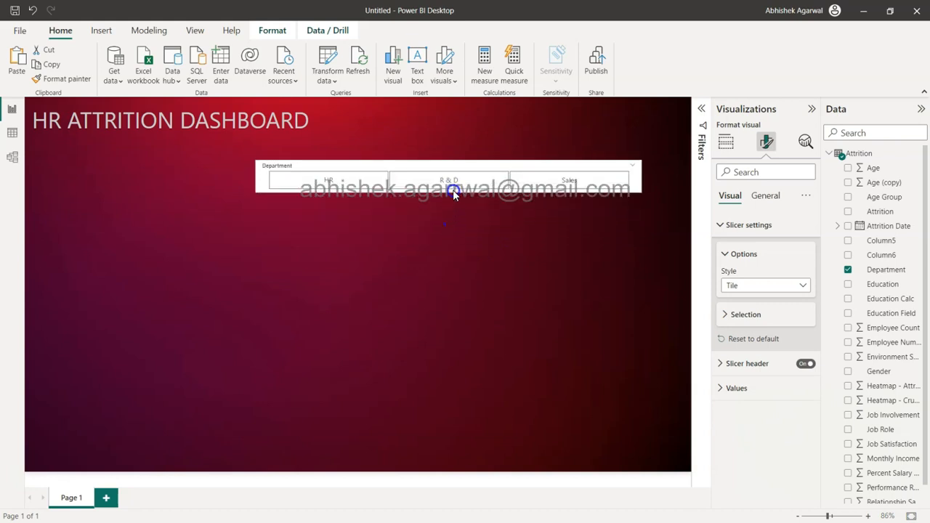
drag(267, 179, 485, 197)
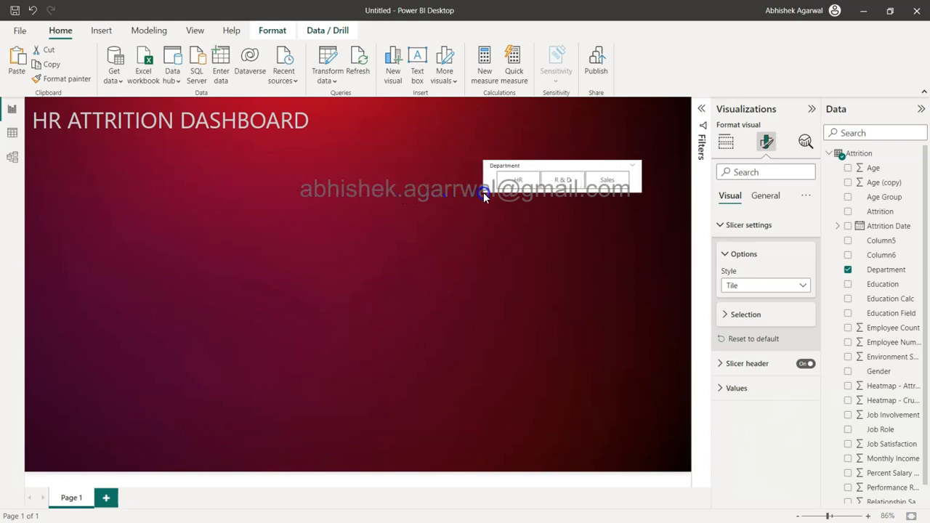
drag(557, 163, 533, 114)
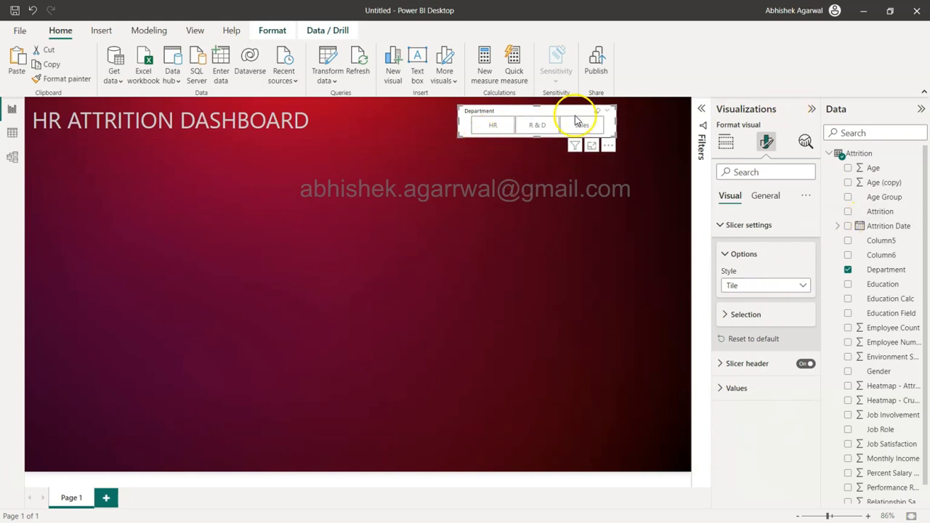
Step: Turn off the Department slicer's overall background effect
click(770, 200)
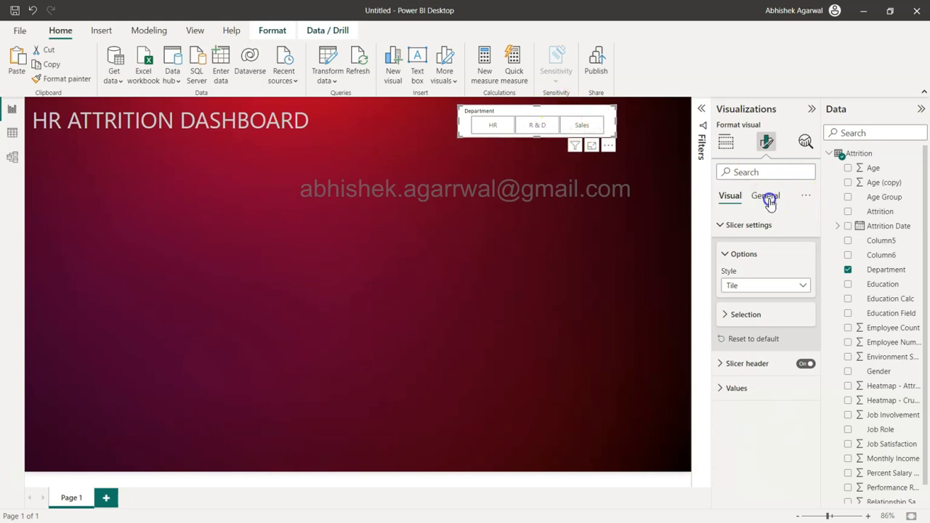
click(736, 269)
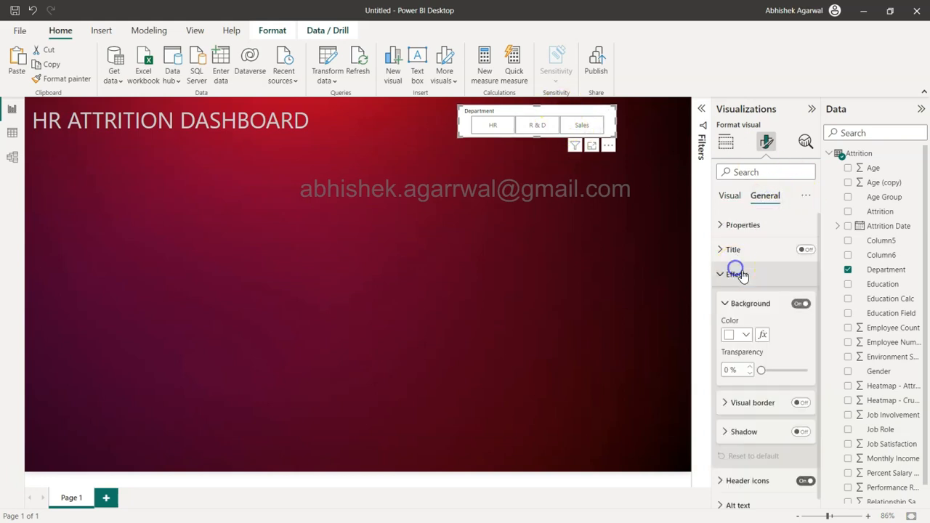
click(802, 306)
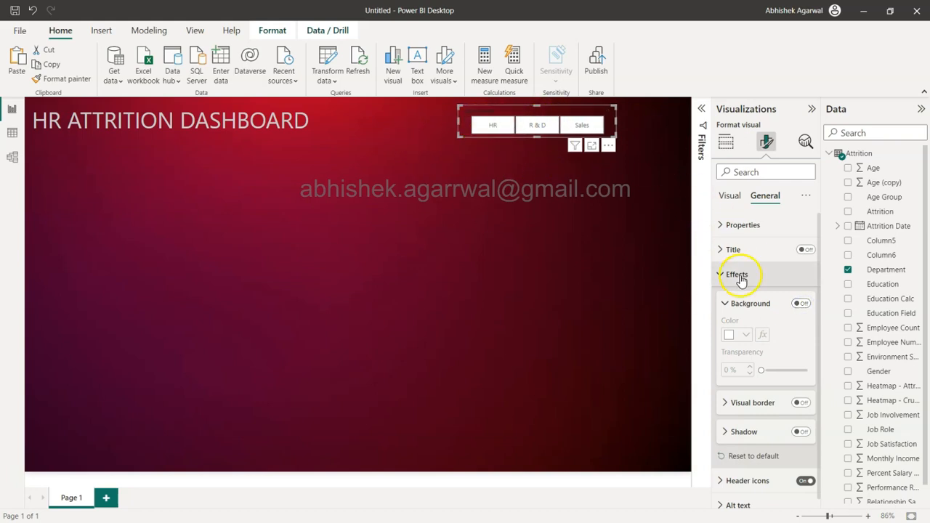
scroll(744, 315, down, 1)
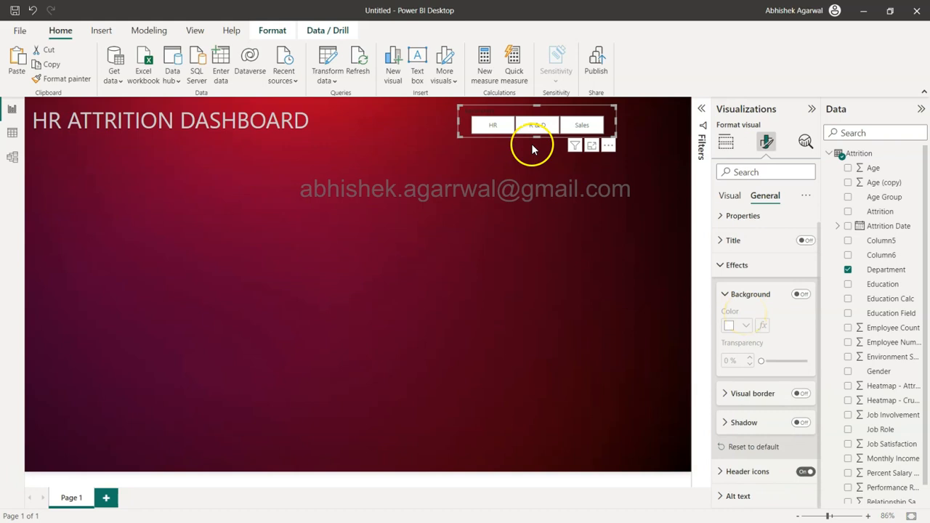
Step: Set the font colour of the Department slicer's values to White, 20% darker
click(730, 195)
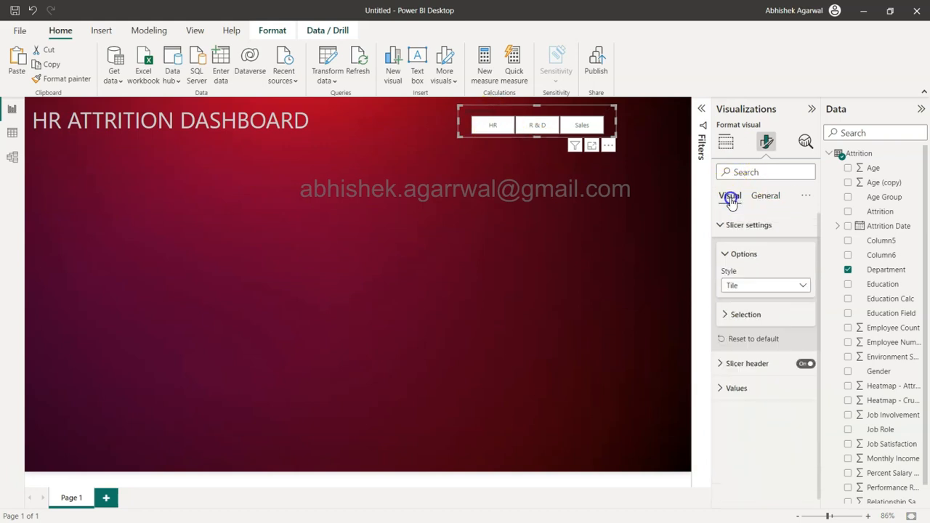
click(720, 225)
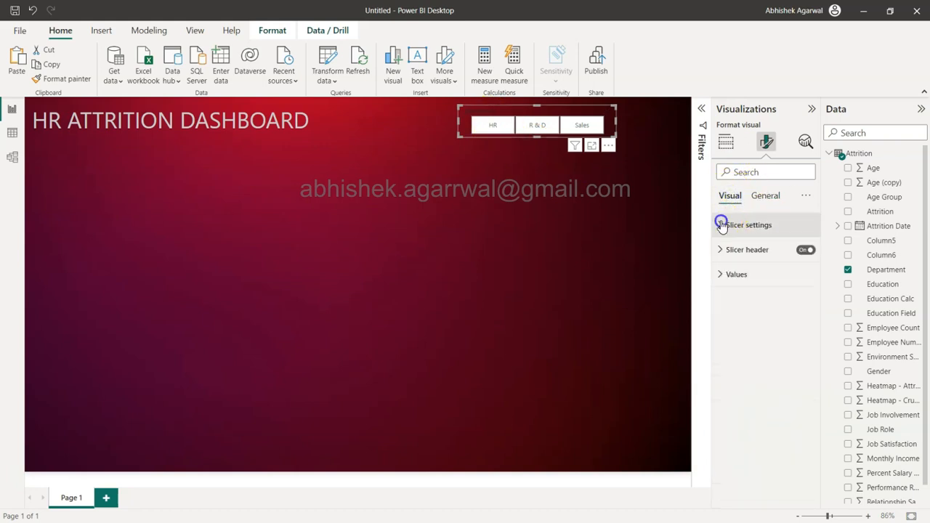
click(721, 274)
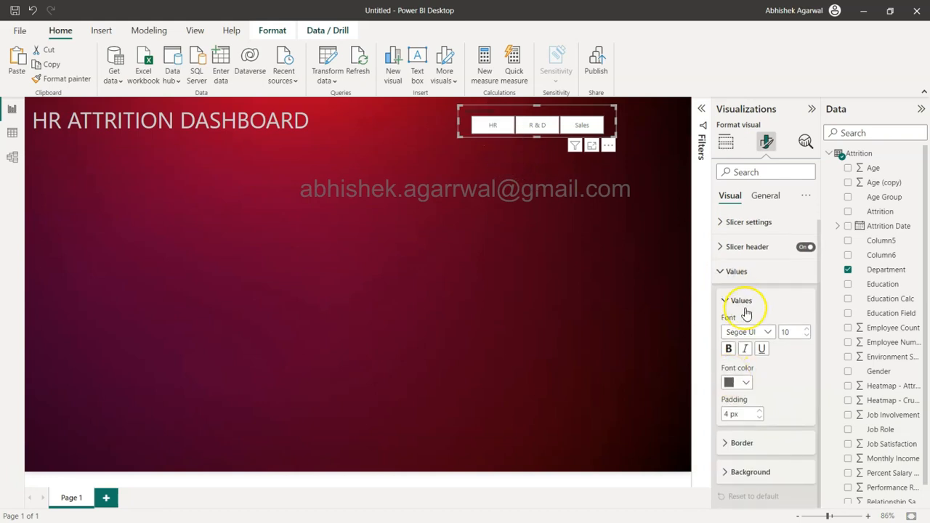
click(732, 385)
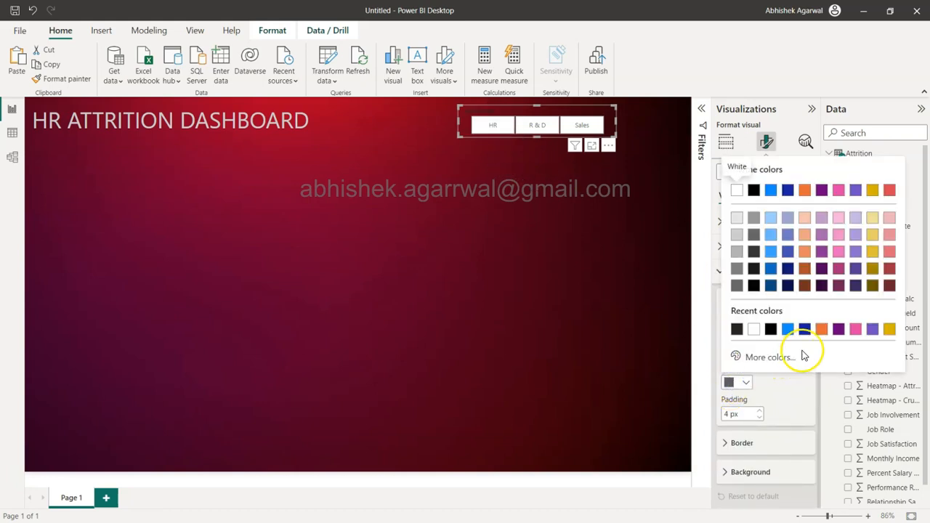
click(739, 240)
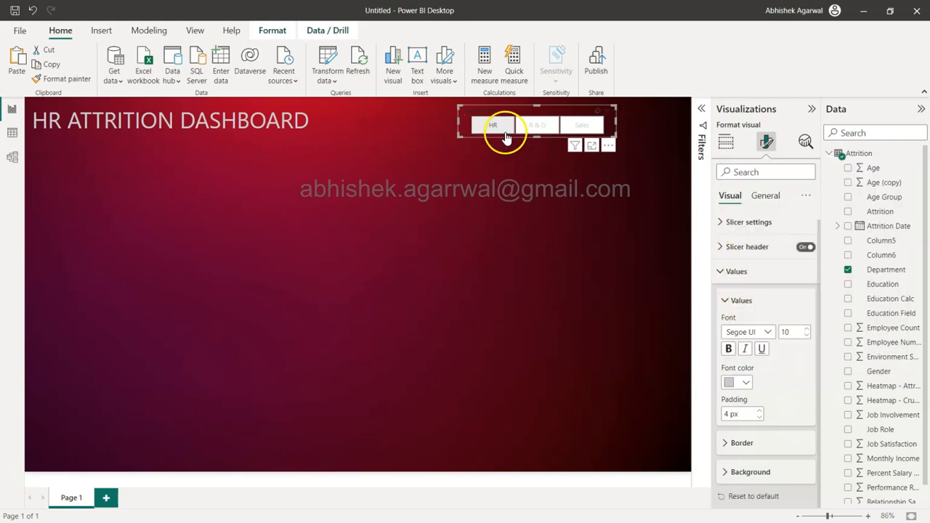
click(735, 275)
click(734, 276)
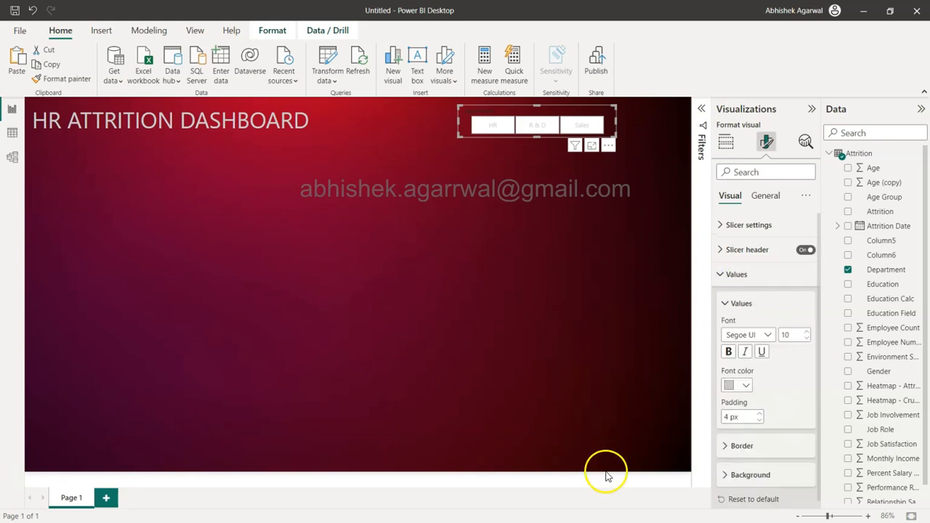
Step: Try the darkest pink theme shade as the slicer values' background and settle on the darkest red theme shade
click(727, 477)
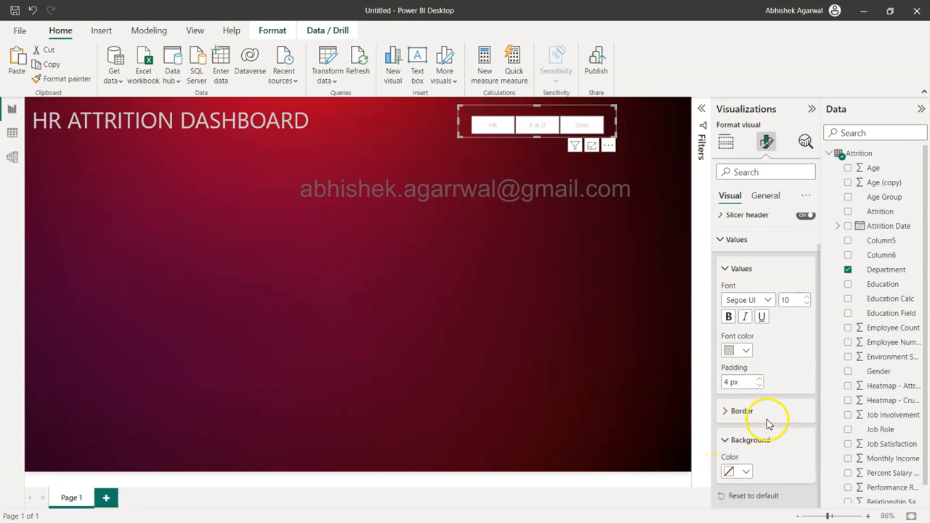
click(747, 473)
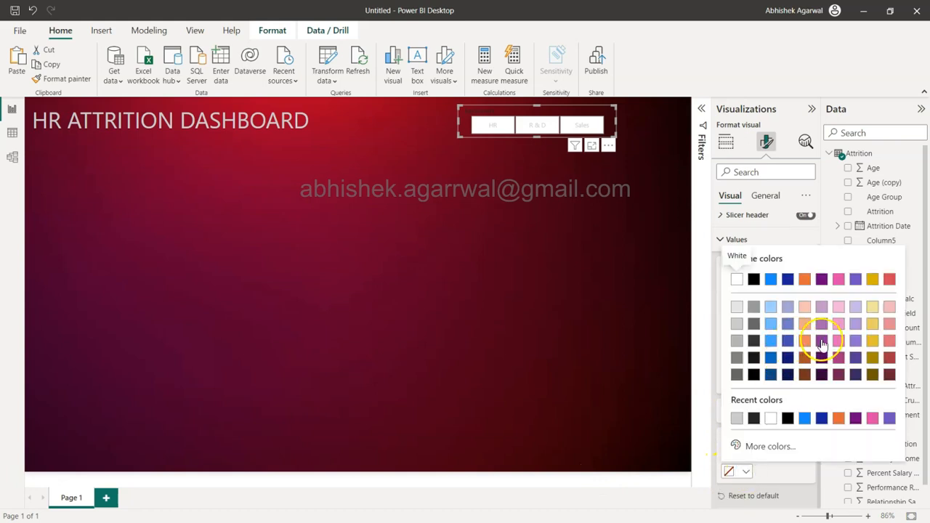
click(843, 375)
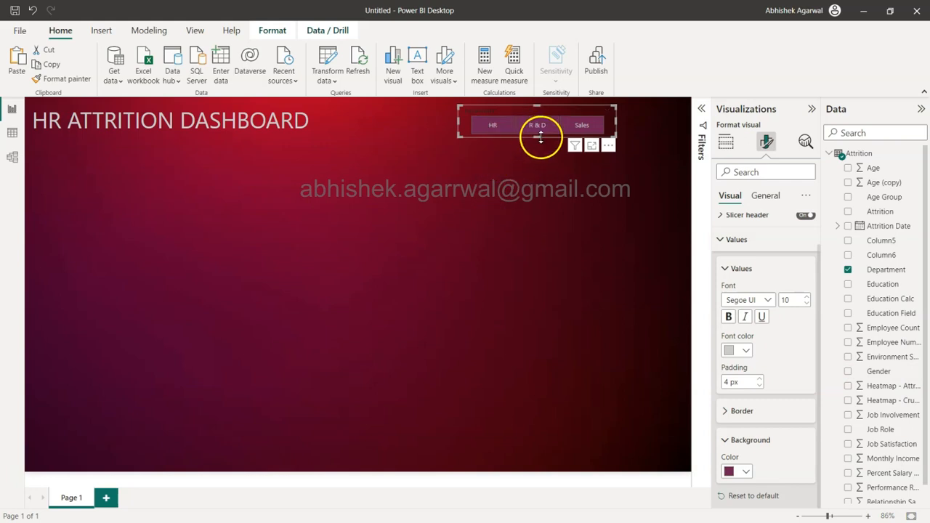
click(745, 472)
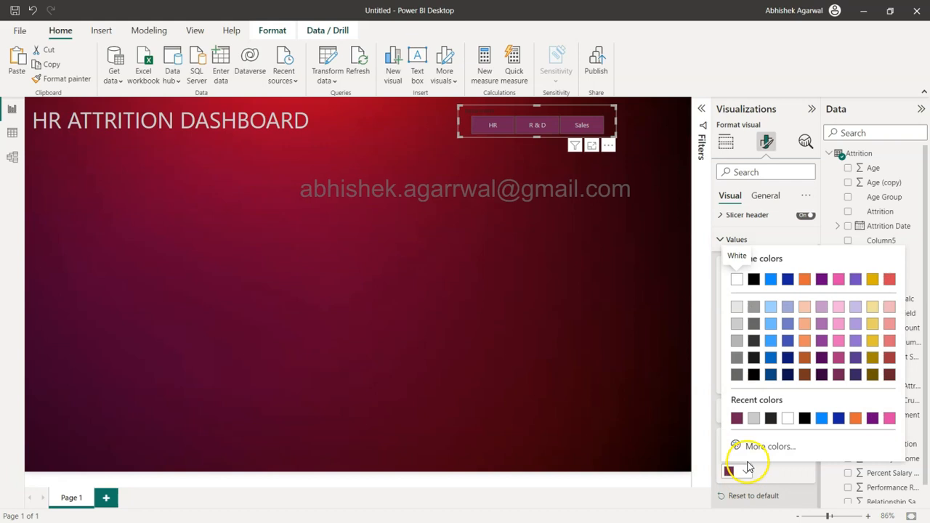
click(890, 374)
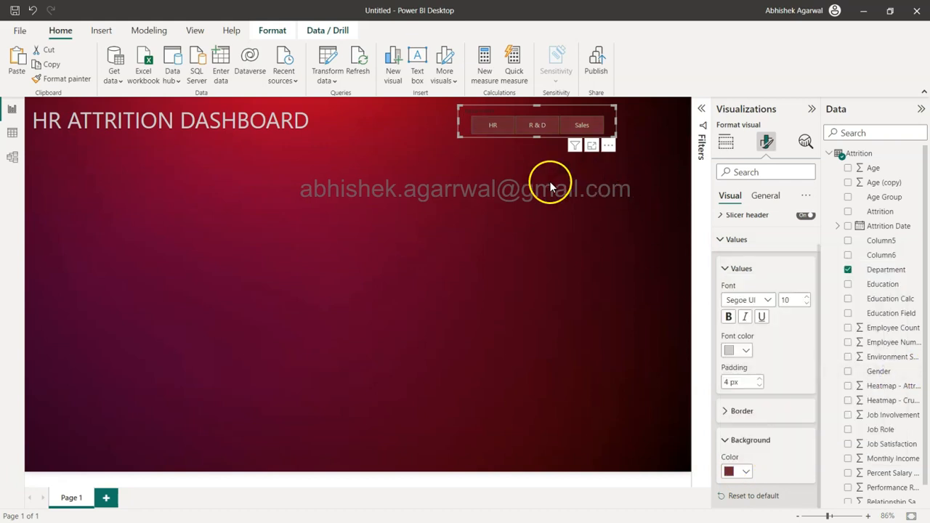
click(489, 203)
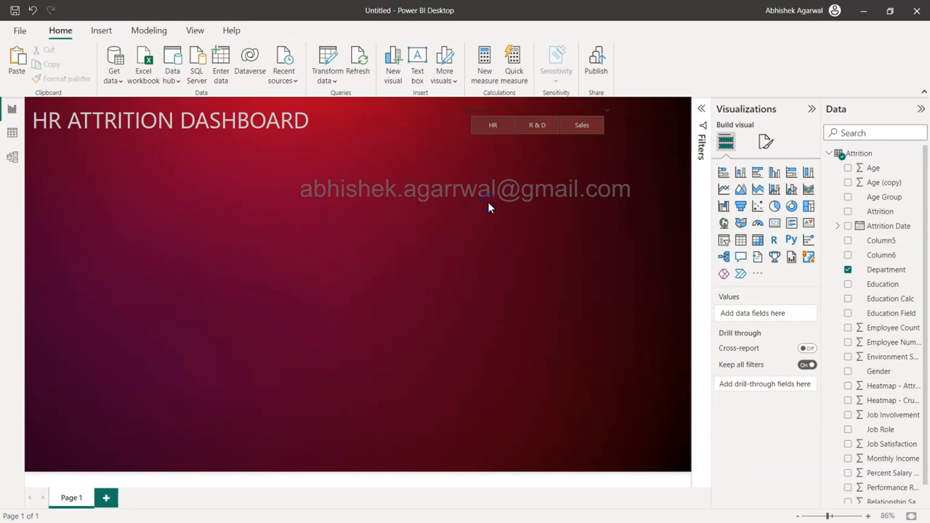
Step: Make the Department slicer's values bold, keeping the Tile style, and leave the slicer selected
click(538, 109)
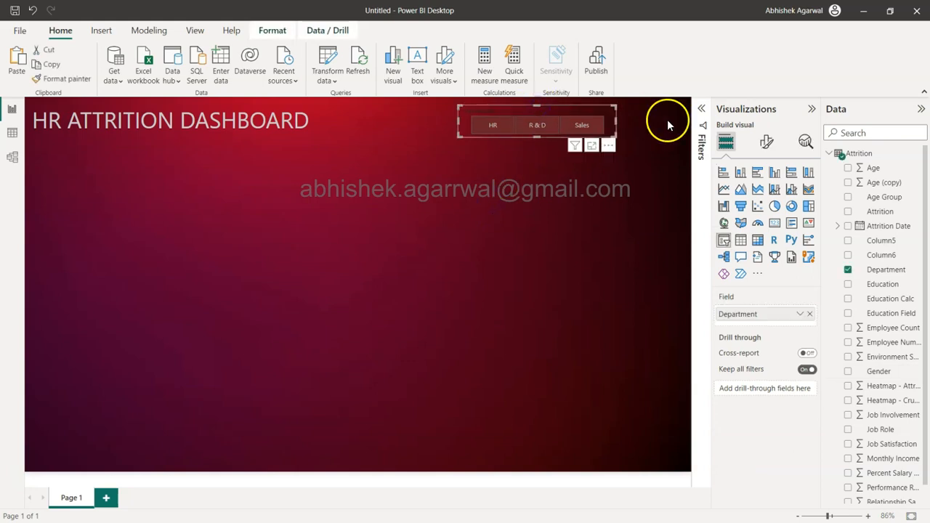
click(766, 142)
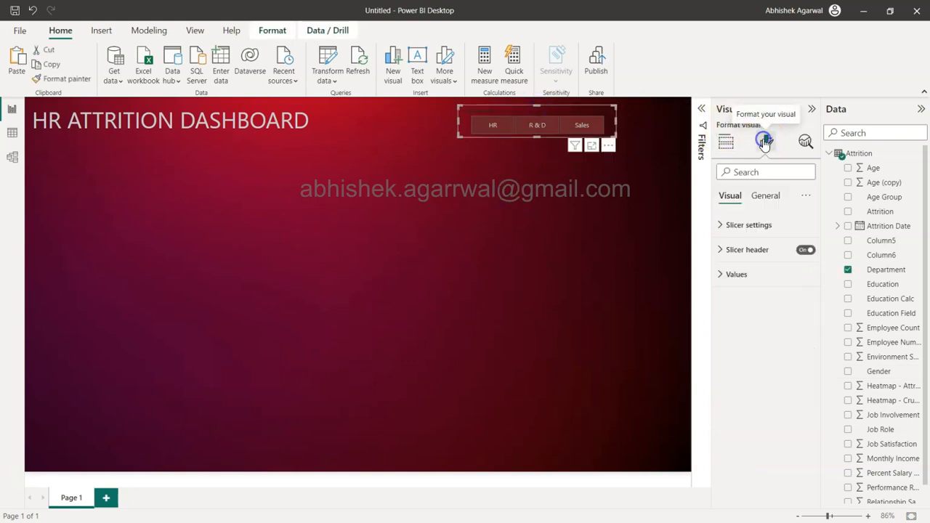
click(727, 228)
click(762, 291)
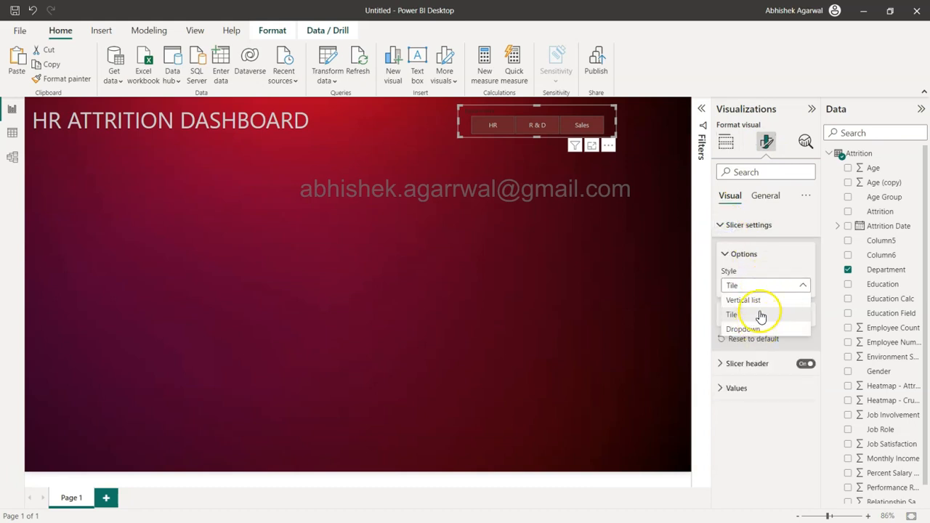
click(781, 267)
click(738, 389)
scroll(743, 385, down, 3)
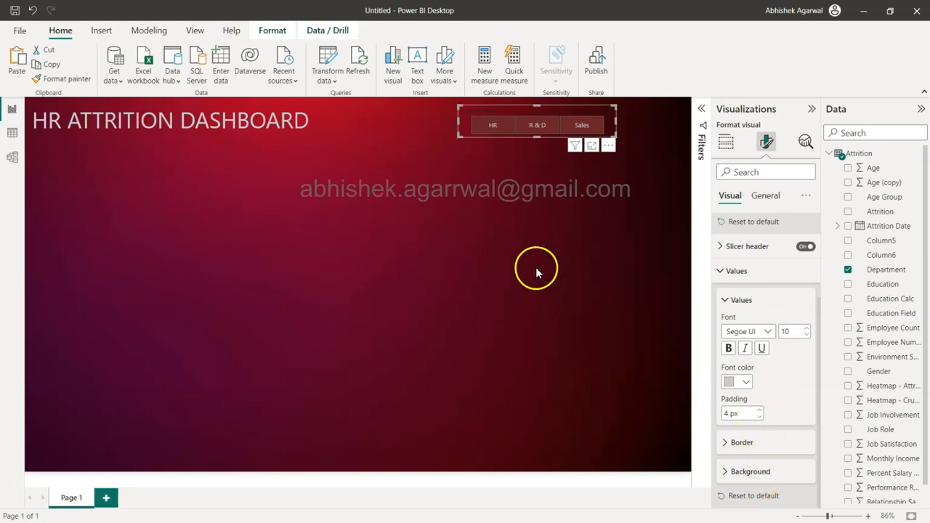
click(730, 352)
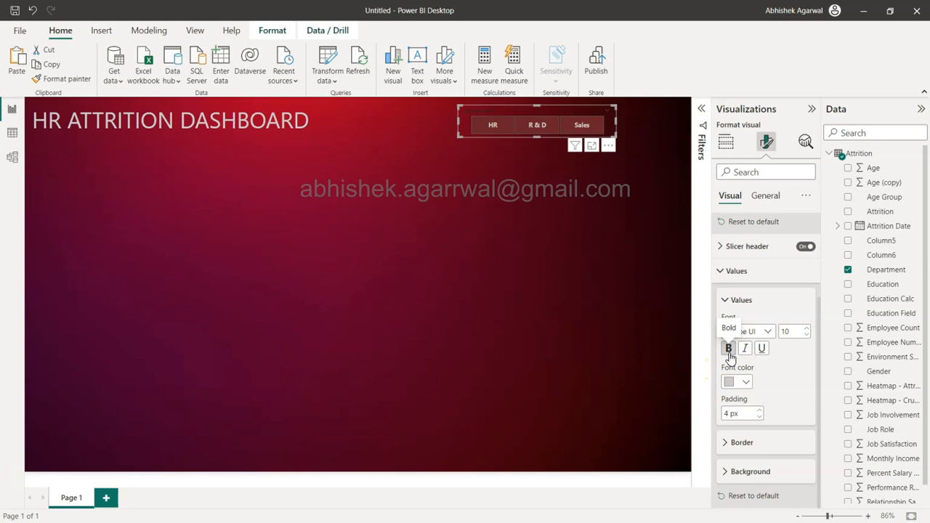
click(581, 272)
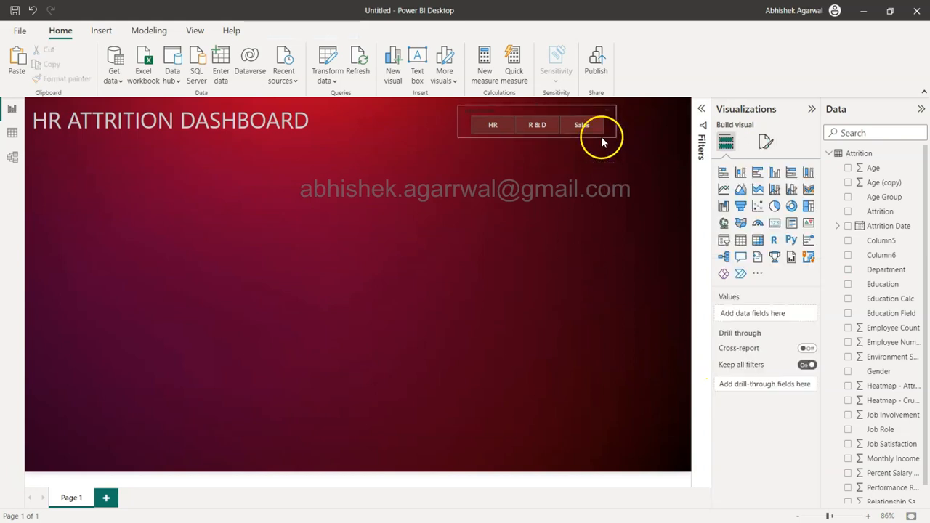
click(583, 118)
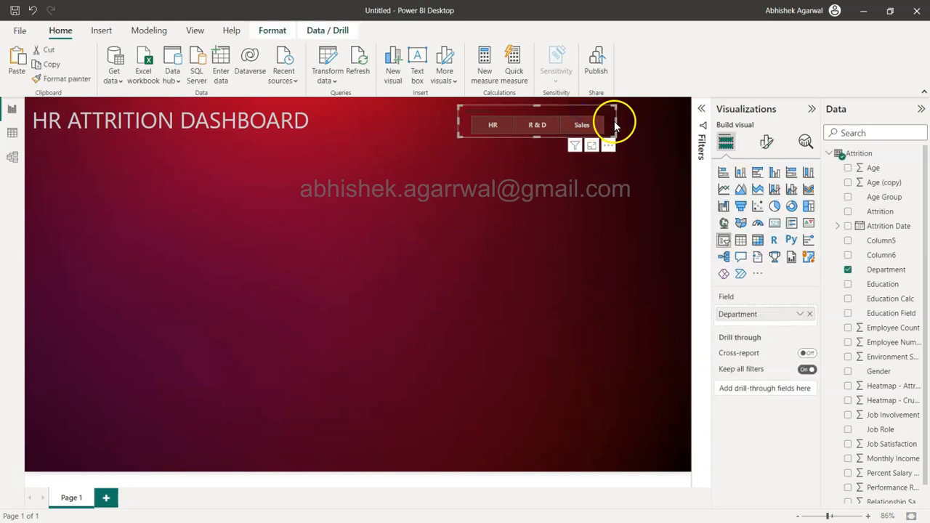
Step: Widen the Department slicer so its three tiles spread further across the dashboard header, and deselect it
drag(616, 120, 646, 125)
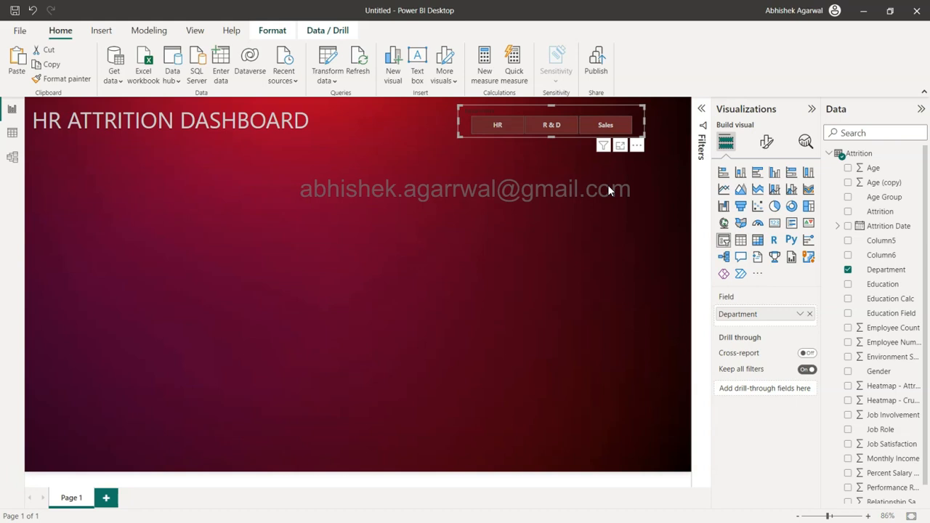
click(488, 219)
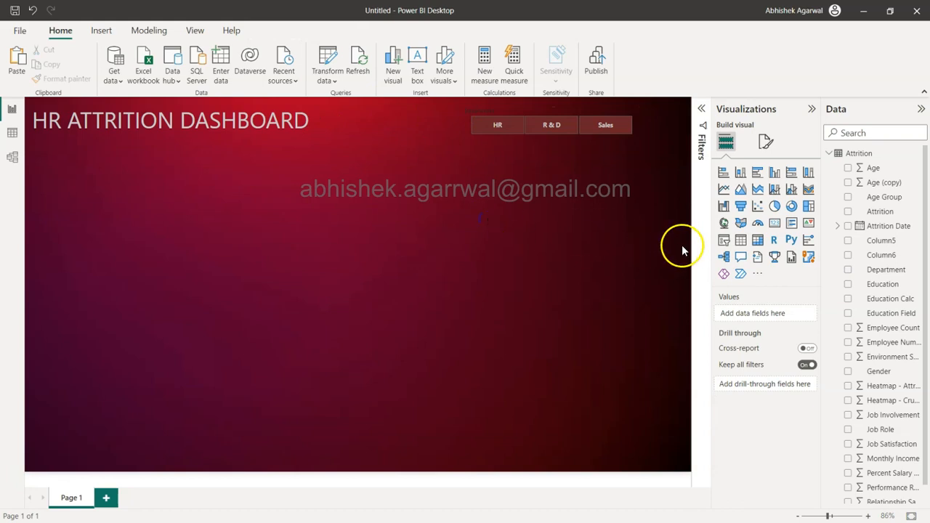
Step: Add a card visual, shrink it to a small tile and place it just beneath the dashboard title
click(775, 226)
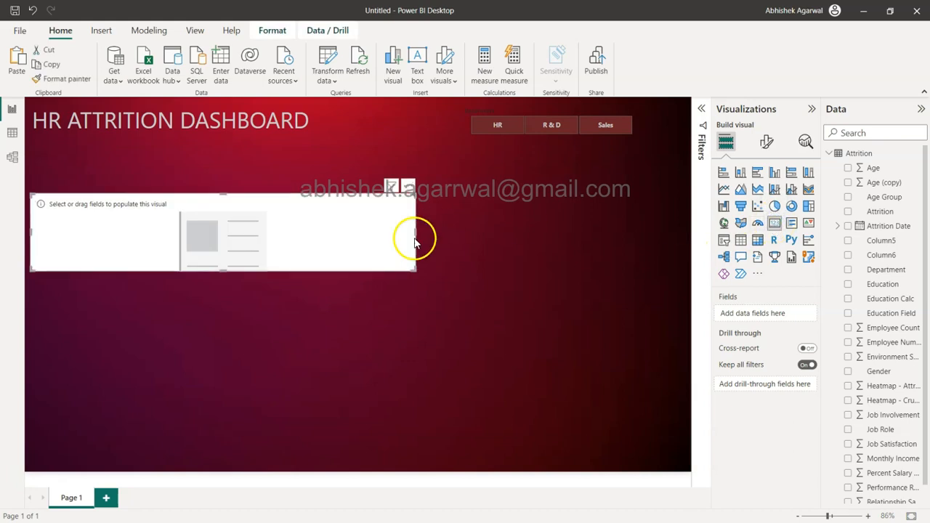
drag(412, 270, 141, 257)
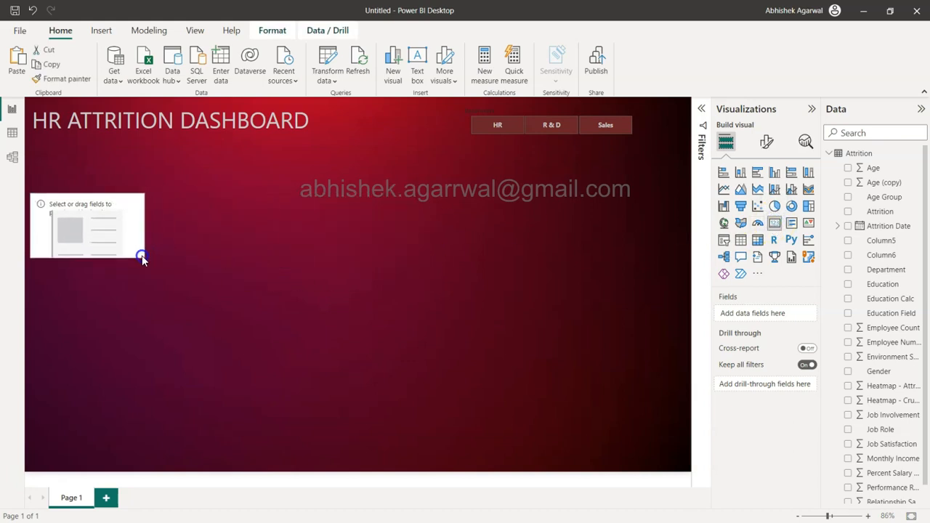
drag(110, 214, 107, 198)
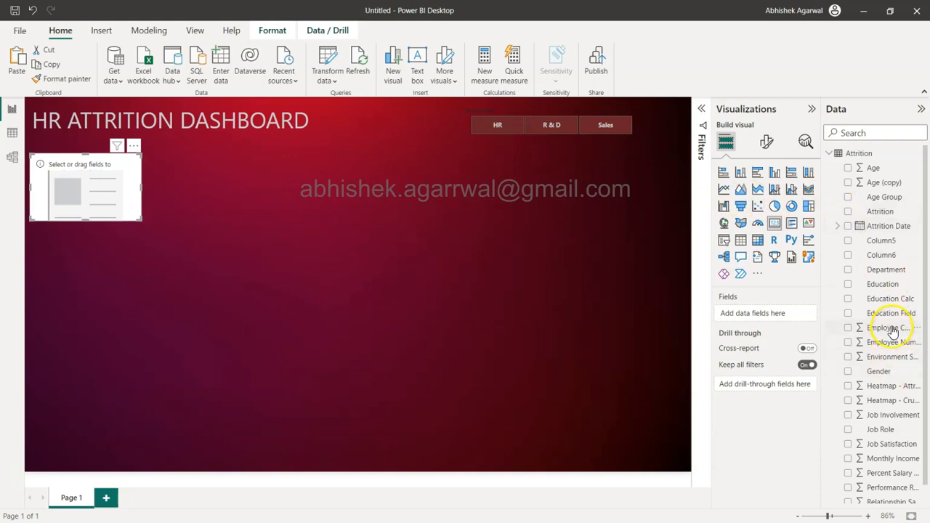
Step: Check the Employee Count column in the Attrition table's data and add Employee Count as the card's field
click(8, 137)
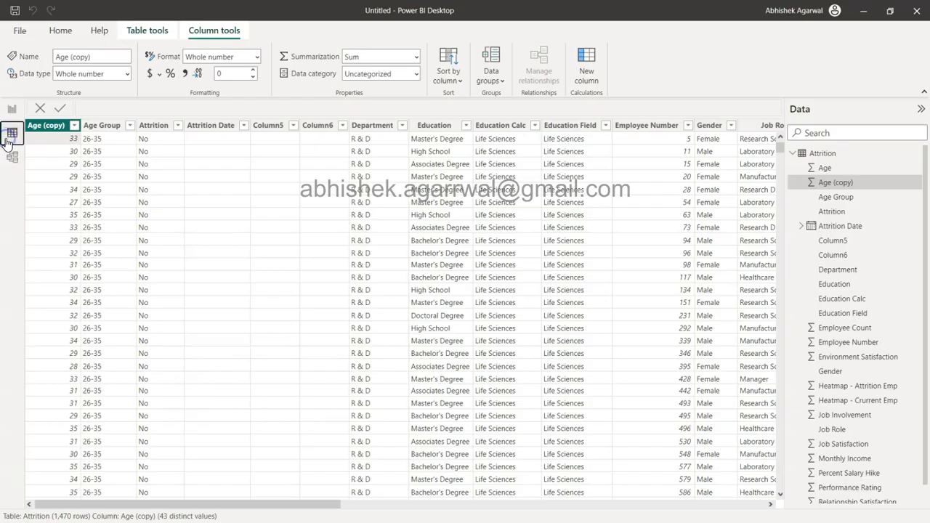
scroll(576, 335, right, 5)
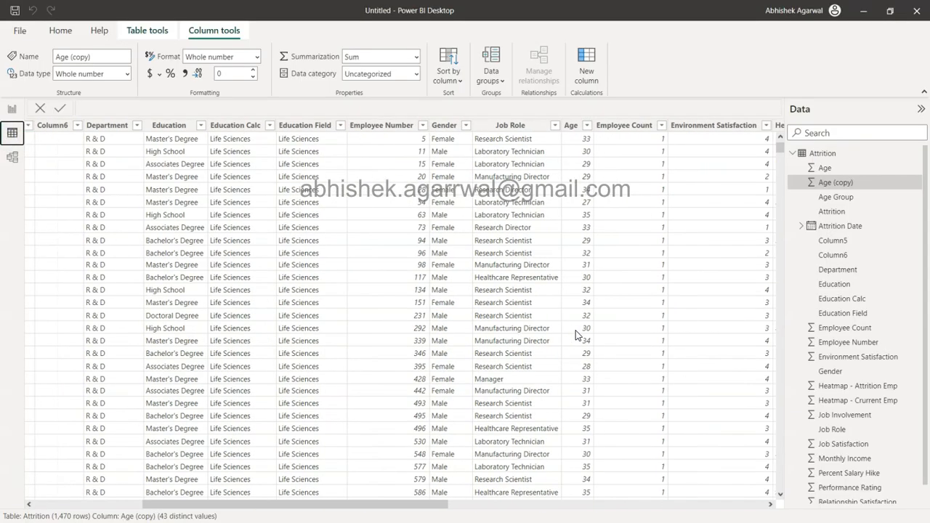
scroll(576, 334, right, 3)
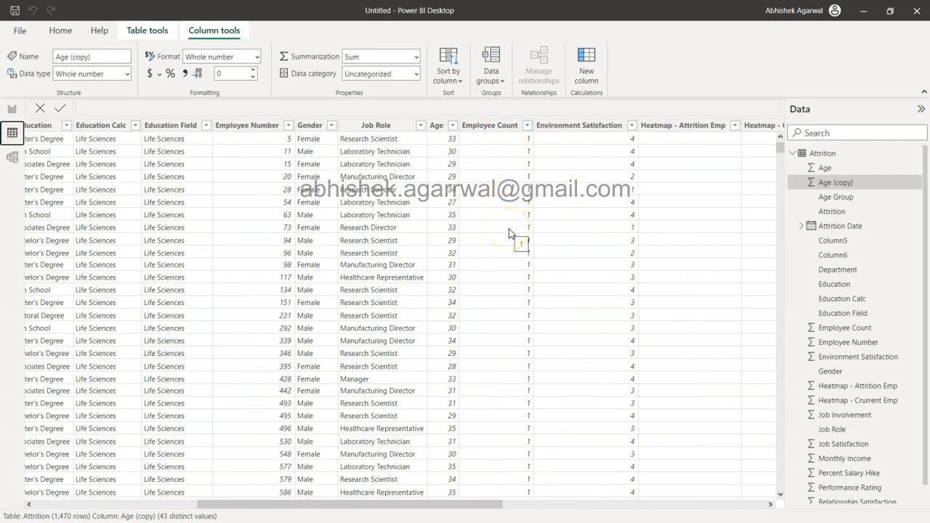
click(13, 111)
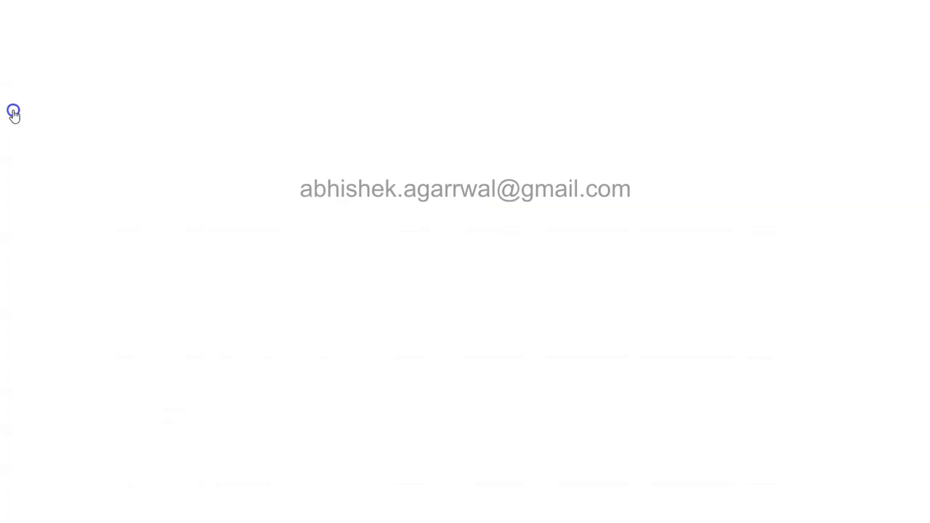
drag(887, 328, 790, 313)
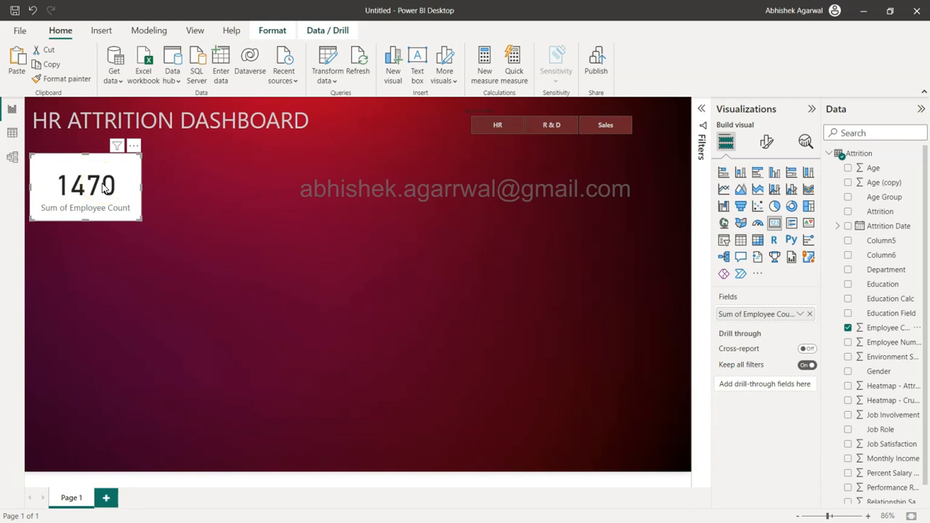
Step: Filter the card visual by the Attrition field, keeping only the value Yes
click(700, 109)
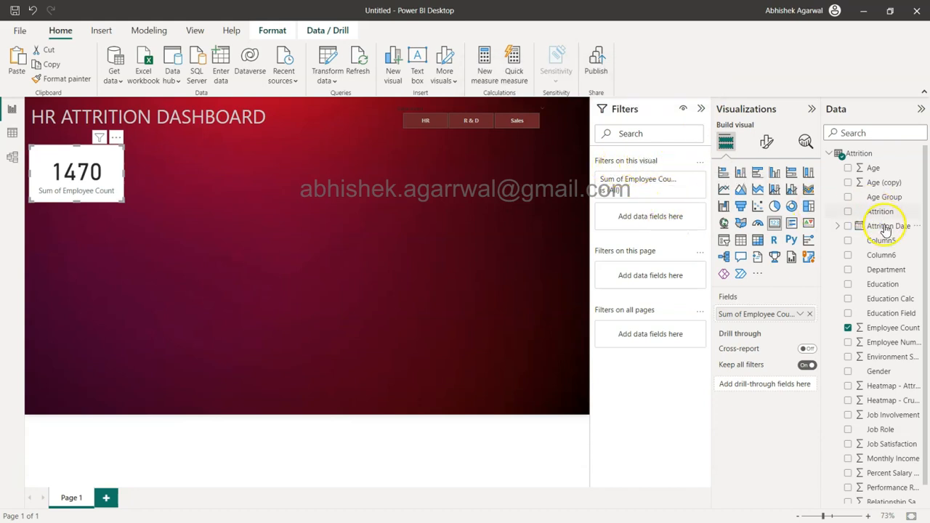
drag(881, 212, 667, 216)
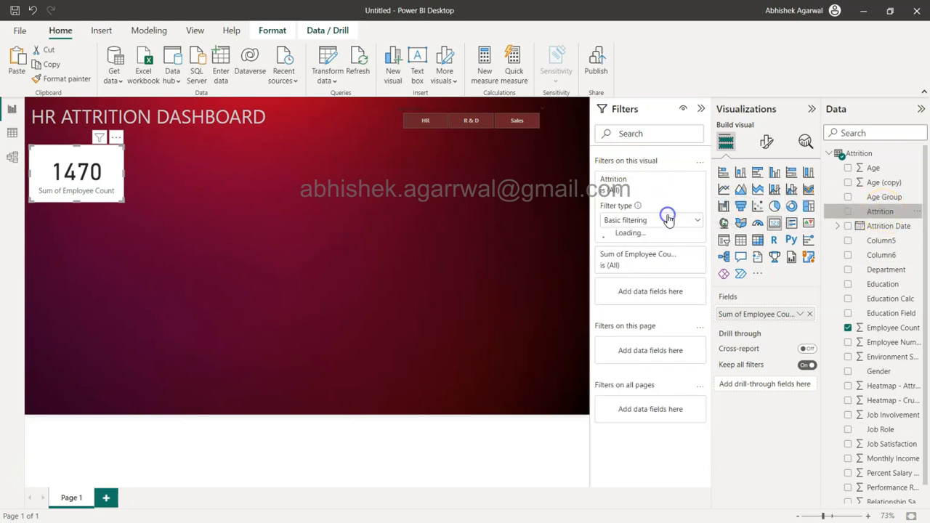
click(609, 281)
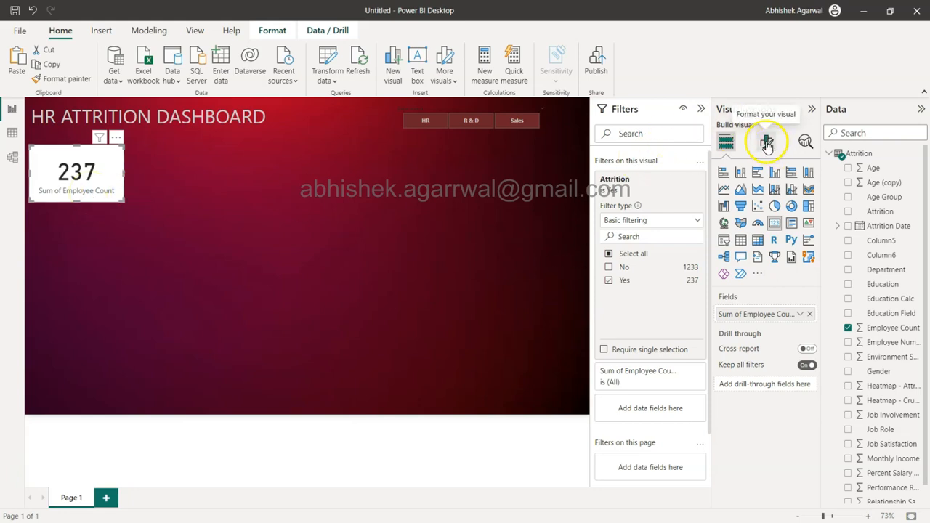
Step: Rename the card's field to ATTRITION EMP # and reduce the card's height slightly
double_click(743, 314)
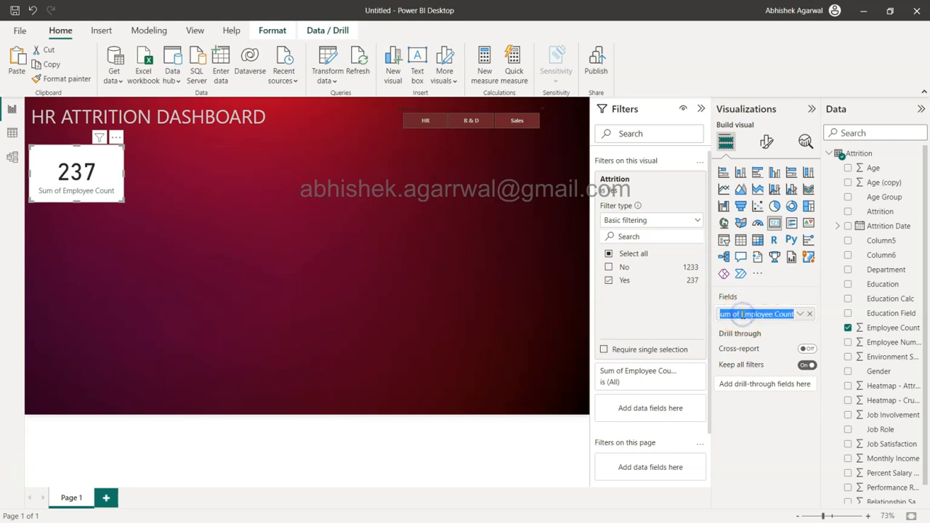
text(a)
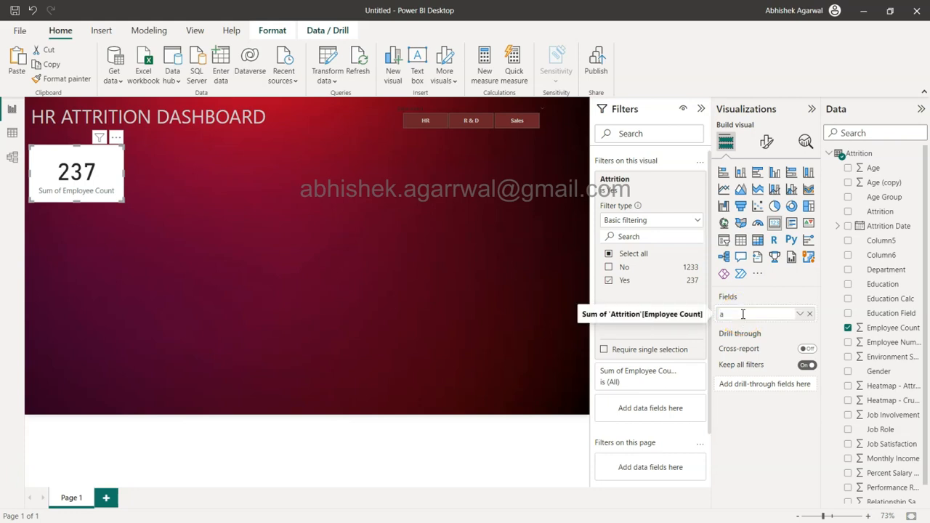
text(TTRITION e)
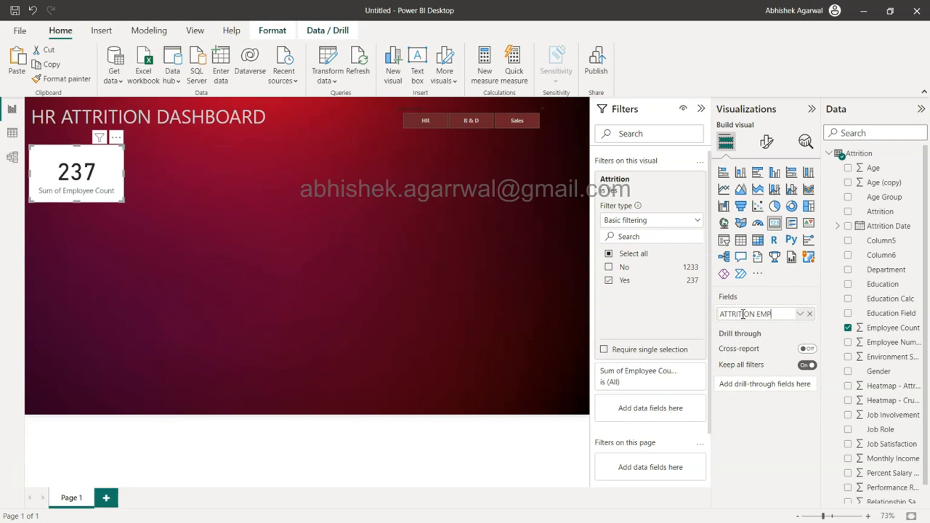
key(Return)
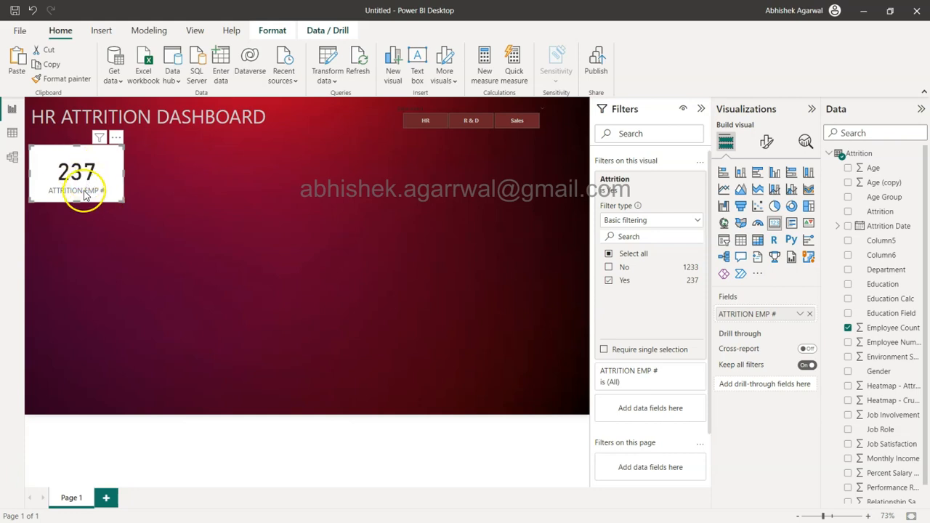
drag(76, 203, 83, 196)
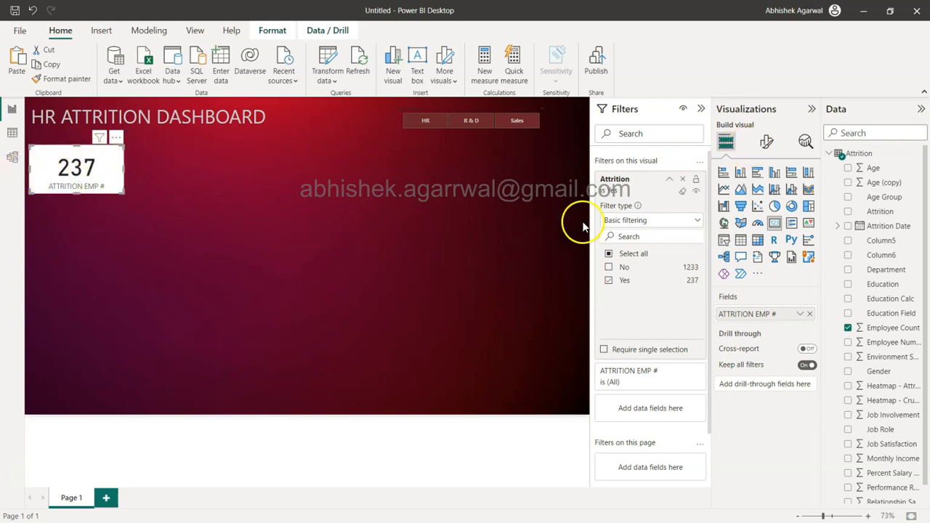
Step: Try a background transparency of 85% on the attrition card and deselect it to judge the look
click(765, 144)
click(764, 198)
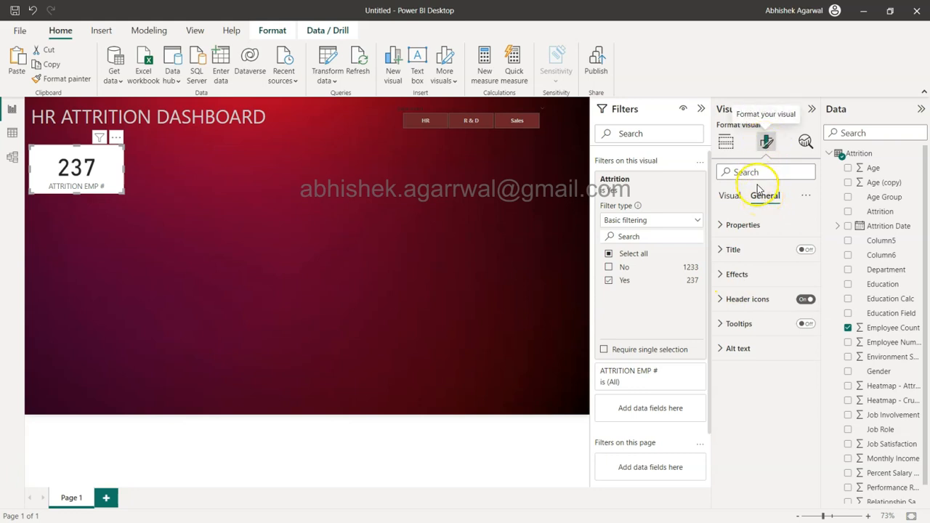
click(739, 275)
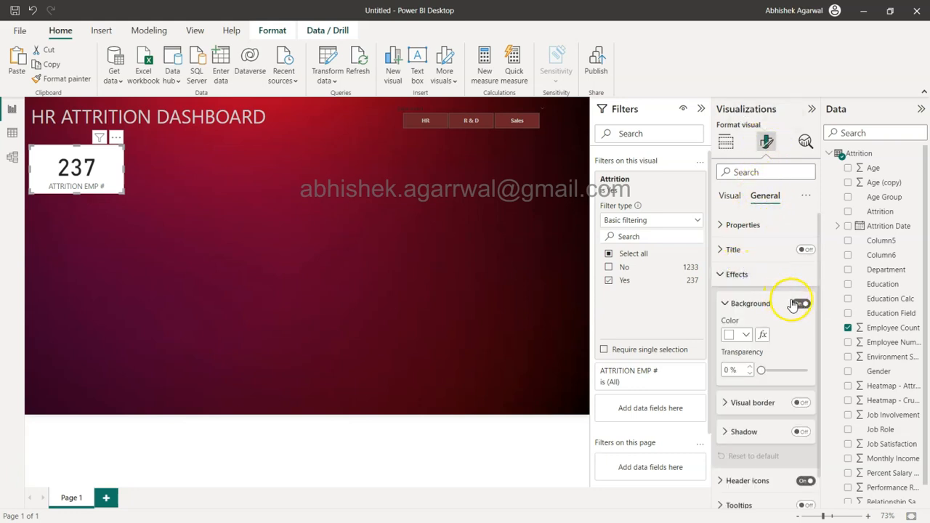
click(761, 370)
double_click(729, 370)
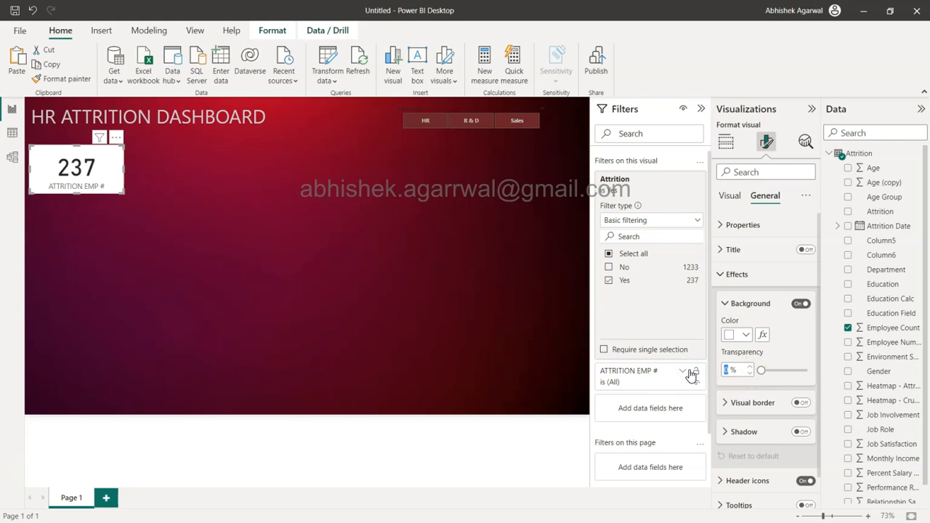
text(85)
key(Return)
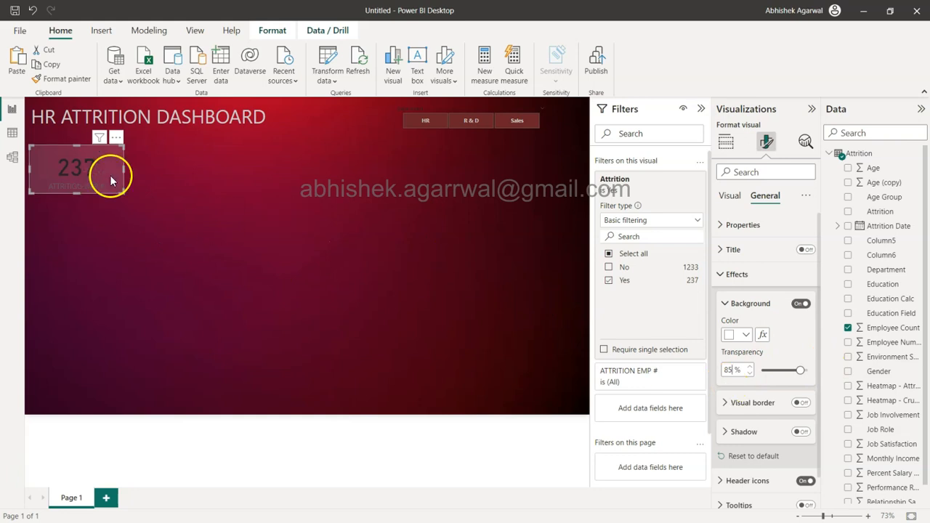
click(155, 179)
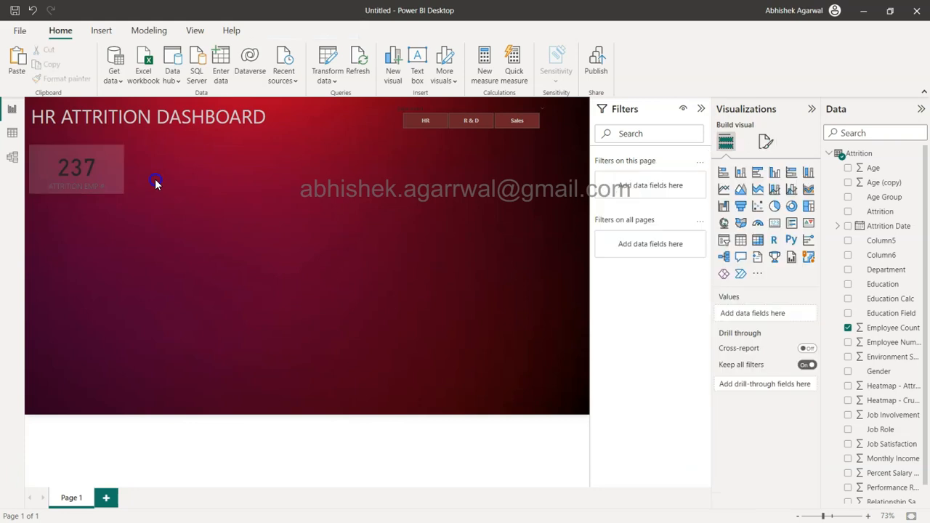
Step: Set the attrition card's background transparency to 80%
click(116, 187)
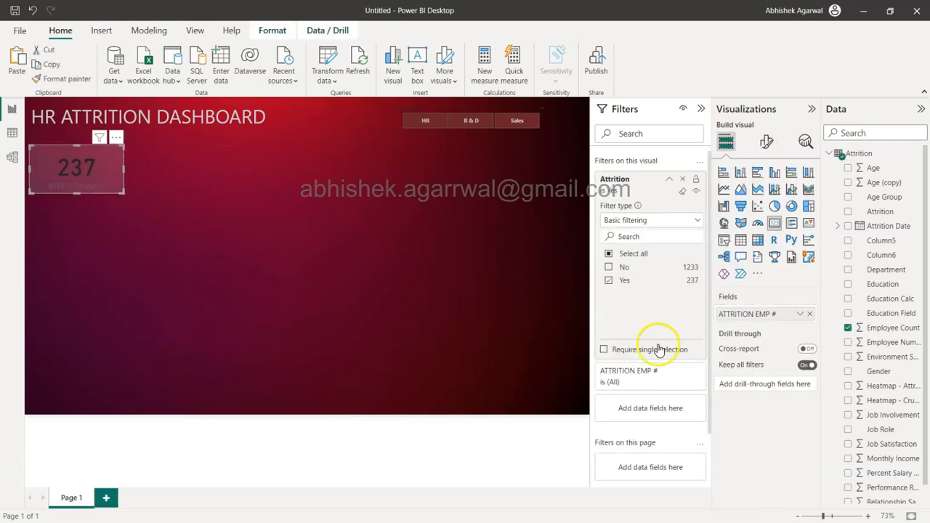
click(767, 143)
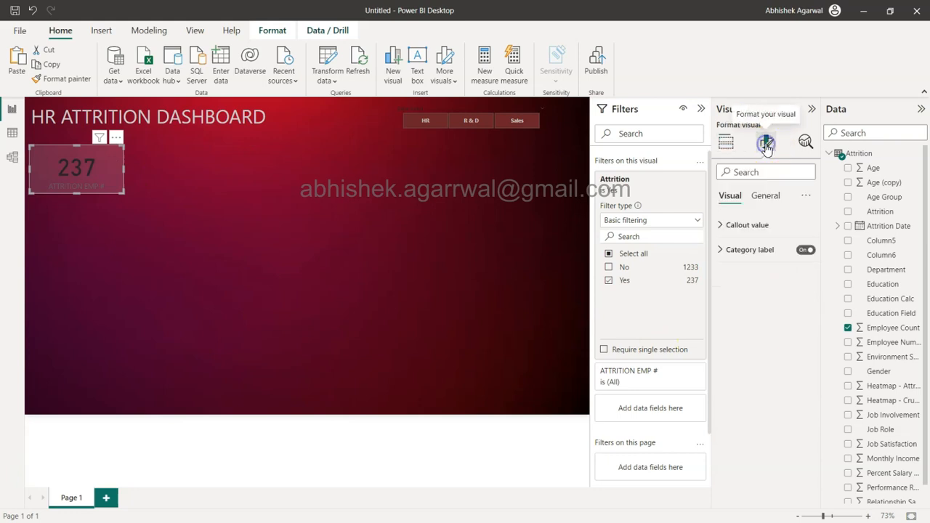
click(766, 195)
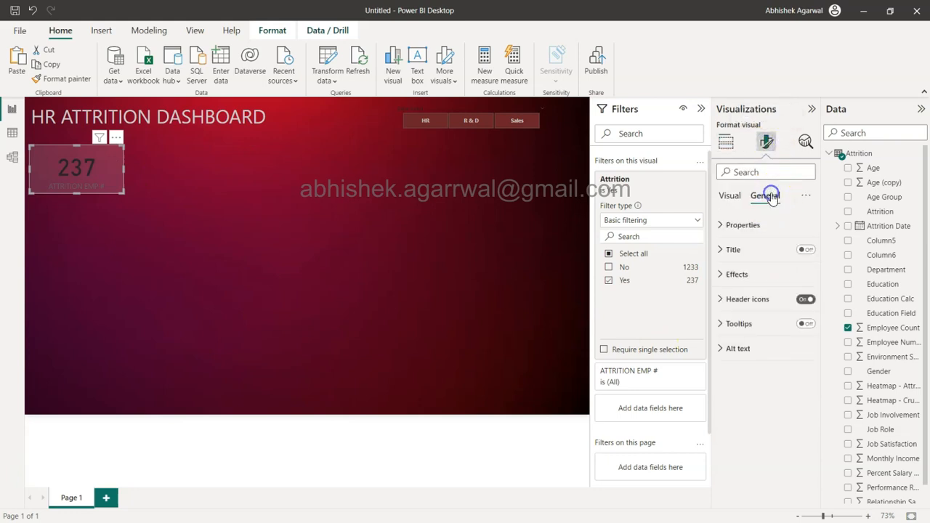
click(750, 298)
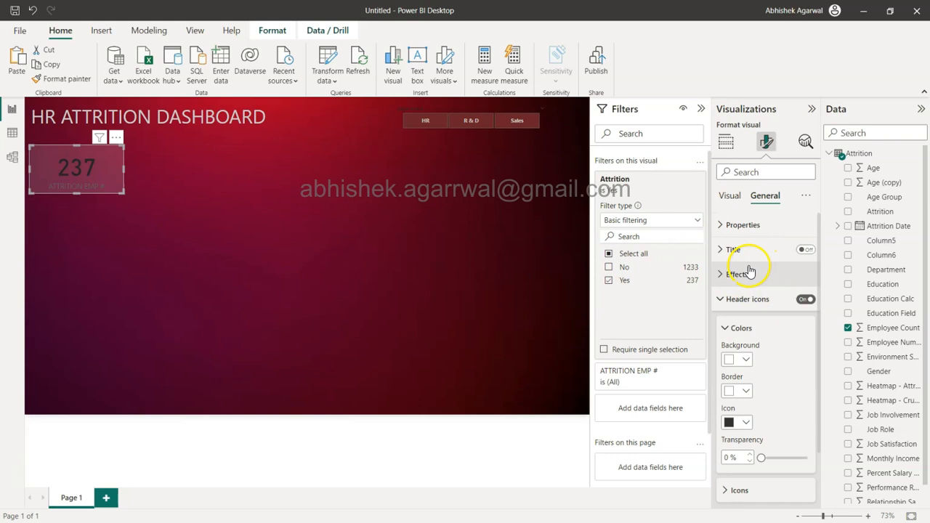
click(745, 273)
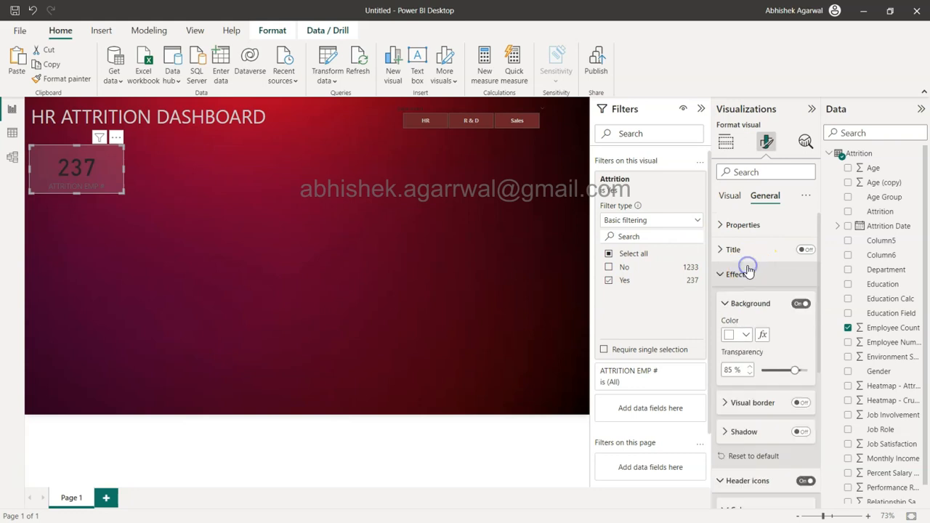
click(728, 370)
text(80)
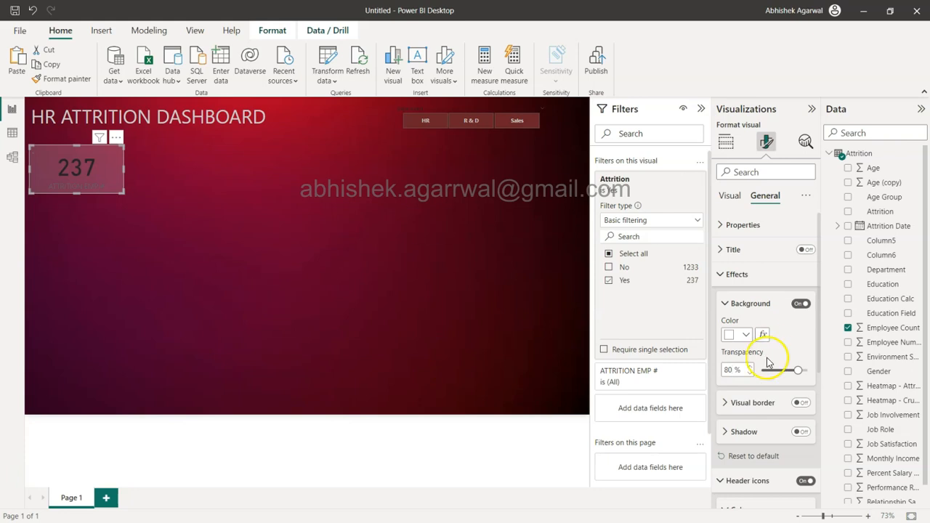
click(722, 276)
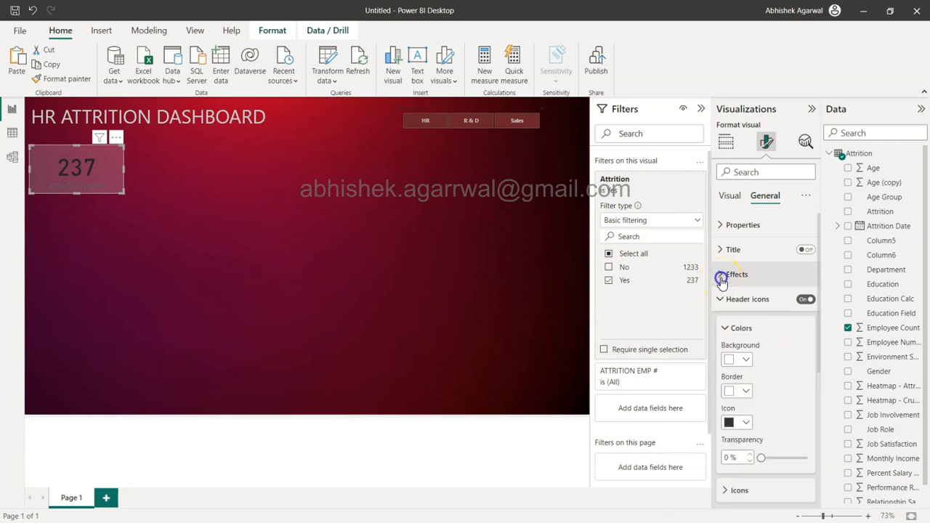
click(721, 299)
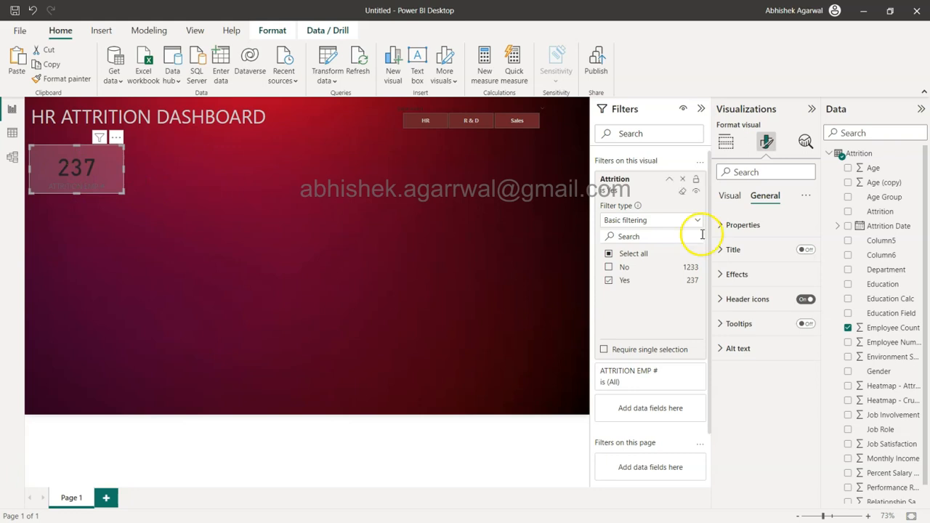
Step: Set the font colour of the attrition card's callout value to White, 20% darker
click(731, 197)
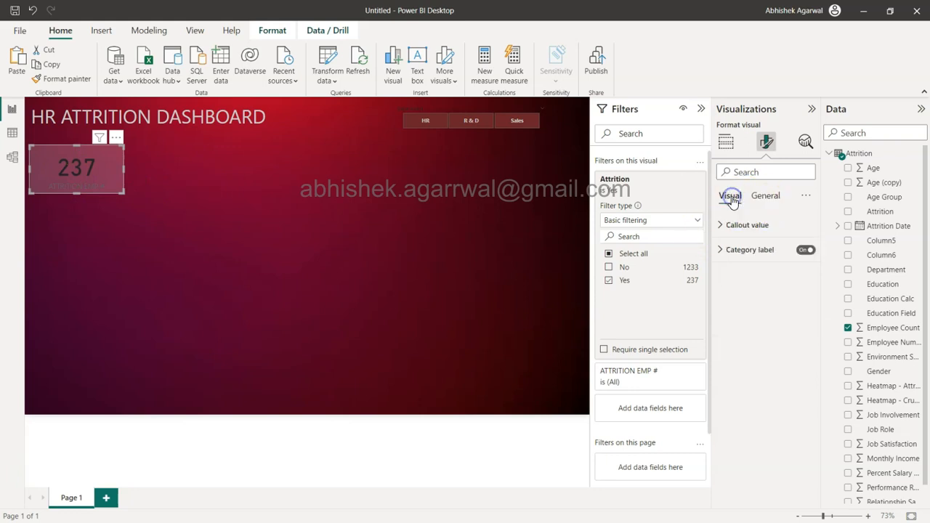
click(737, 231)
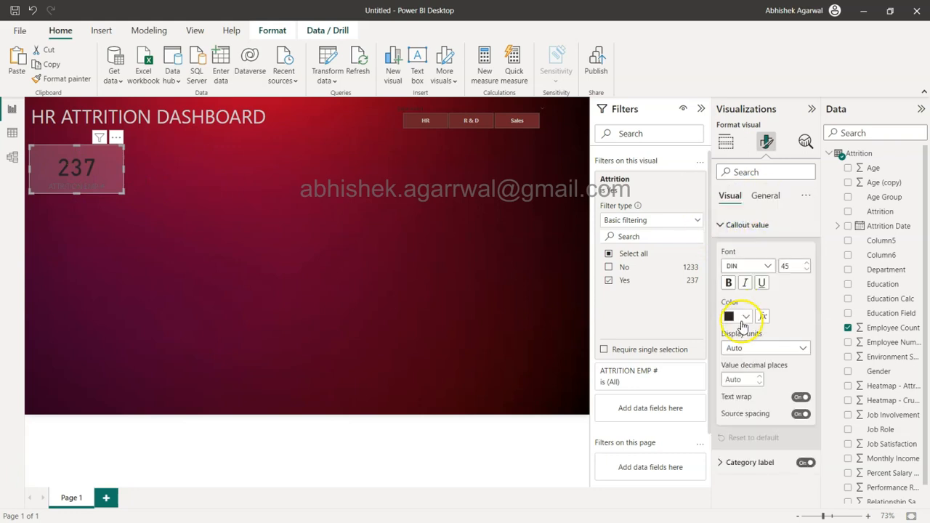
click(736, 317)
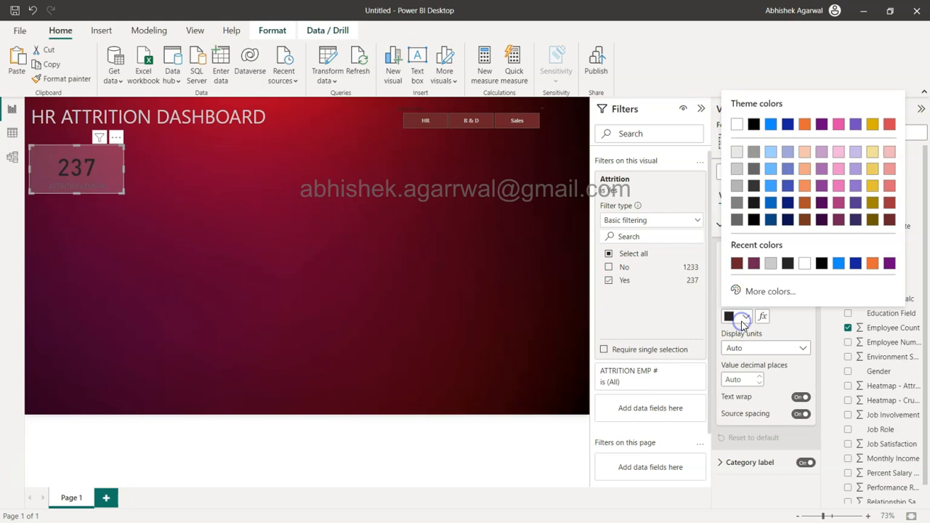
click(737, 168)
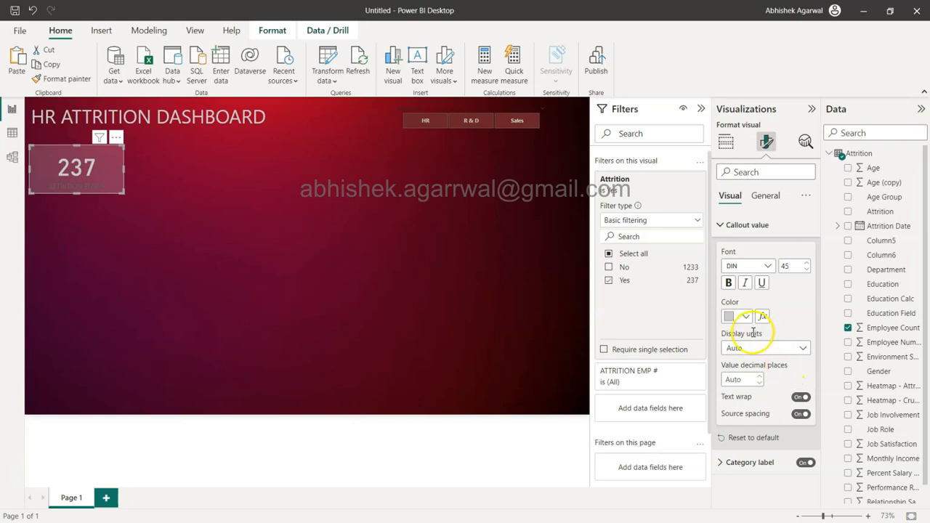
Step: Set the colour of the attrition card's category label to White, 30% darker
click(736, 227)
click(734, 249)
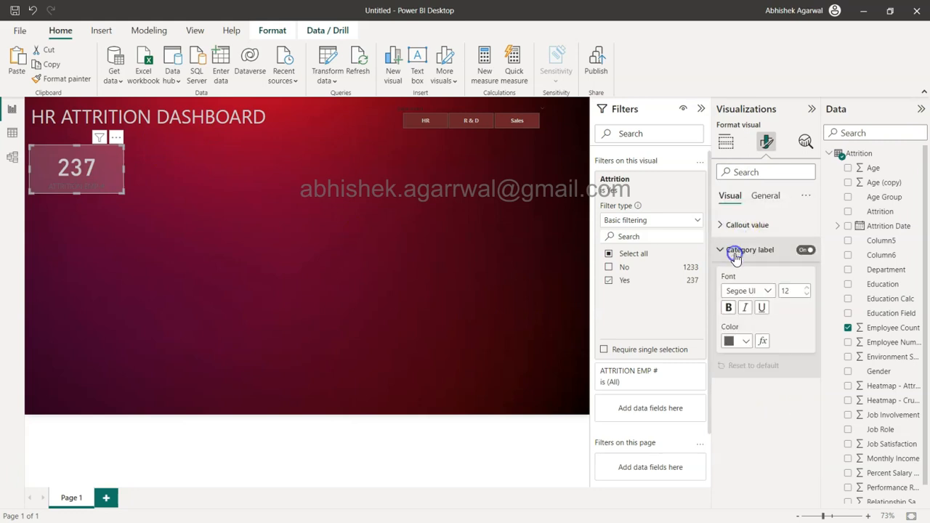
click(741, 349)
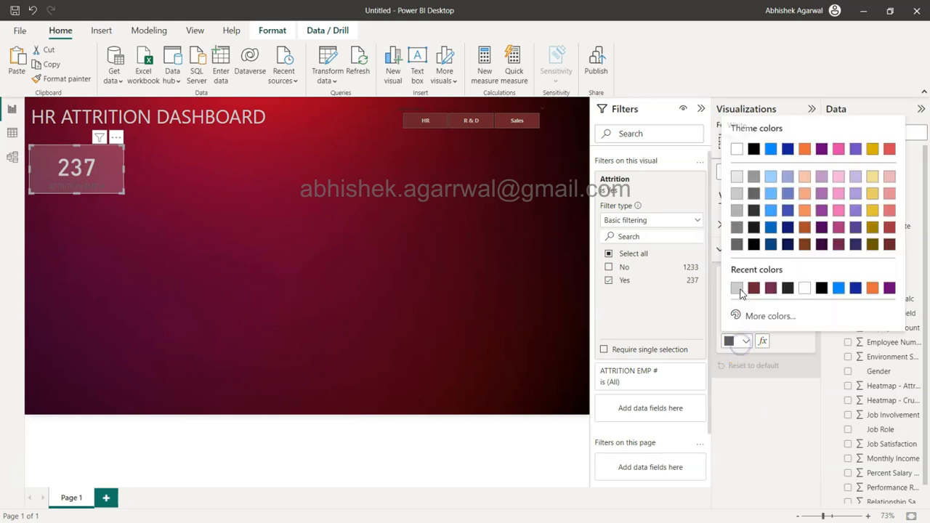
click(738, 211)
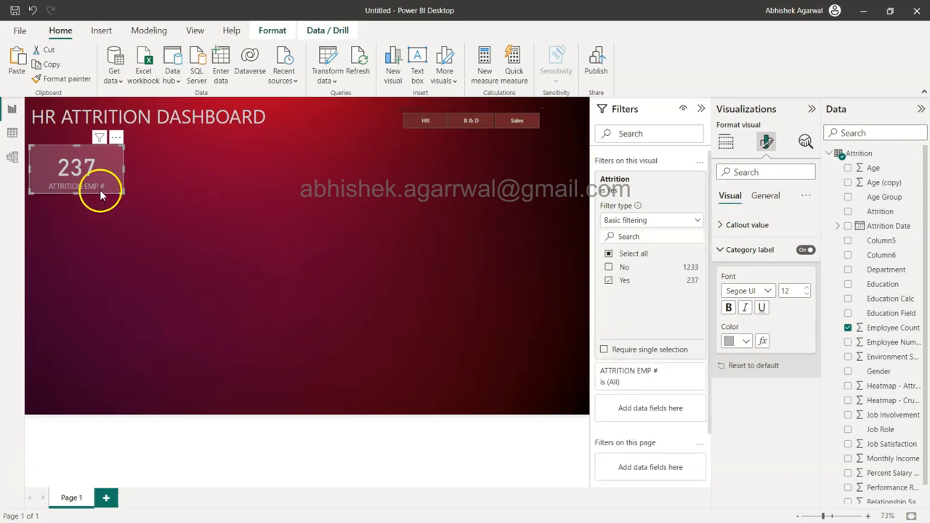
click(149, 197)
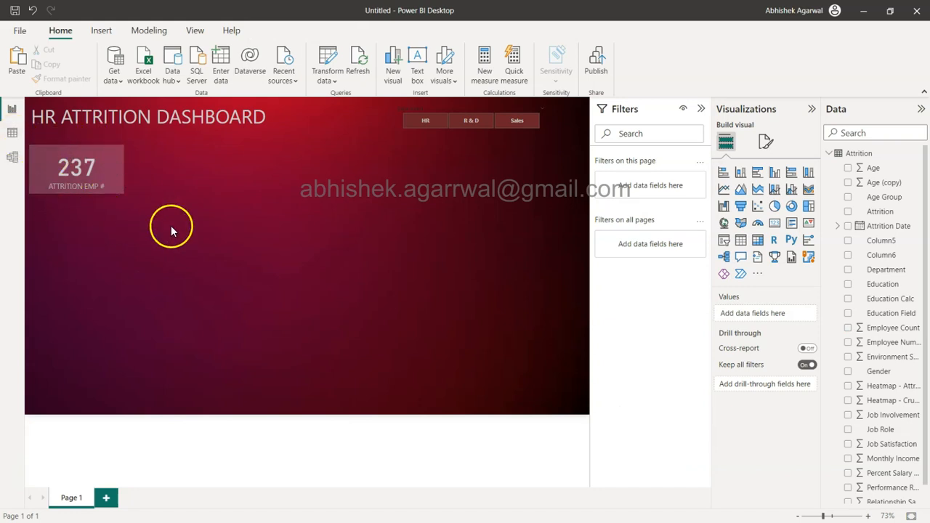
Step: Turn on the visual border of the attrition card and colour it the darkest red of the theme colours
click(110, 168)
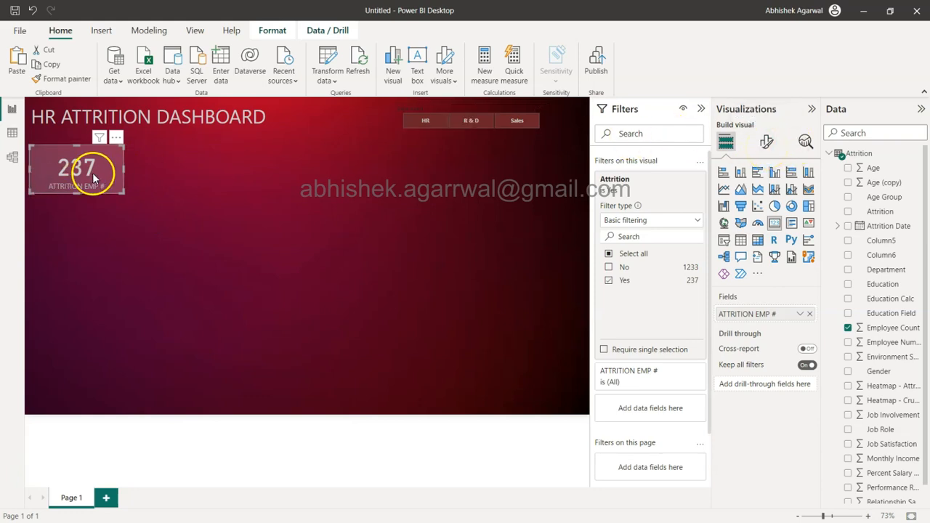
click(766, 144)
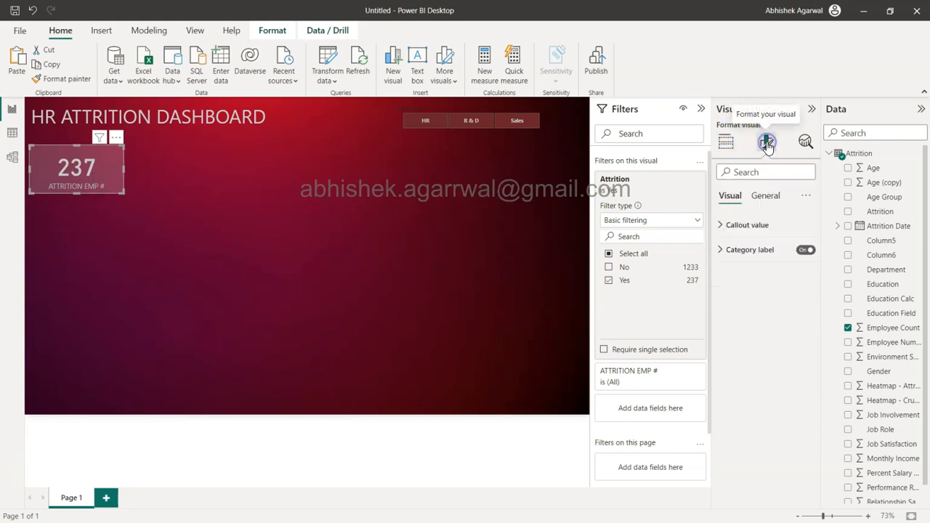
click(775, 198)
click(758, 269)
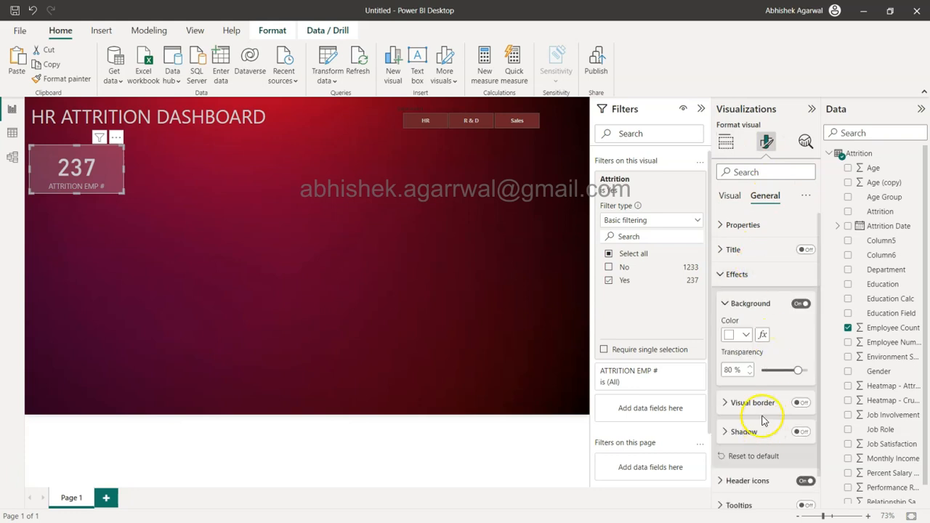
click(761, 403)
scroll(764, 407, down, 2)
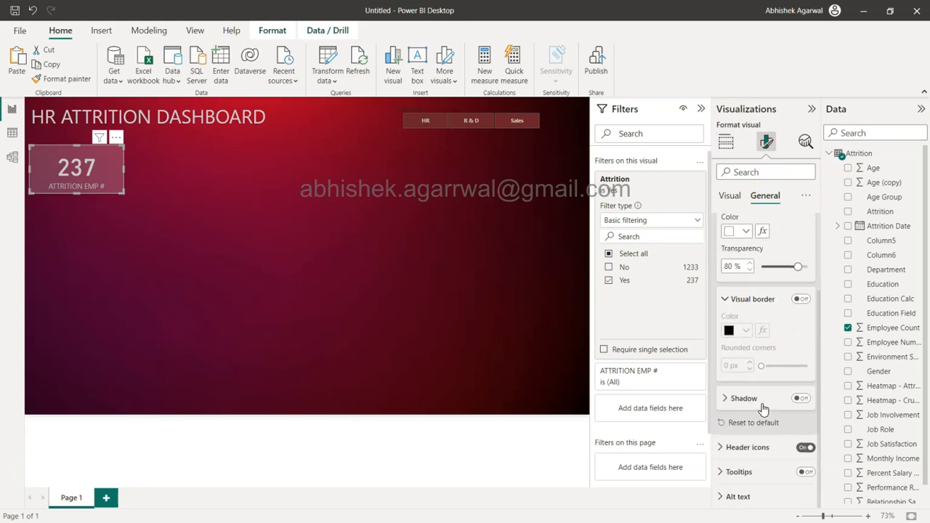
click(801, 300)
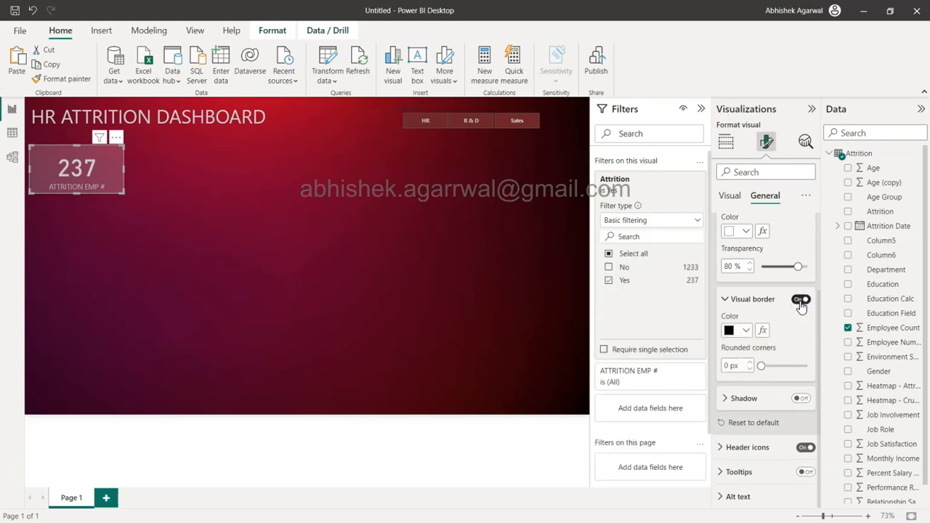
click(745, 332)
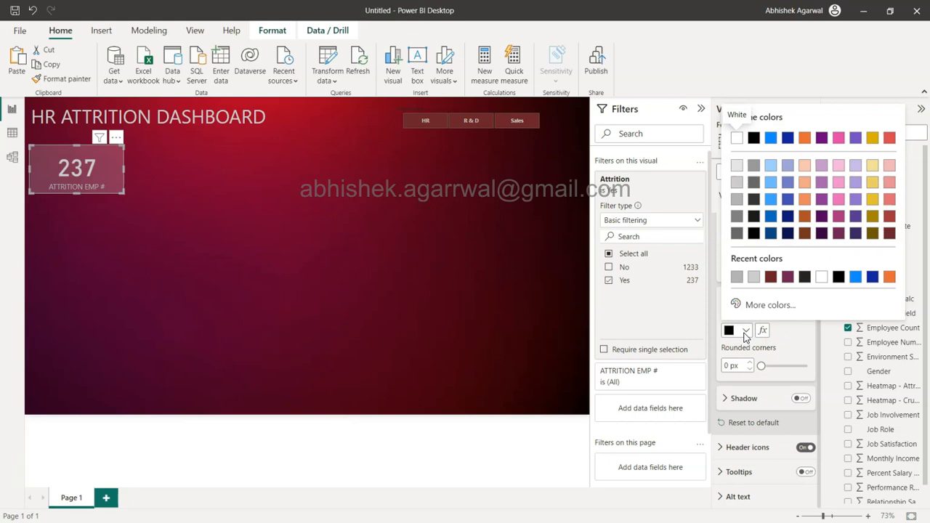
click(889, 236)
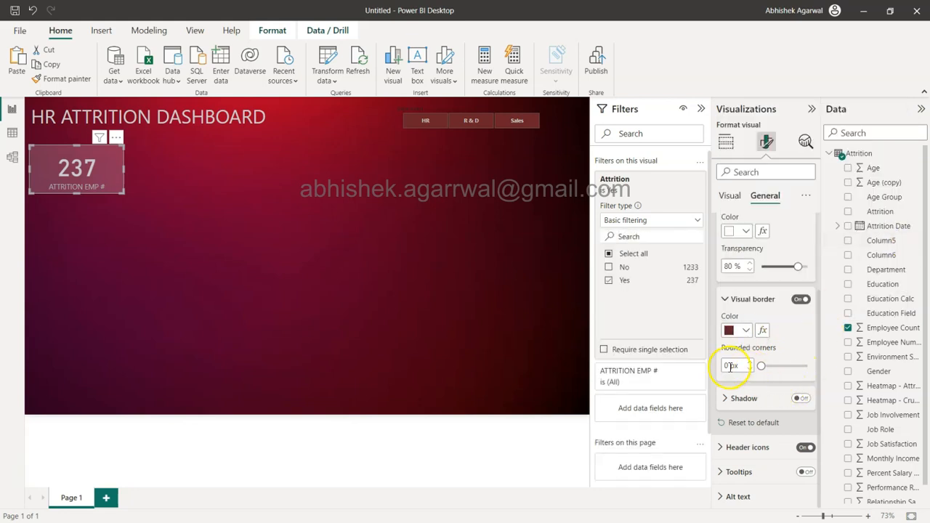
Step: Round the attrition card's border corners to 25 px and increase the card's height slightly so the label fits
text(25)
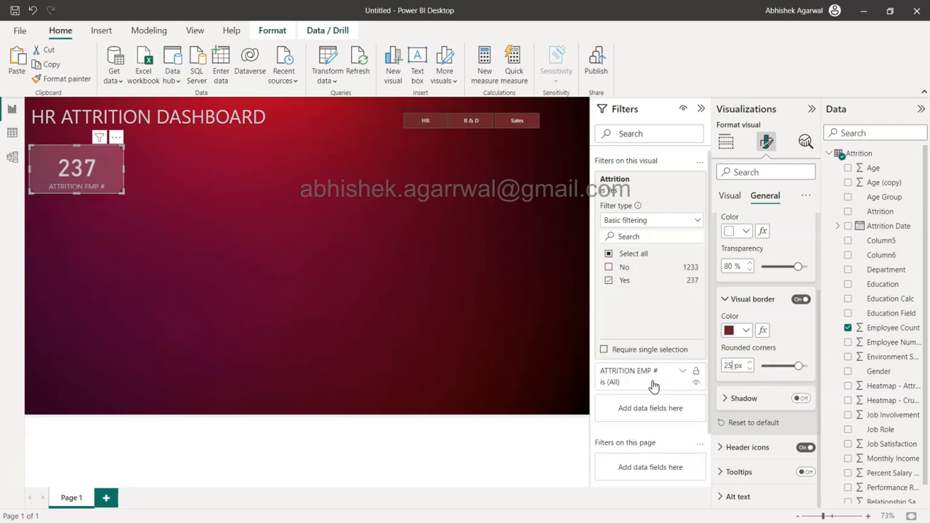
click(274, 209)
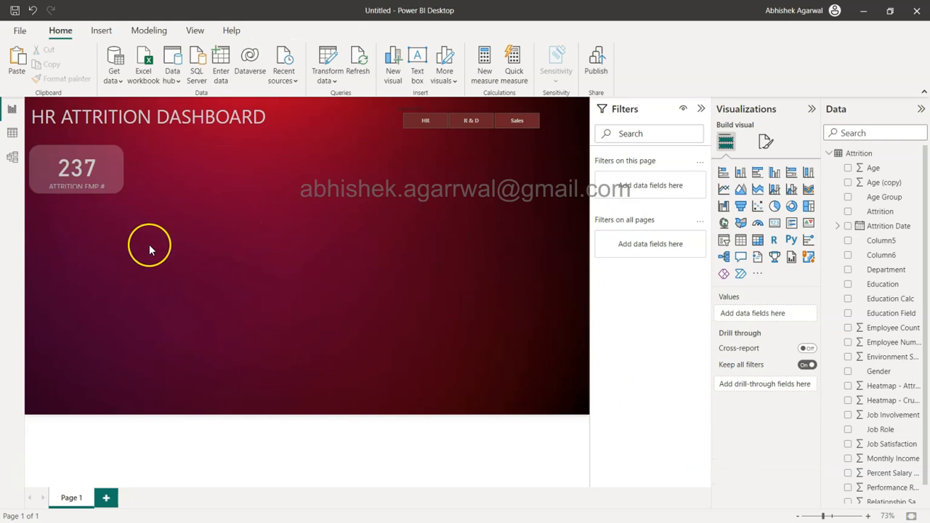
click(110, 162)
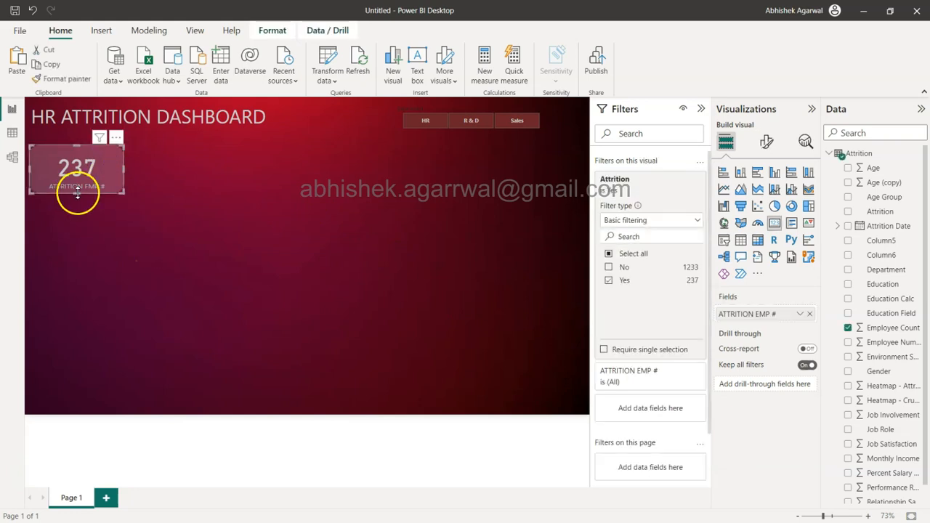
drag(78, 197, 79, 197)
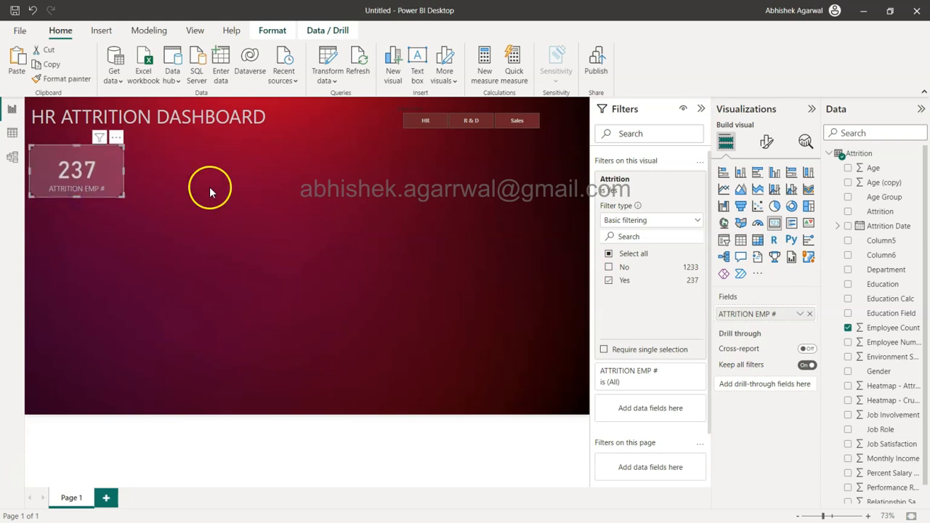
click(244, 193)
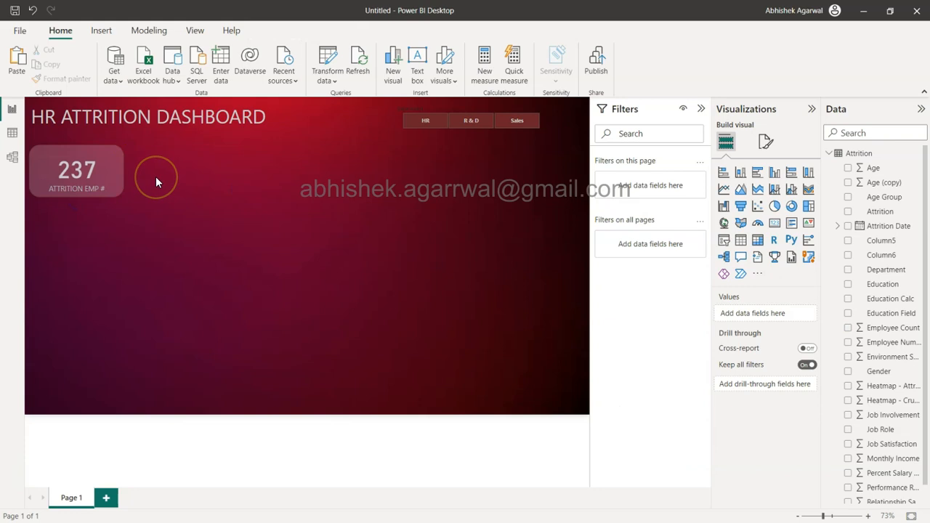
Step: Turn on the shadow effect for the attrition card and expand its settings
click(107, 180)
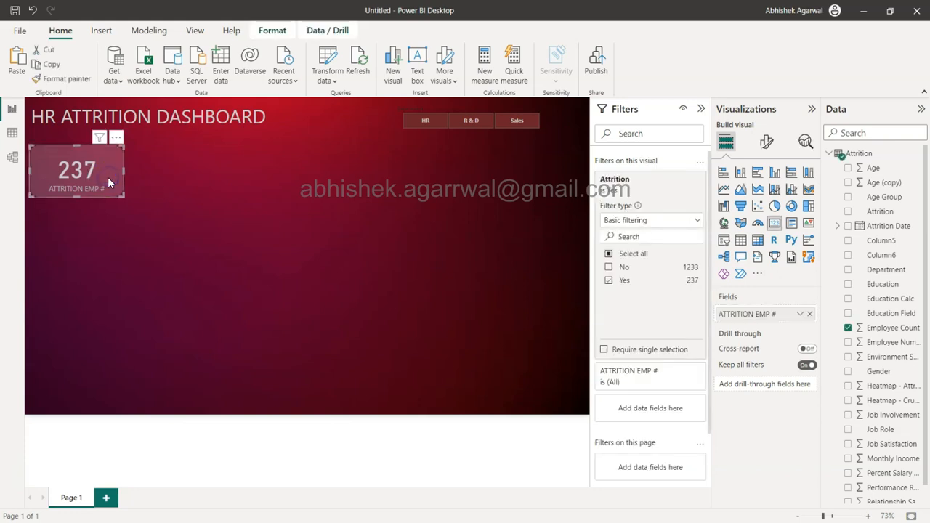
click(768, 142)
click(769, 195)
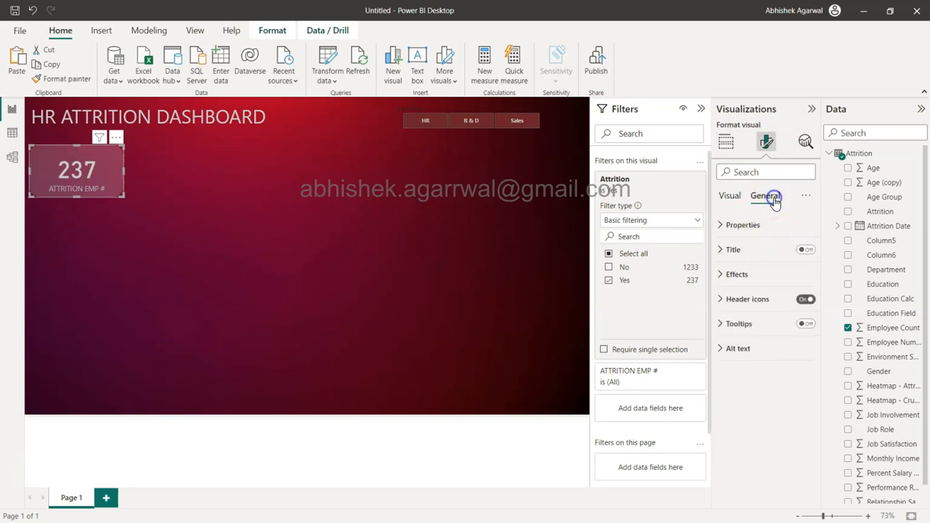
click(737, 274)
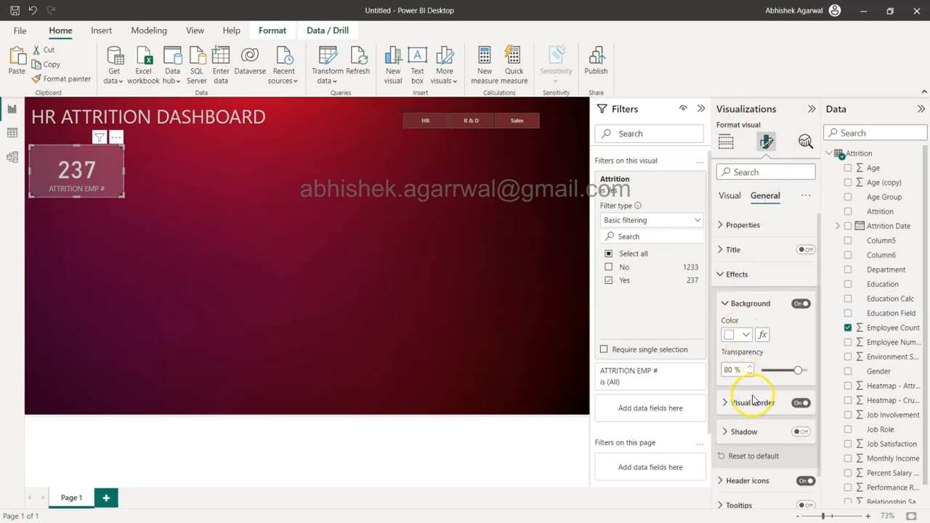
click(800, 432)
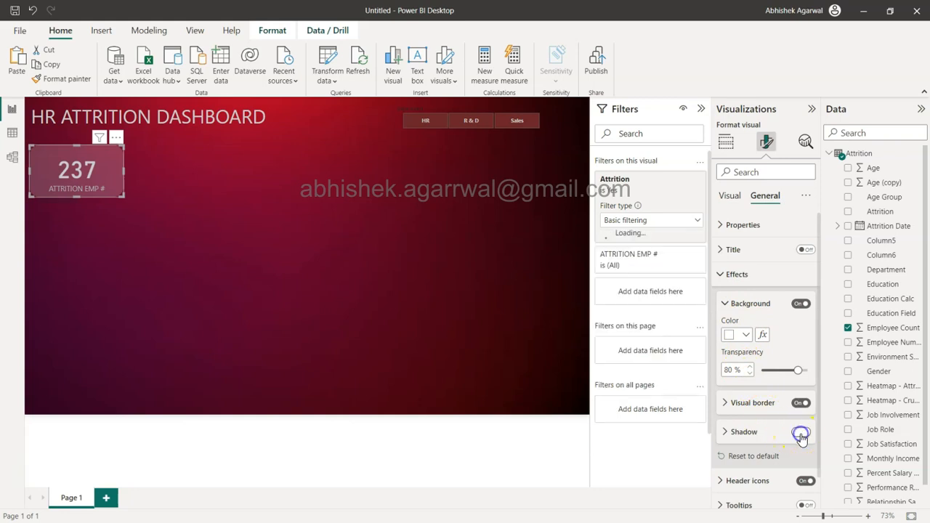
click(760, 432)
scroll(756, 414, down, 3)
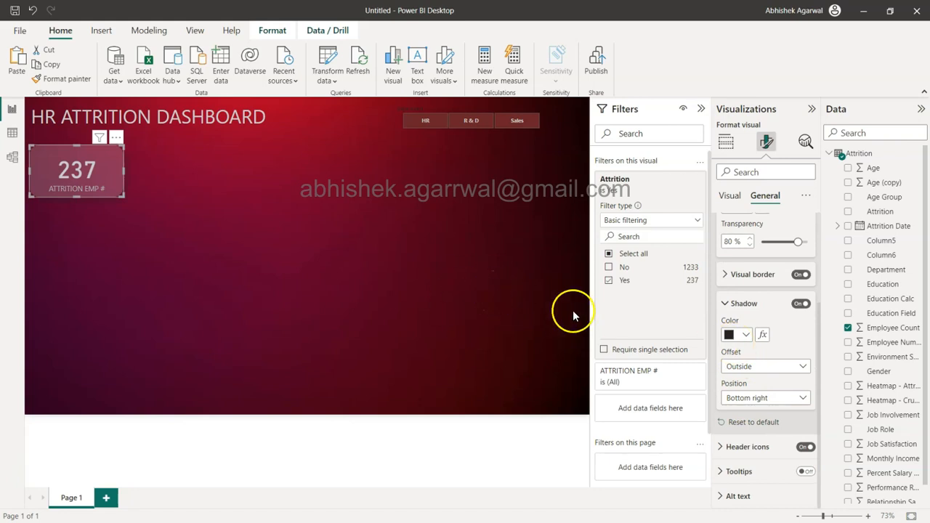
click(751, 368)
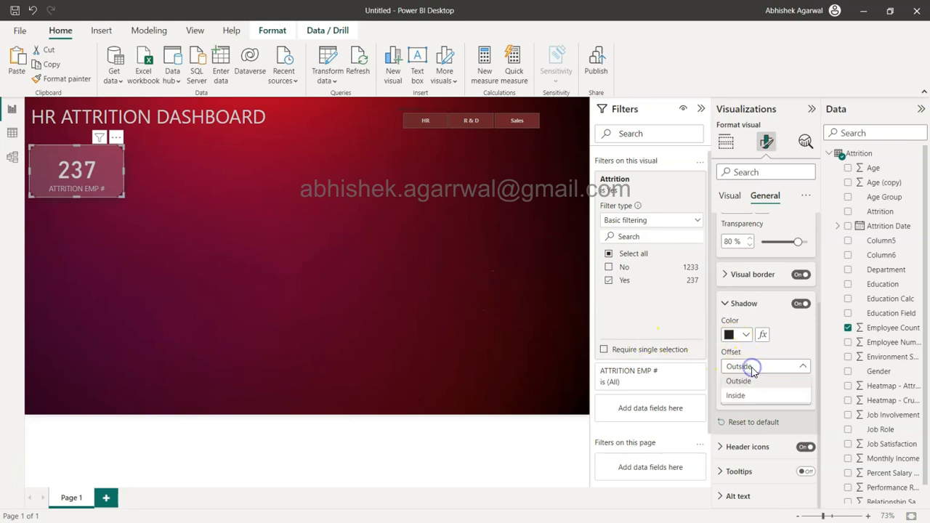
click(773, 353)
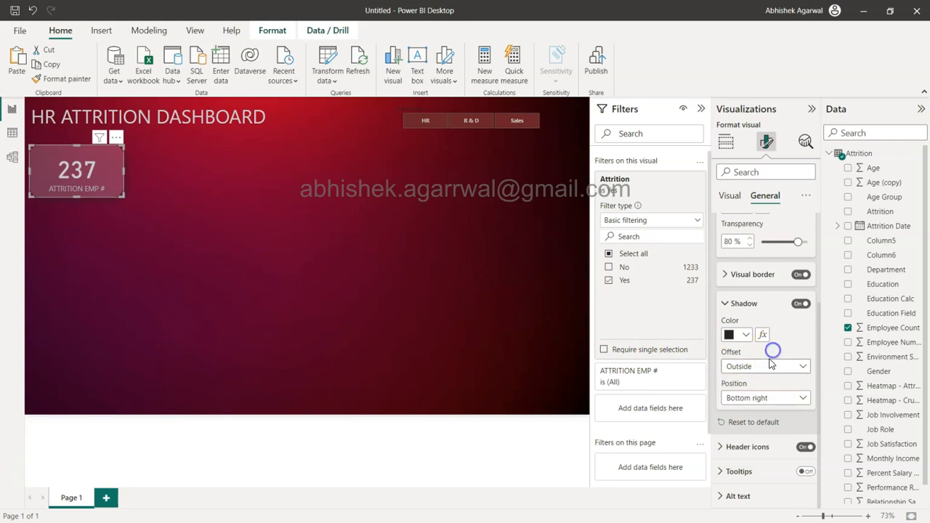
click(763, 398)
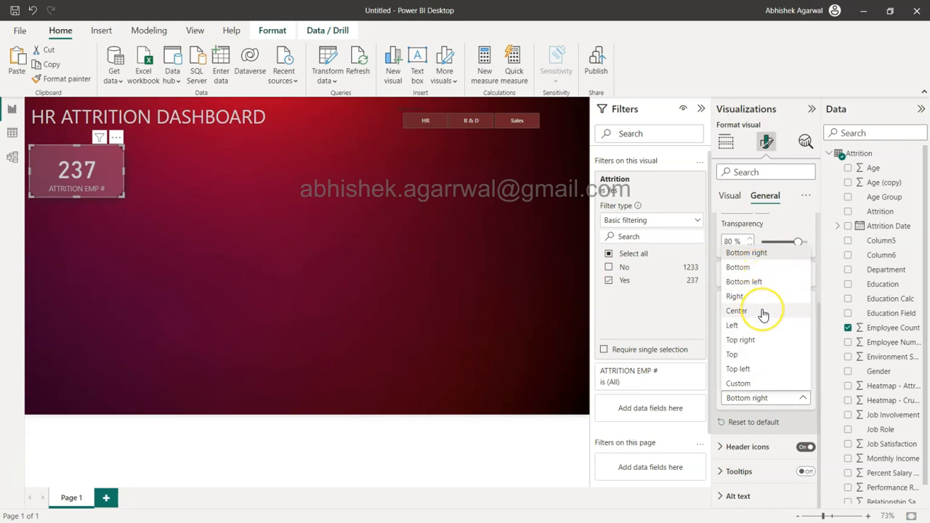
click(455, 260)
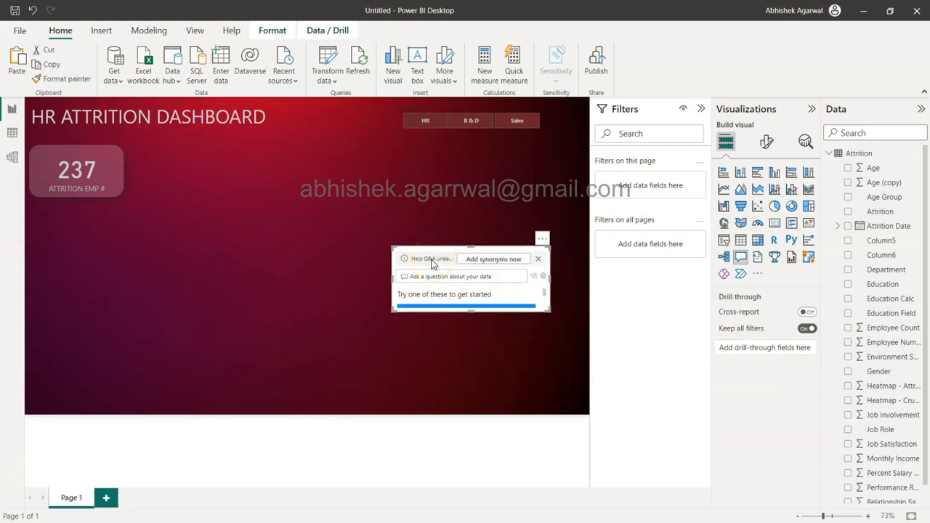
key(Delete)
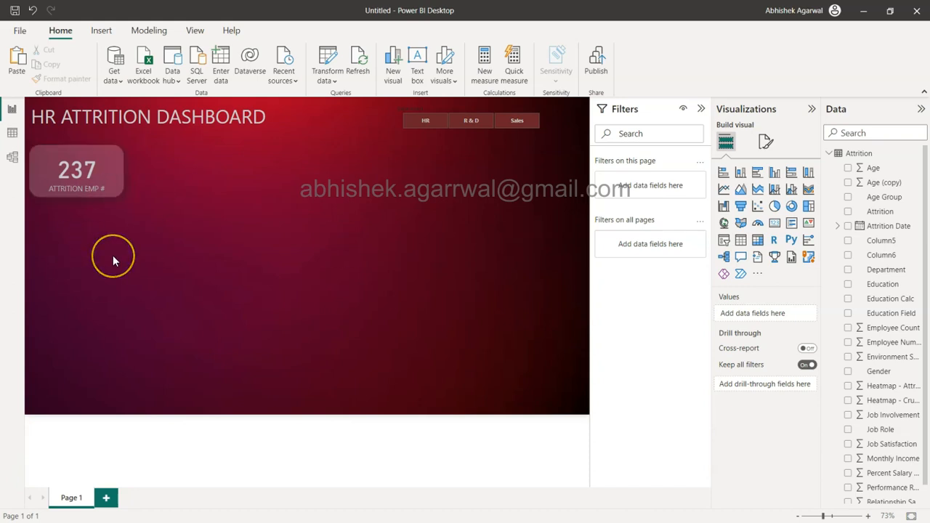
Step: Duplicate the attrition card four times and place the copies in a row beside the original, across the page width
click(108, 171)
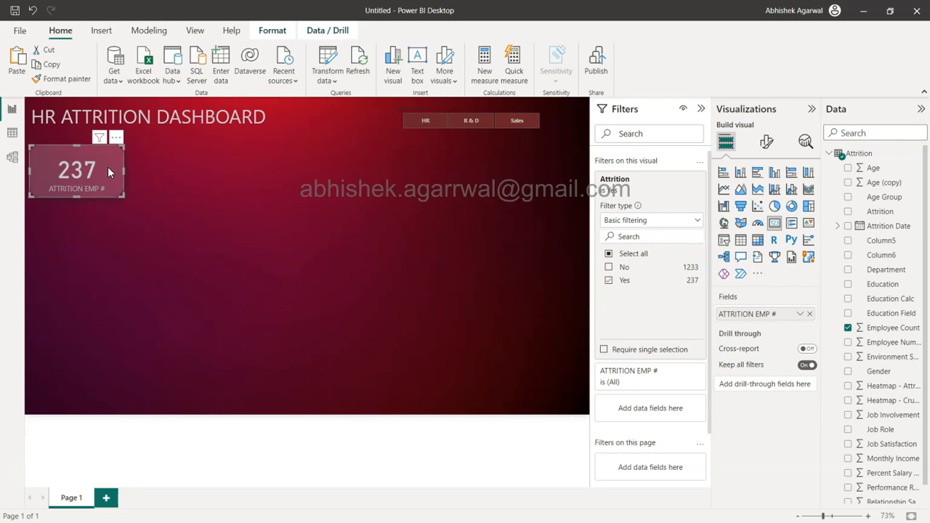
key(ctrl+c)
key(ctrl+v)
drag(108, 171, 549, 166)
key(ctrl+v)
key(ctrl+v)
key(ctrl+v)
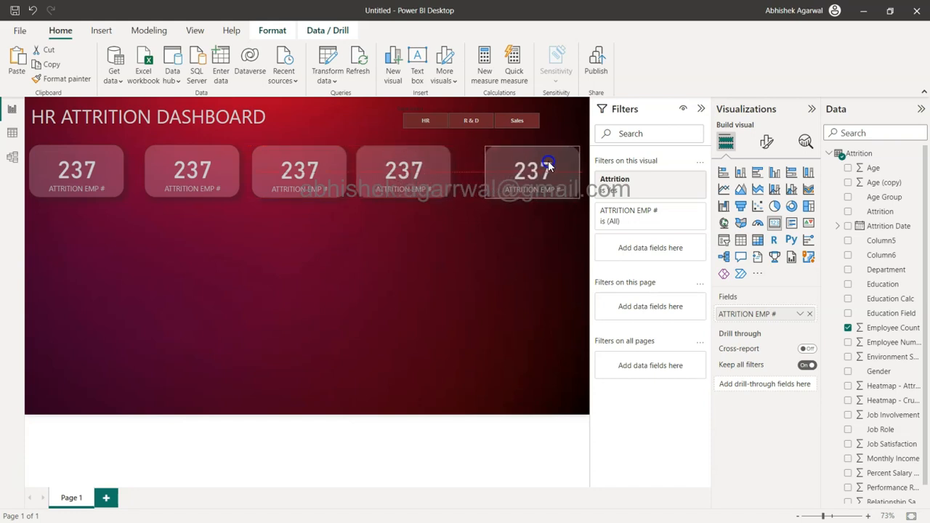
drag(549, 165, 550, 166)
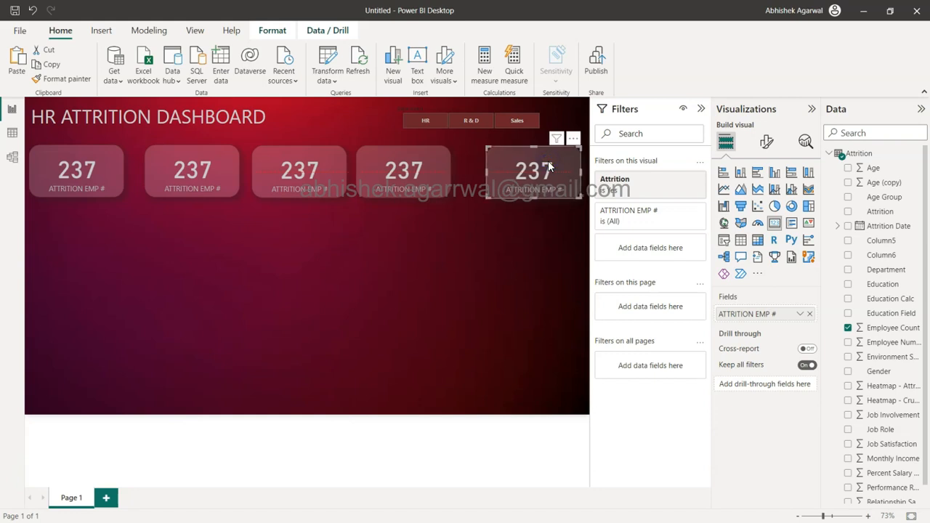
key(Right)
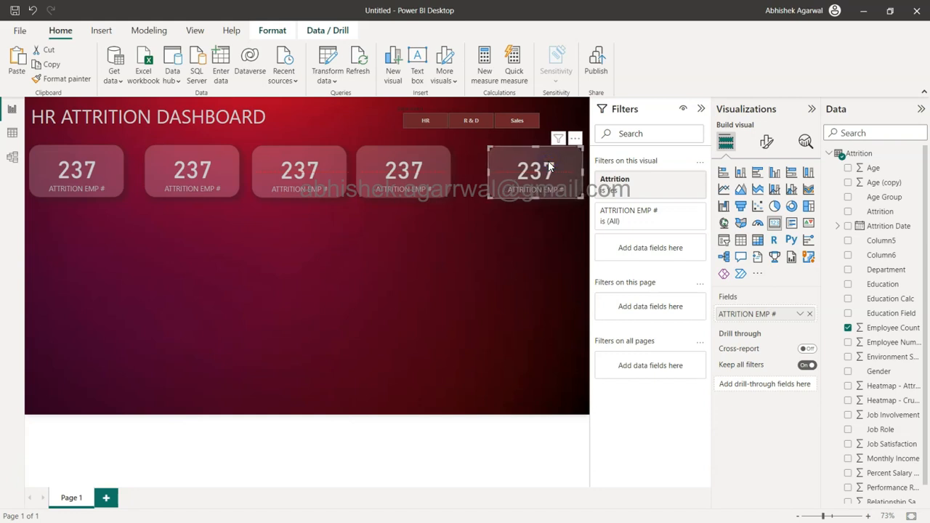
click(546, 234)
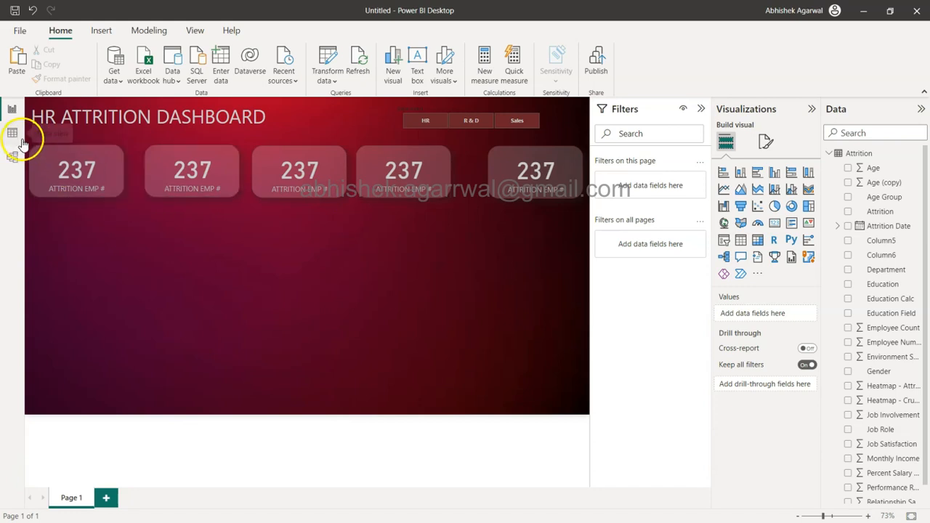
Step: Select all five cards and distribute them horizontally
drag(25, 143, 598, 210)
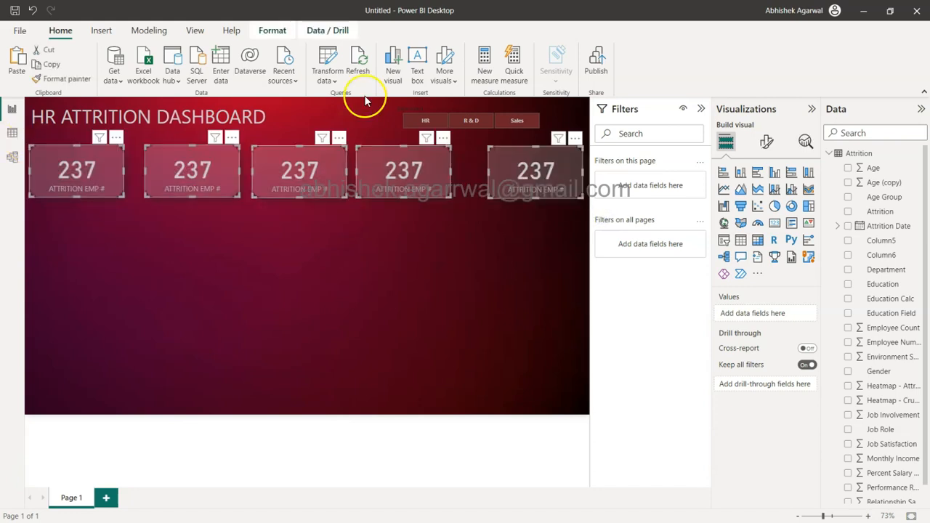
click(273, 29)
click(270, 76)
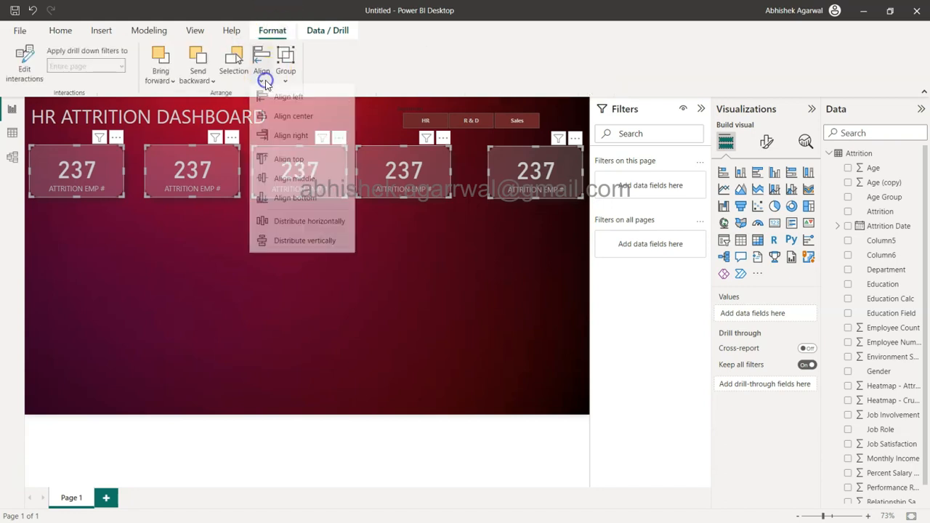
click(305, 227)
click(307, 231)
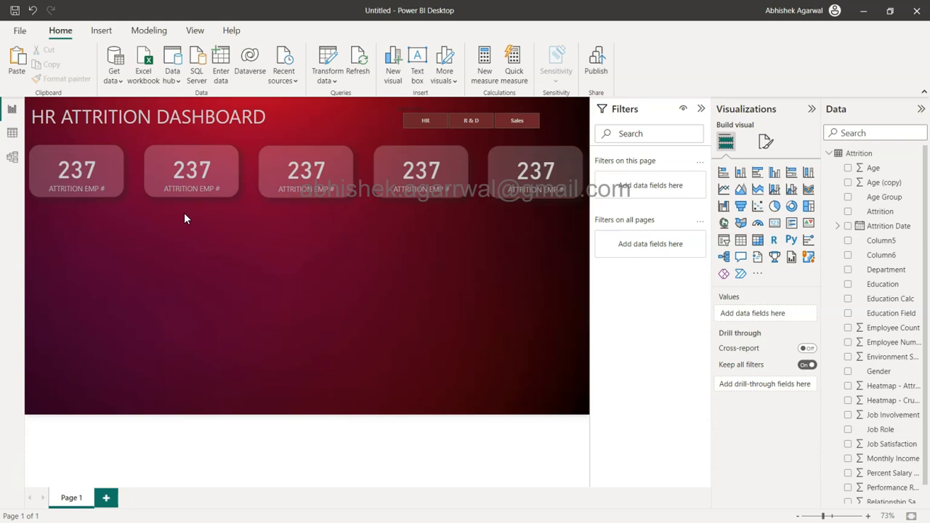
Step: Change the second card's Attrition filter so that only No is selected
click(209, 173)
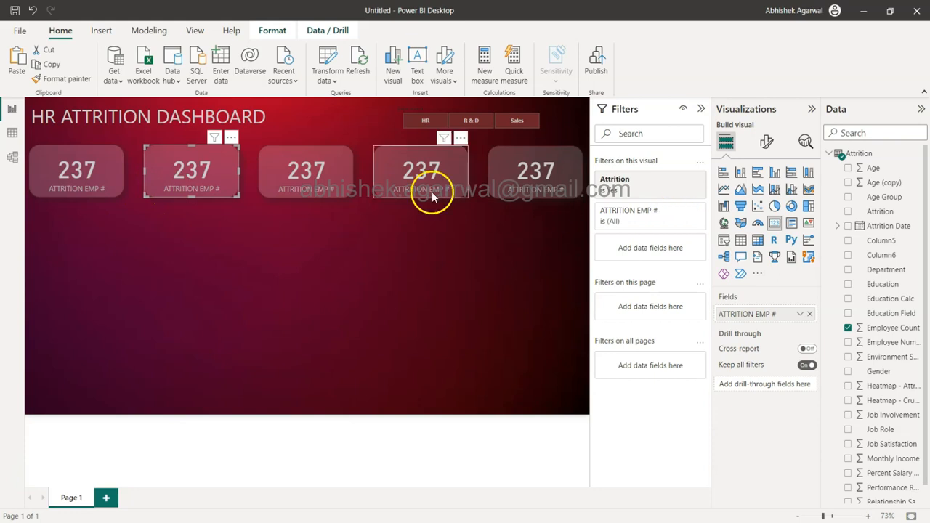
click(656, 188)
click(657, 189)
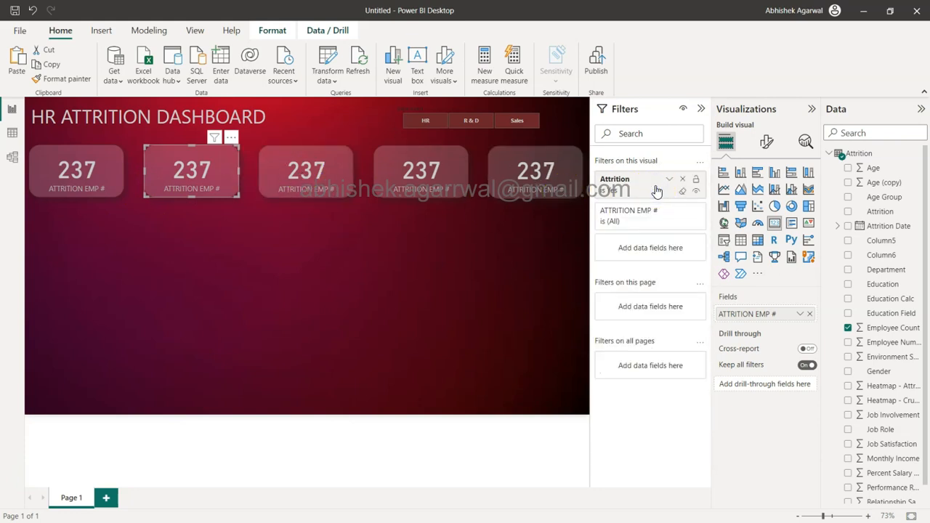
click(657, 189)
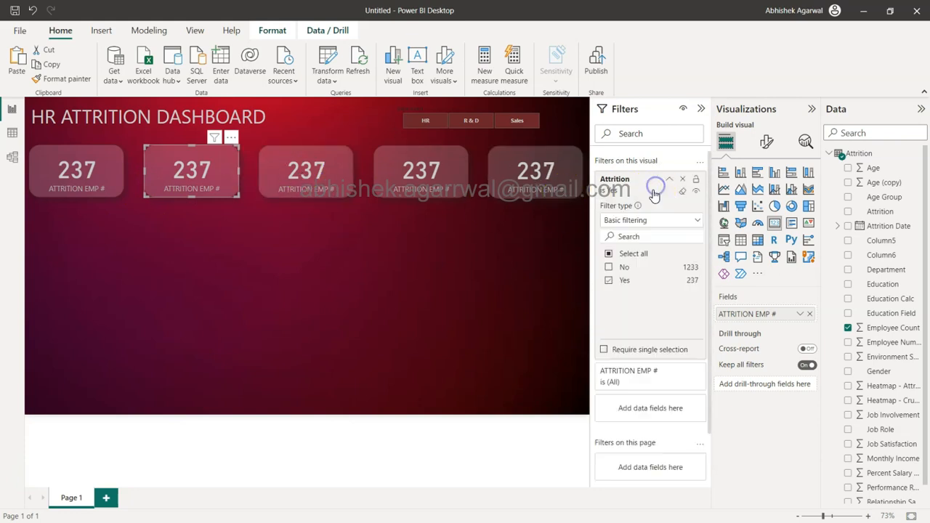
click(609, 267)
click(609, 282)
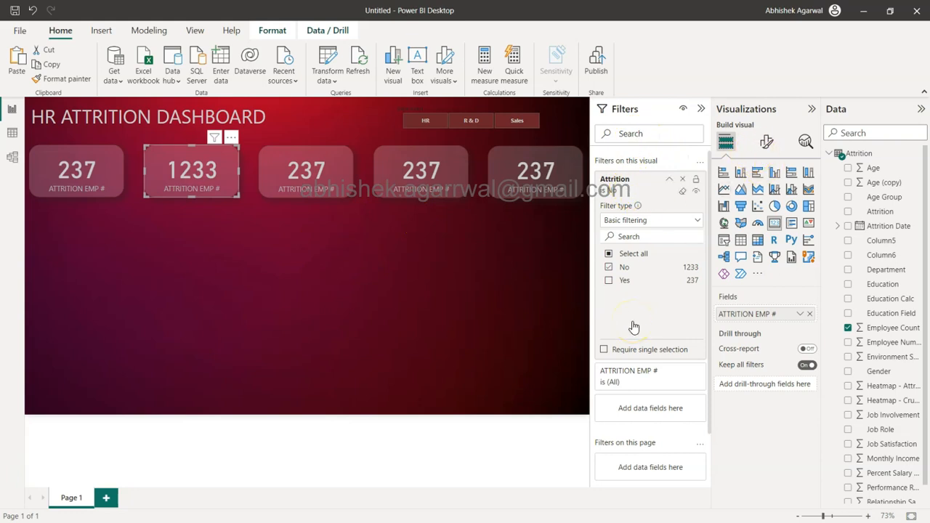
click(765, 145)
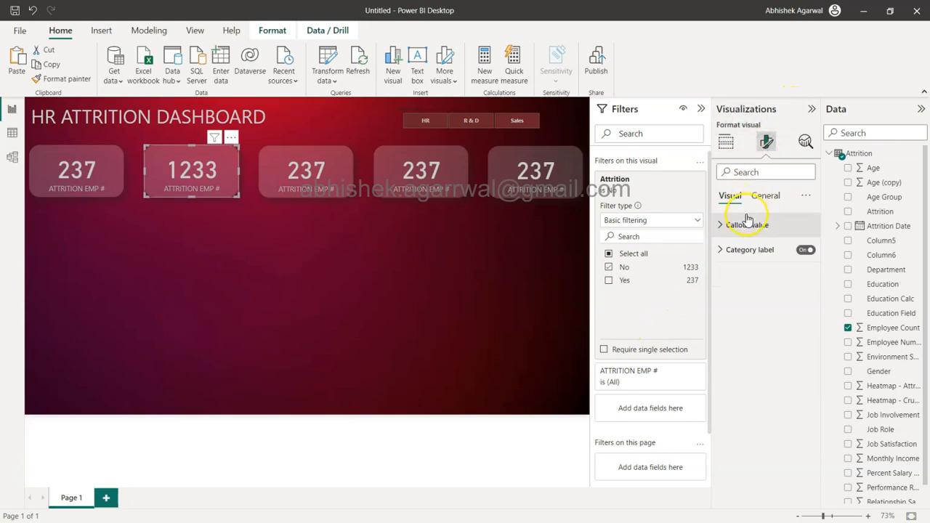
click(741, 252)
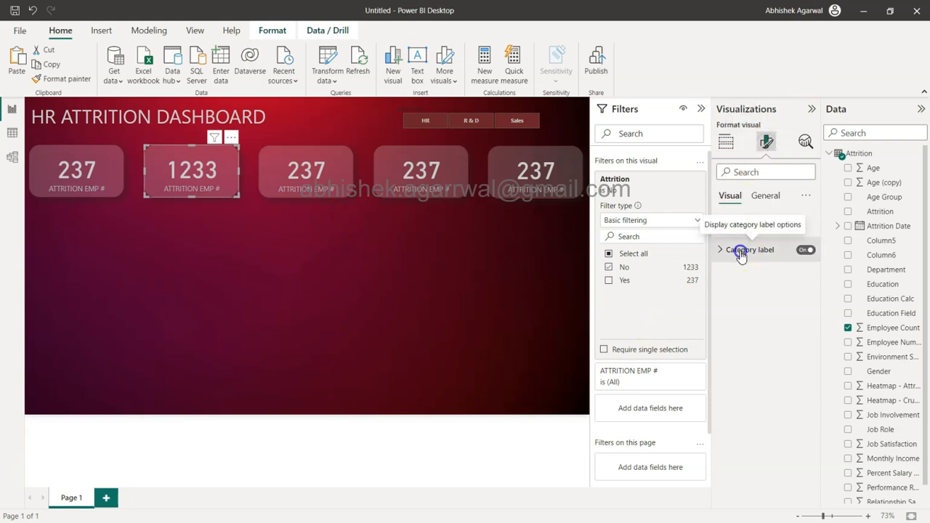
click(741, 252)
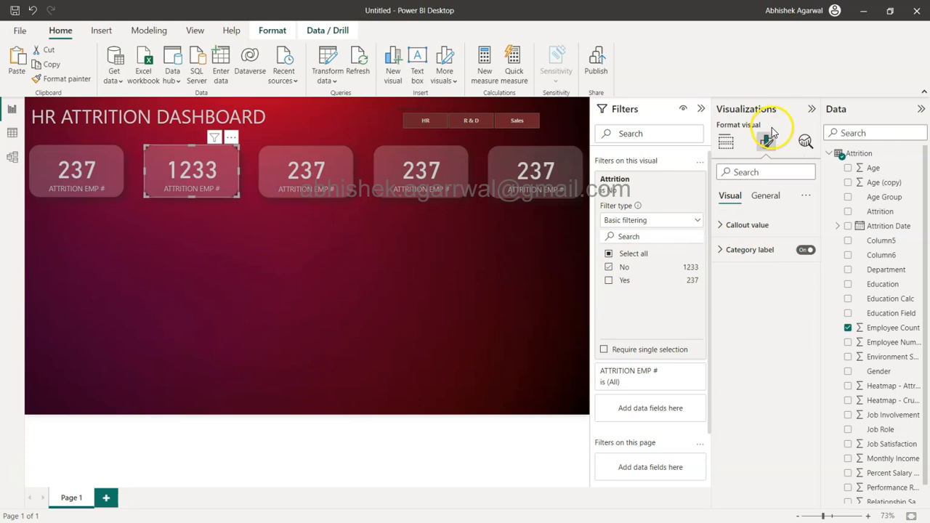
click(726, 141)
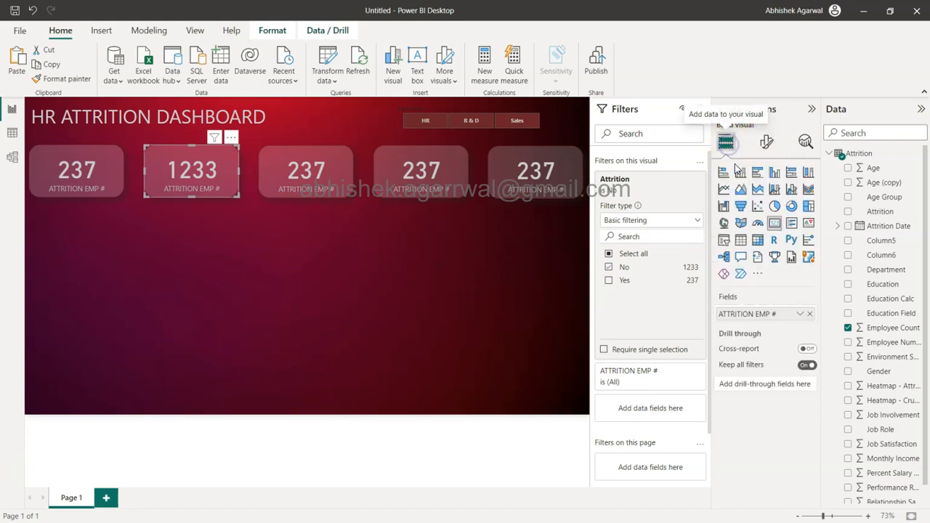
Step: Rename the second card's field for this visual to "ACTIVE EMP #"
double_click(749, 314)
click(759, 312)
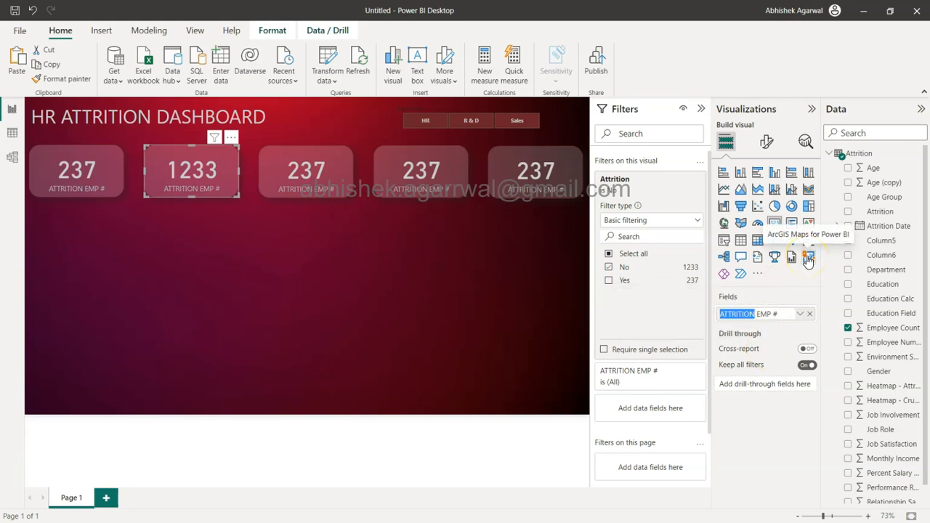
text(ACTIVE)
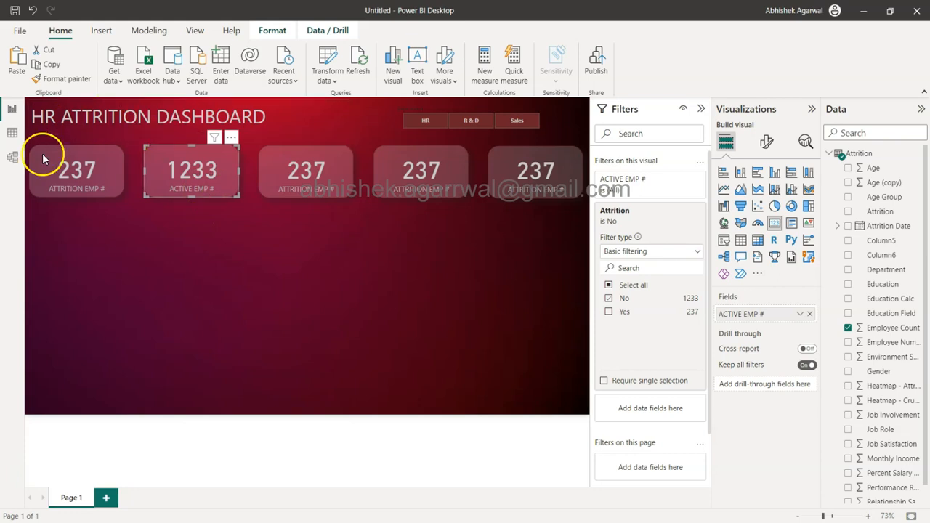
Step: Select the third KPI card in the row
ctrl+click(82, 184)
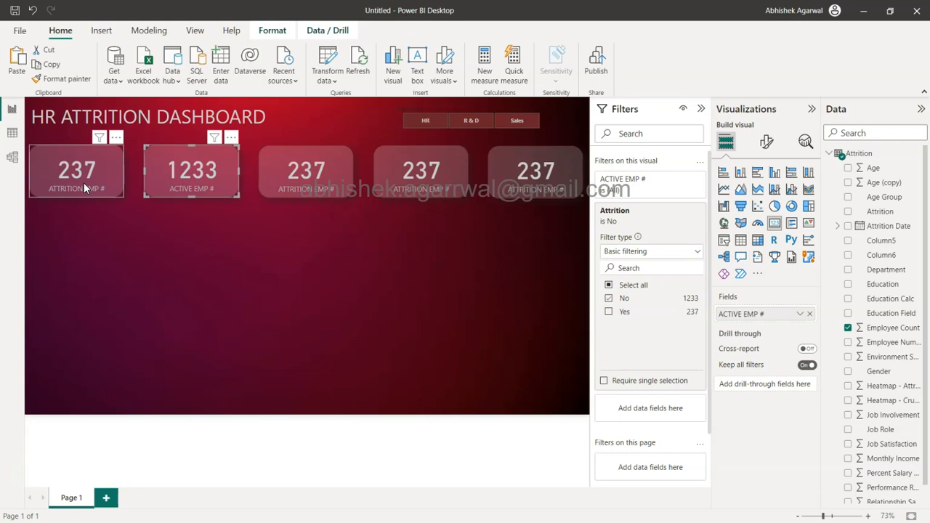
click(310, 181)
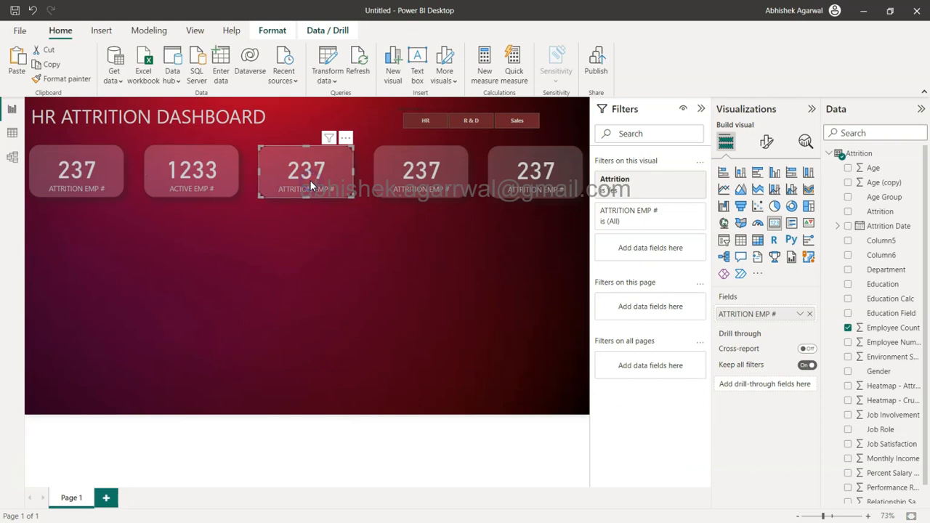
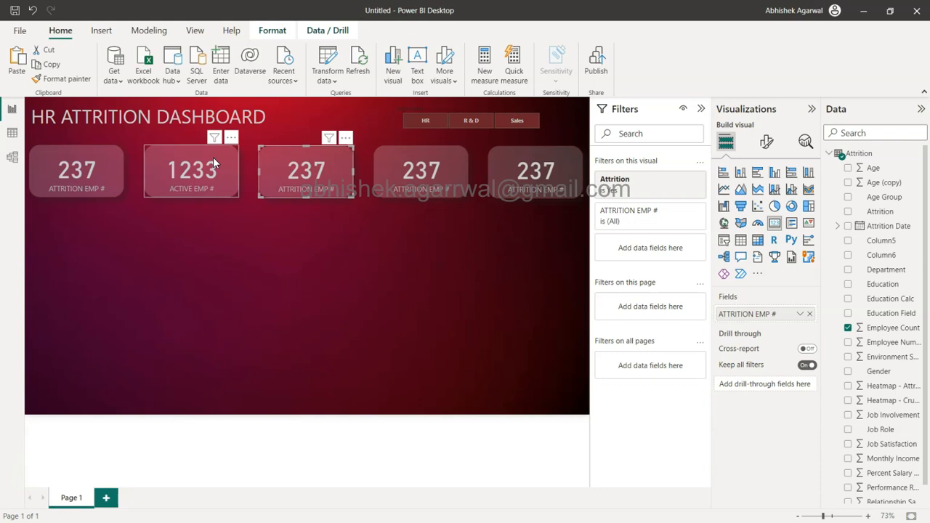
Step: Create a new measure named Attrition Rate, starting its formula with CALCULATE(SUM(Attrition[Employee Count])
click(486, 61)
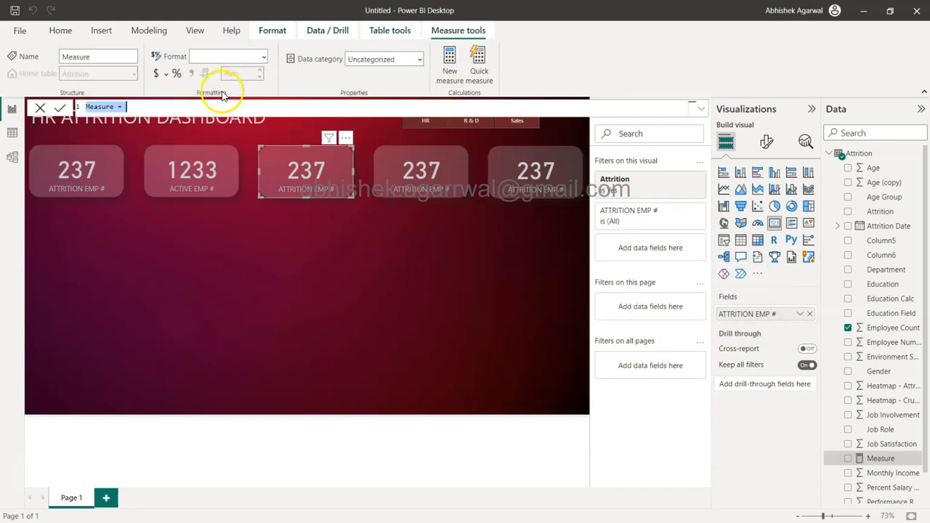
click(177, 102)
key(BackSpace)
key(BackSpace)
key(BackSpace)
key(BackSpace)
key(BackSpace)
key(BackSpace)
key(BackSpace)
key(BackSpace)
key(BackSpace)
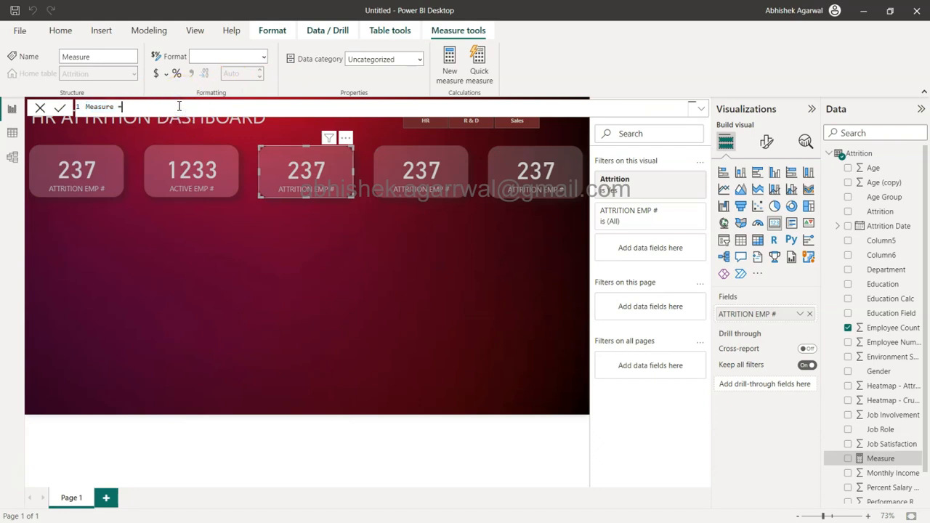
text(Attrition Rate =)
text(CALCULATE()
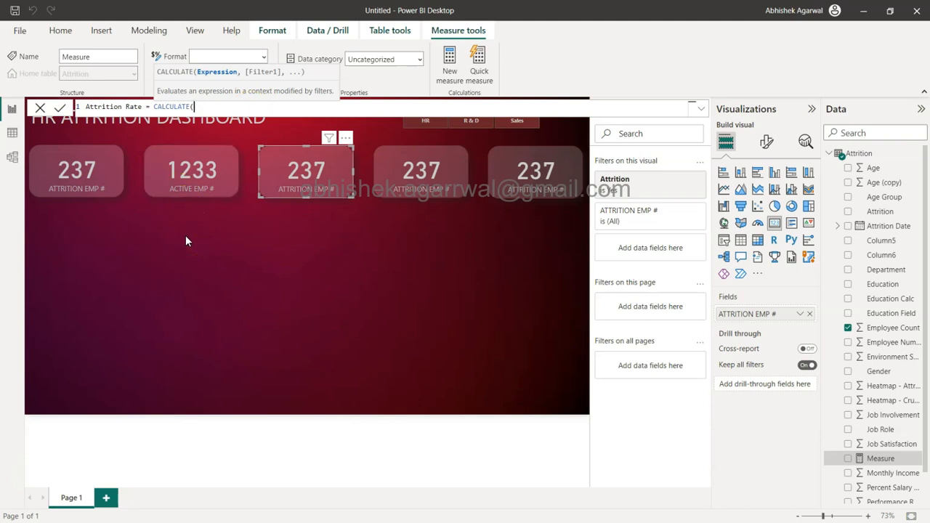
text(sum)
key(Tab)
text(Attrition[Employee Count])
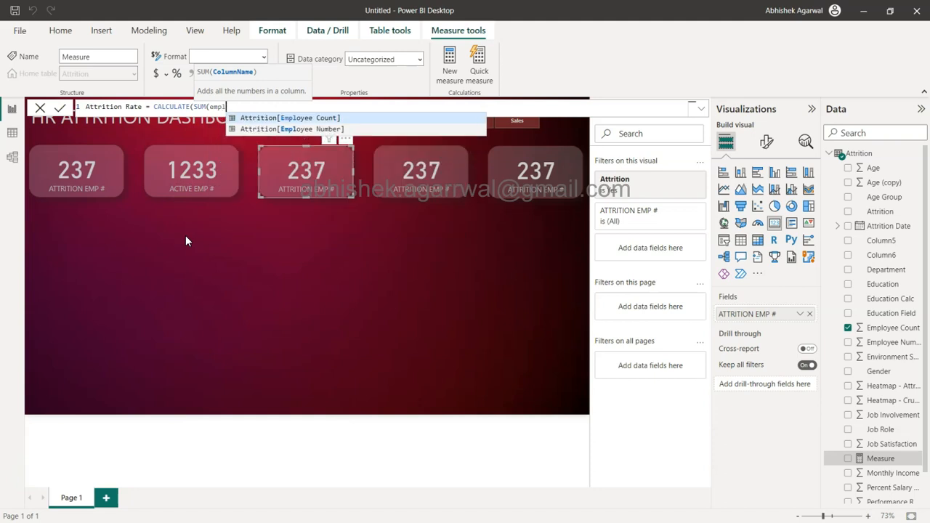
key(Tab)
text())
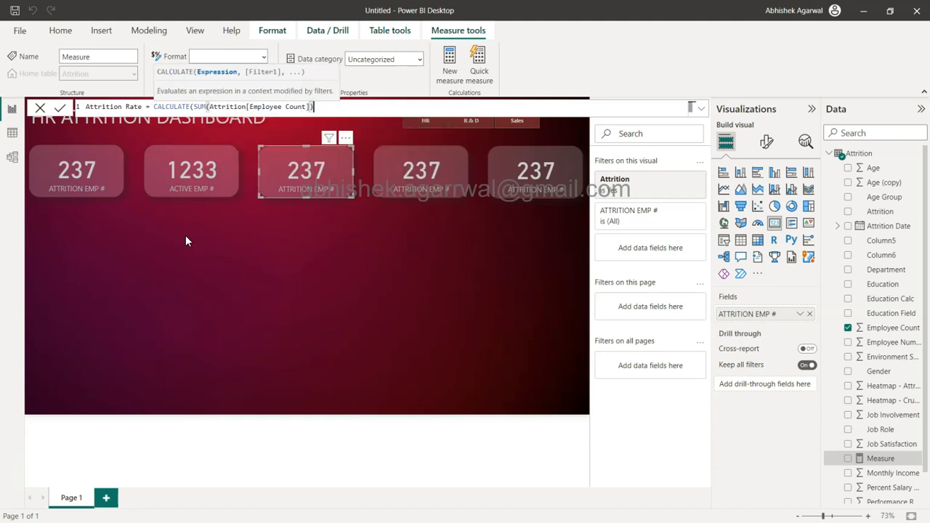
Step: Add the filter Attrition[Attrition] = "Yes" to the measure's CALCULATE expression and close the function
click(273, 106)
text(,)
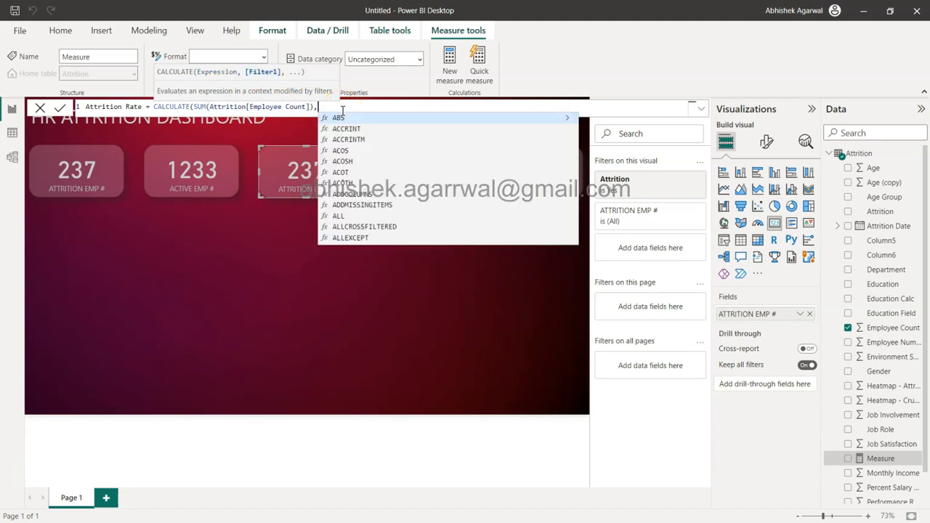
text(attr)
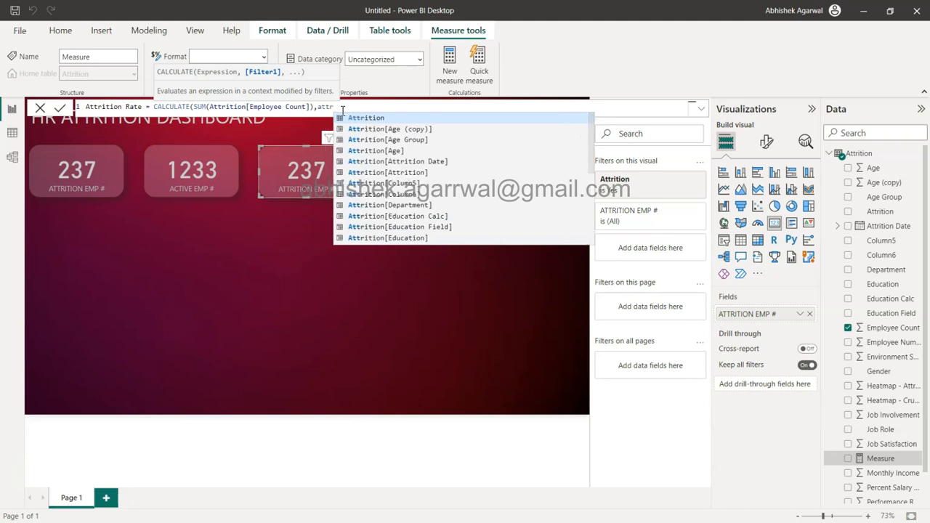
key(Down)
key(Down)
key(Down)
key(Down)
key(Down)
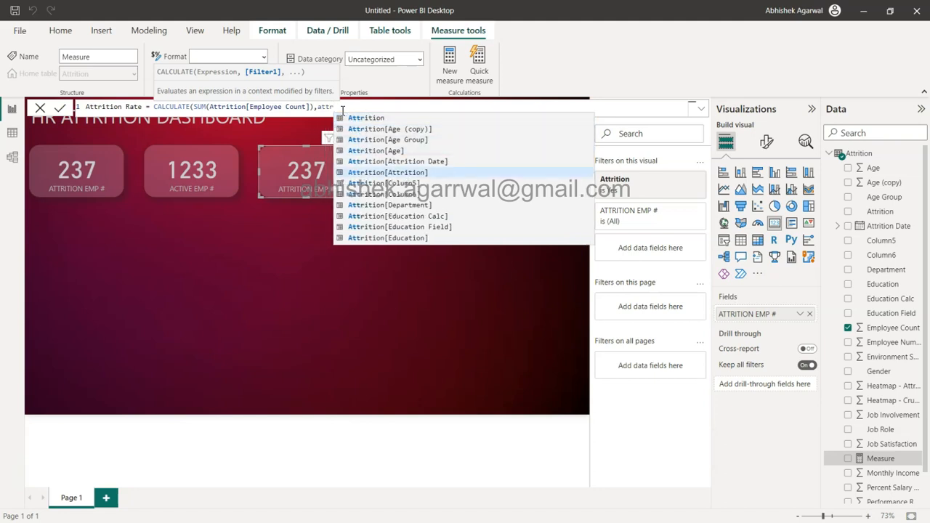
key(Tab)
text(= "Yes")
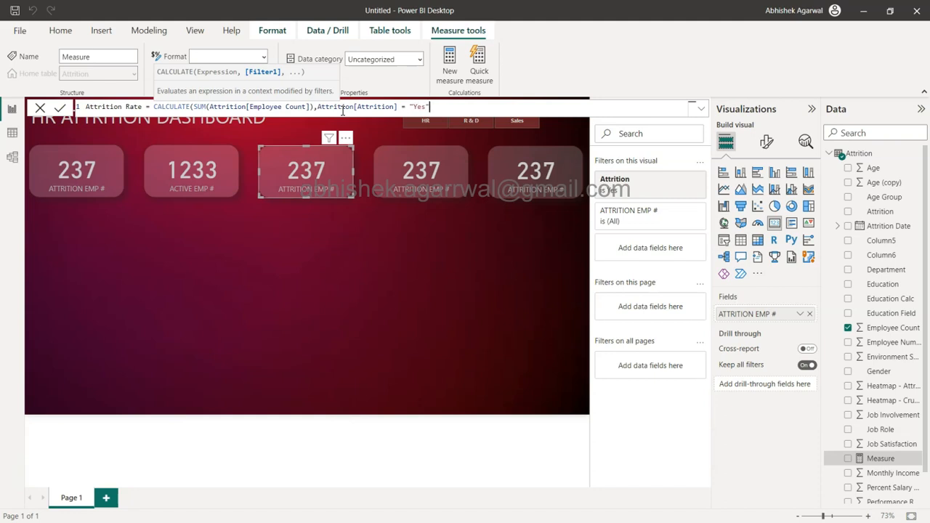
text())
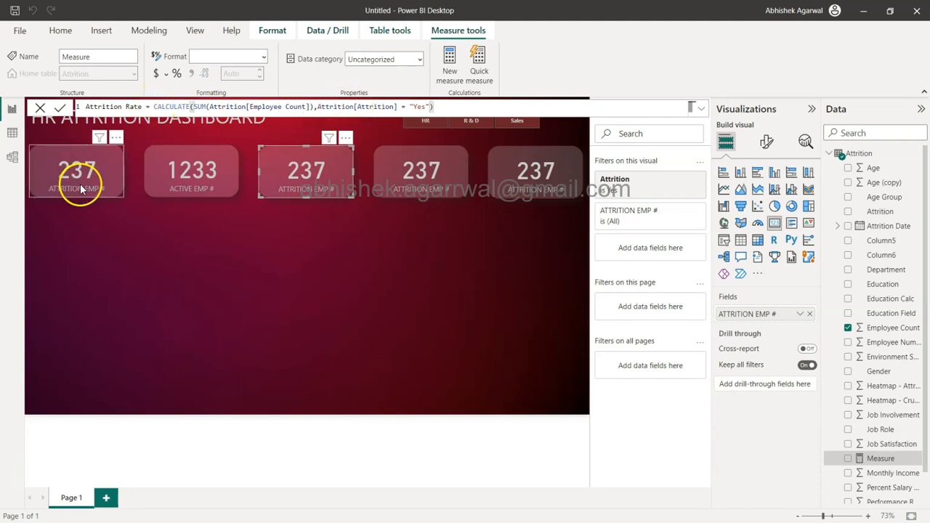
Step: Wrap the CALCULATE expression in a DIVIDE function as its numerator, followed by a comma for the denominator
double_click(159, 106)
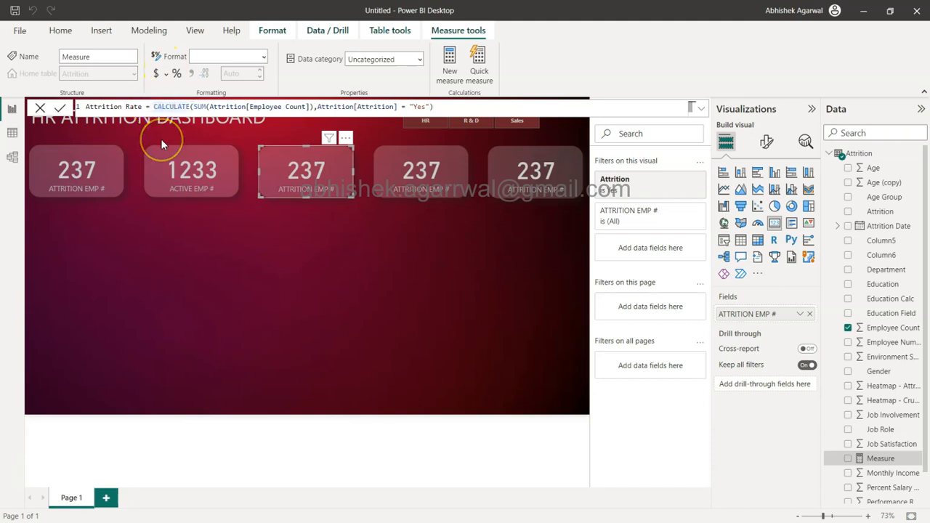
text(DIVIDE()
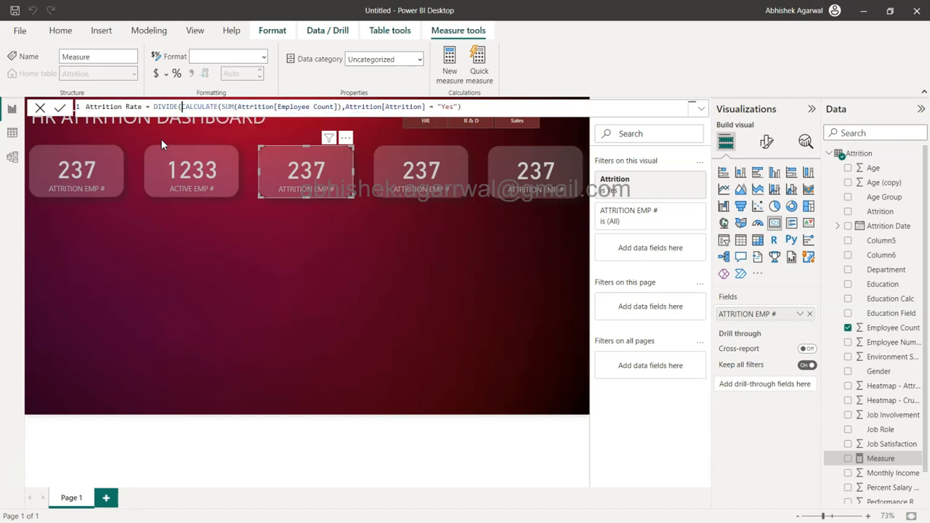
click(196, 106)
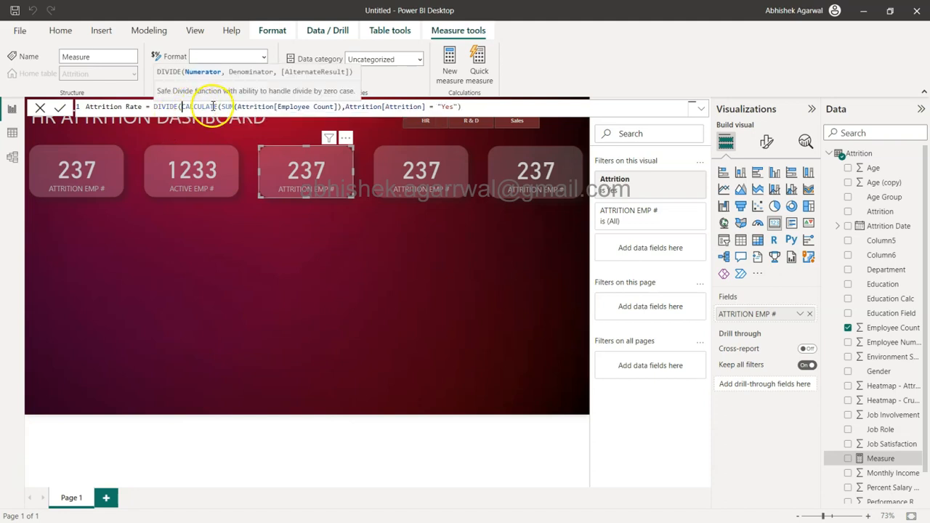
click(483, 106)
text(,)
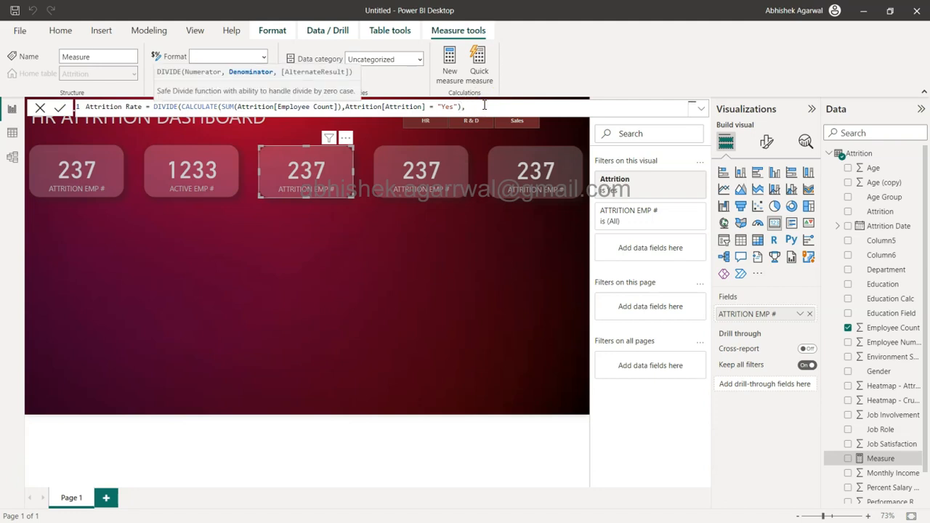
Step: Copy the numerator's CALCULATE expression into the DIVIDE function as its denominator
click(185, 182)
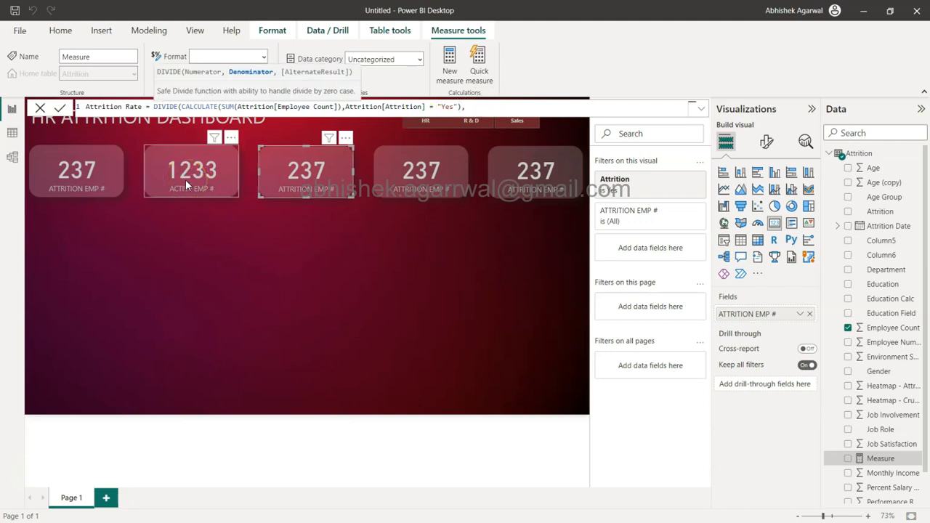
drag(182, 106, 461, 106)
key(ctrl+c)
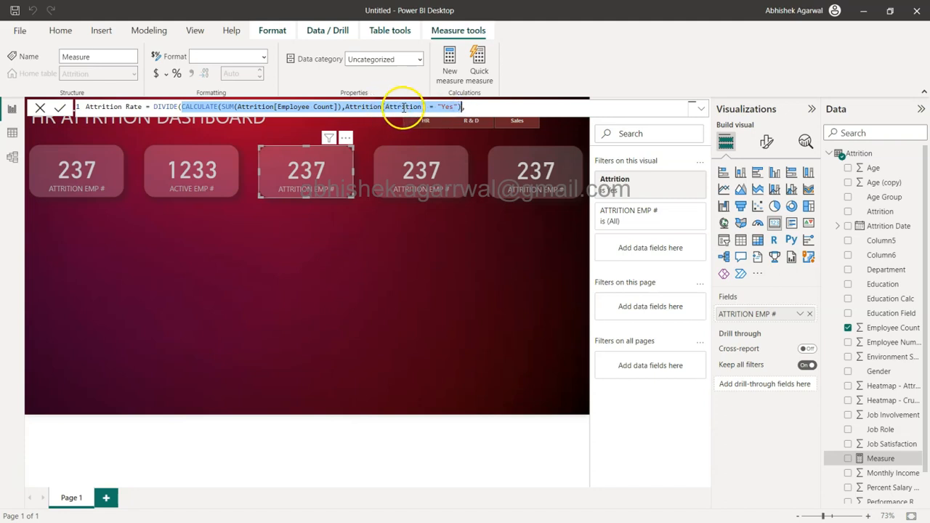
click(477, 107)
key(ctrl+v)
text())
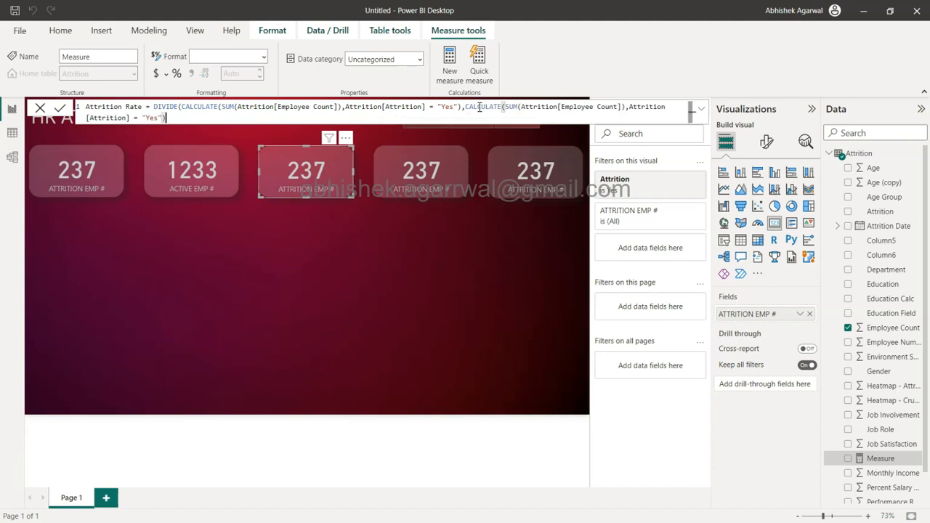
Step: Change the denominator's Attrition filter value to "No" and commit the Attrition Rate measure
click(155, 119)
key(BackSpace)
key(BackSpace)
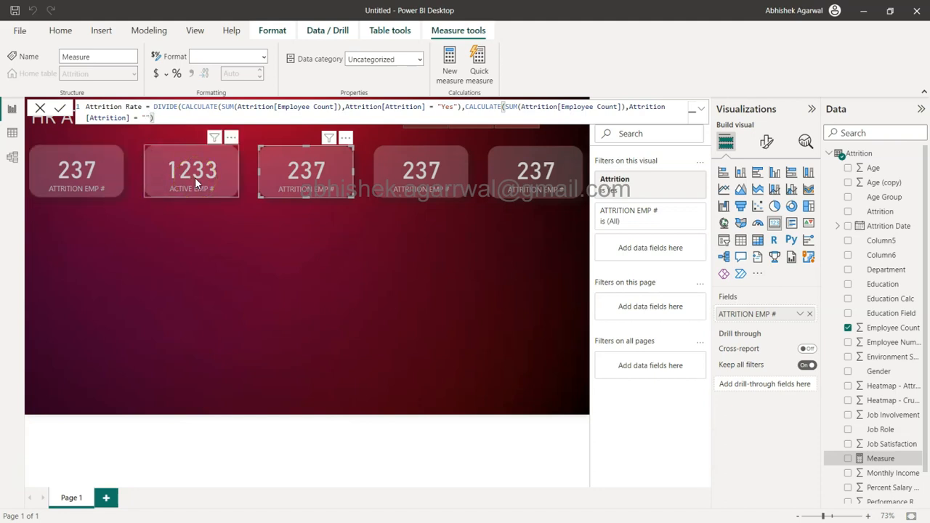
click(110, 176)
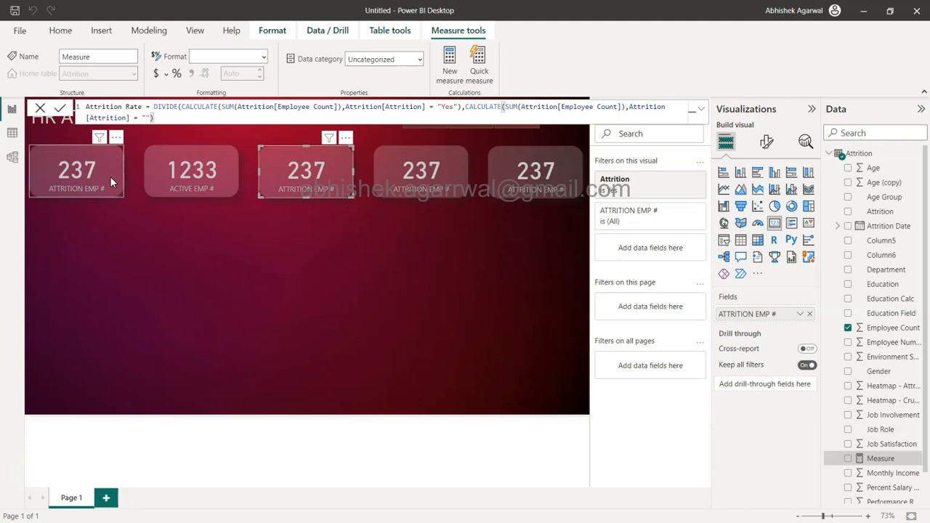
click(102, 177)
click(185, 188)
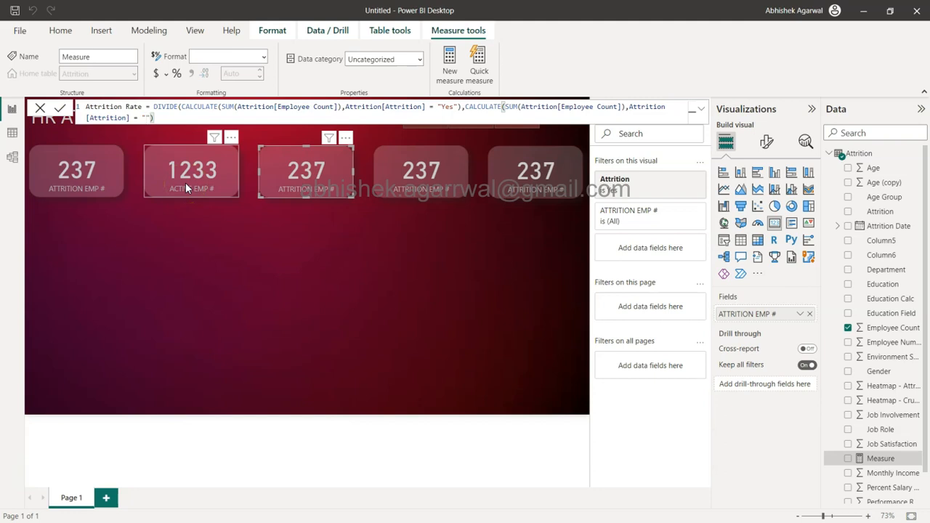
click(105, 181)
click(174, 184)
click(465, 107)
drag(466, 107, 145, 119)
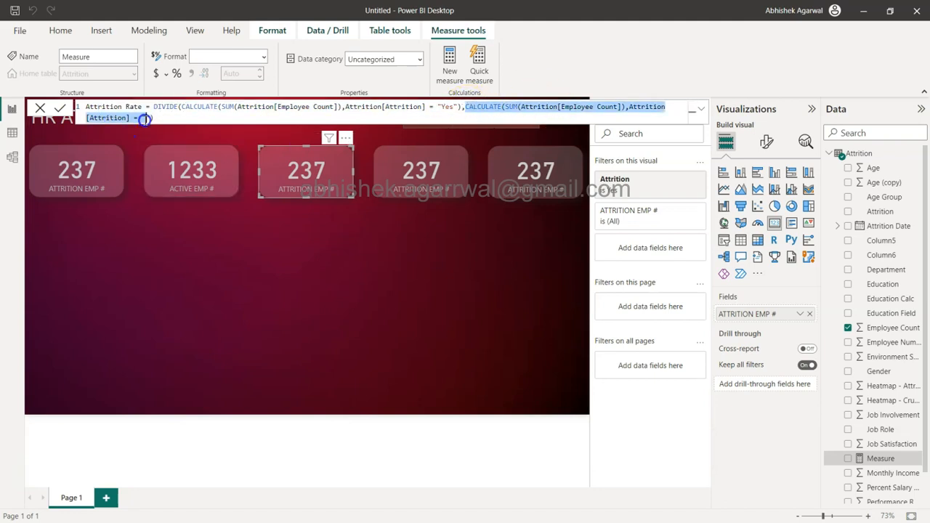
click(145, 118)
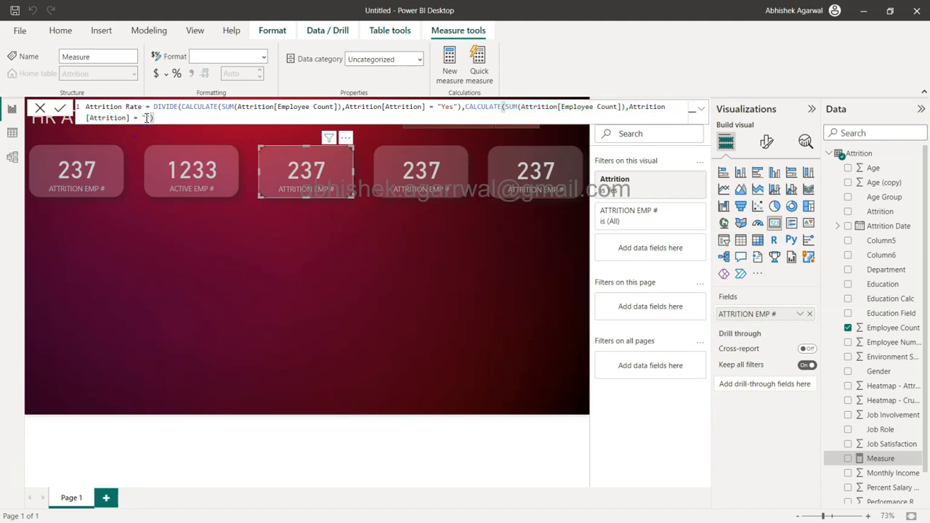
text(No)
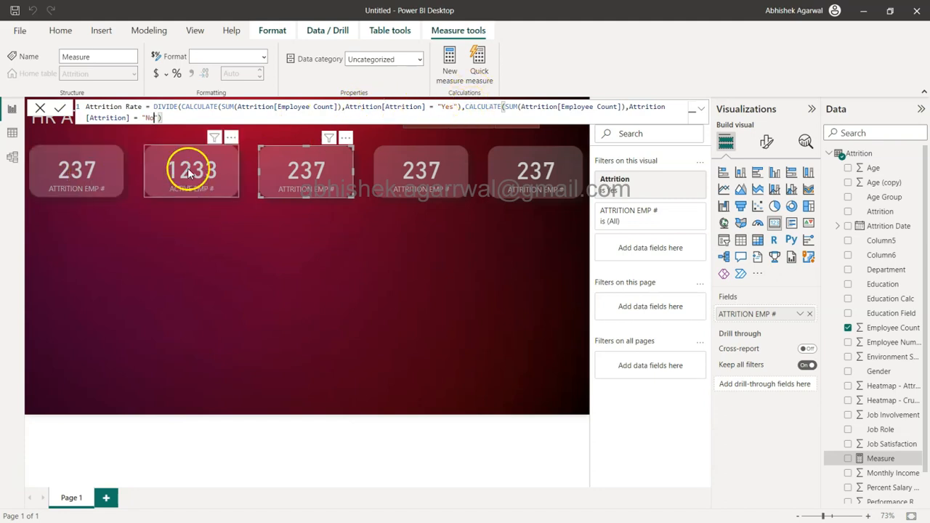
click(59, 108)
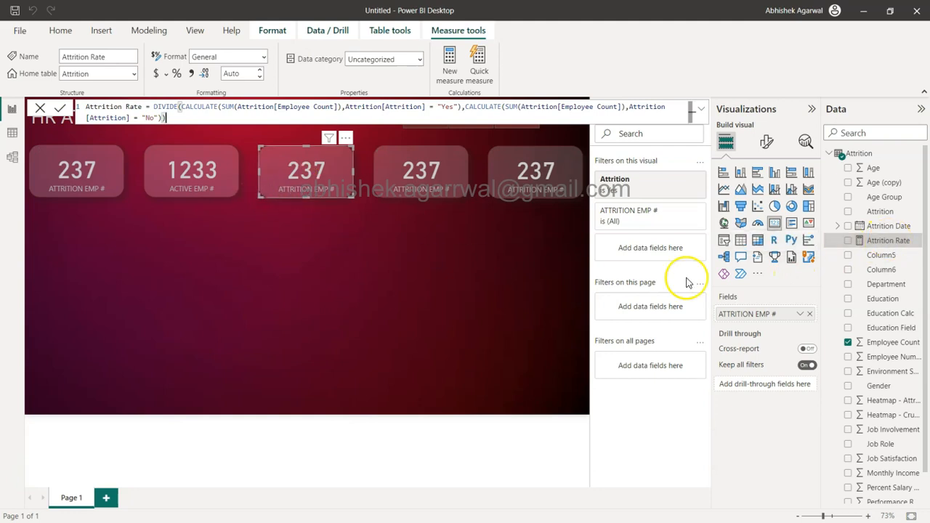
Step: Replace the third card's field with the Attrition Rate measure and format the measure as a percentage with 1 decimal place
drag(875, 243, 772, 309)
drag(873, 241, 761, 312)
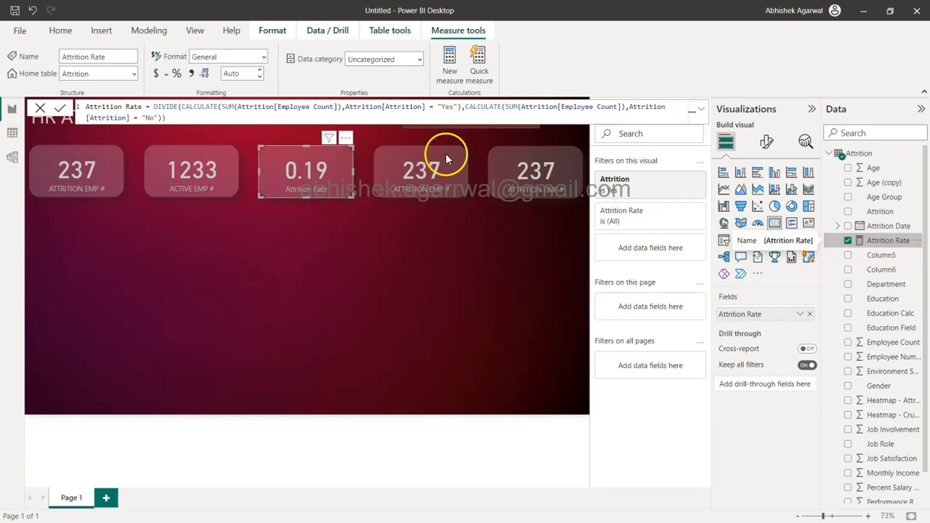
click(177, 75)
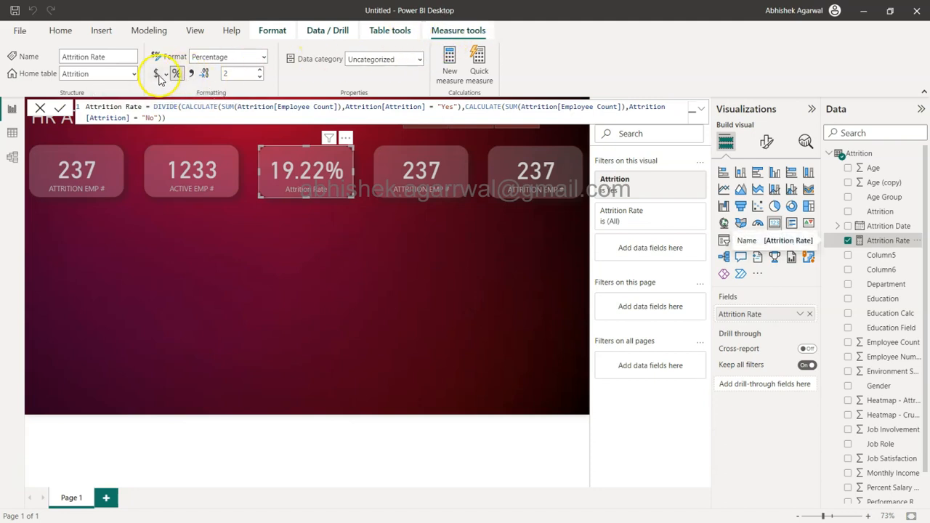
click(259, 78)
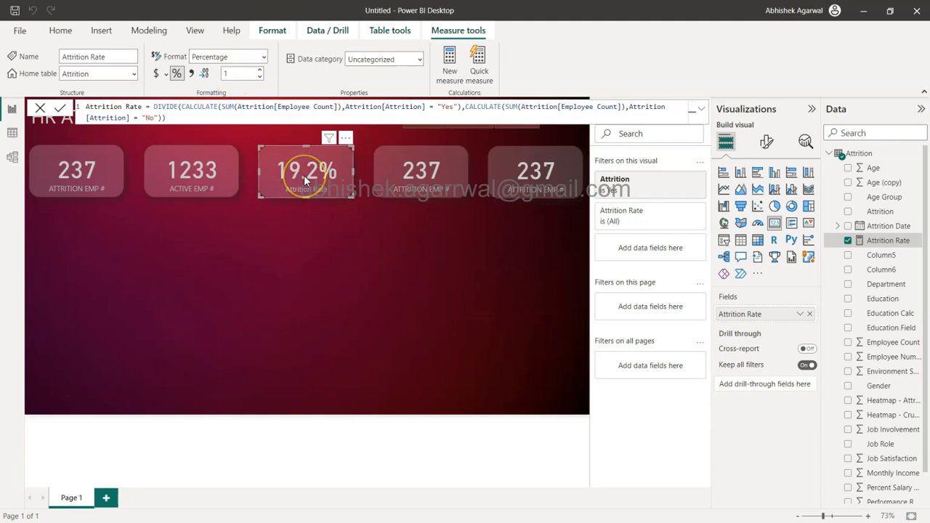
click(323, 168)
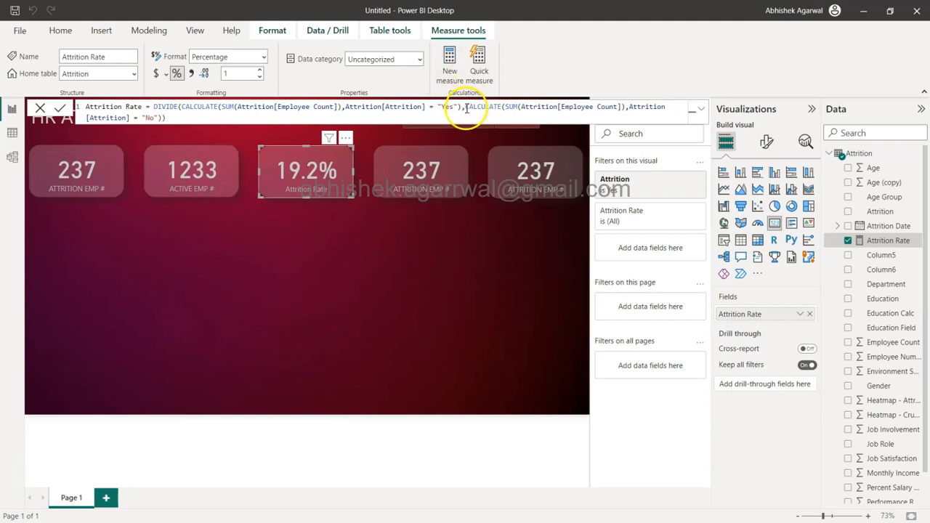
Step: Replace the Attrition Rate measure's denominator with COUNT(Attrition[Employee Count]) and commit the formula
drag(465, 108, 164, 118)
key(BackSpace)
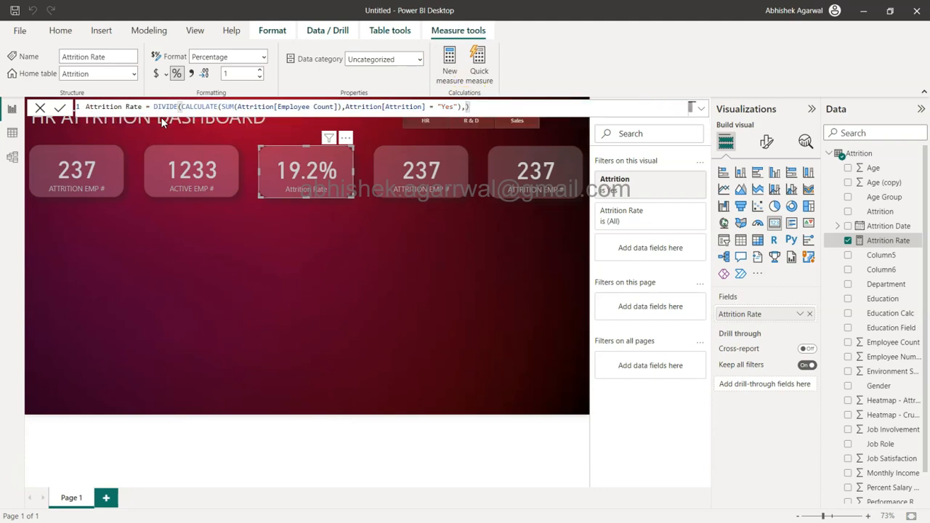
text(coun)
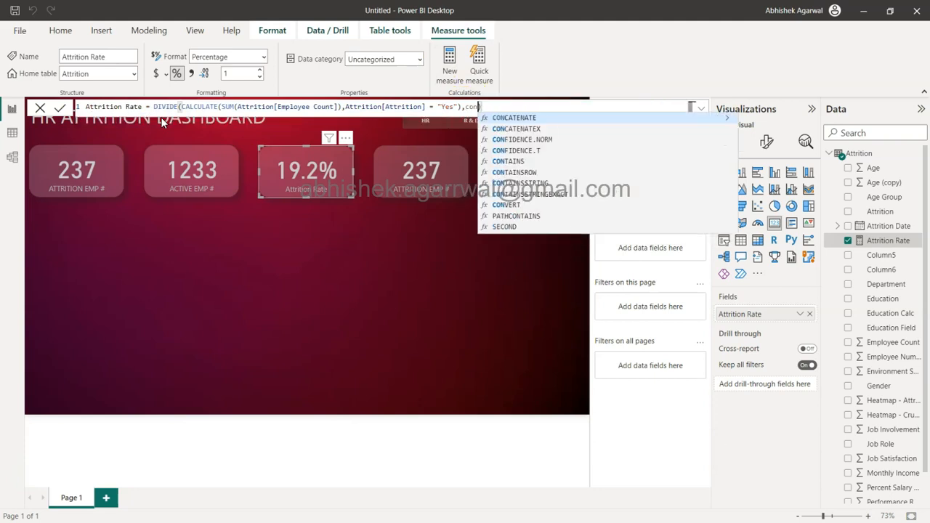
key(Tab)
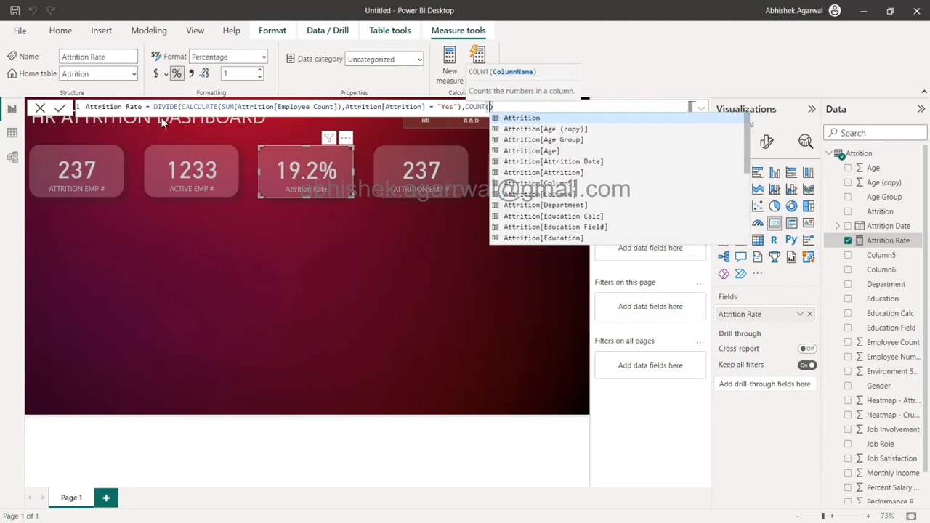
text(emp)
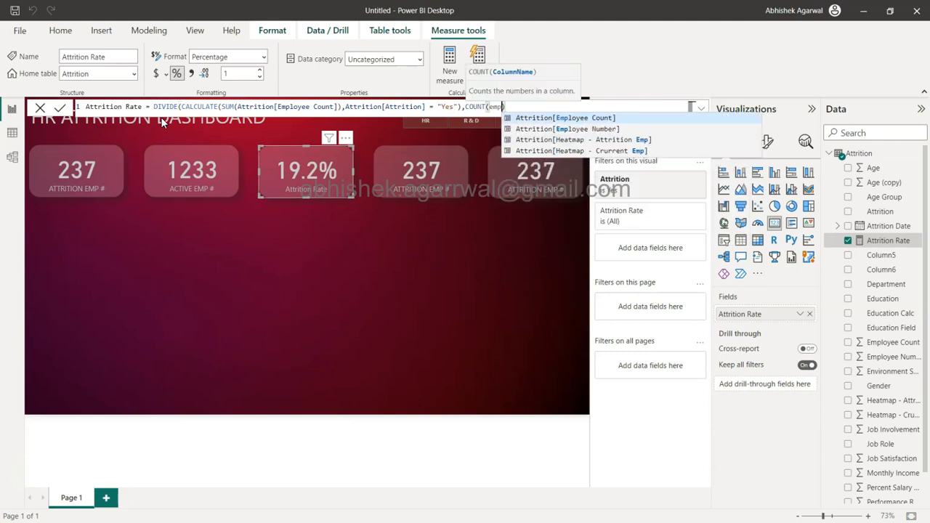
key(Tab)
text()))
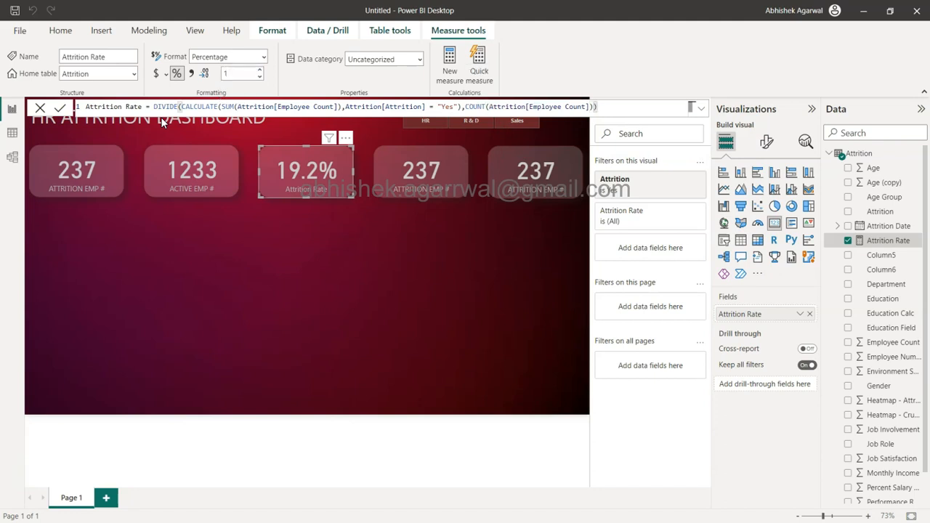
click(64, 111)
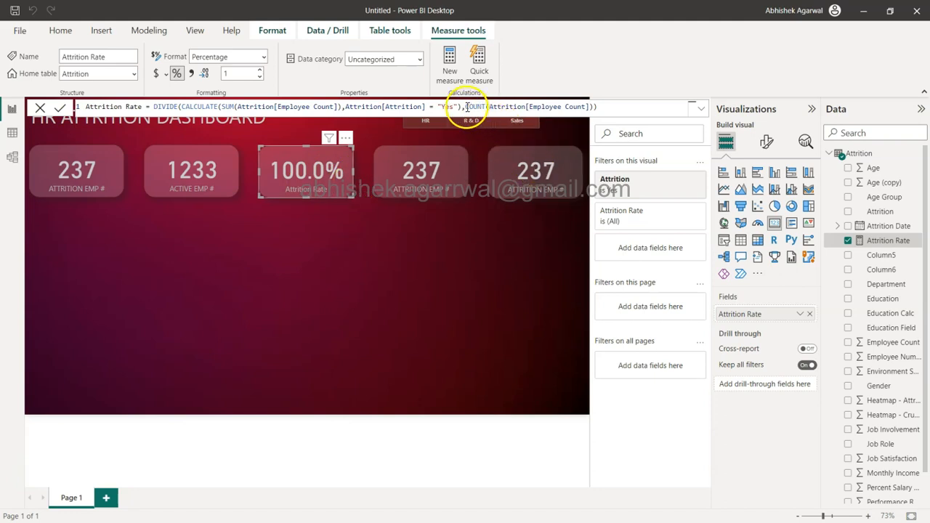
Step: Change the Attrition Rate measure's denominator to SUM(Attrition[Employee Count]) and commit the formula
drag(464, 106, 594, 107)
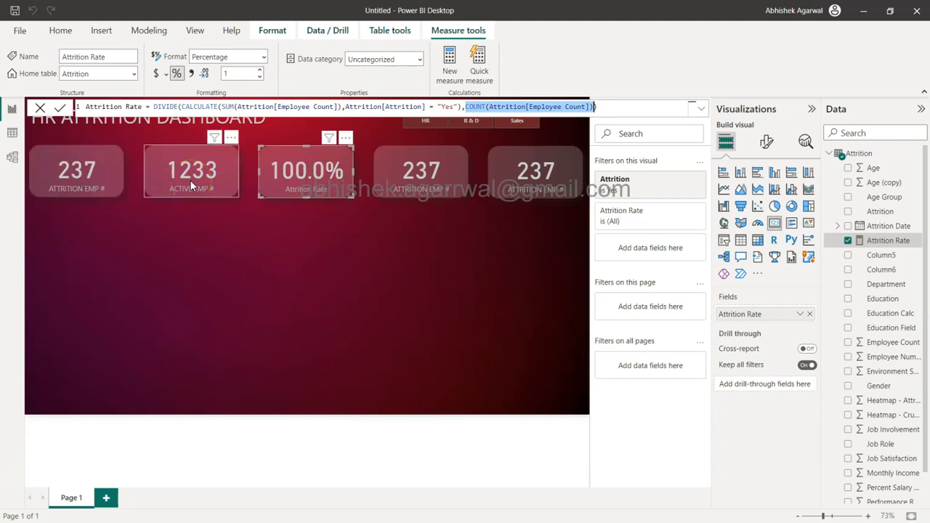
click(488, 107)
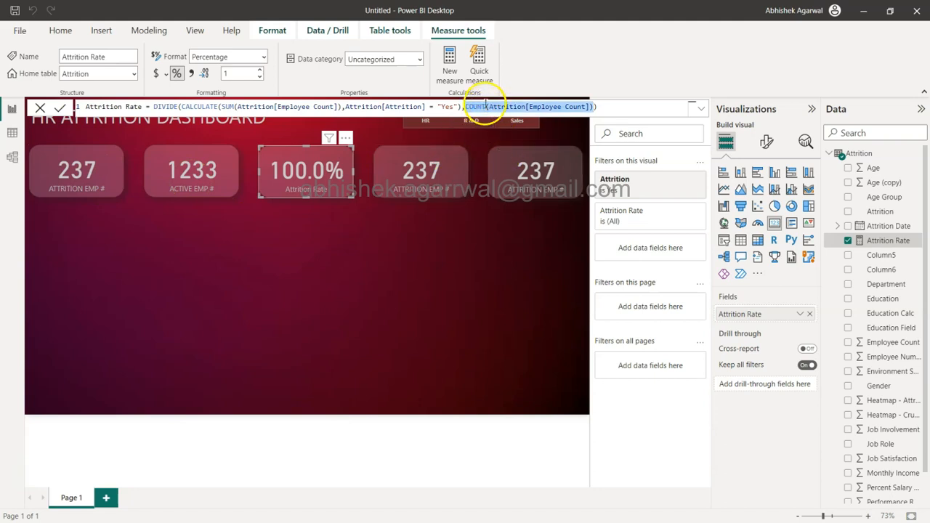
click(487, 107)
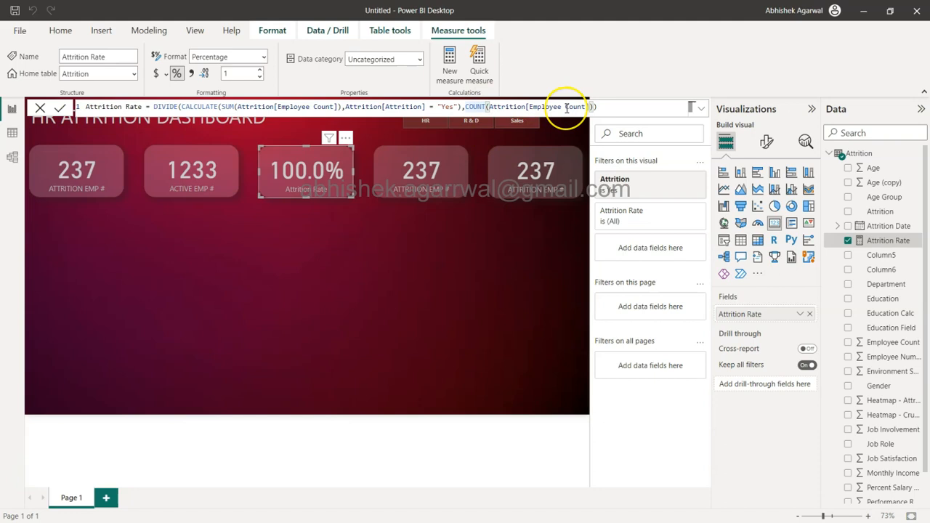
text(C)
key(BackSpace)
text(Sum)
key(Tab)
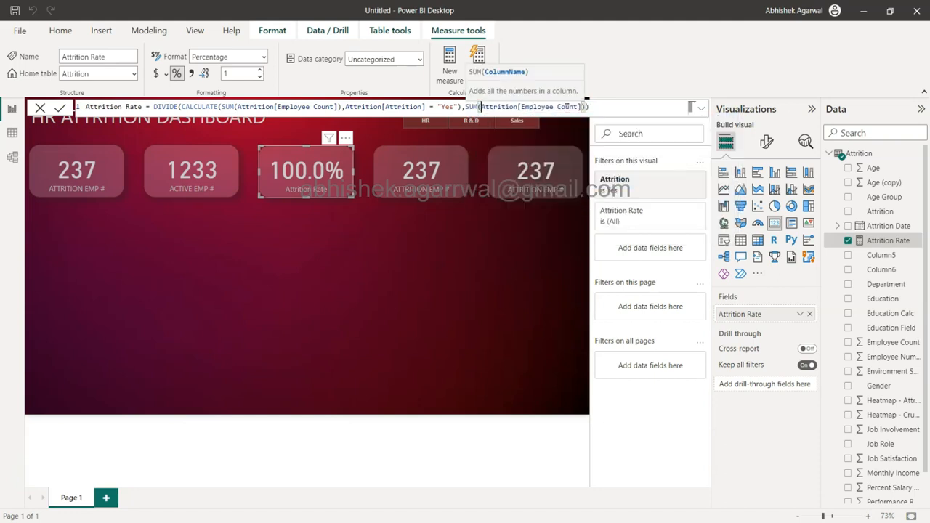
click(611, 107)
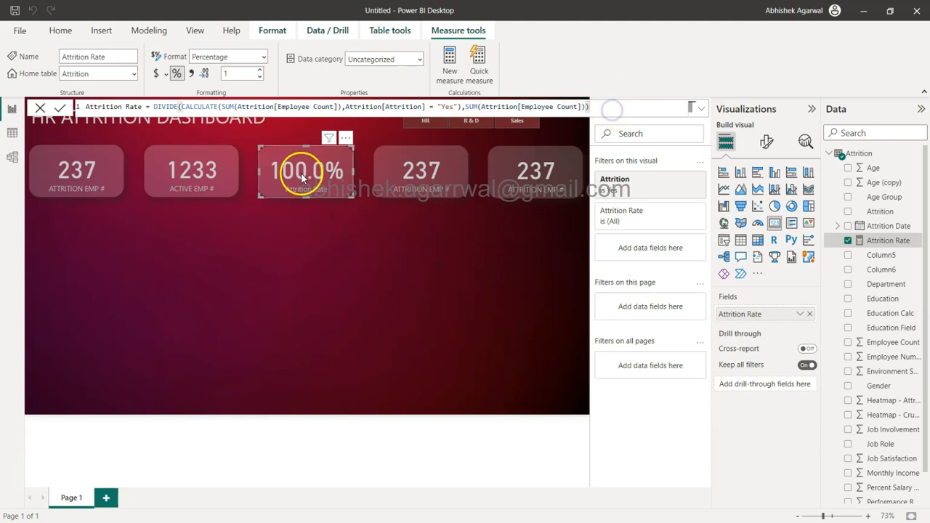
click(60, 108)
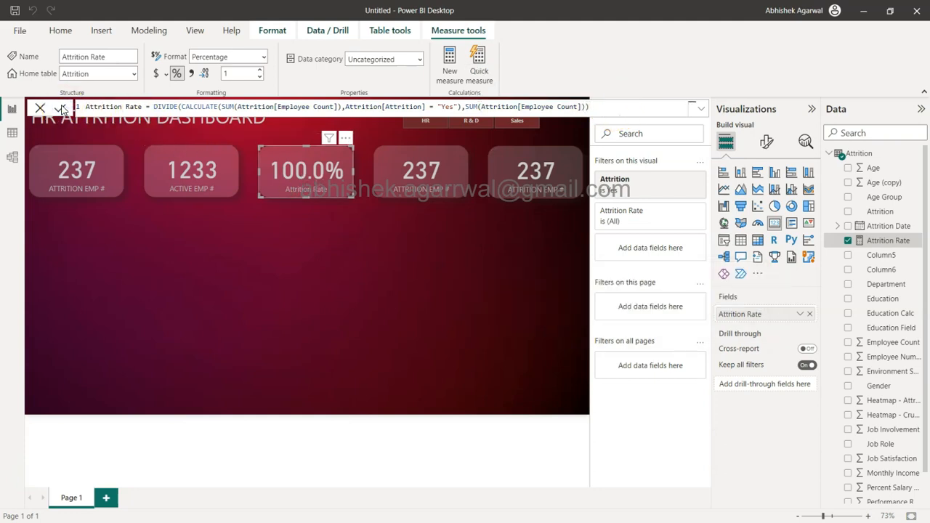
Step: Switch to Calculator and add 1233 and 237 to check the total employee count behind the denominator
click(464, 106)
drag(464, 106, 584, 108)
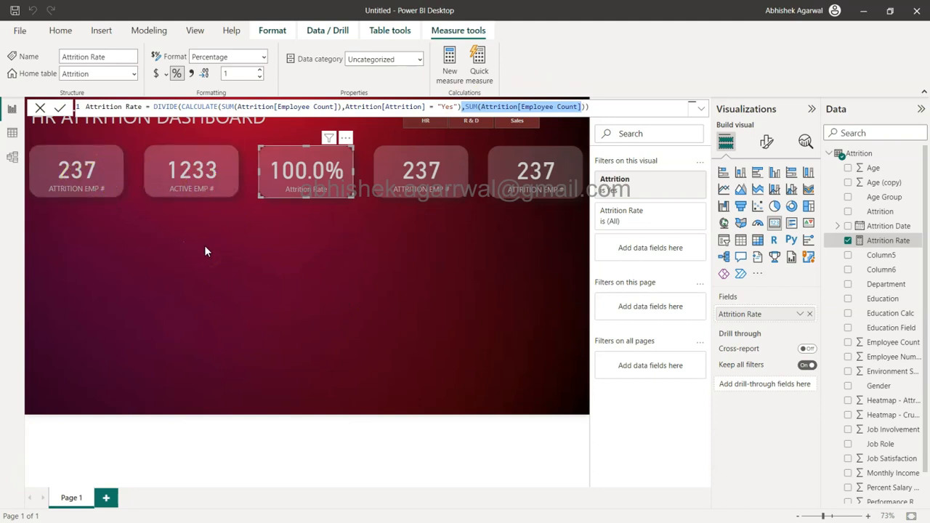
key(super+r)
key(Escape)
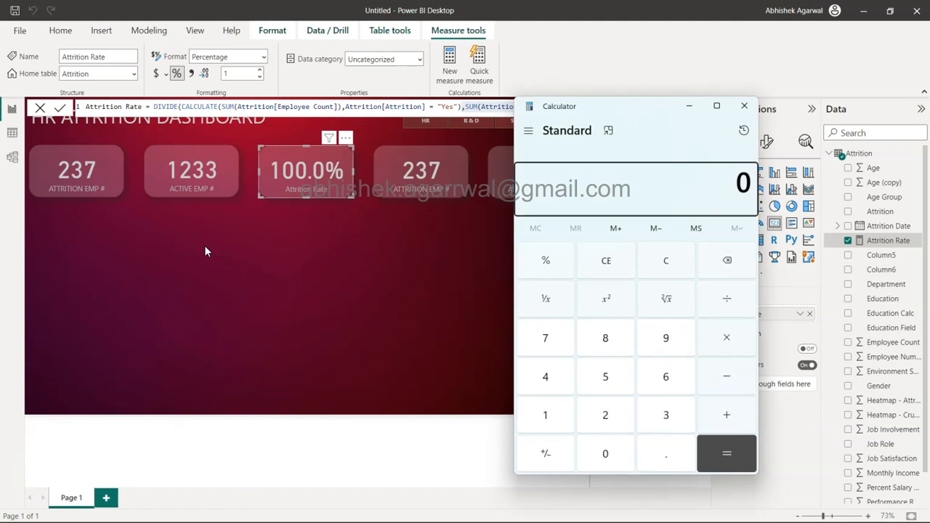
text(1233)
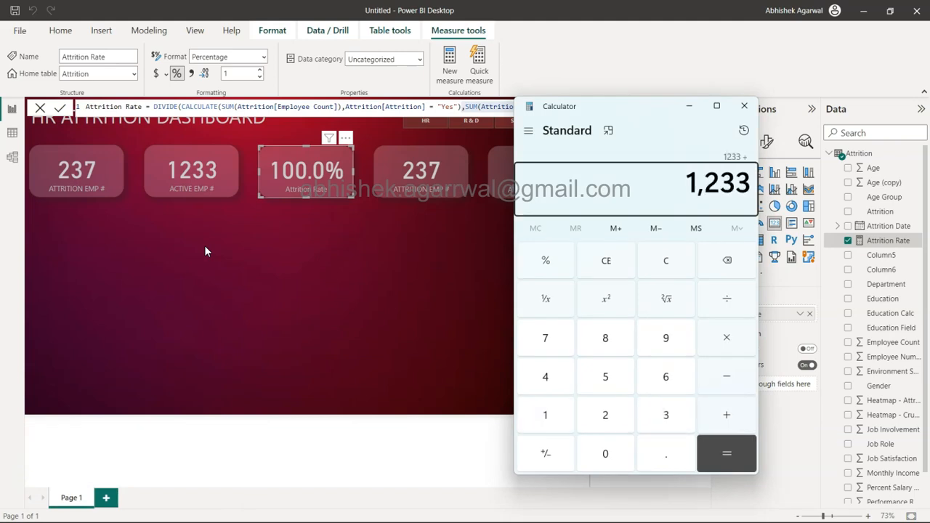
text(237)
key(Return)
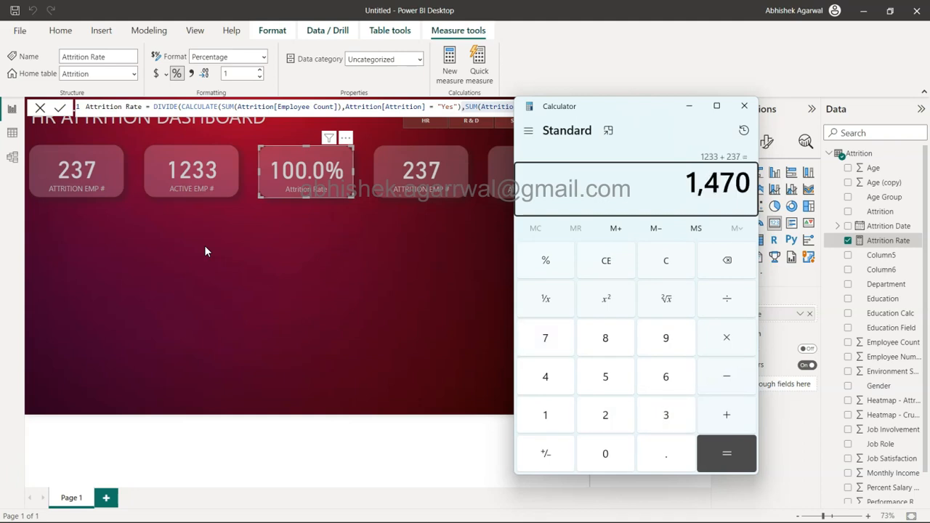
key(Escape)
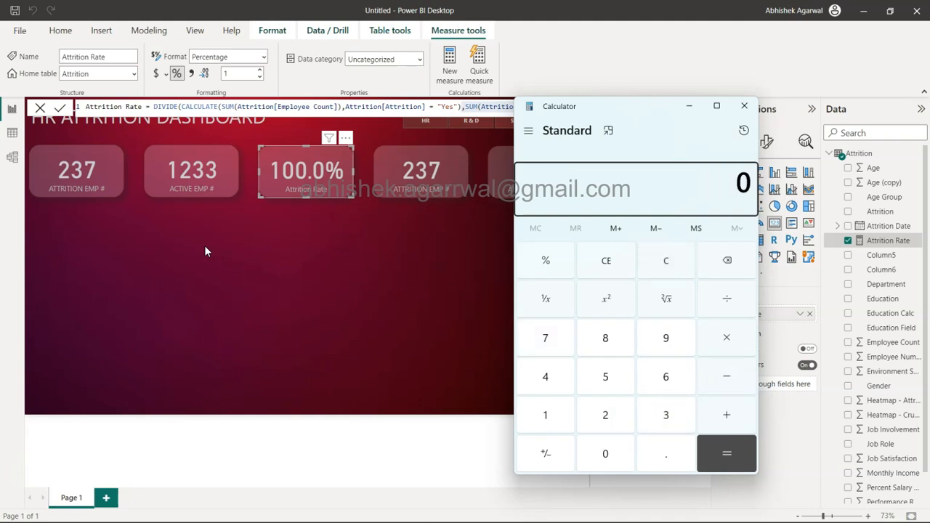
text(237)
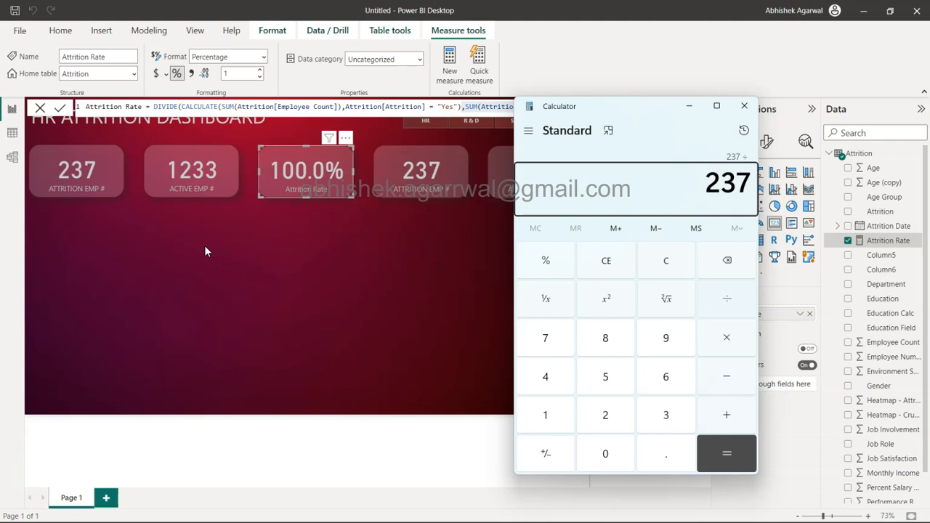
key(Escape)
text(1)
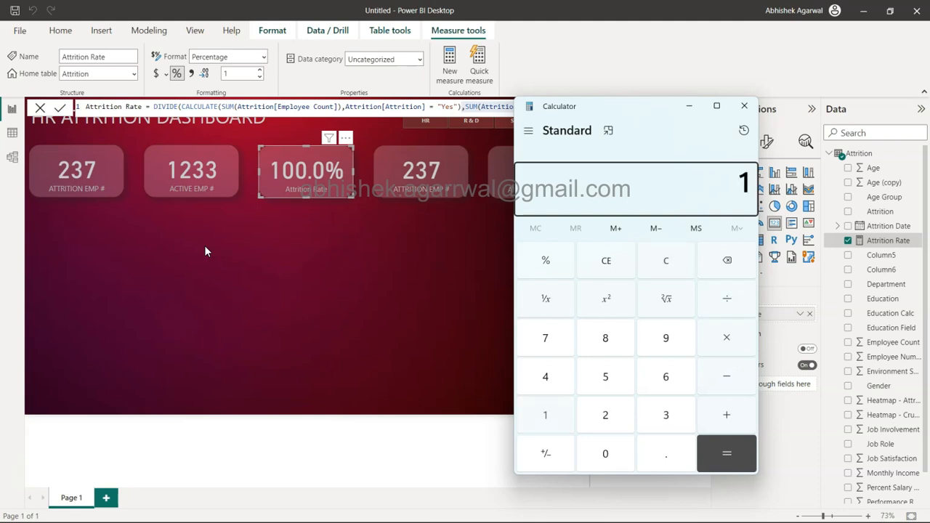
text(233)
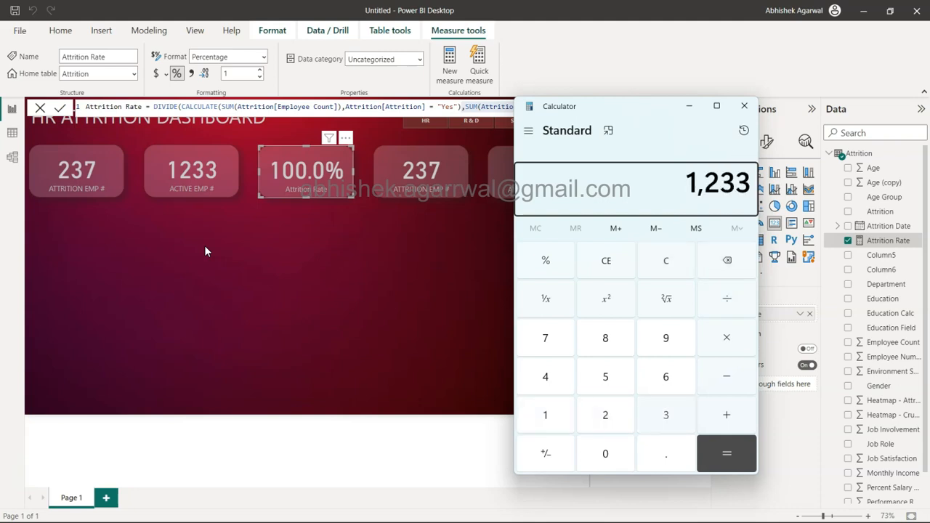
text(237)
key(Return)
key(Escape)
Step: Divide 237 by 1470 in Calculator to check the attrition rate, apply the percent function, and close Calculator
text(2)
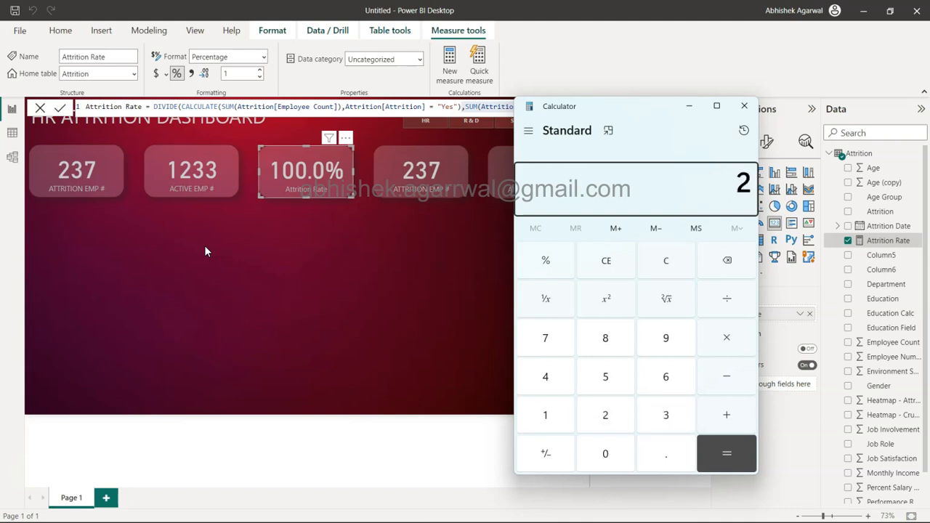
text(37/1470)
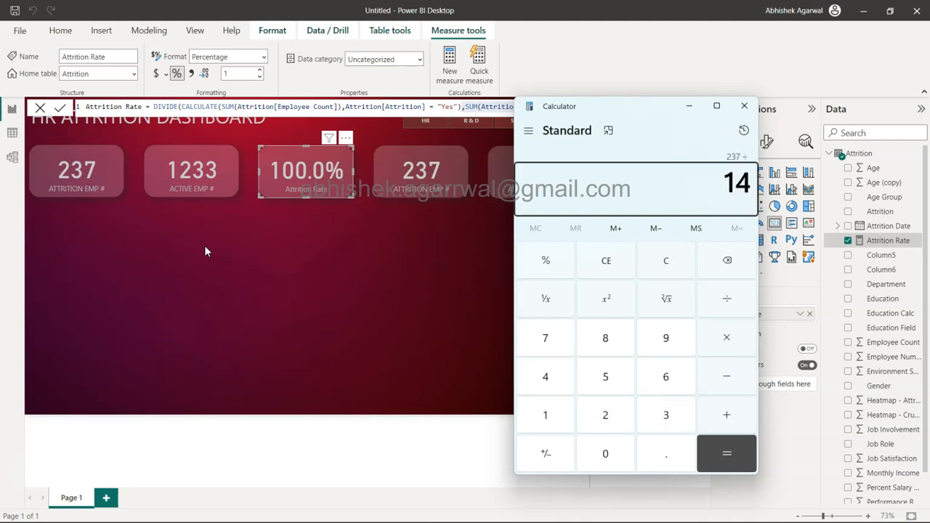
key(Return)
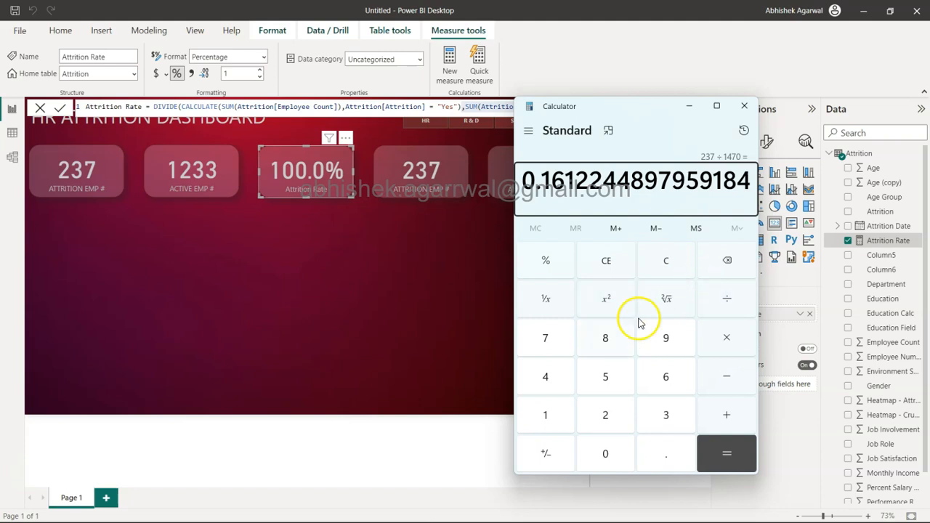
click(552, 265)
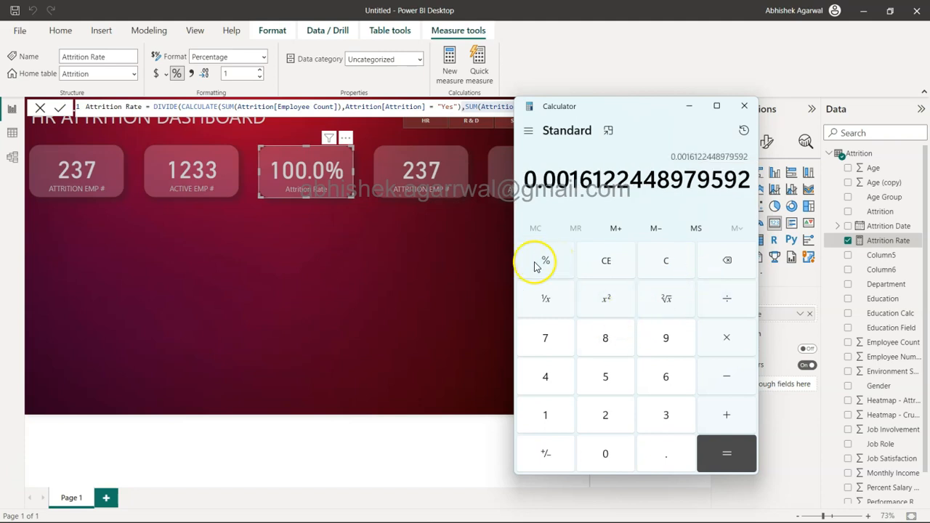
click(746, 108)
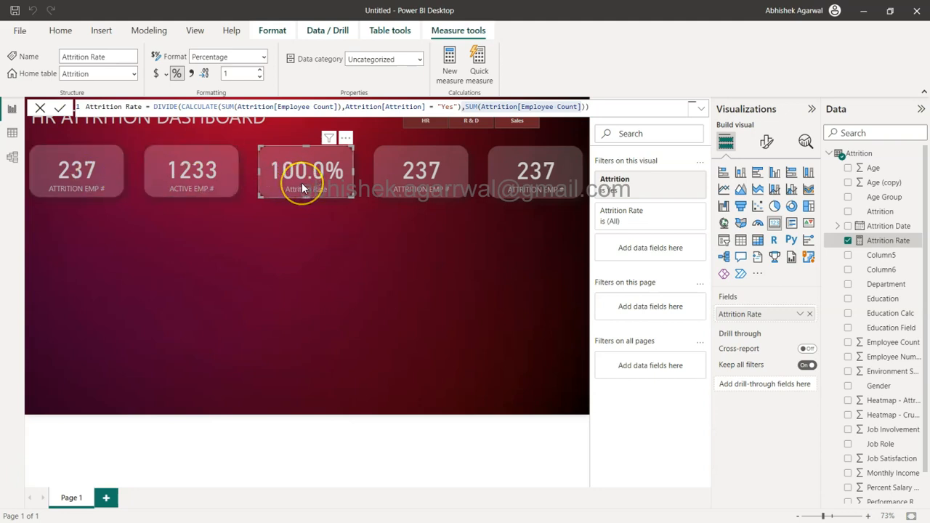
Step: Wrap the Attrition Rate denominator's SUM in CALCULATE and clear the "Yes" selection from the third card's Attrition filter
text(CALCULATE(SUM(Attrition[Employee Count])))
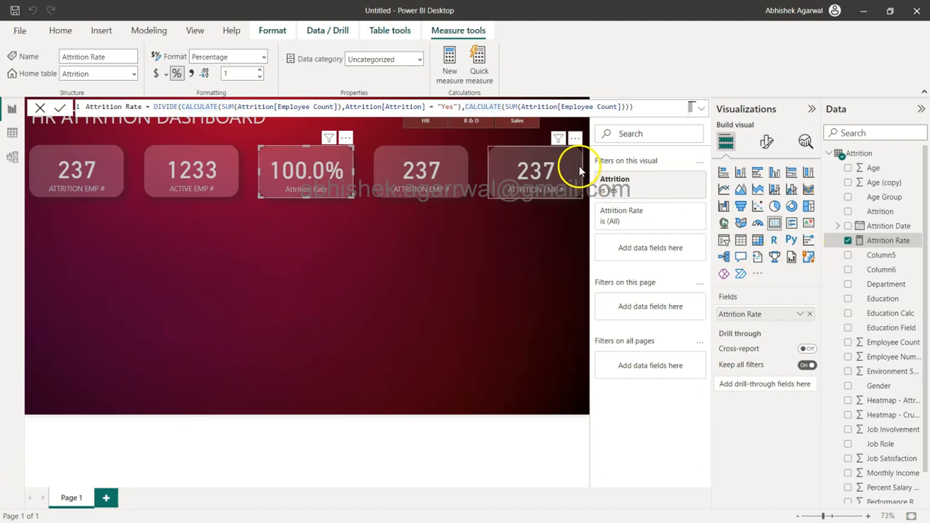
click(634, 193)
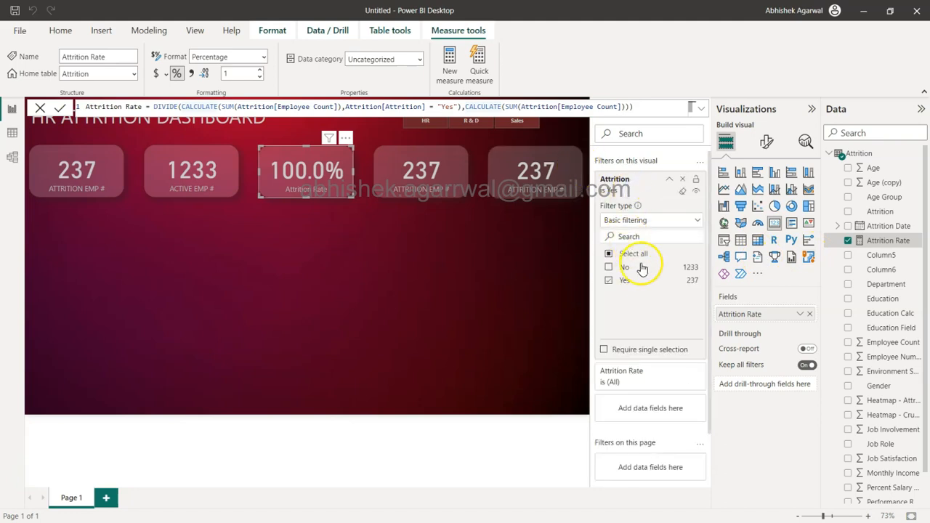
click(609, 281)
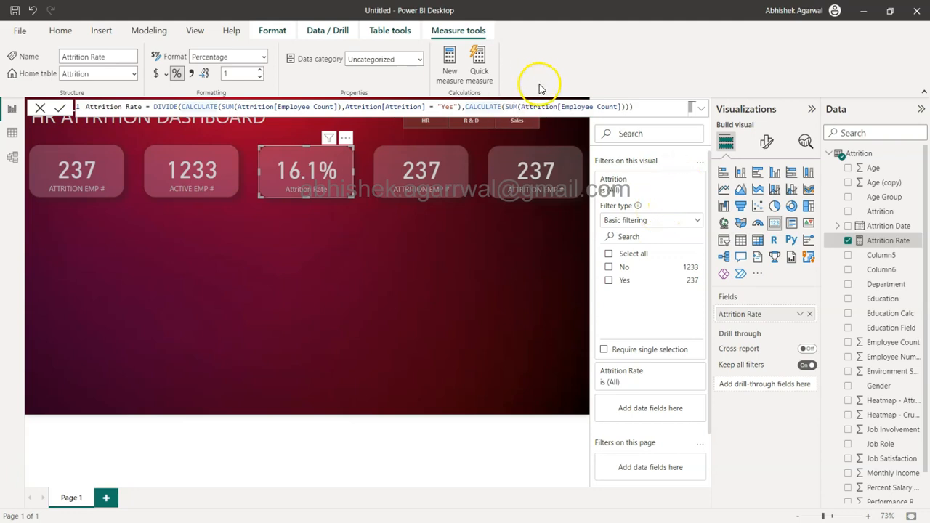
Step: Remove the CALCULATE wrapper from the denominator, leaving SUM(Attrition[Employee Count]), and commit the Attrition Rate measure
click(464, 107)
drag(464, 107, 497, 107)
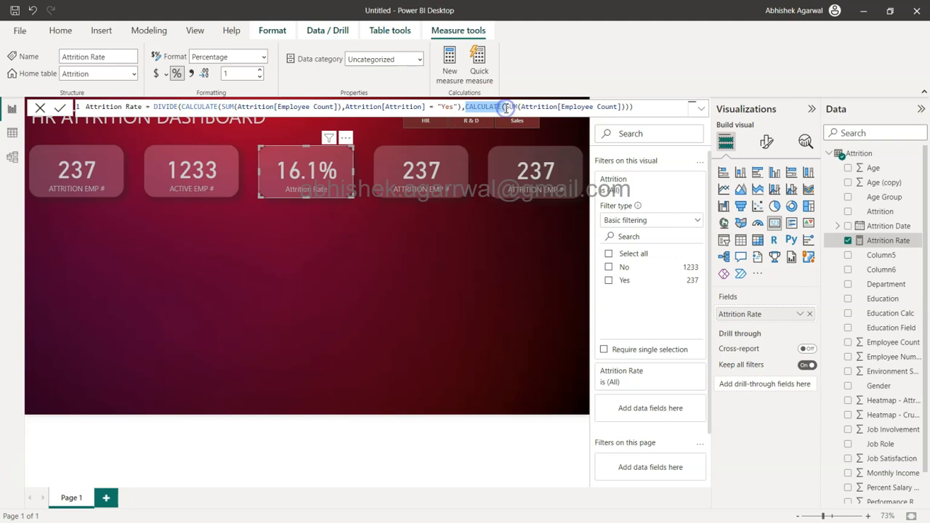
key(BackSpace)
click(591, 107)
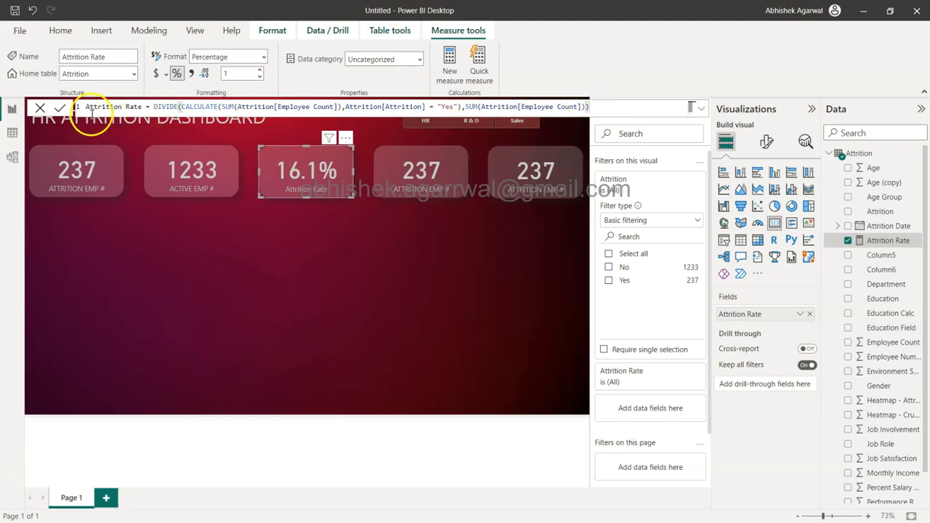
click(61, 108)
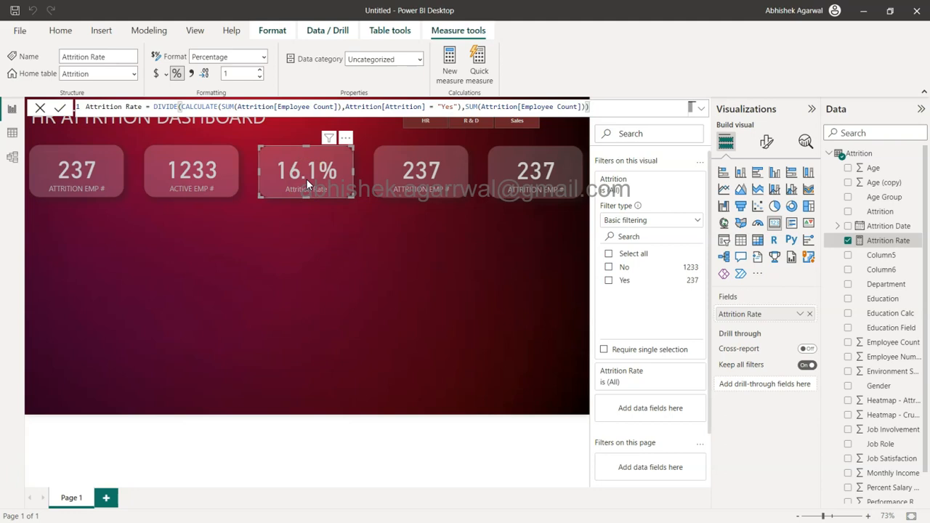
click(342, 197)
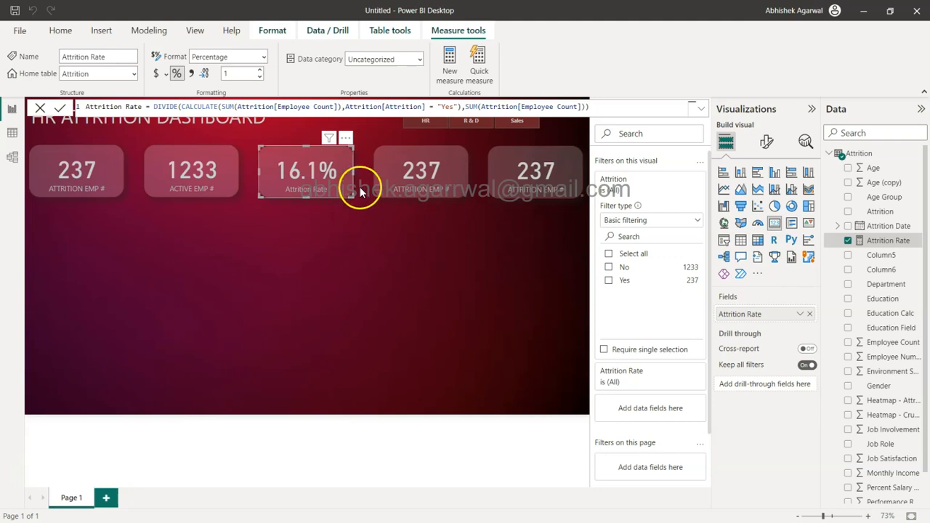
Step: Replace the fourth card's field with Age and set its aggregation to Average
click(424, 183)
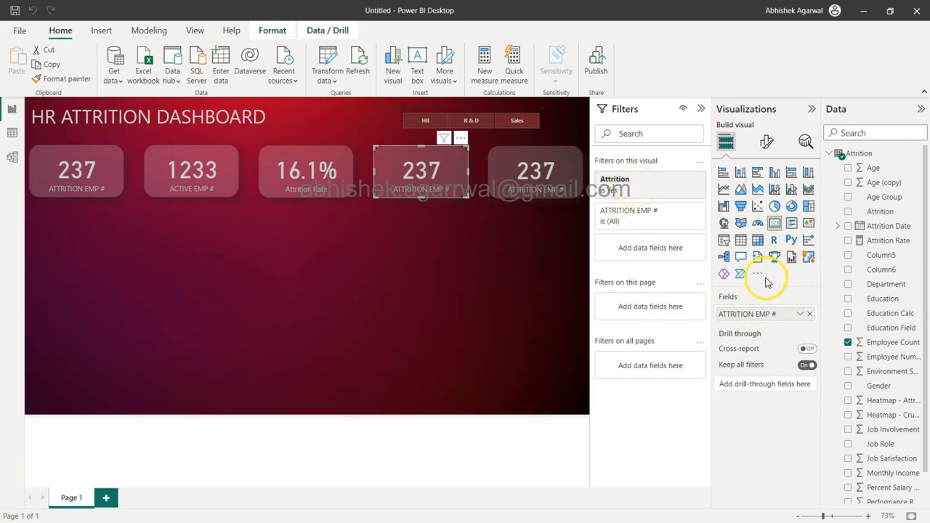
click(874, 169)
drag(874, 170, 766, 317)
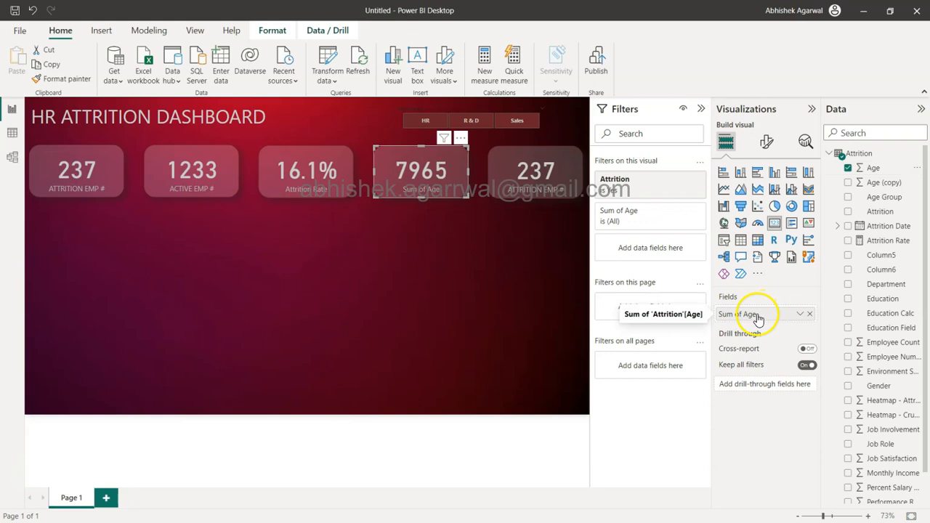
click(801, 317)
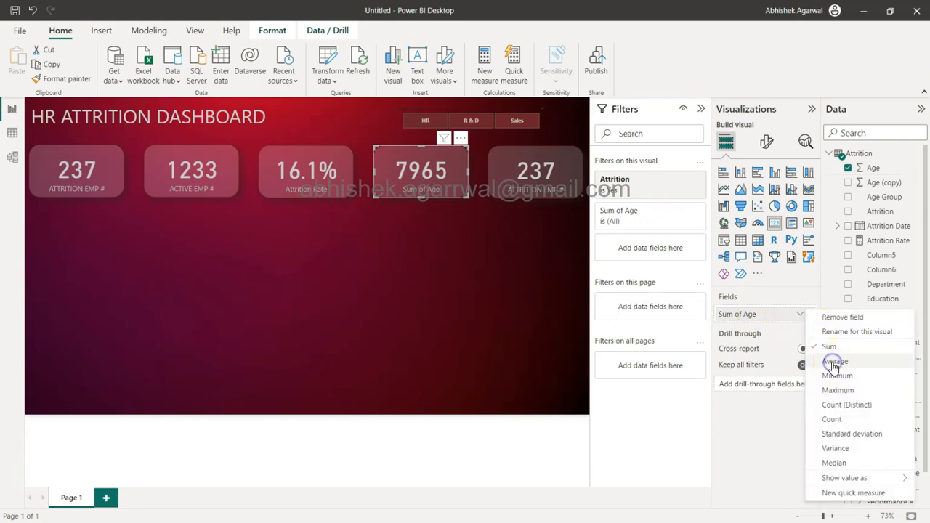
click(834, 361)
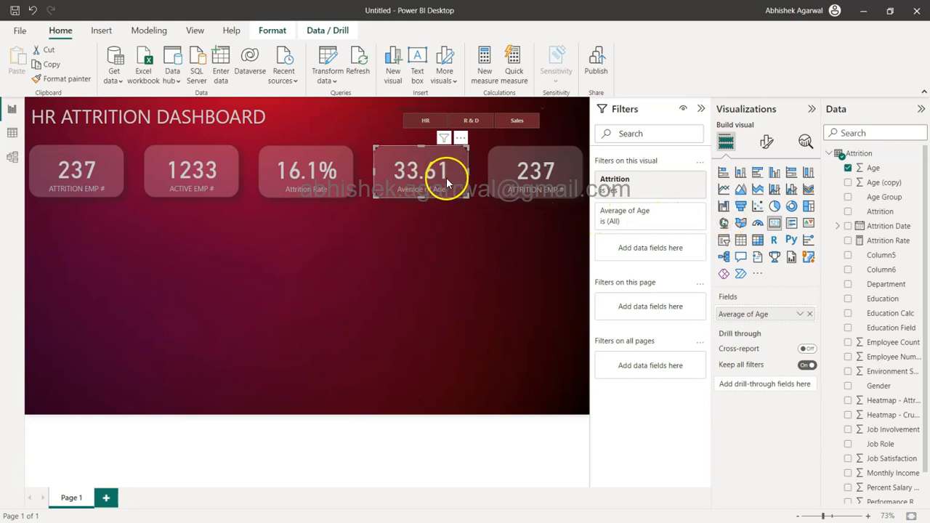
Step: Format the Age column as a percentage with 1 decimal place
click(874, 168)
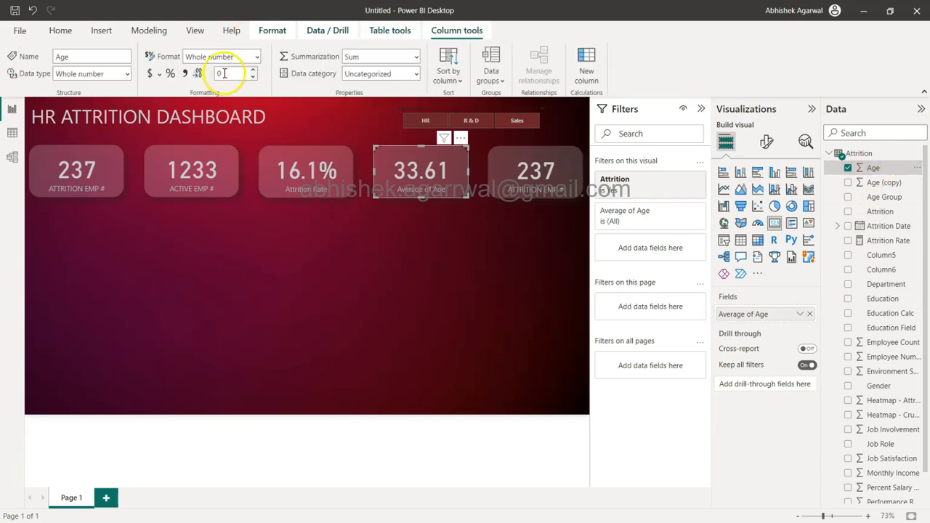
click(170, 74)
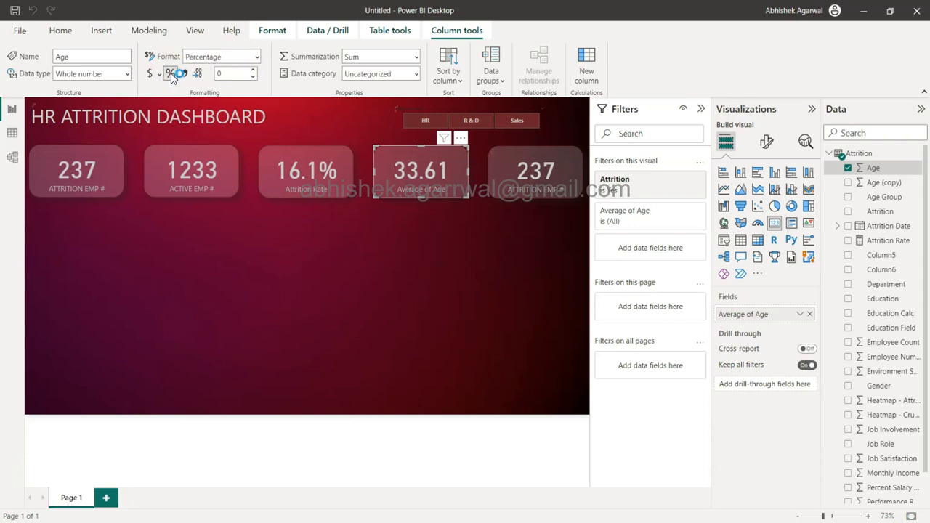
click(197, 73)
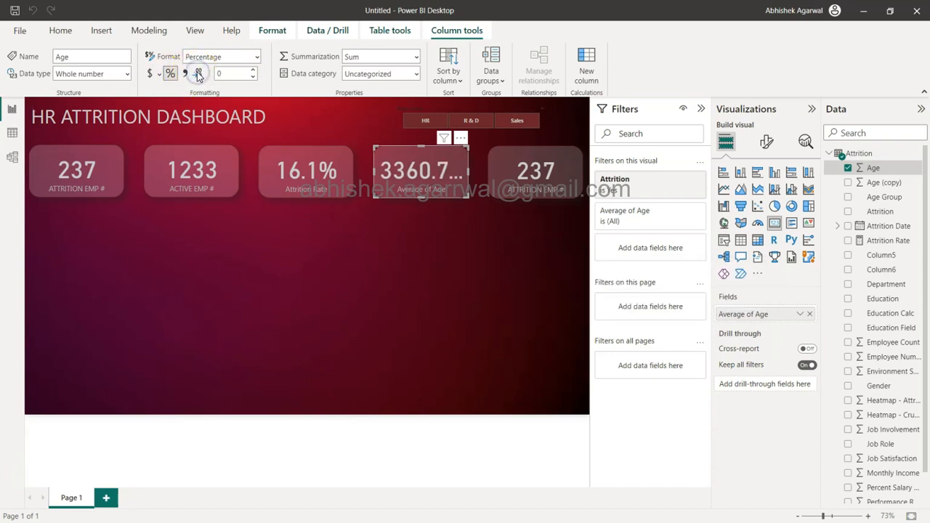
click(198, 75)
click(198, 75)
click(254, 70)
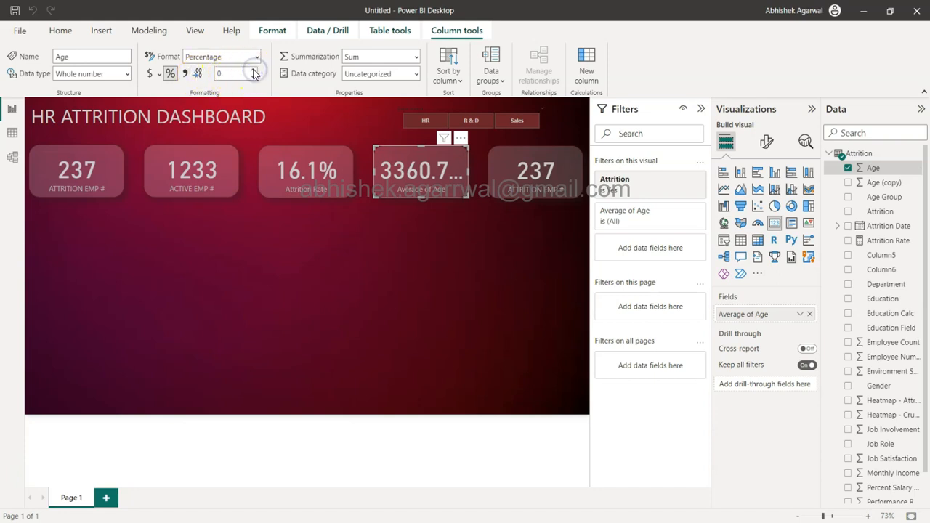
click(253, 74)
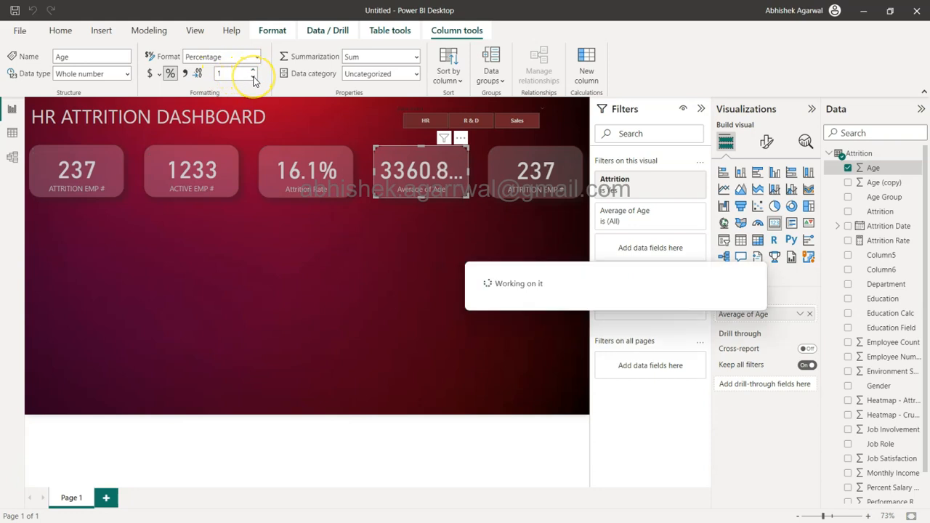
Step: Try the Currency format with automatic decimal places on the Age column
click(198, 75)
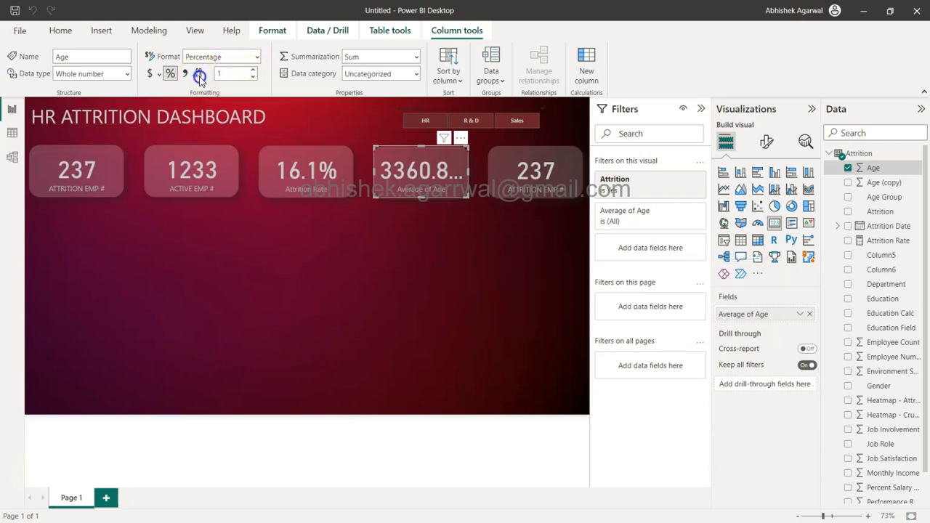
click(150, 74)
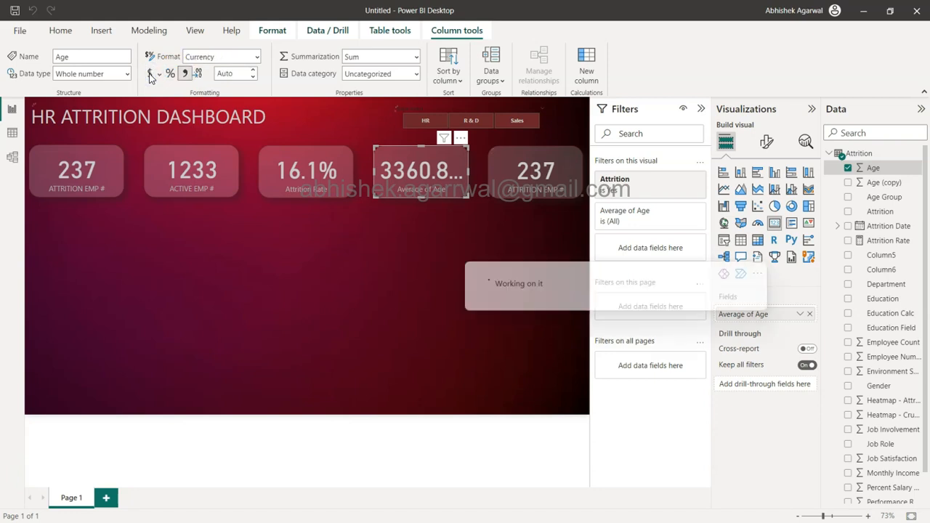
click(198, 74)
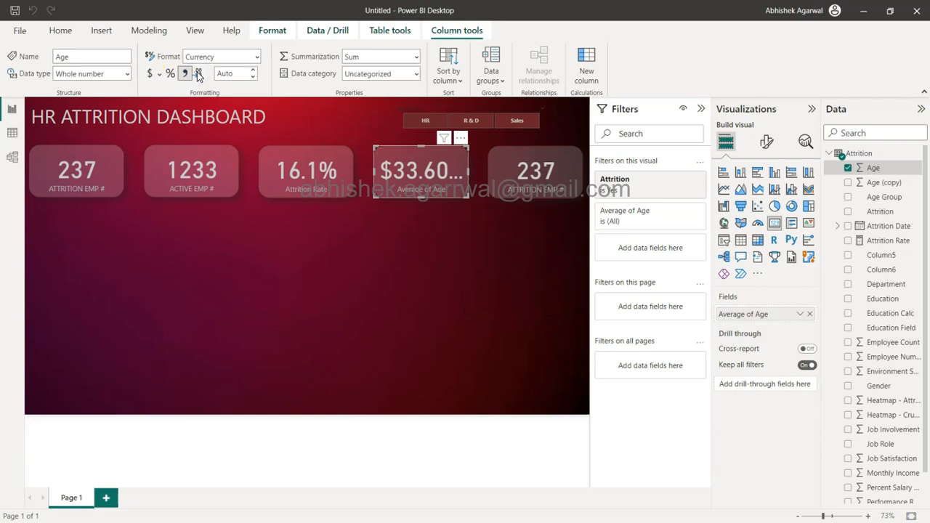
Step: Set the Age column's format to Whole number and try entering Auto as its number of decimal places
click(256, 58)
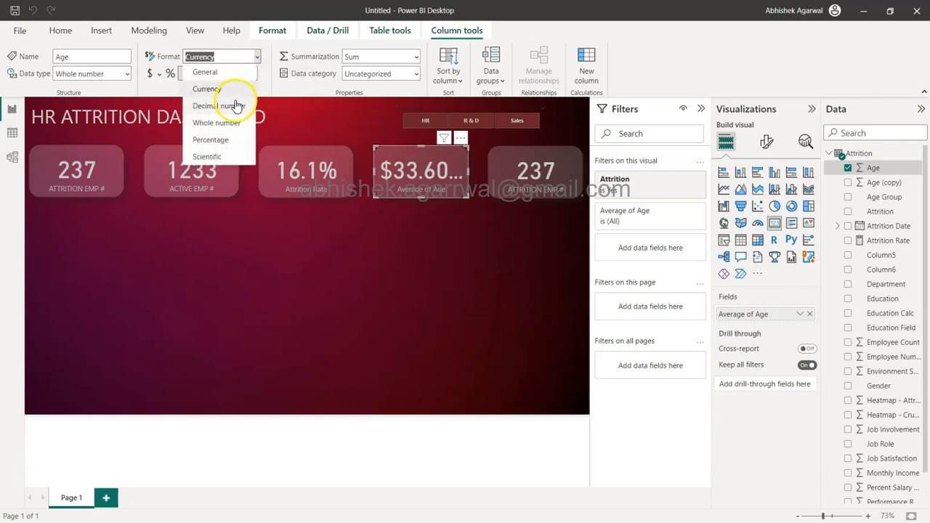
click(225, 122)
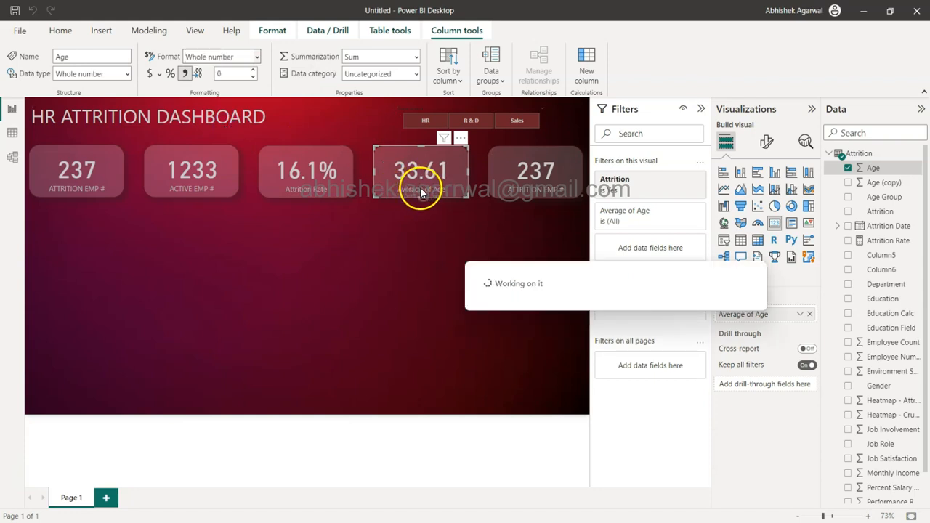
double_click(233, 75)
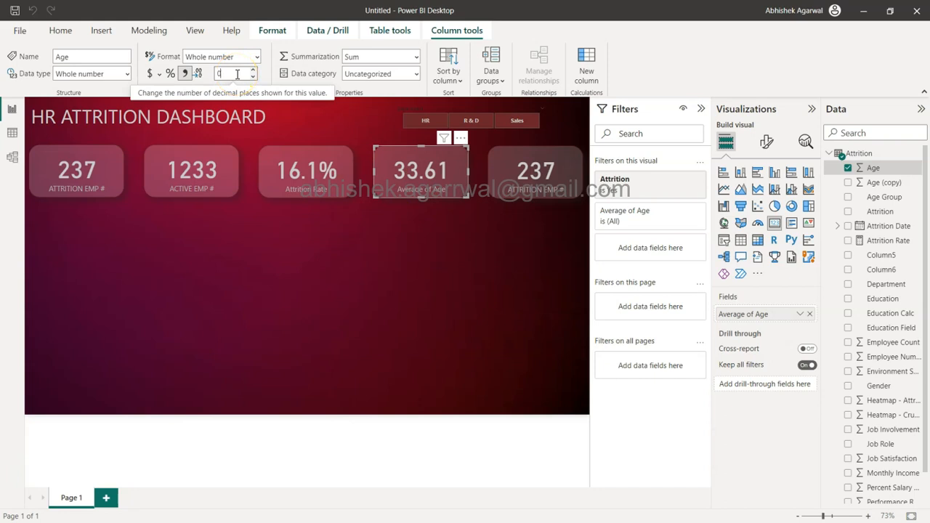
key(Tab)
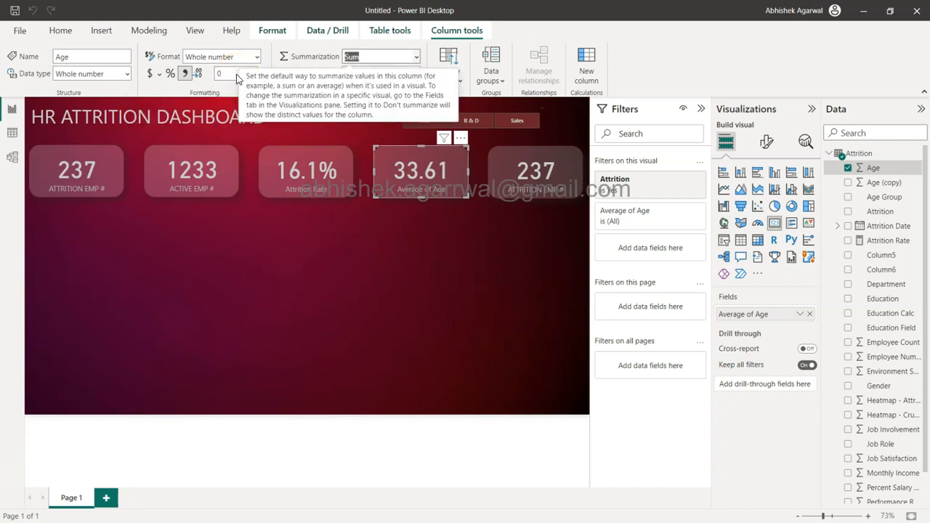
double_click(223, 76)
text(A)
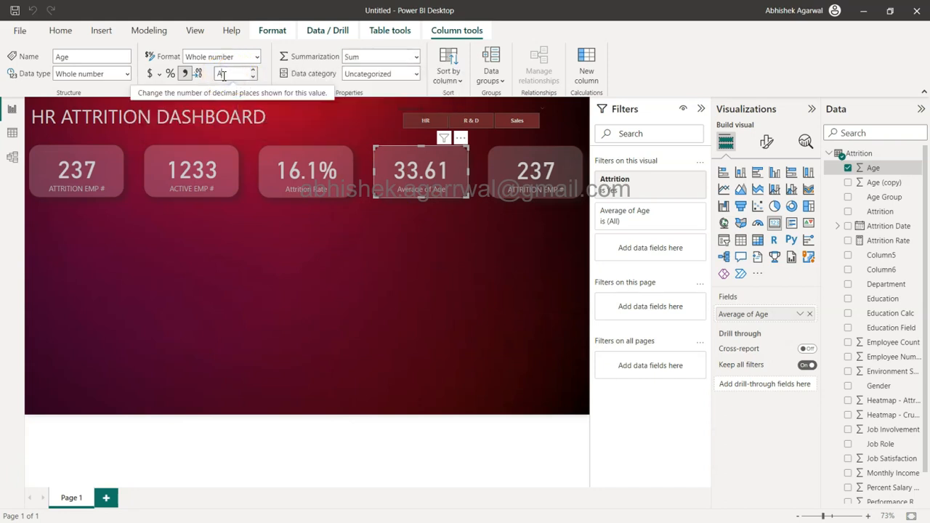
text(uto)
key(Tab)
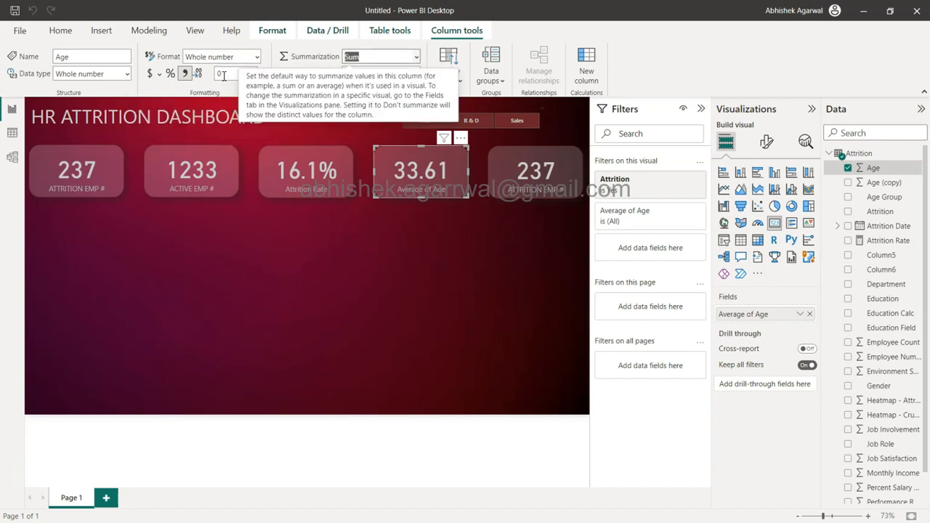
Step: Try the Decimal number format with 0 decimal places on Age and restore the Whole number format
click(236, 74)
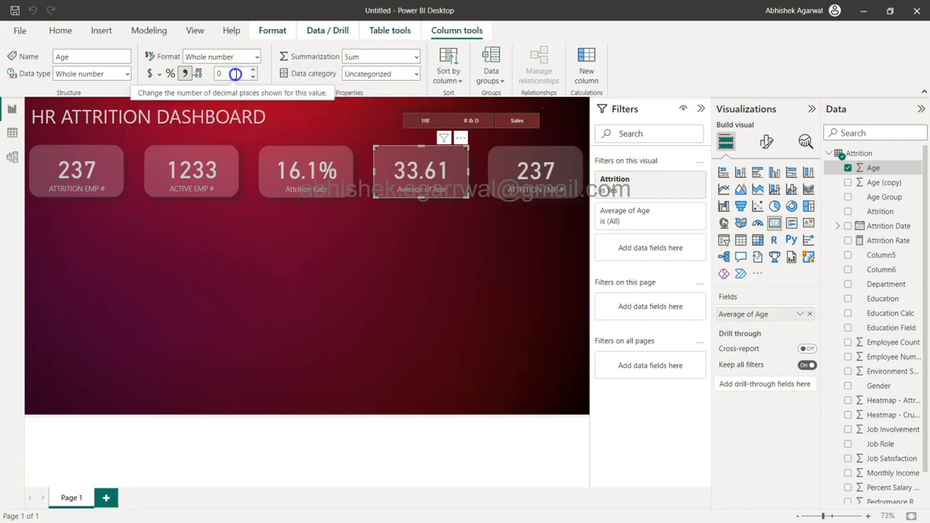
click(198, 76)
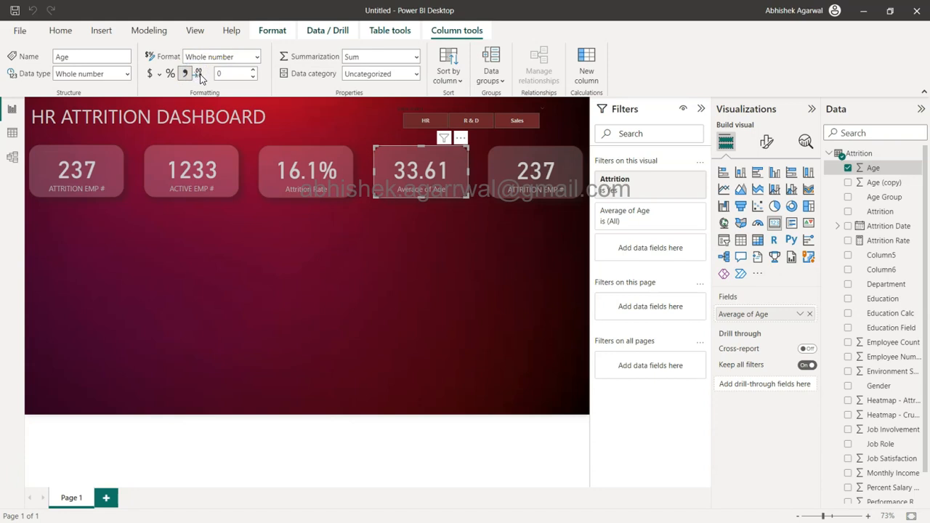
click(257, 57)
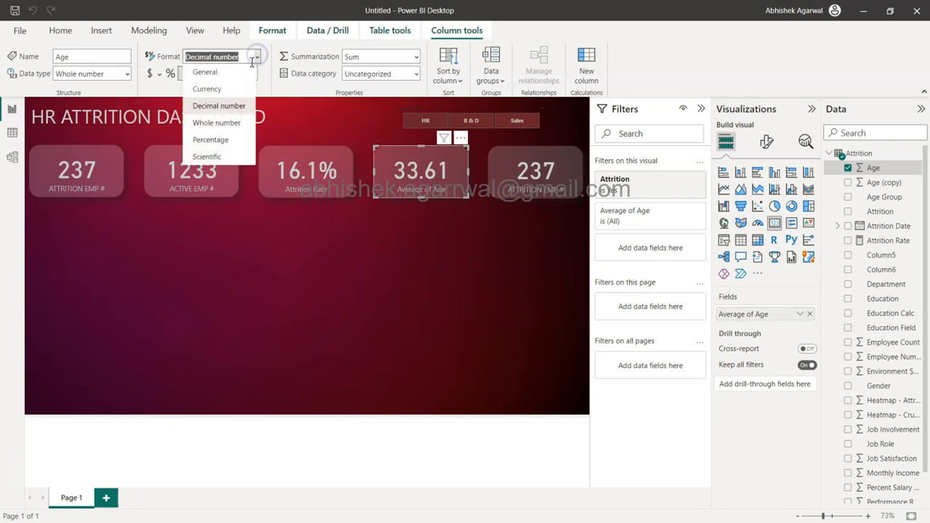
click(217, 123)
Step: Raise the Age column's decimal places to 1 and lower them back to 0
click(256, 73)
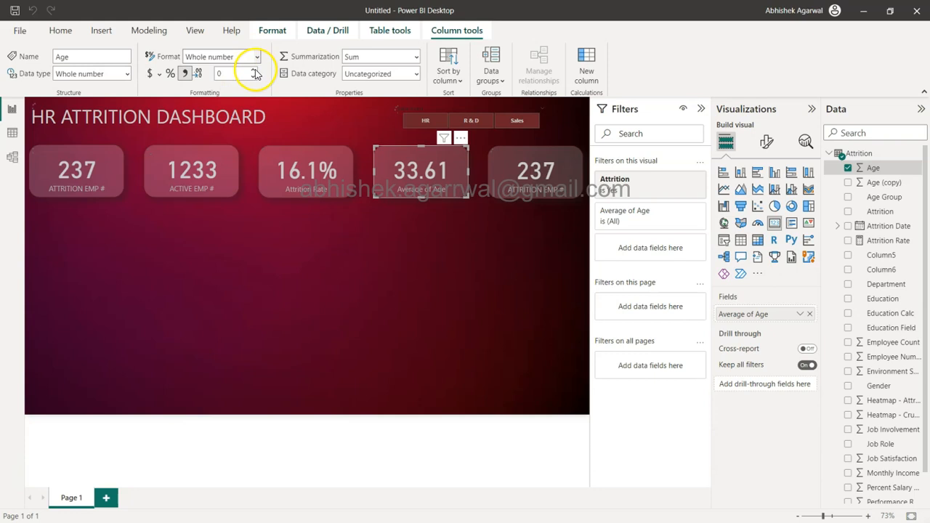
click(254, 70)
click(255, 83)
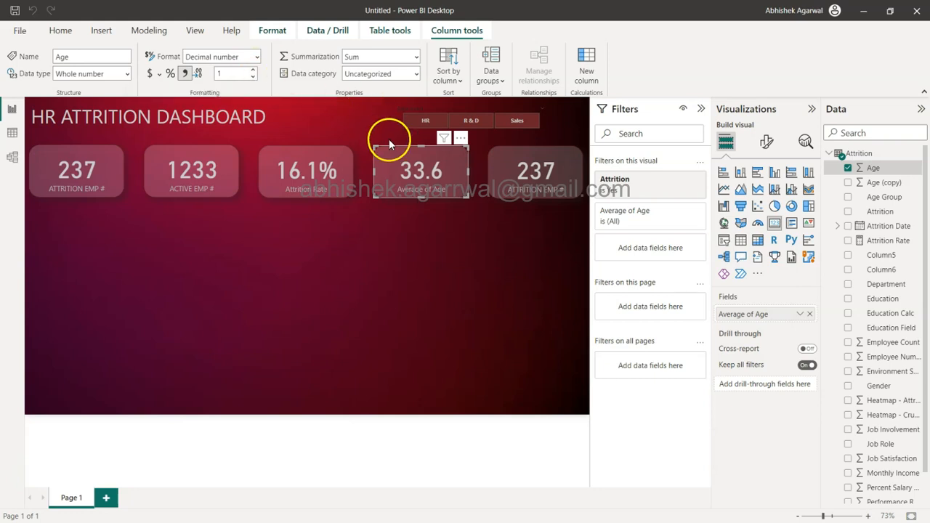
click(253, 72)
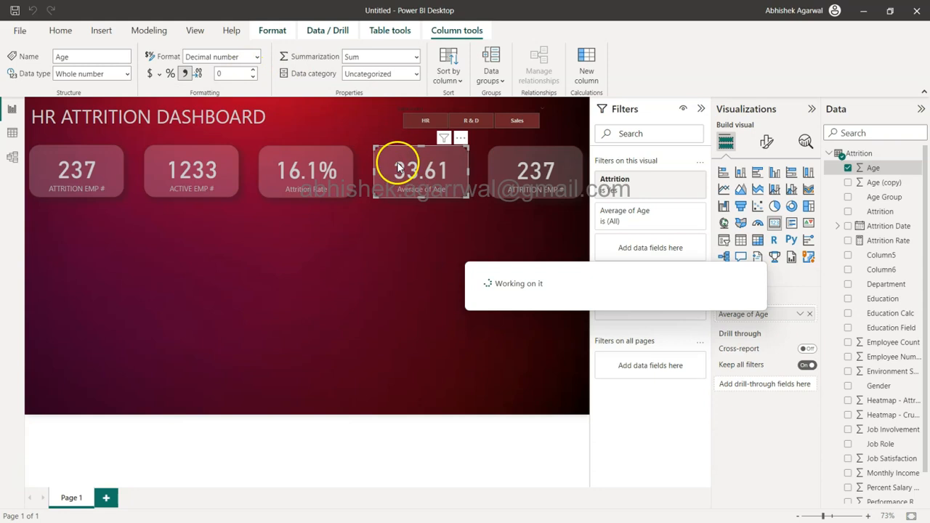
Step: Reapply the Whole number format to Age and step its decimal places up to 1 and back to 0
click(255, 57)
click(234, 125)
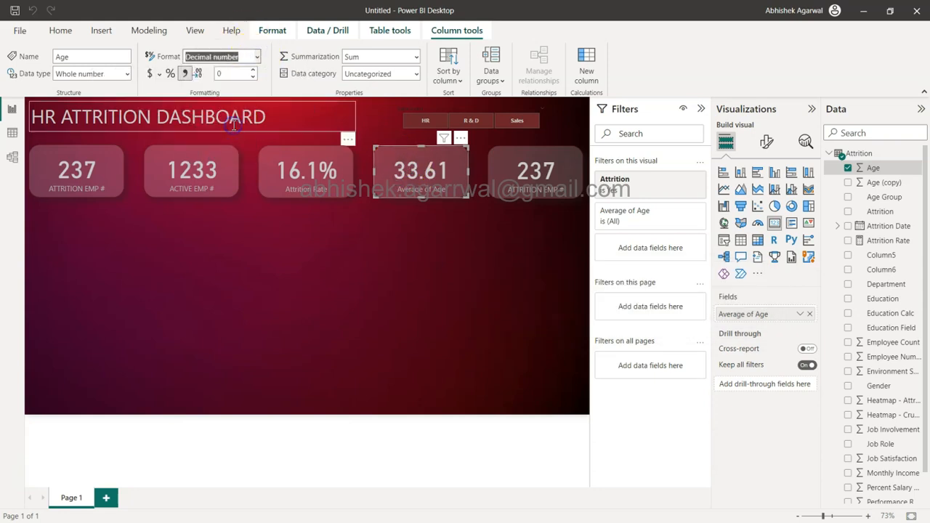
click(254, 72)
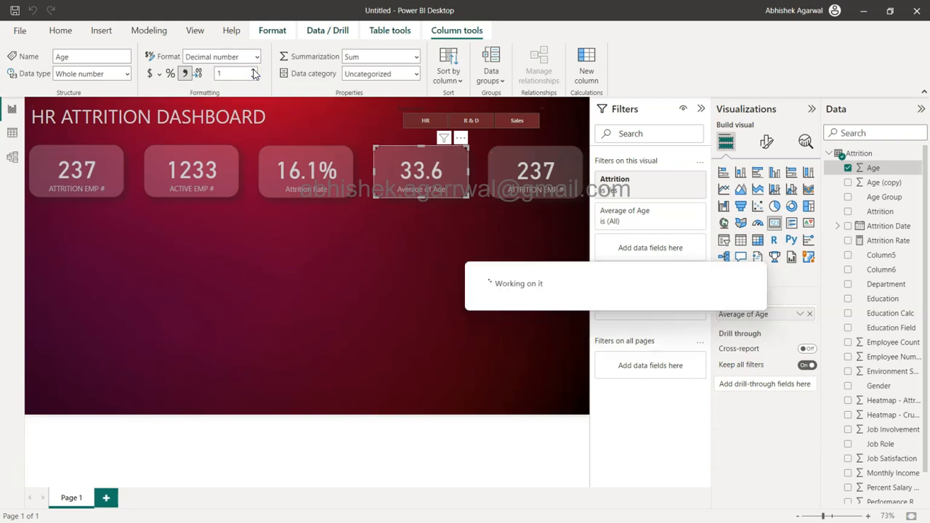
click(255, 79)
click(255, 78)
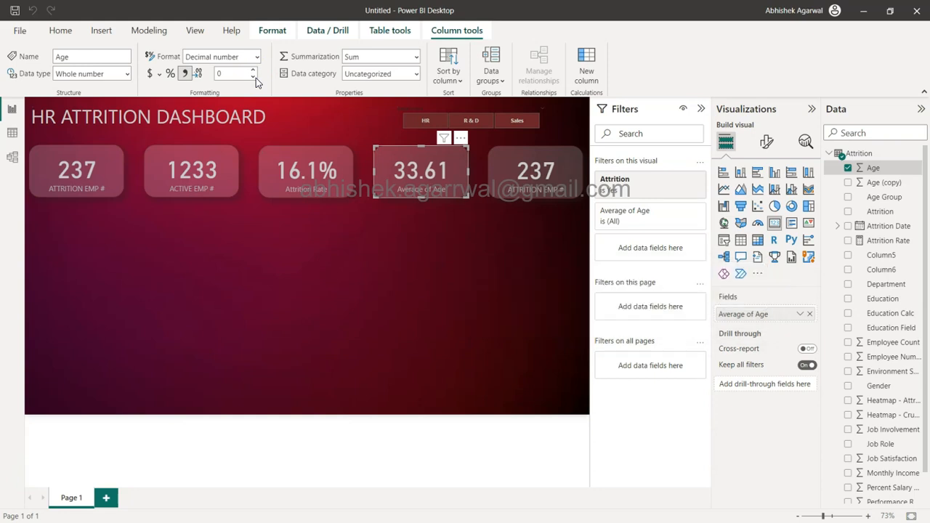
Step: Turn off the thousands separator for the Age column and set its decimal places to 1
drag(234, 74, 208, 78)
click(186, 74)
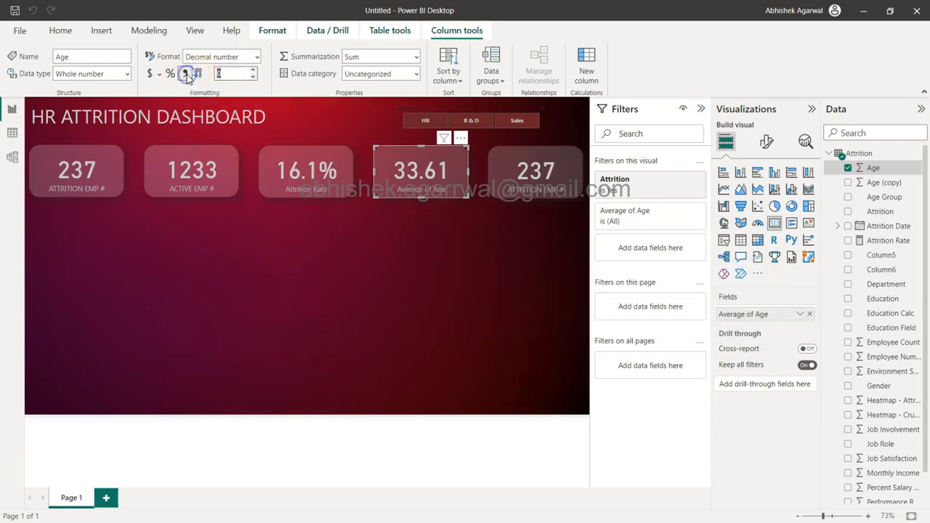
click(253, 74)
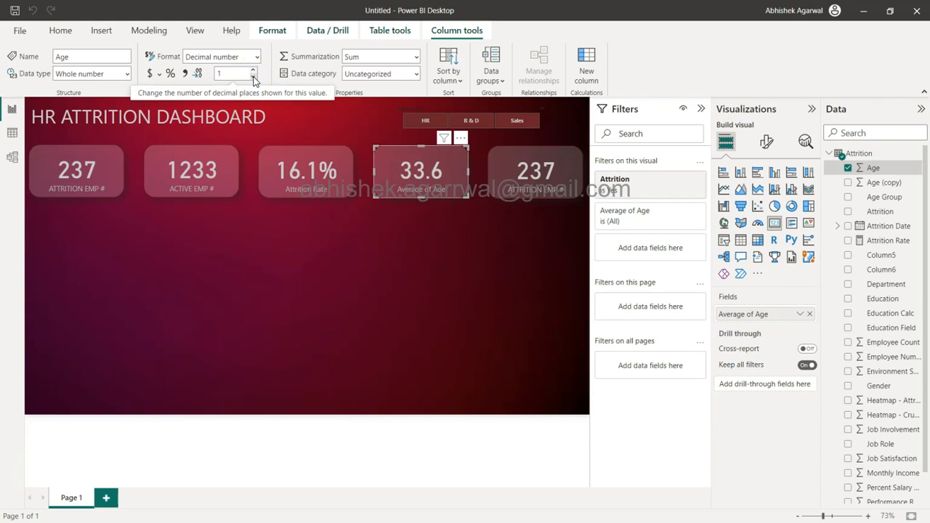
Step: Reset the Age column's format through Whole number and adjust it to Decimal number with 0 decimal places
click(257, 56)
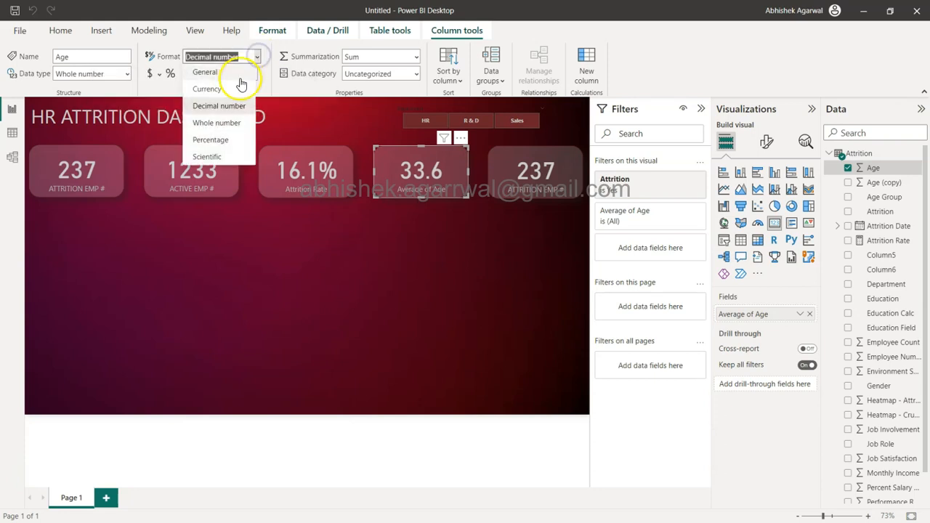
click(232, 122)
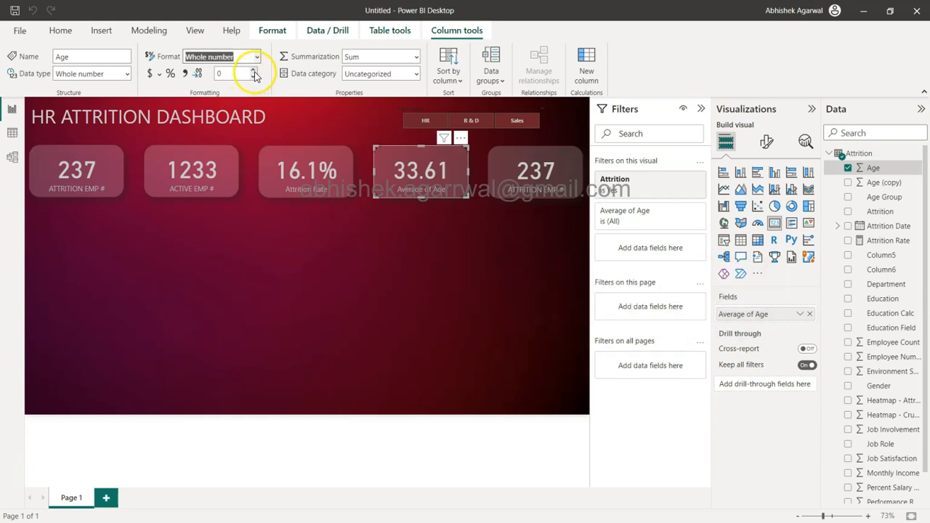
click(254, 77)
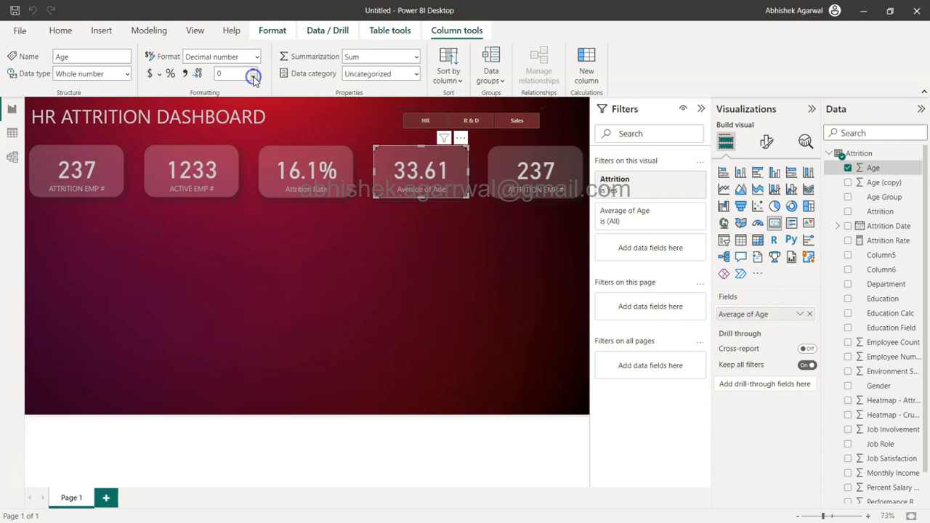
Step: Change the Age column's data type to Fixed decimal number
click(123, 75)
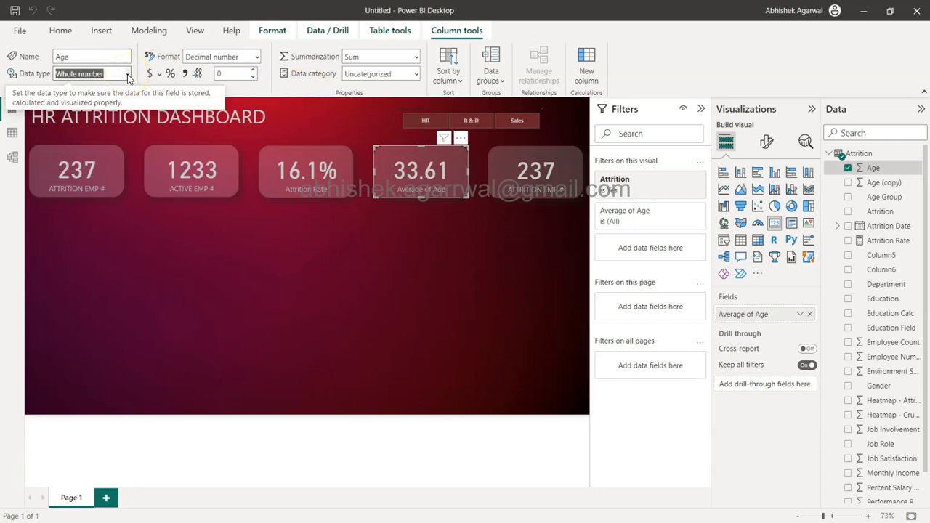
click(127, 75)
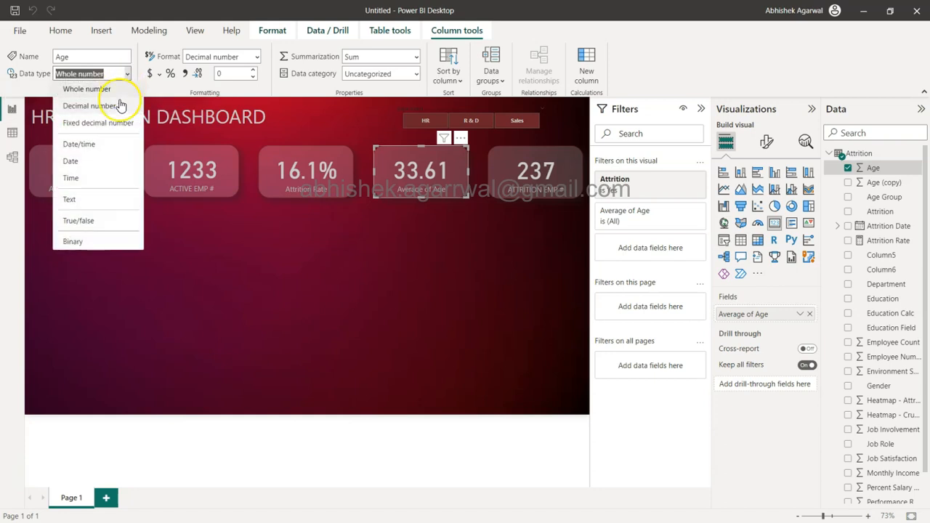
click(114, 123)
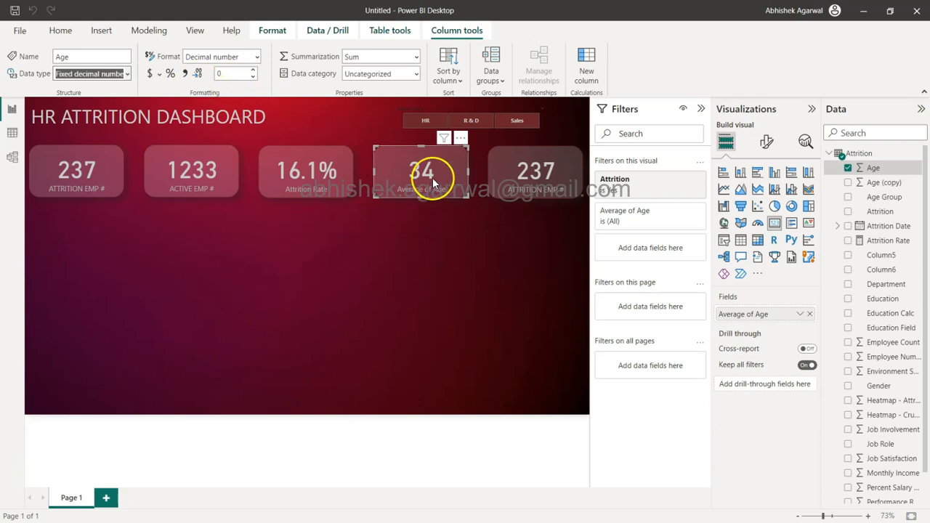
Step: Replace the fifth card's field with Monthly Income and set its aggregation to Average
click(536, 185)
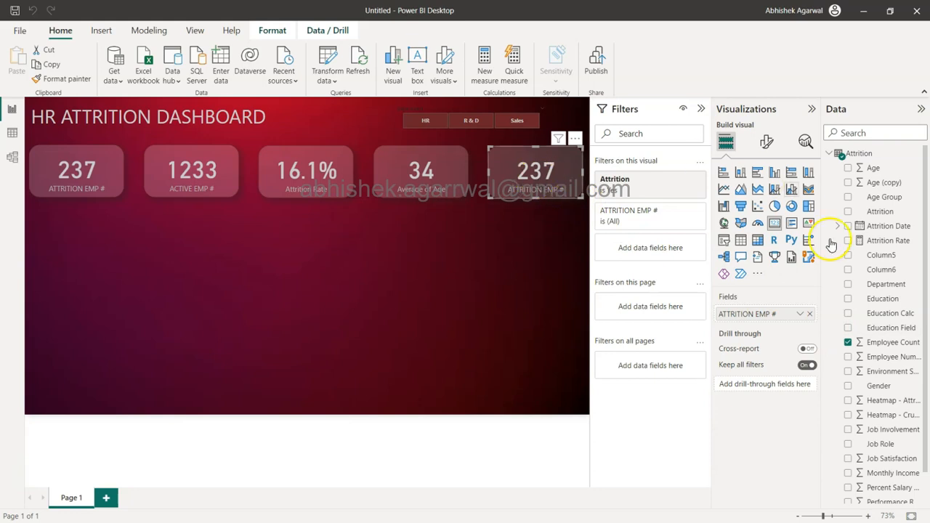
scroll(885, 404, down, 1)
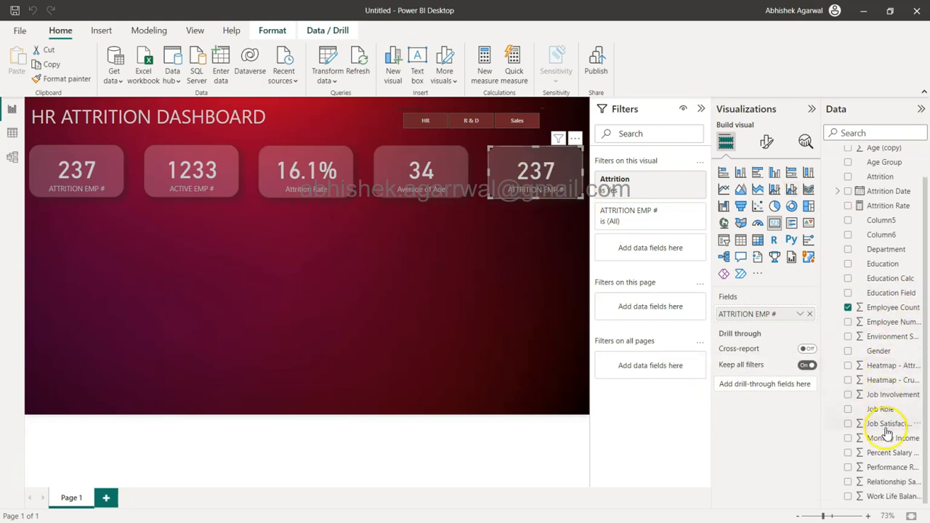
drag(883, 438, 768, 314)
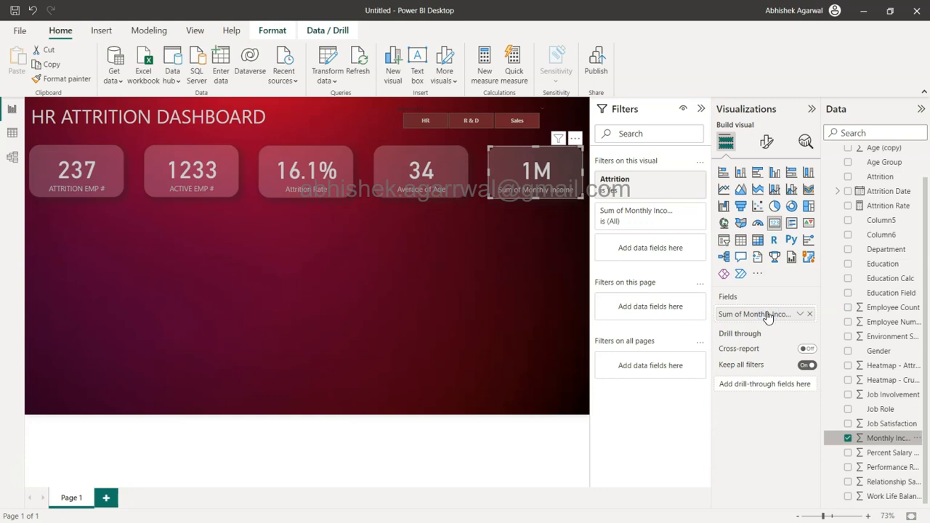
click(800, 314)
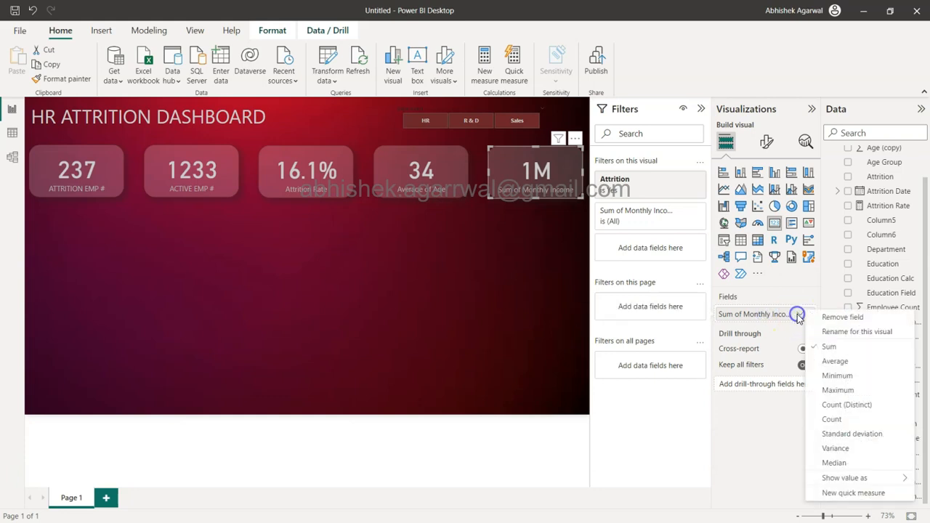
click(836, 362)
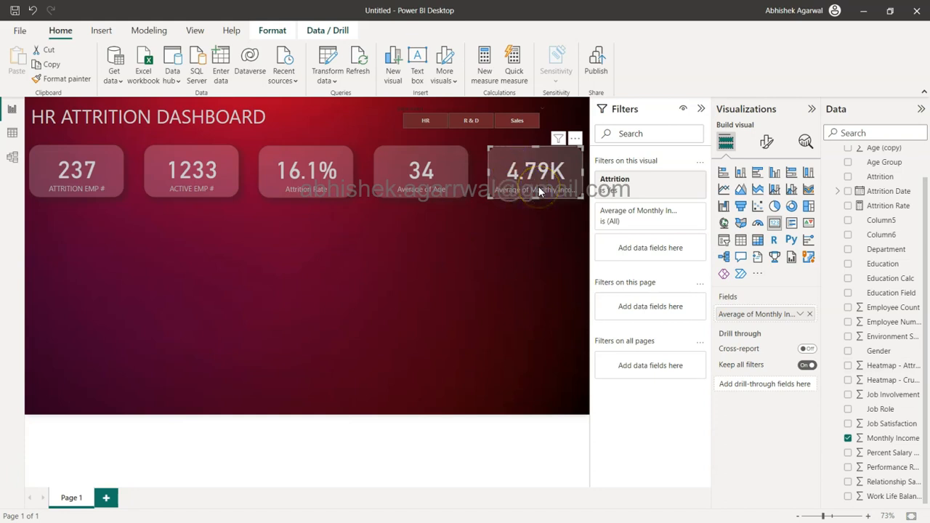
Step: Rename the fifth card's field for this visual as "AVG Monhtly Income"
double_click(753, 318)
text(A)
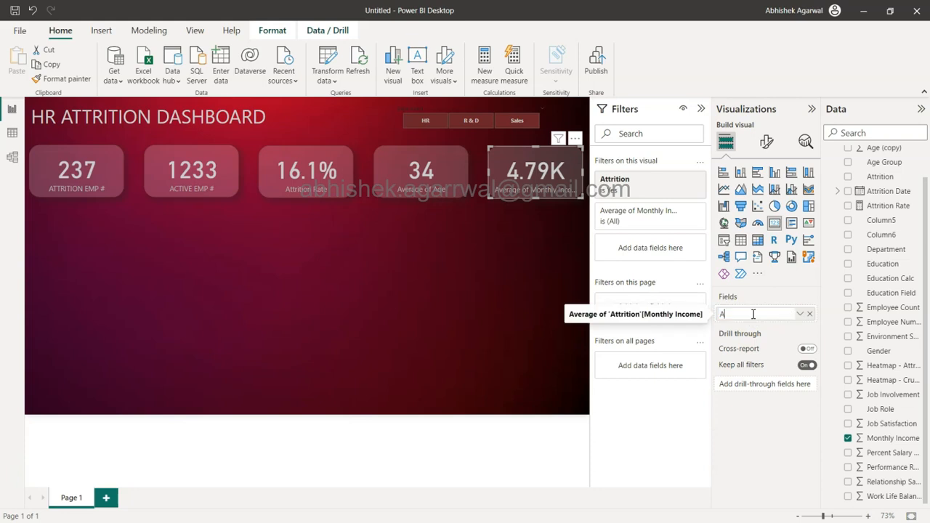
text(VG )
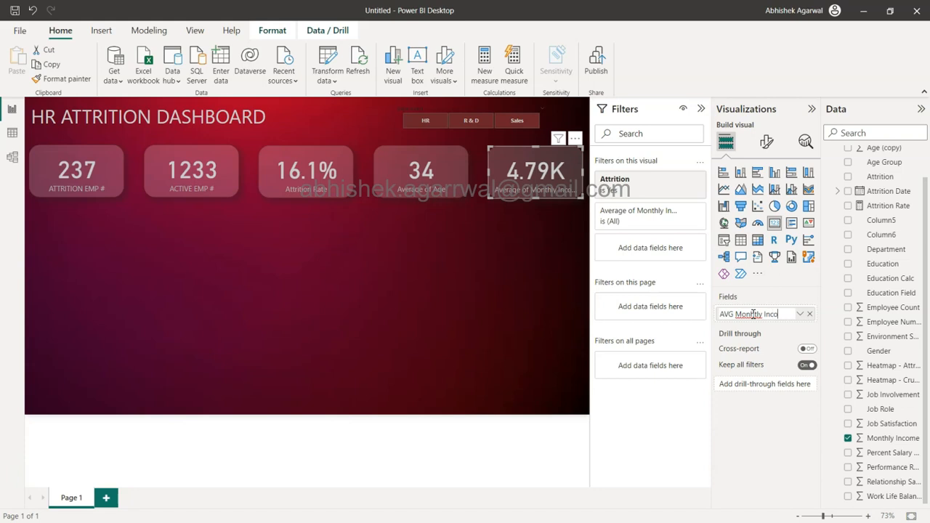
text(Monhtly Income)
key(Return)
Step: Rename the fifth card's field for this visual as "AVG MONTHLY INCOME" in capitals
double_click(754, 316)
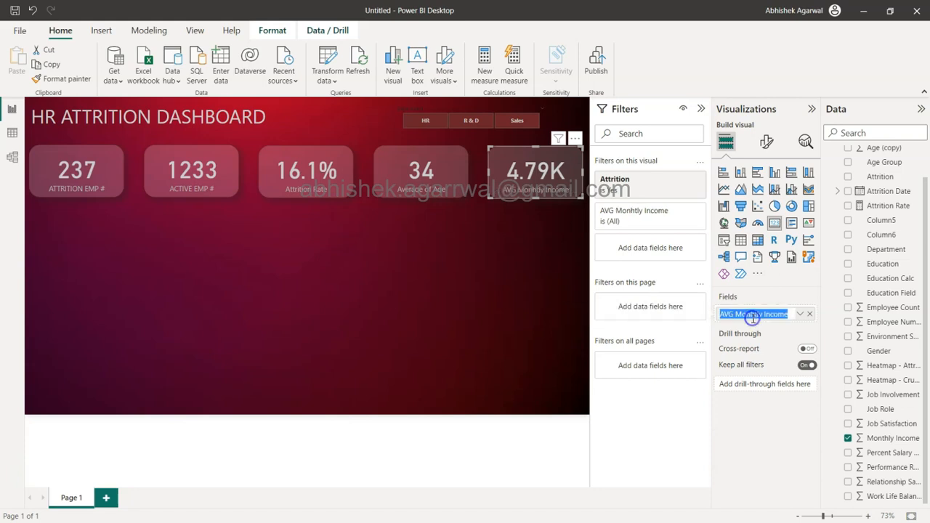
click(754, 318)
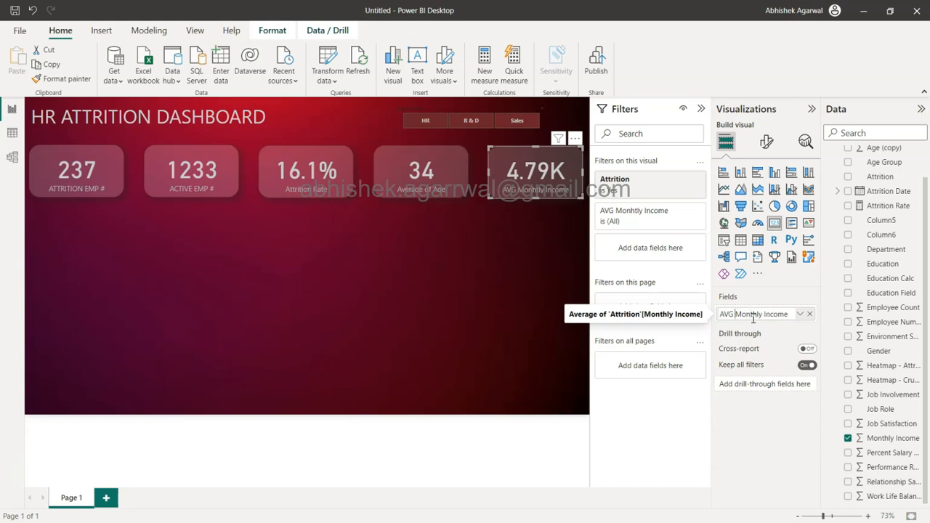
double_click(754, 318)
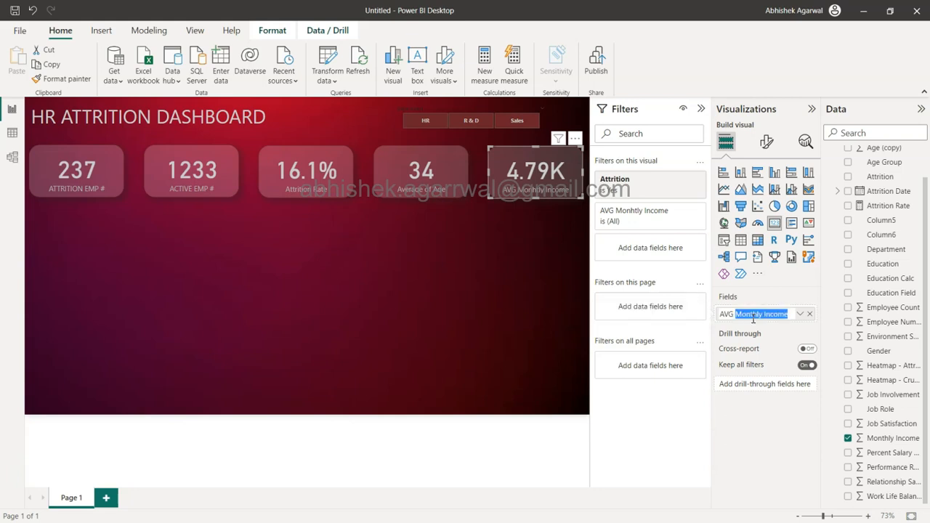
text(MONTHLY)
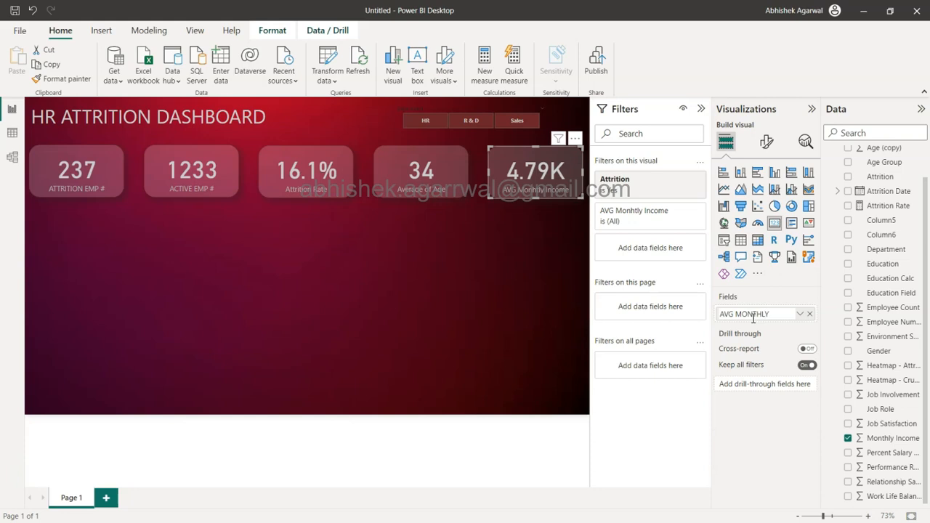
text( INCOME)
key(Return)
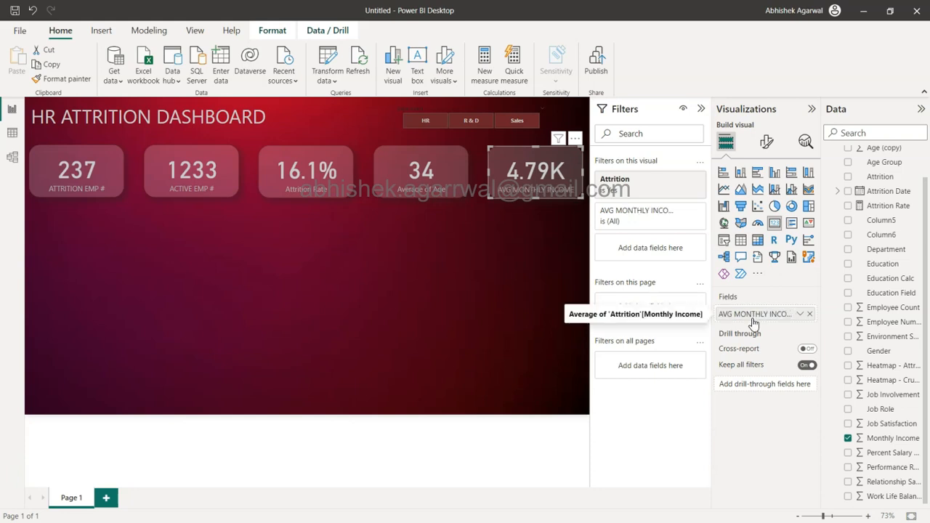
click(530, 190)
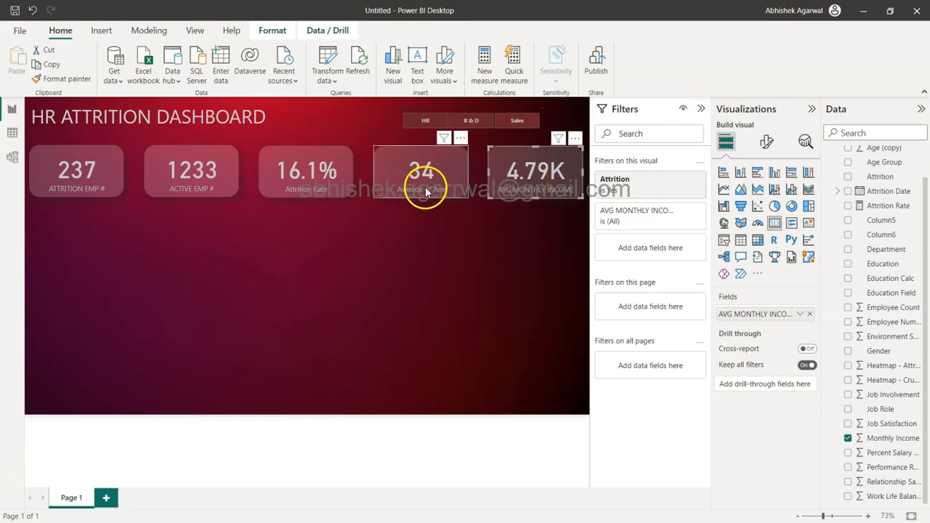
Step: Add a donut chart below the first KPI card and enlarge it downwards, sideways and up towards the cards
click(429, 250)
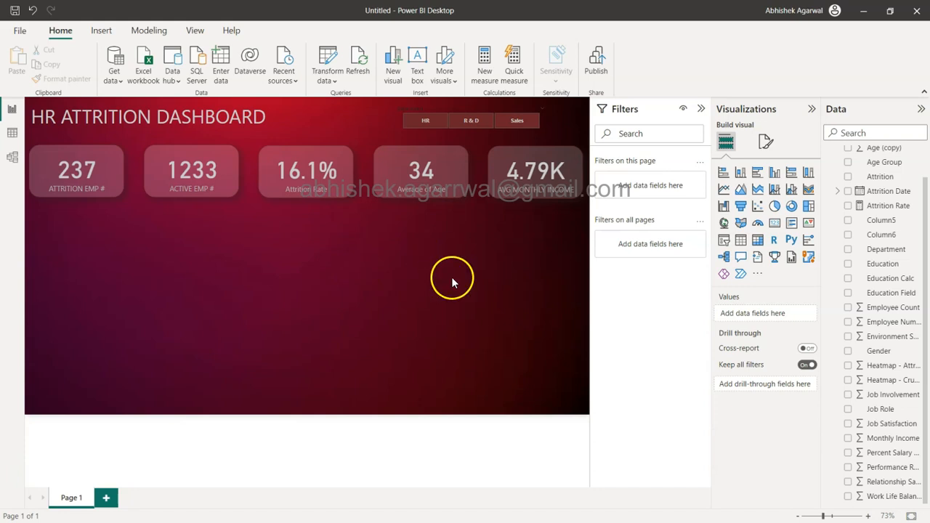
click(791, 207)
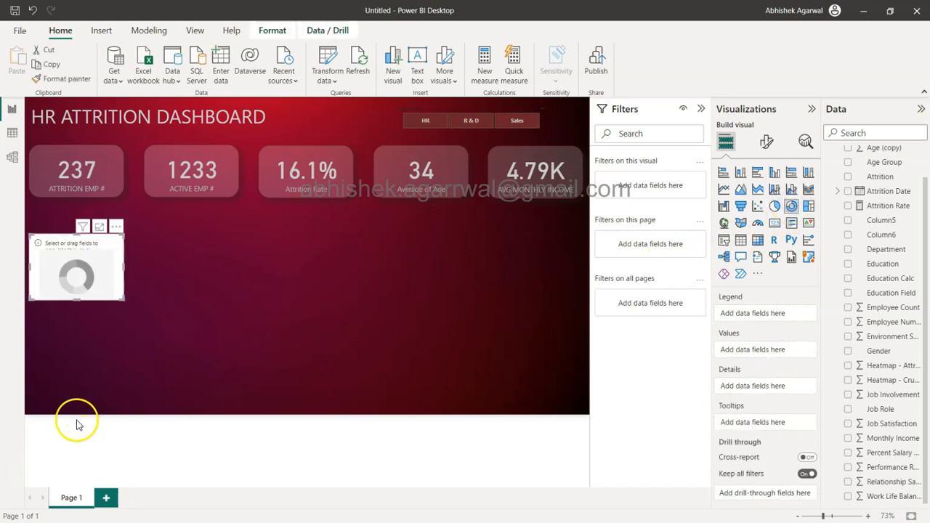
drag(121, 298, 178, 327)
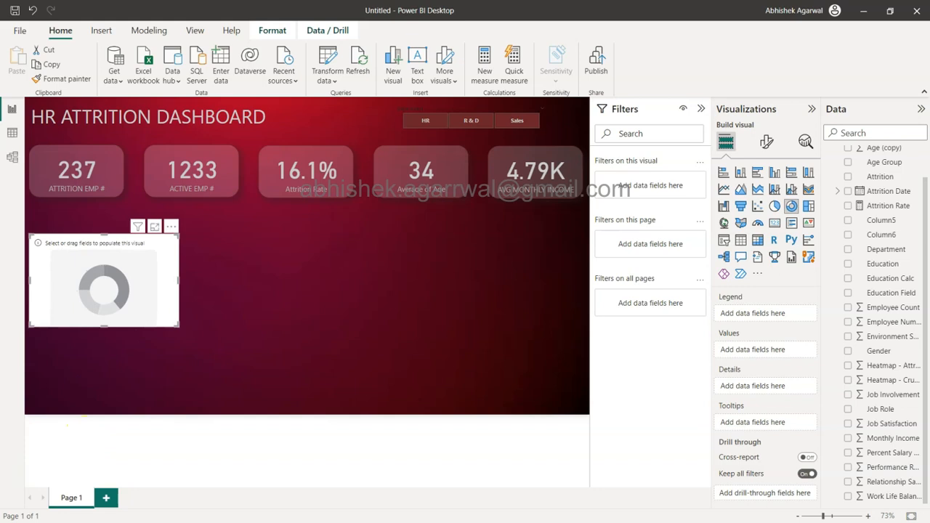
drag(104, 234, 107, 212)
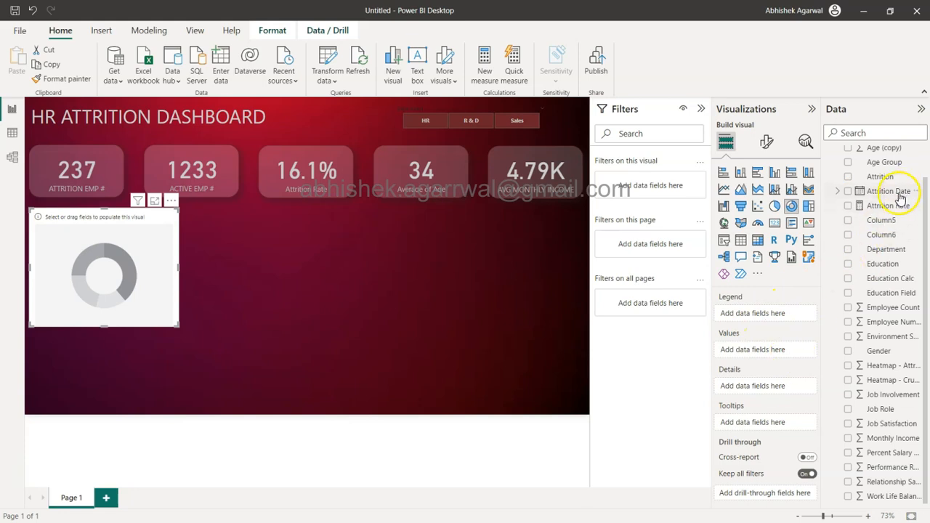
Step: Assign Attrition Rate as the donut chart's values and Gender as its legend
drag(883, 207, 761, 357)
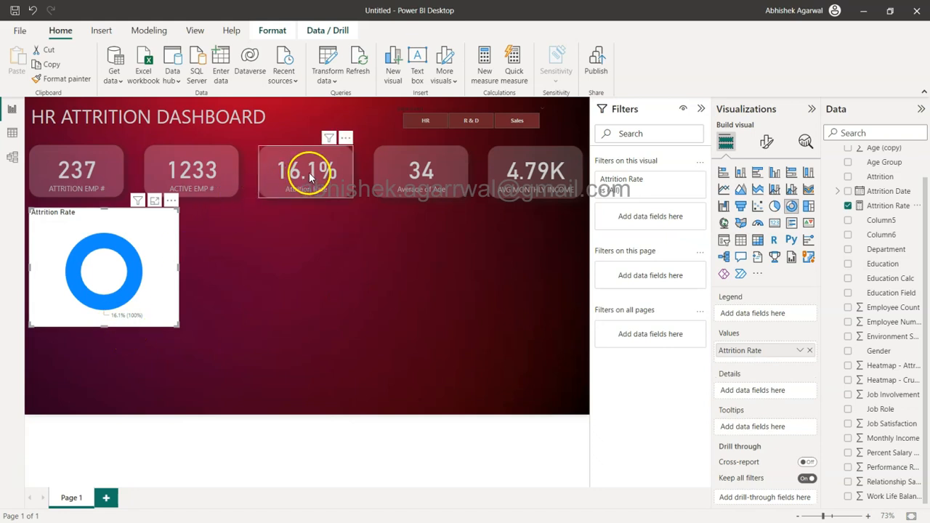
scroll(875, 269, up, 2)
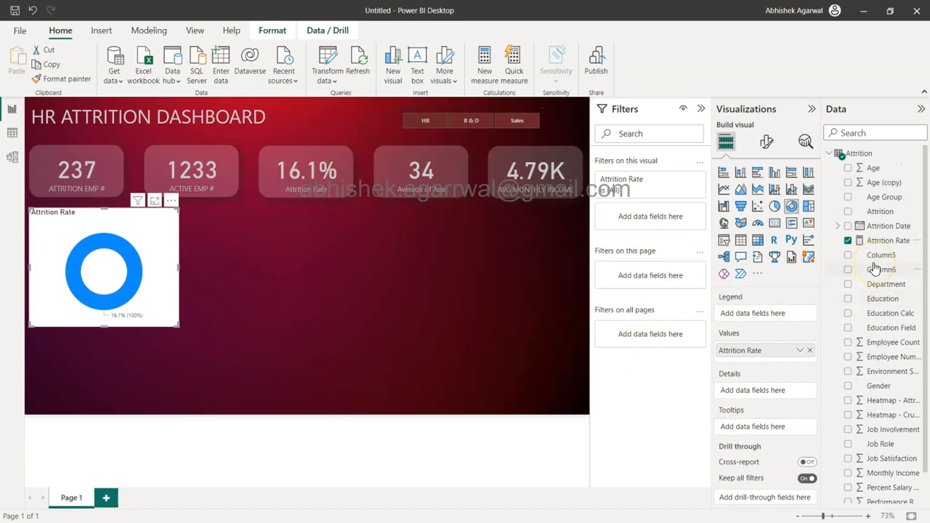
scroll(876, 269, down, 1)
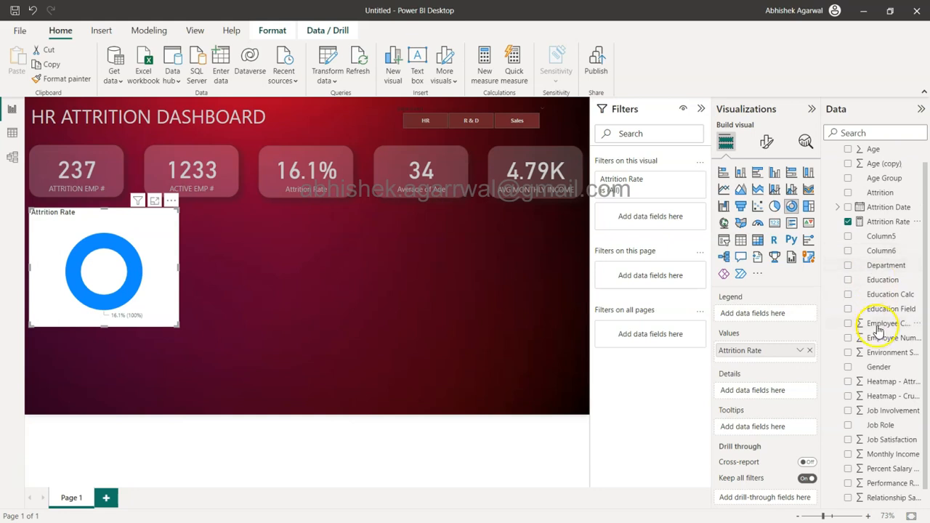
drag(878, 367, 775, 314)
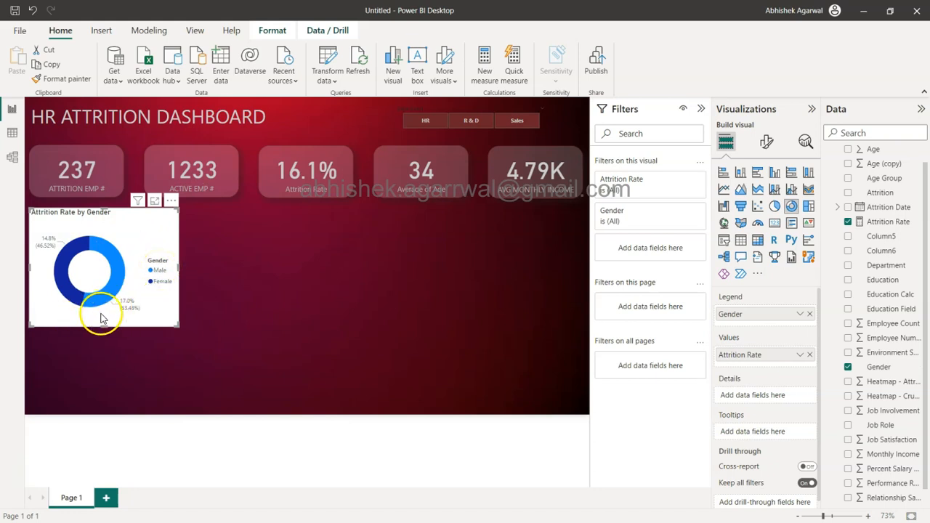
Step: Set the donut chart's legend position to Bottom center
click(763, 143)
click(748, 231)
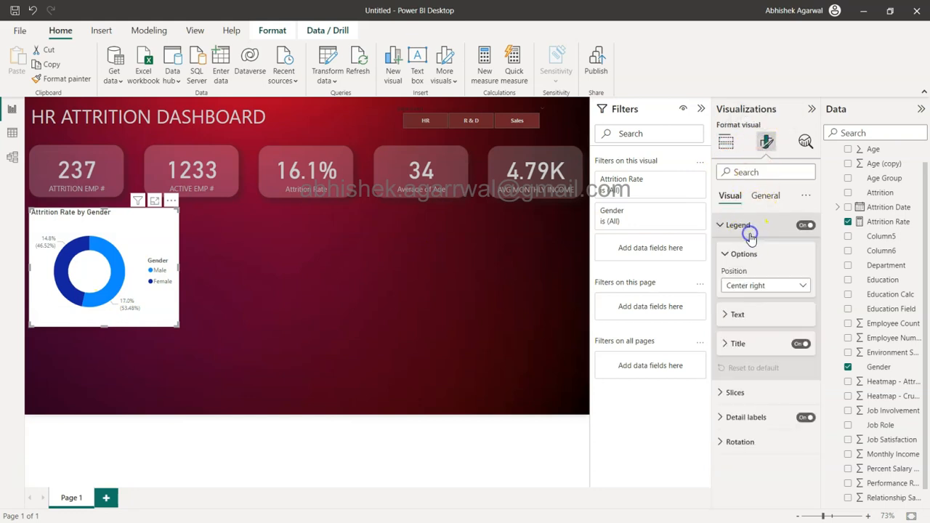
click(761, 288)
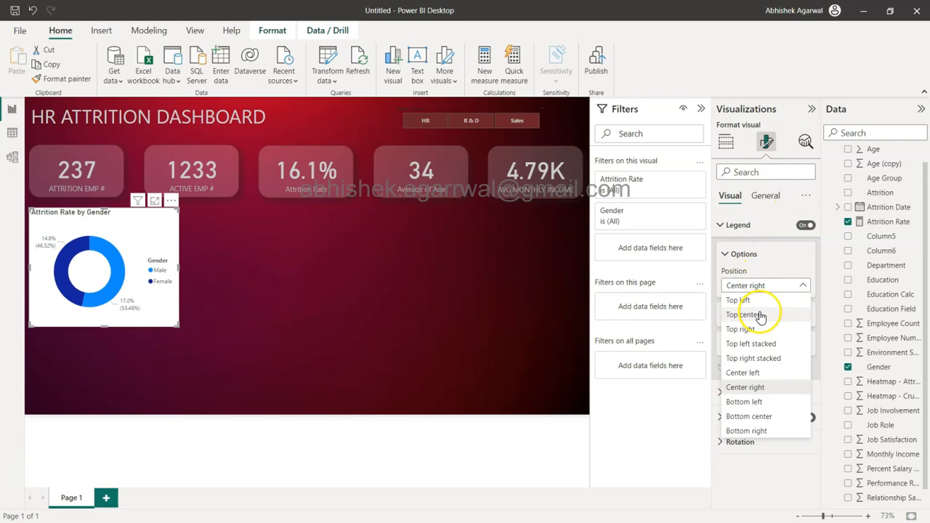
click(763, 417)
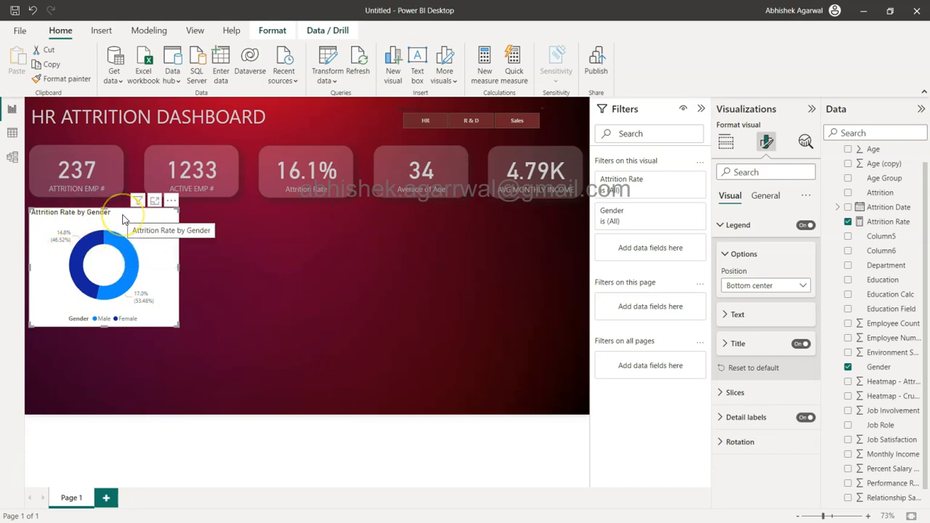
Step: Set the donut chart's background transparency to 85%
click(767, 197)
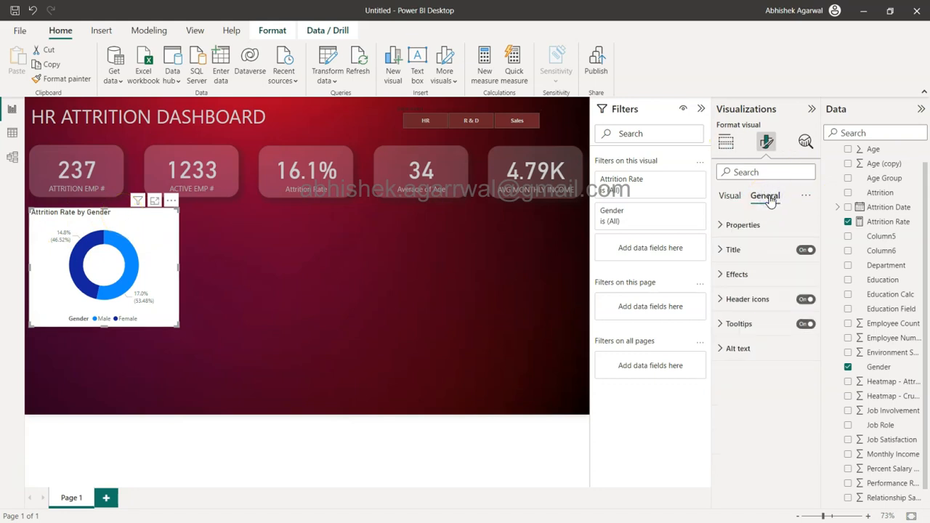
click(746, 272)
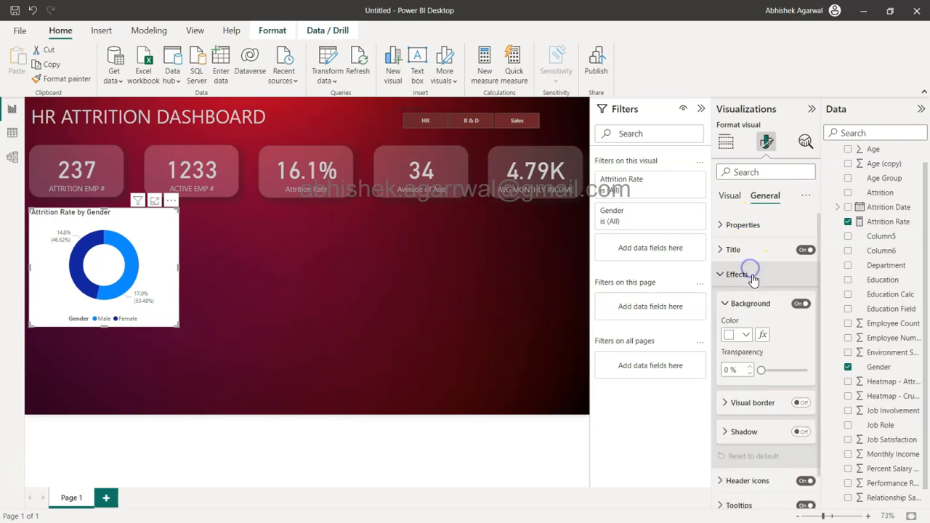
click(733, 371)
text(85)
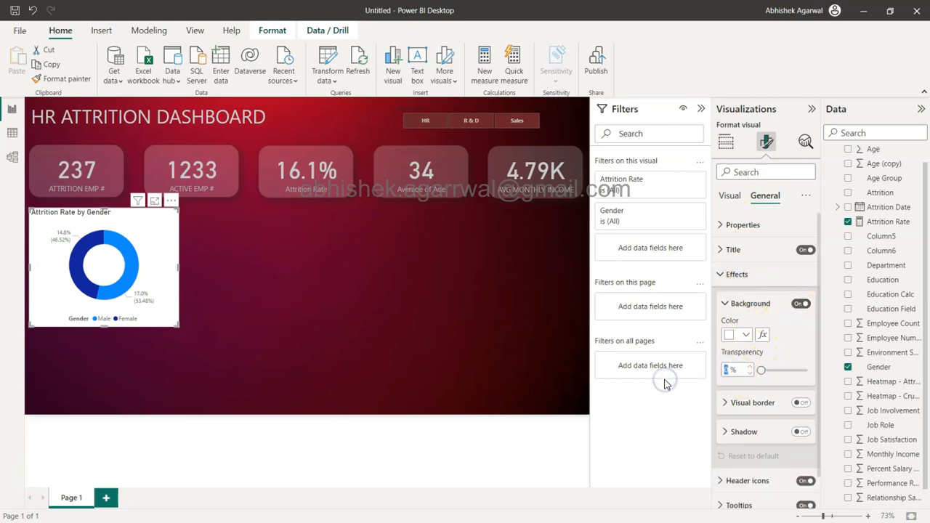
key(Return)
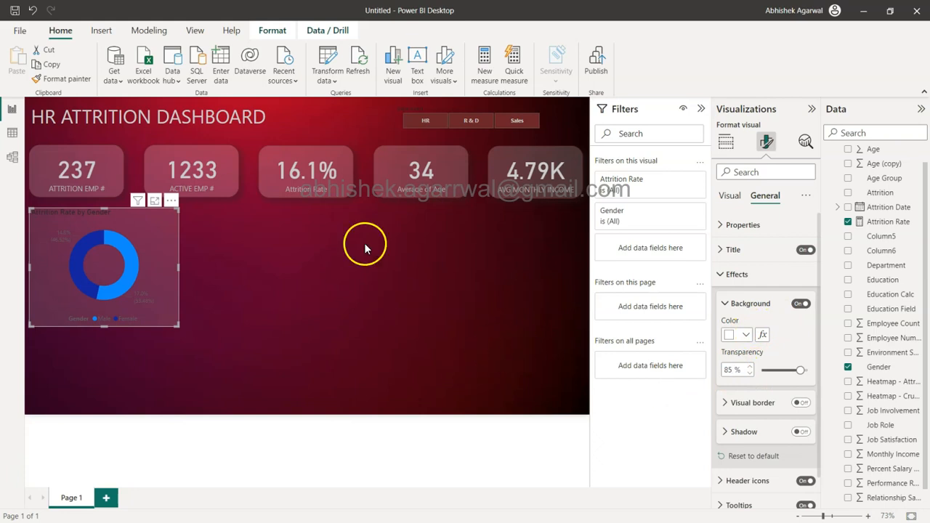
click(365, 248)
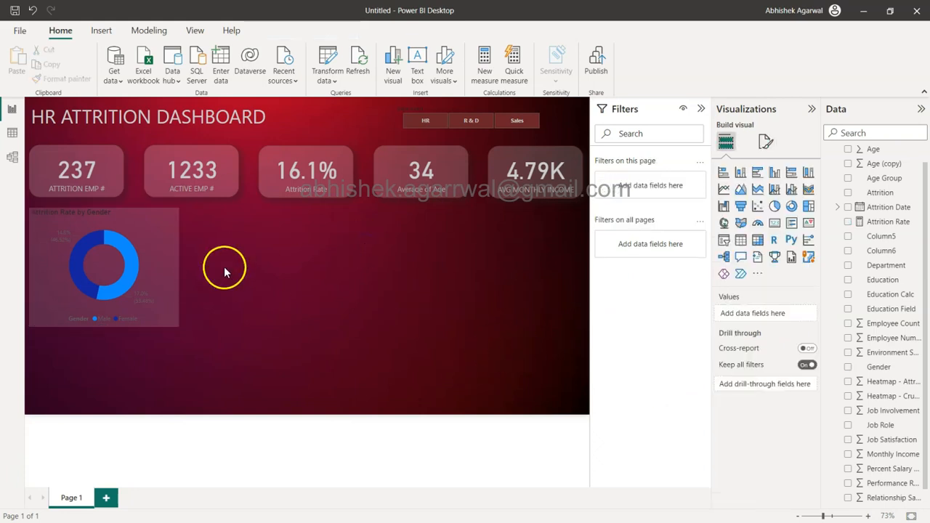
Step: Turn on the donut chart's visual border and colour it dark red
click(165, 245)
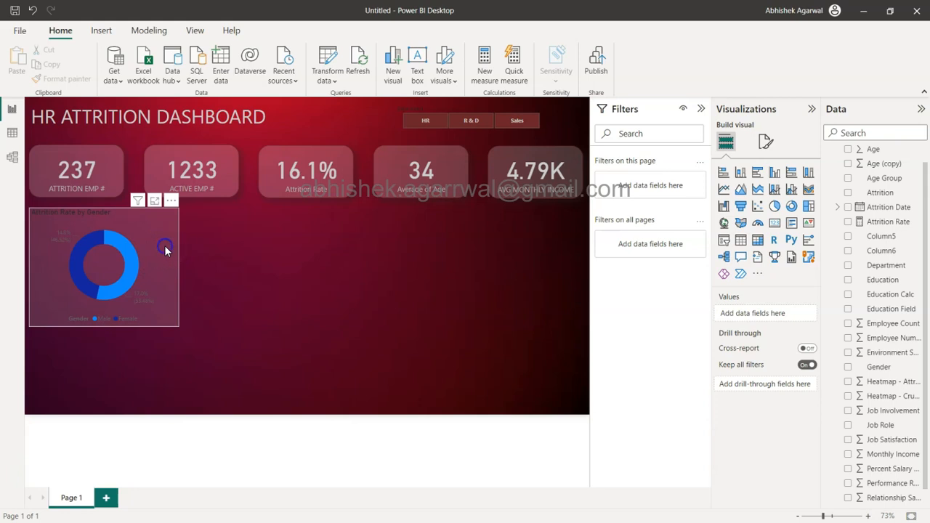
click(767, 142)
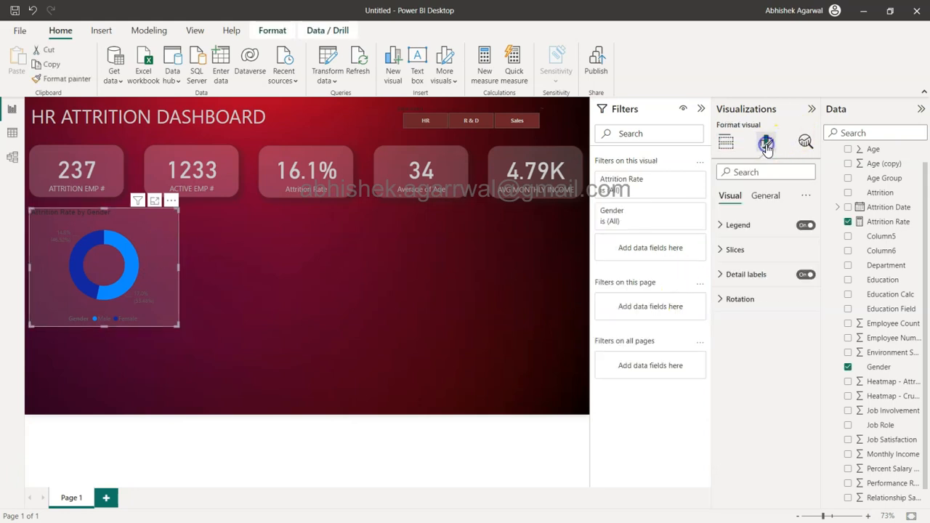
click(764, 196)
click(738, 274)
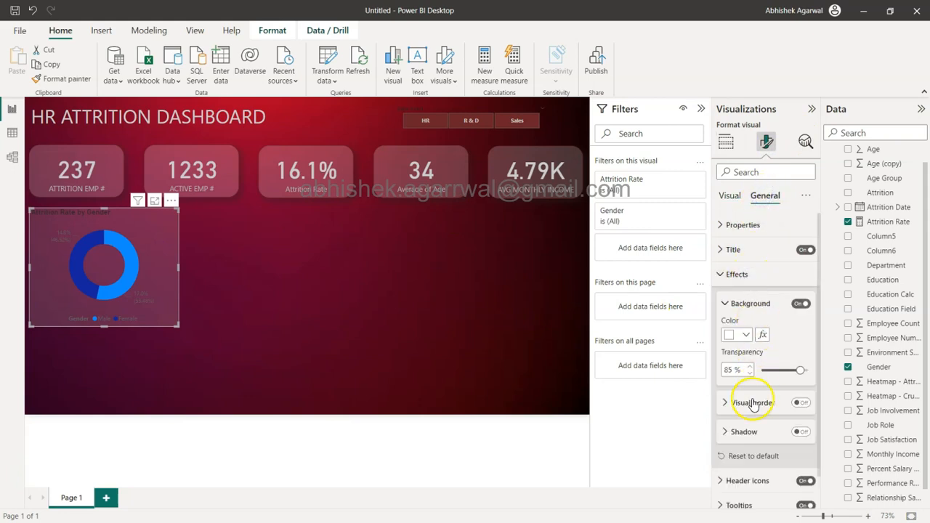
click(756, 404)
click(802, 403)
click(745, 436)
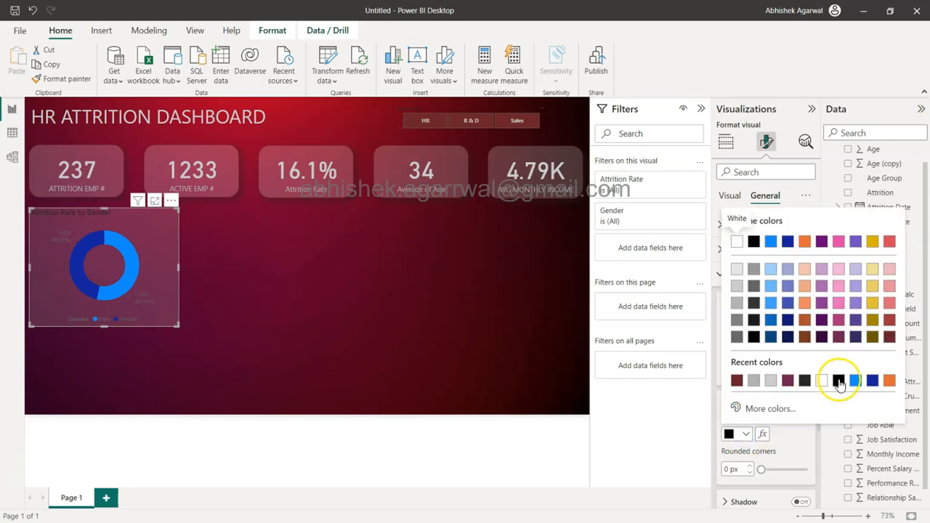
click(887, 338)
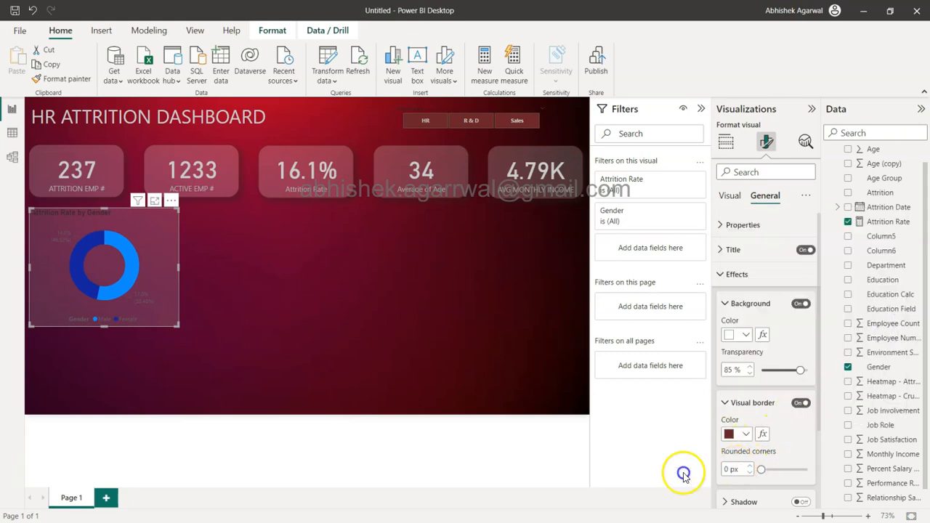
Step: Set the rounded corners of the donut chart's border to 25 px
double_click(725, 470)
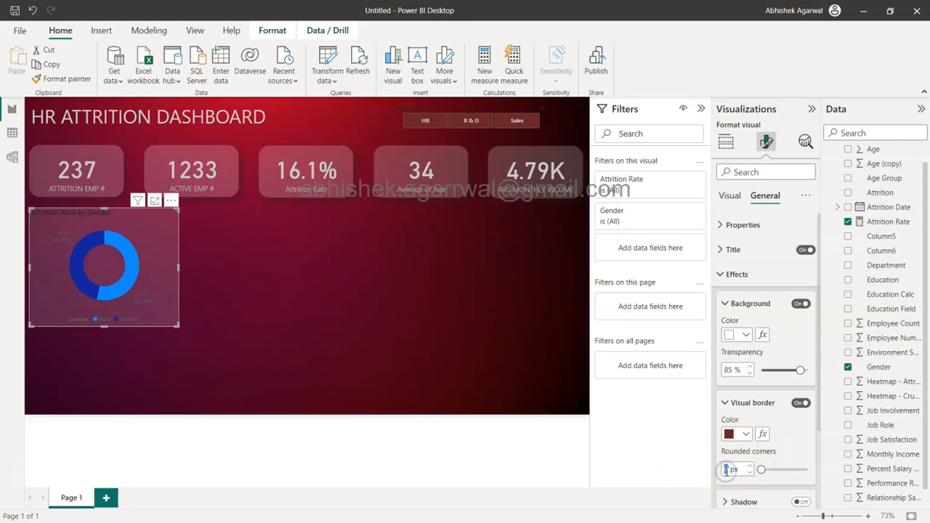
text(25)
click(766, 378)
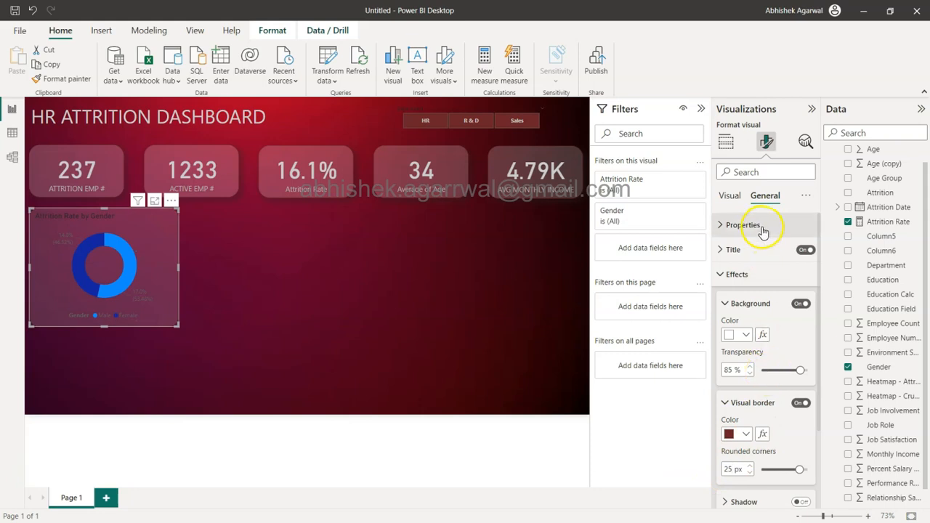
click(721, 274)
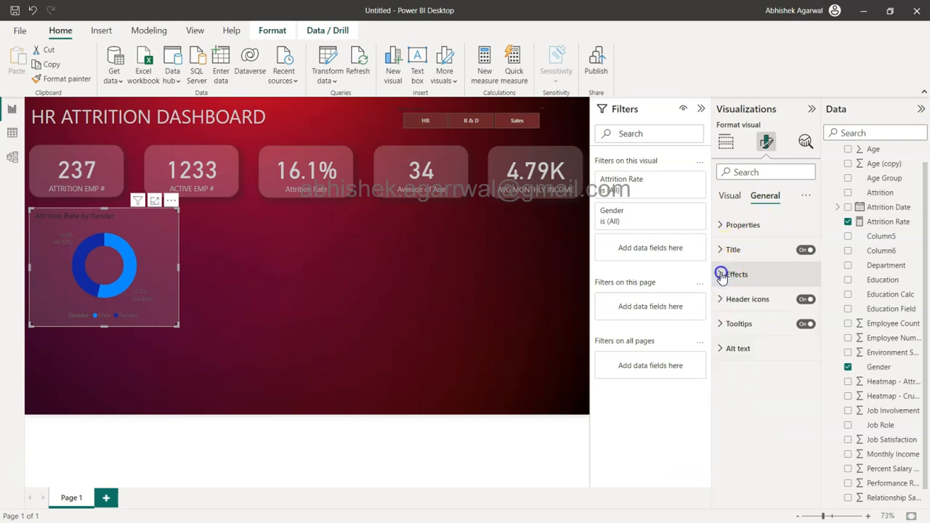
Step: Change the colour of the donut chart's detail label values to light grey
click(735, 203)
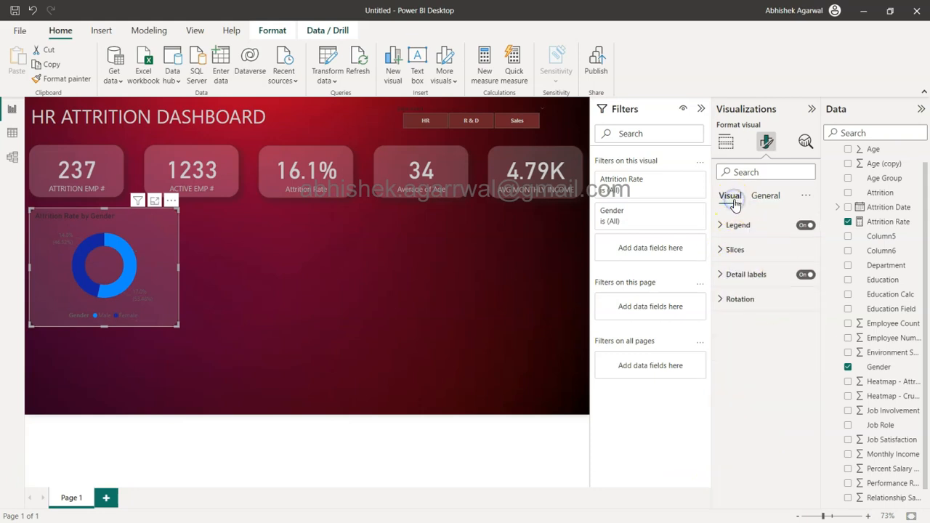
click(745, 274)
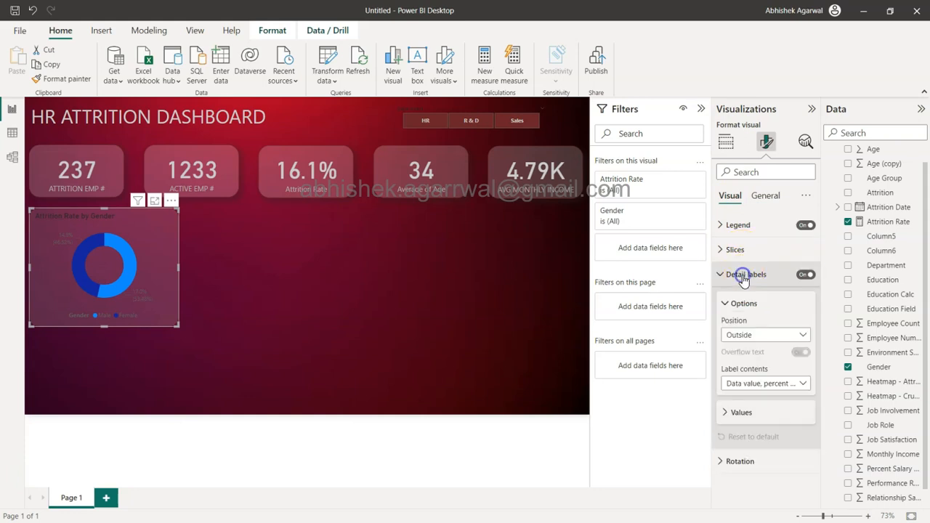
click(742, 412)
scroll(752, 414, down, 3)
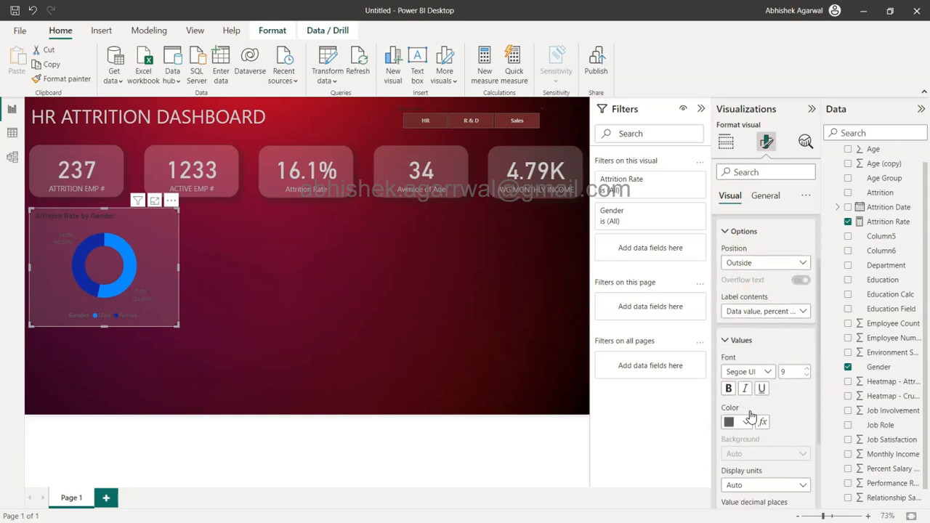
click(746, 355)
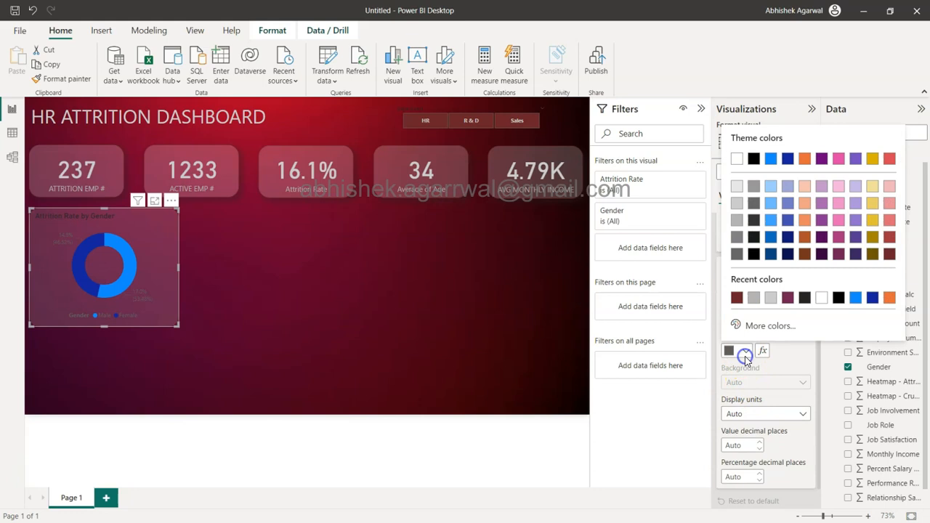
click(738, 203)
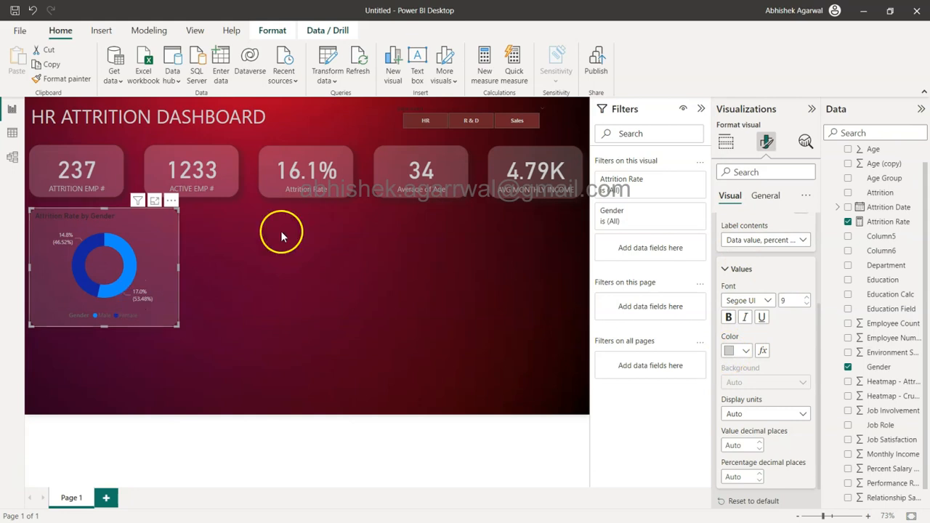
Step: Change the text colour of the donut chart's legend to light grey
scroll(765, 308, up, 3)
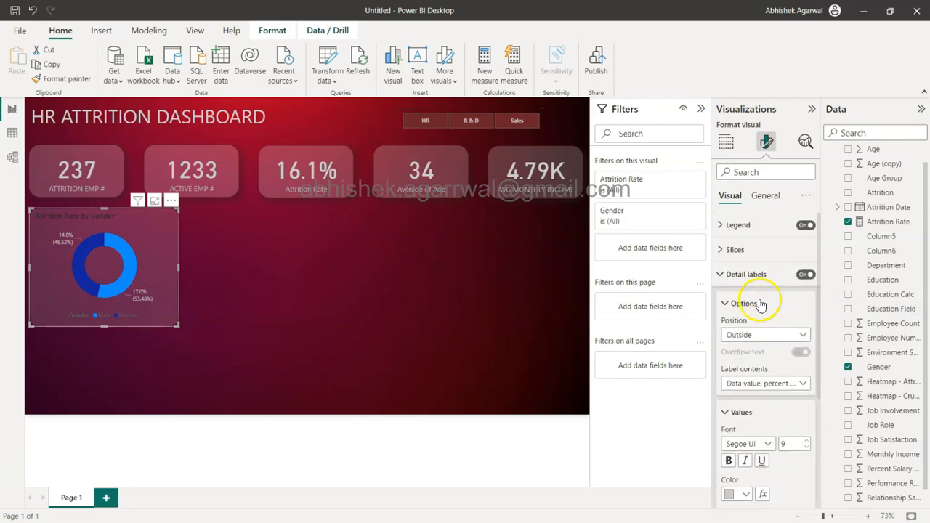
click(737, 225)
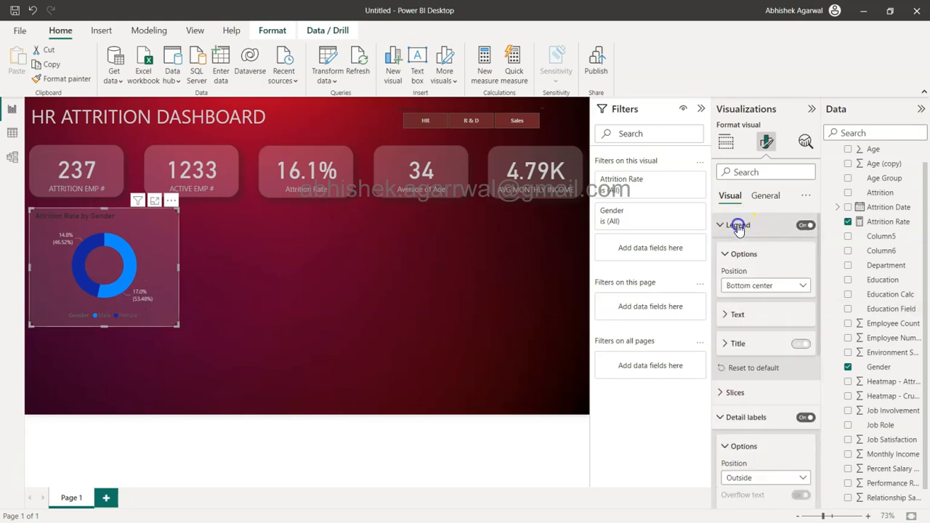
click(753, 314)
click(741, 396)
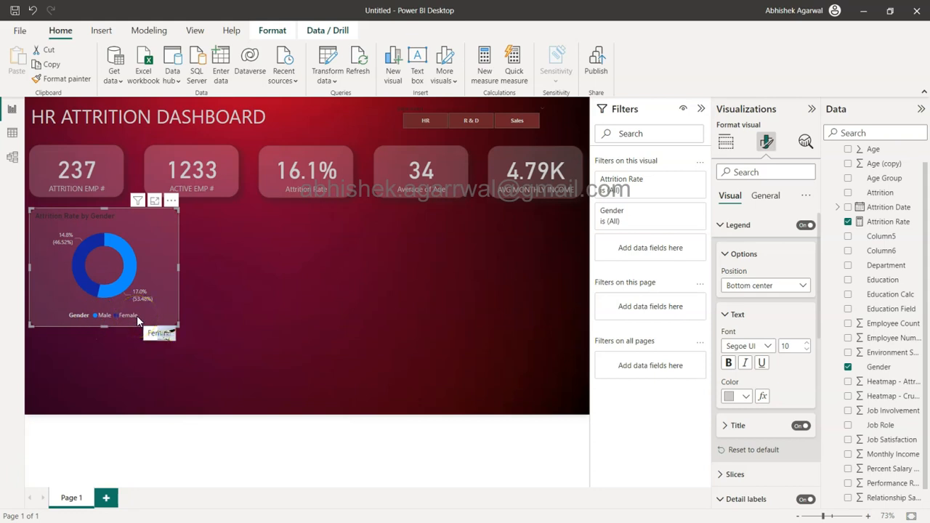
Step: Change the text colour of the donut chart's title to the lightest grey shade of white
click(107, 231)
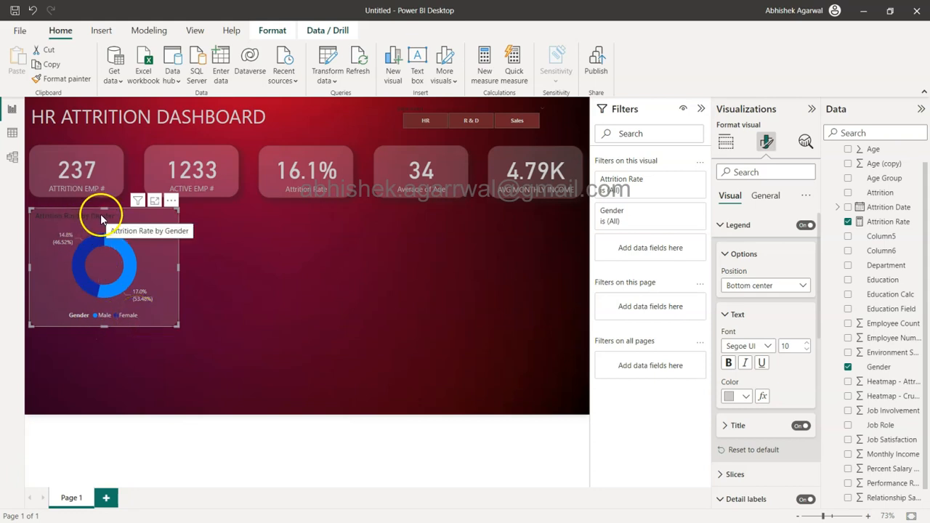
click(733, 225)
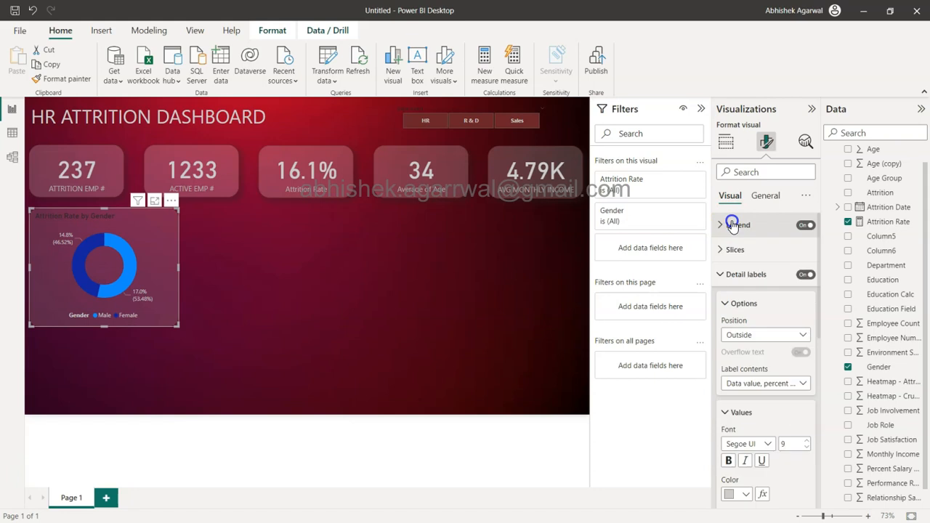
click(765, 196)
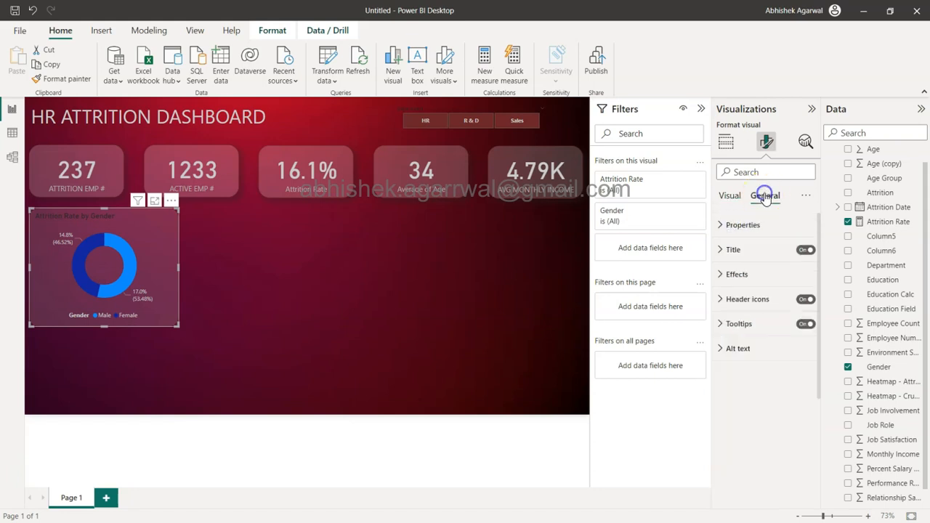
click(756, 251)
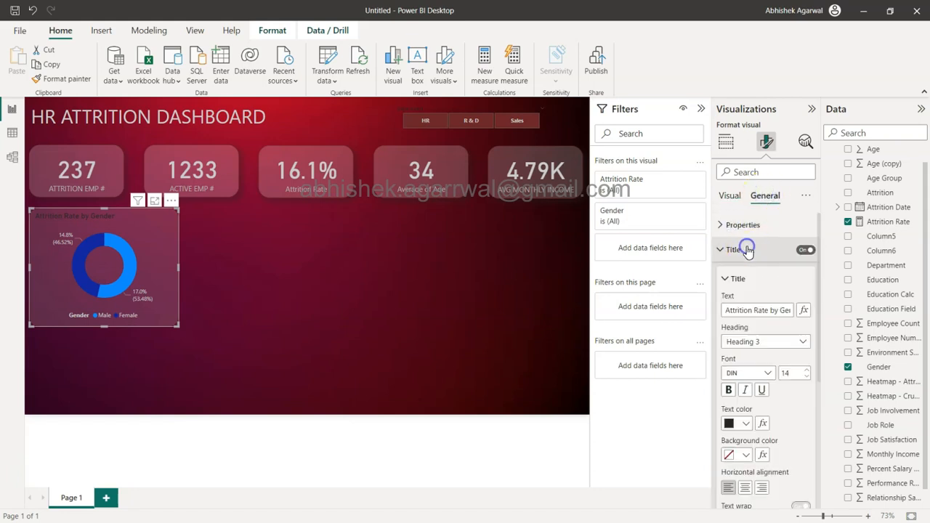
click(744, 423)
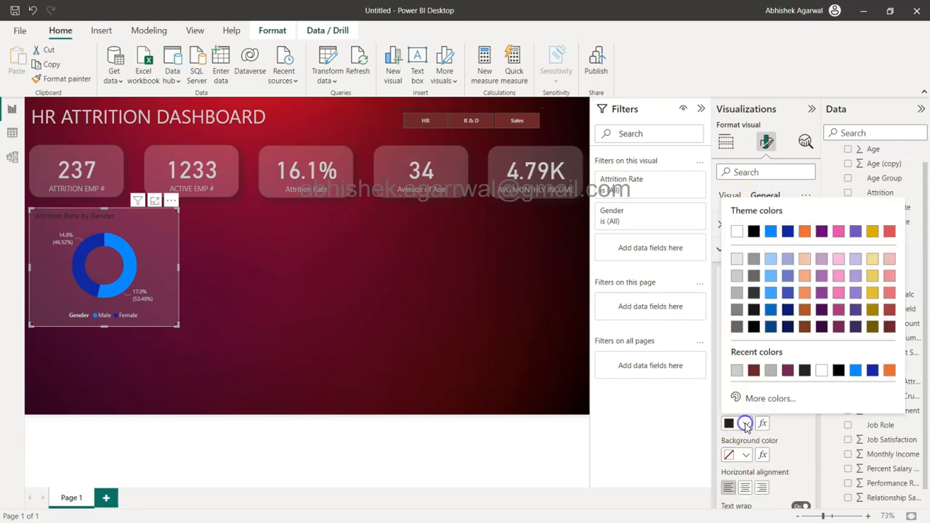
click(737, 294)
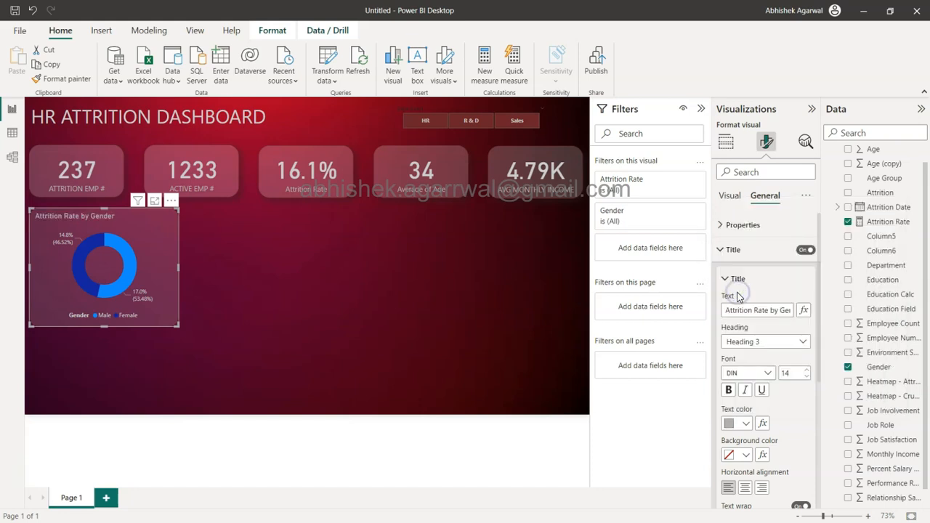
click(737, 423)
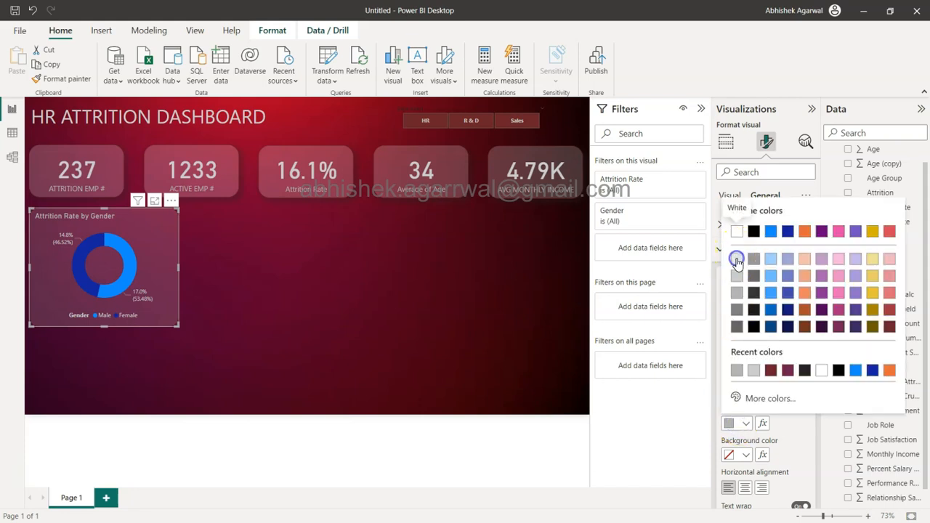
click(736, 260)
click(322, 236)
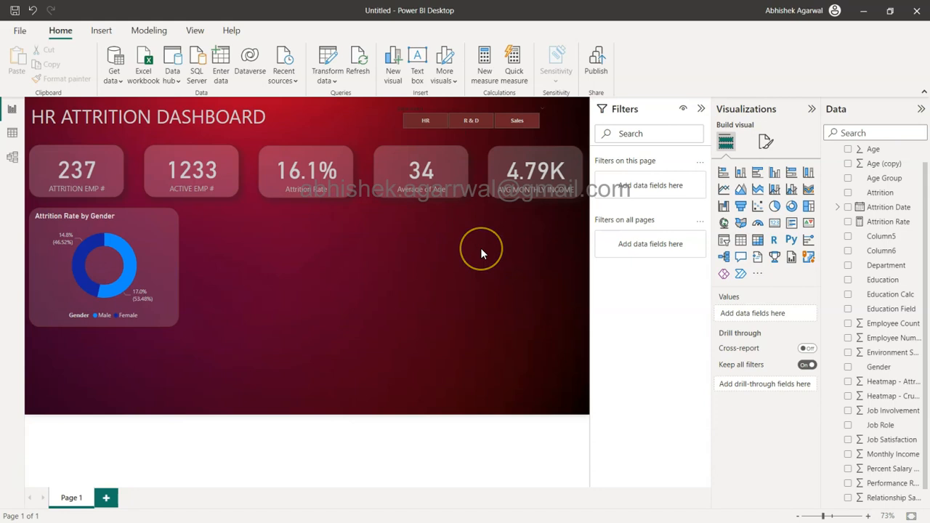
Step: Duplicate the Attrition Rate by Gender donut chart twice and line the two copies up in a row beside the original
click(172, 232)
key(ctrl+c)
key(ctrl+v)
drag(172, 232, 333, 231)
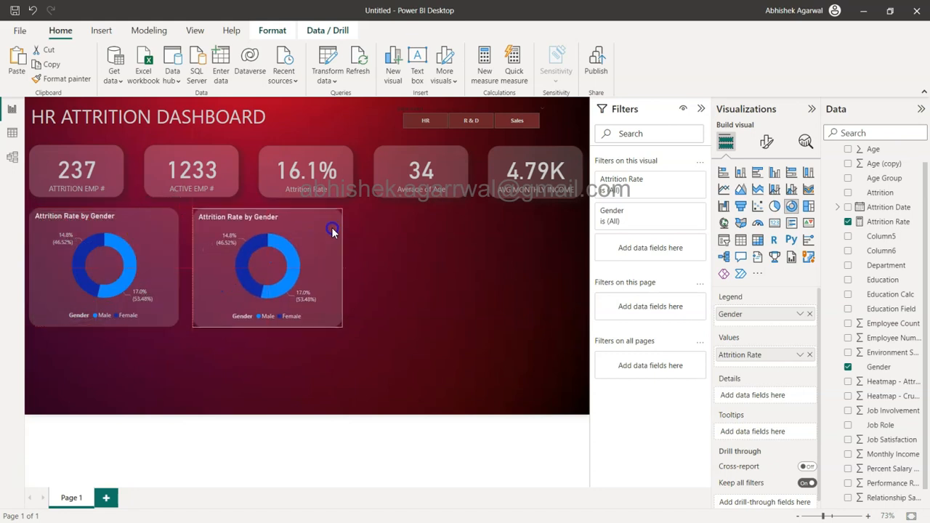
key(ctrl+v)
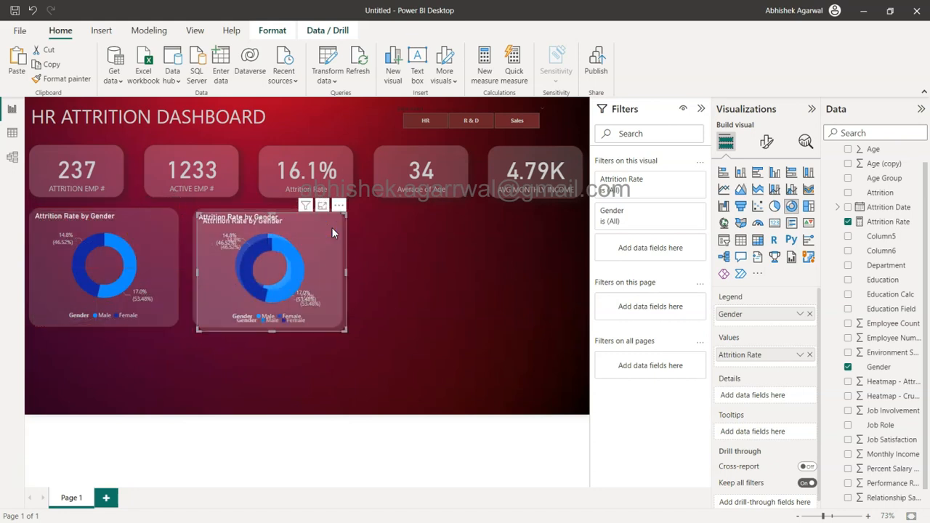
drag(313, 241, 478, 243)
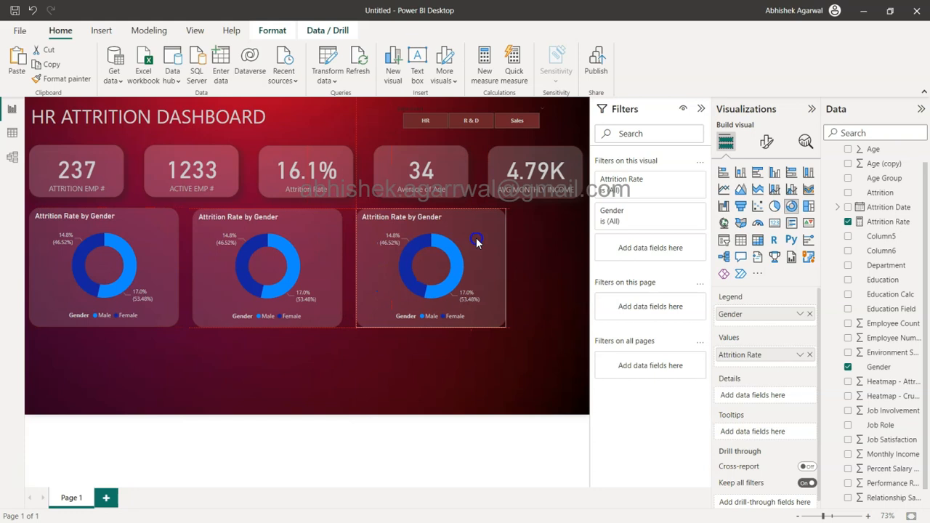
Step: Shrink the first donut chart to about 290 wide by 236 high and place it just below the first KPI card
ctrl+click(163, 251)
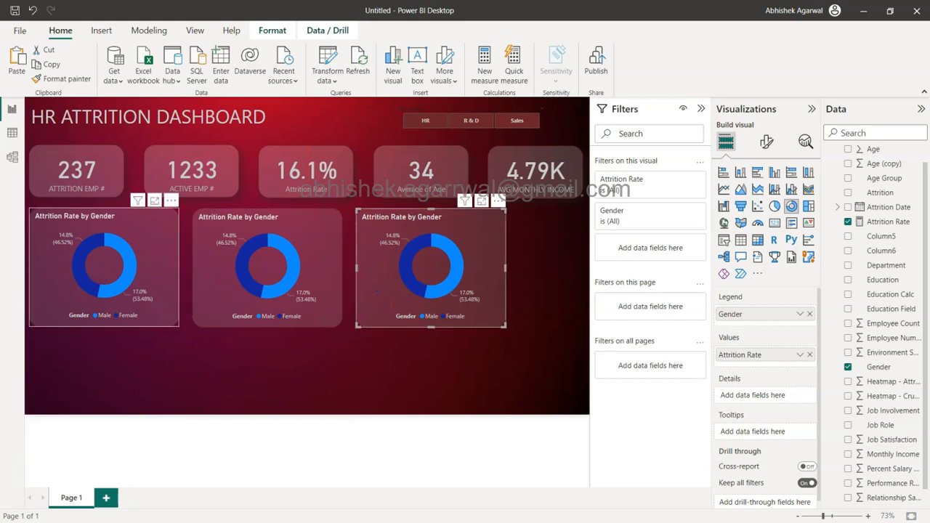
click(162, 251)
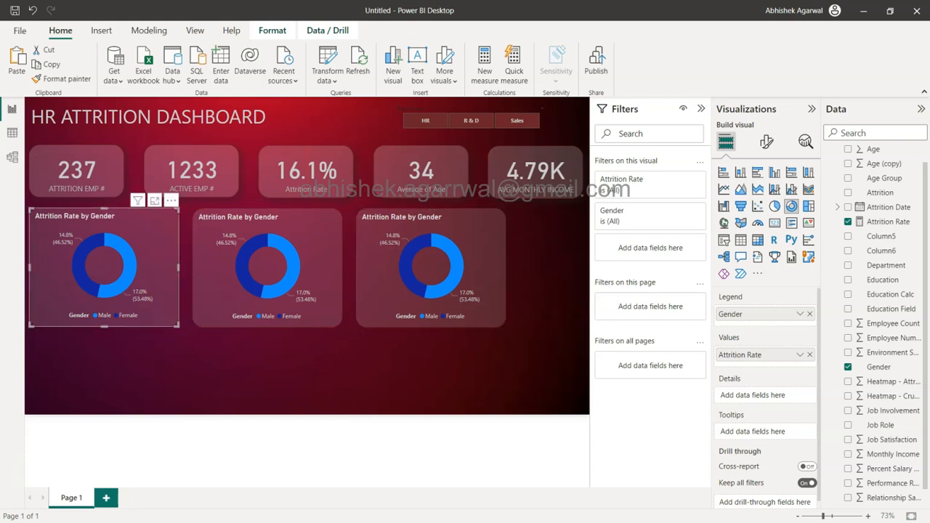
drag(31, 210, 53, 224)
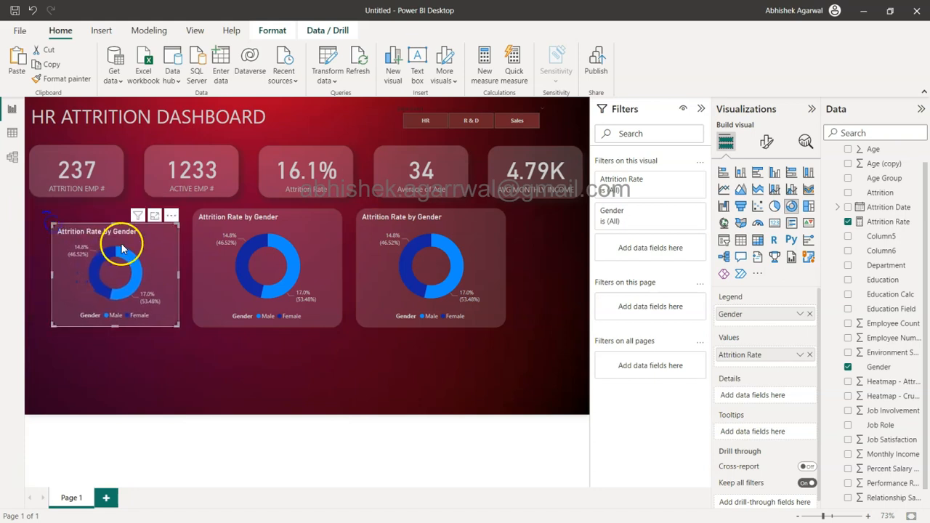
drag(149, 253, 128, 235)
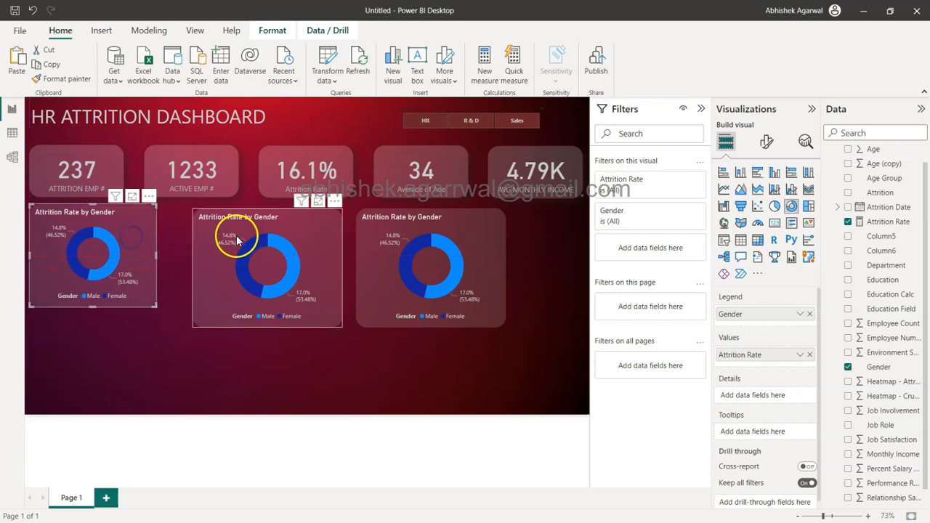
Step: Move the second and third donut charts up and closer to the first, shrinking them to about 322 and 306 wide
drag(226, 234, 212, 232)
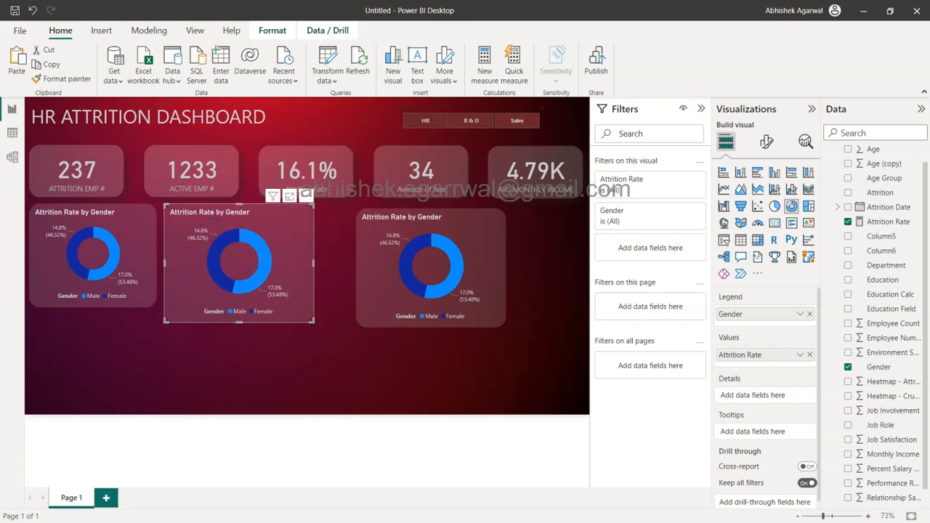
drag(312, 320, 299, 307)
double_click(299, 333)
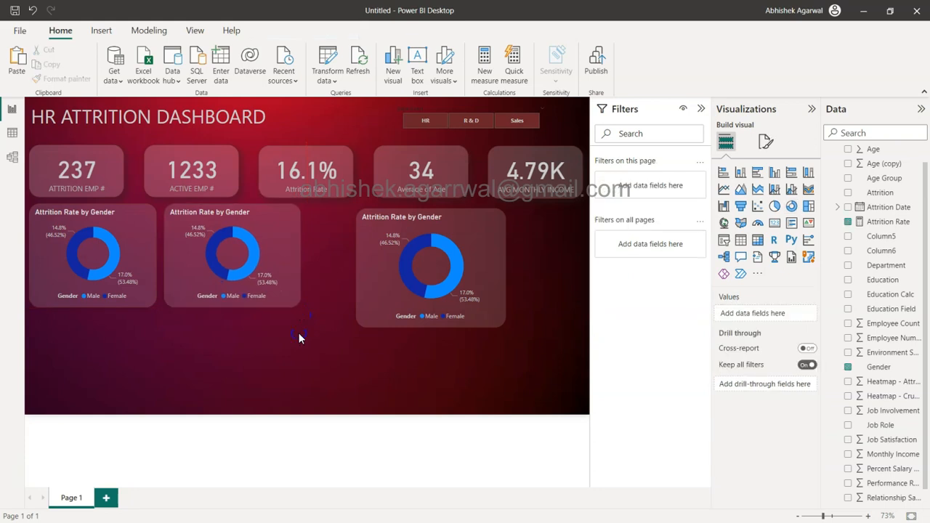
click(264, 271)
drag(232, 307, 231, 311)
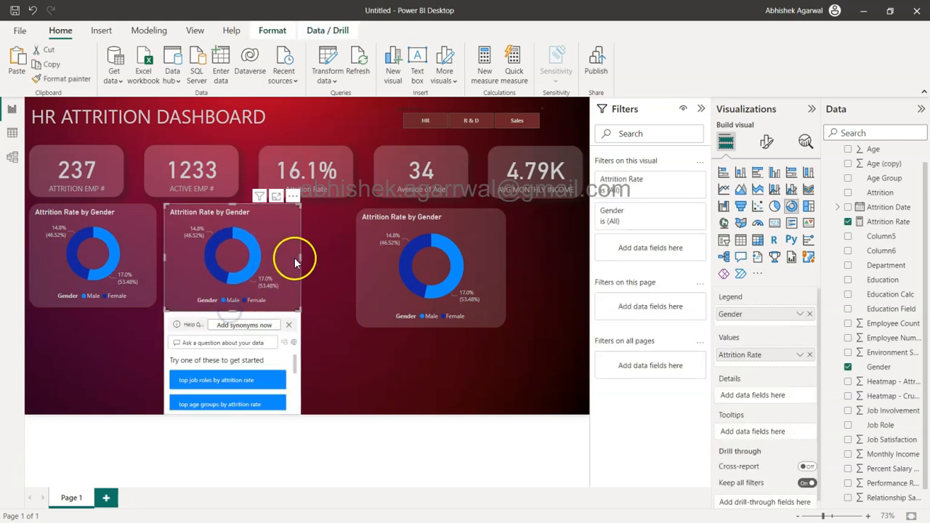
mouse_move(299, 257)
mouse_down()
mouse_move(315, 257)
mouse_move(305, 259)
mouse_up()
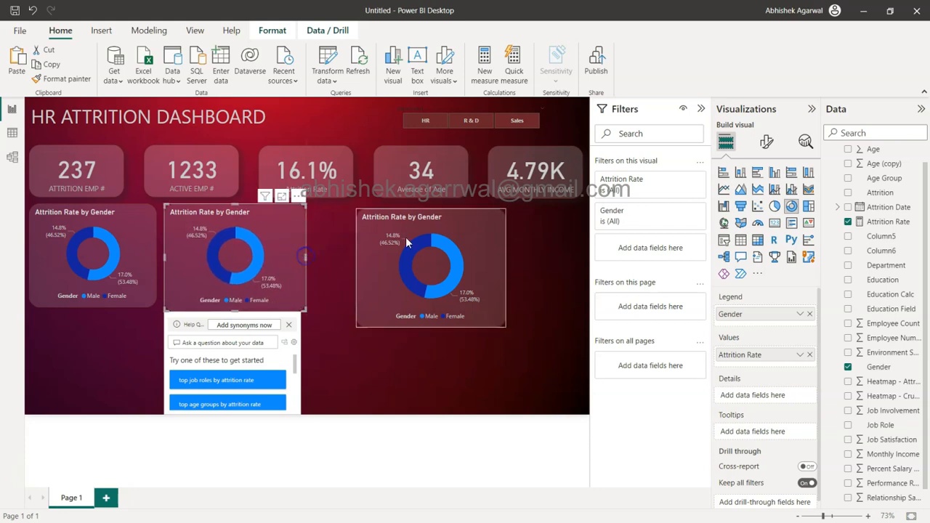
drag(460, 230, 415, 221)
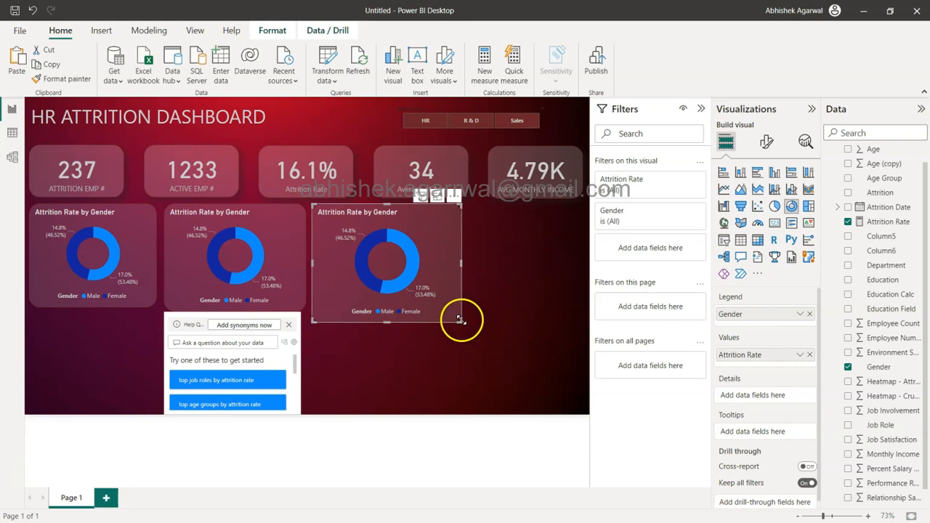
drag(458, 317, 445, 310)
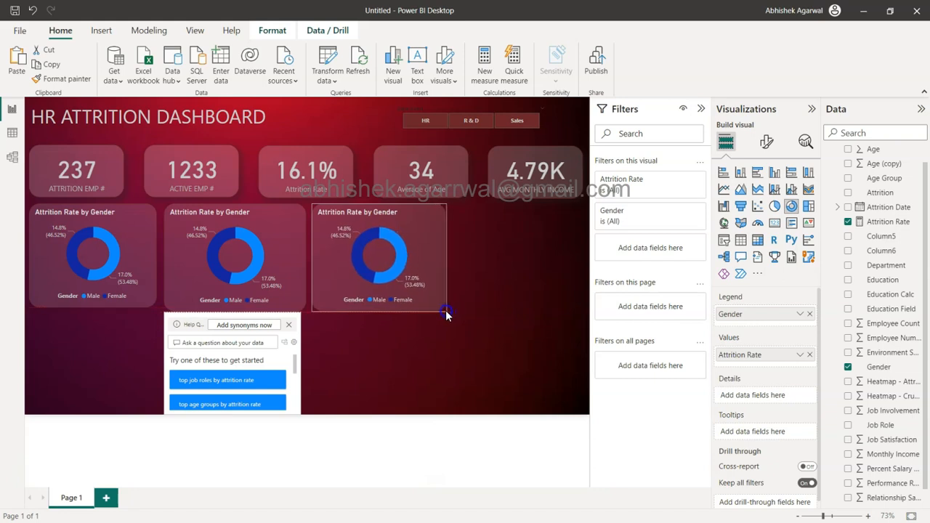
Step: Match the second donut chart's size to the first by setting its height to 236 and width to 290
click(138, 250)
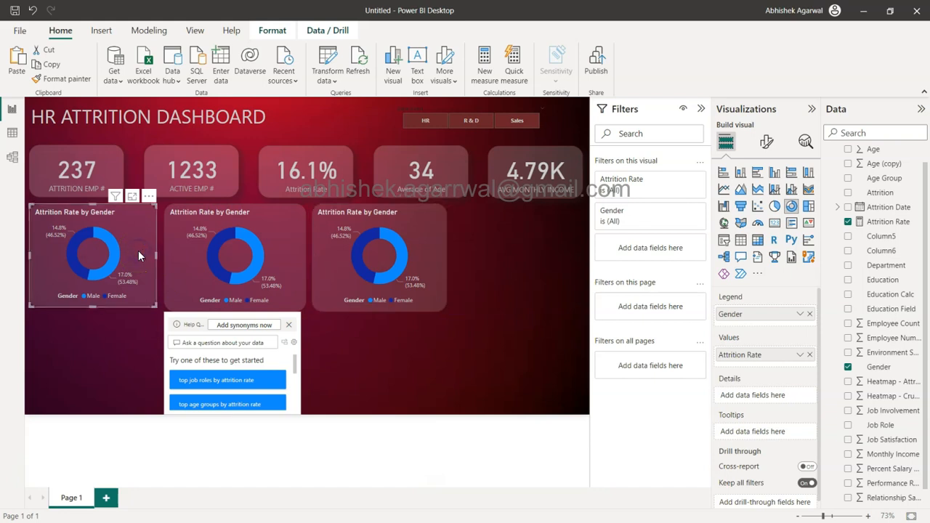
click(767, 141)
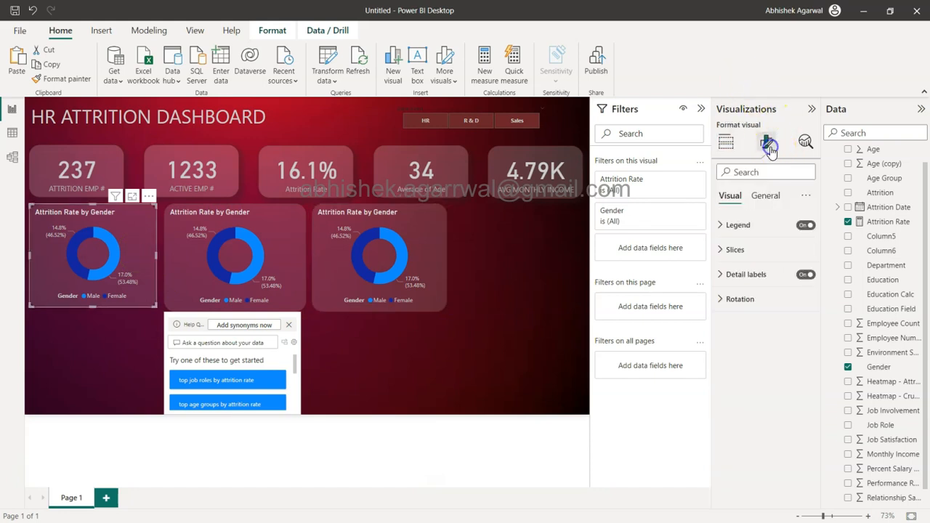
click(774, 196)
click(767, 225)
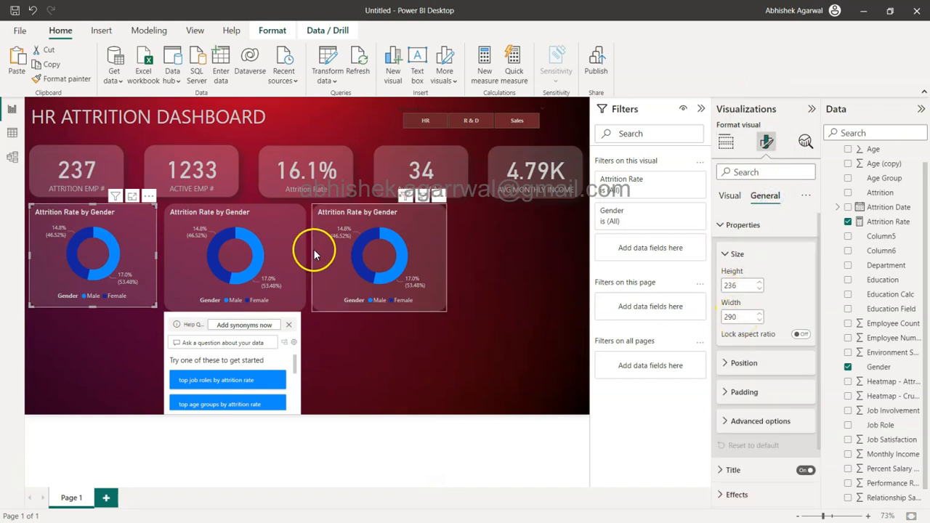
click(279, 221)
double_click(743, 285)
text(236)
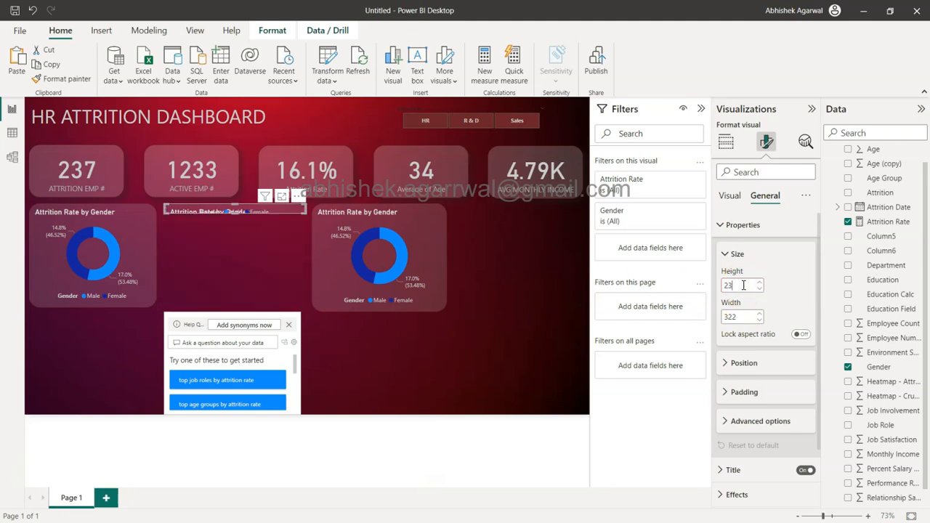
click(736, 316)
double_click(736, 316)
text(290)
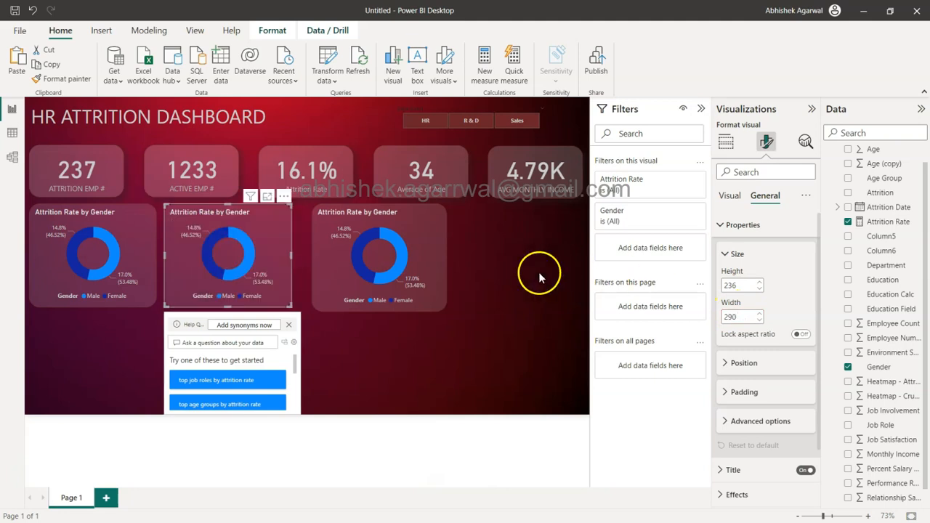
Step: Set the third donut chart's height to 236 and width to 290
click(437, 236)
double_click(738, 285)
text(236)
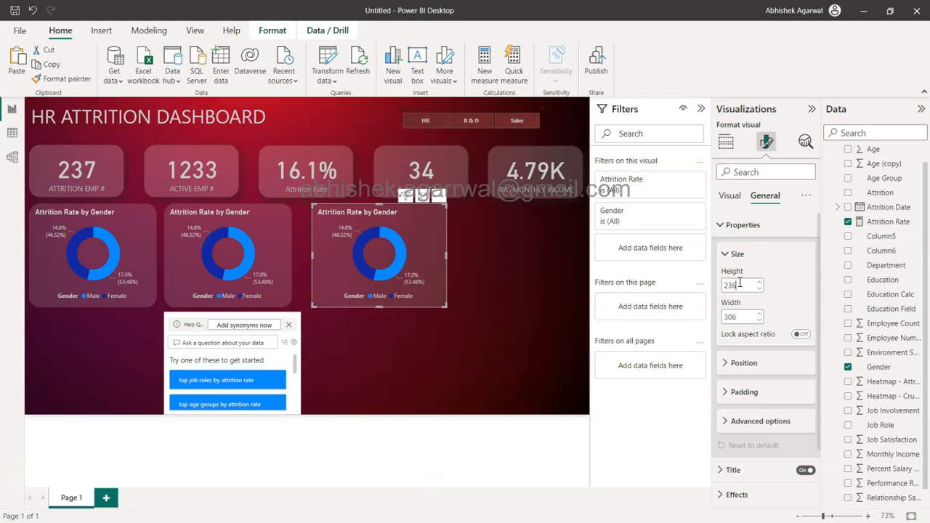
text(290)
key(Return)
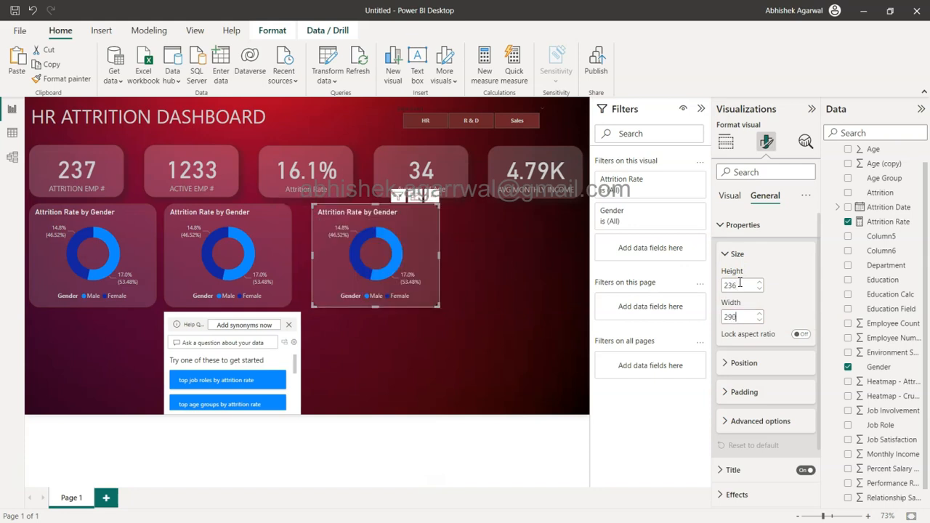
Step: Add a fourth copy of the donut chart at the end of the row and shift the third closer to the second
drag(416, 255, 555, 254)
key(ctrl+v)
Step: Select all four donut charts and distribute them horizontally
ctrl+click(395, 252)
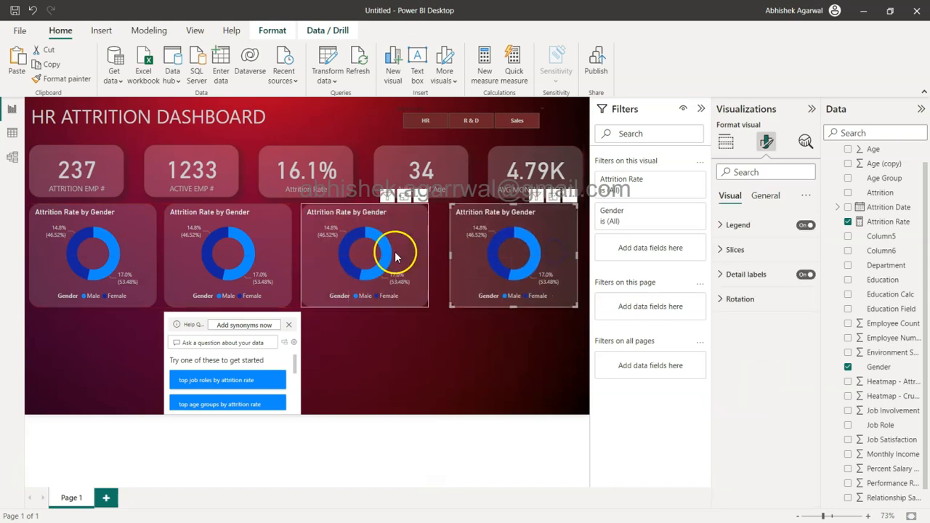
ctrl+click(206, 264)
ctrl+click(117, 250)
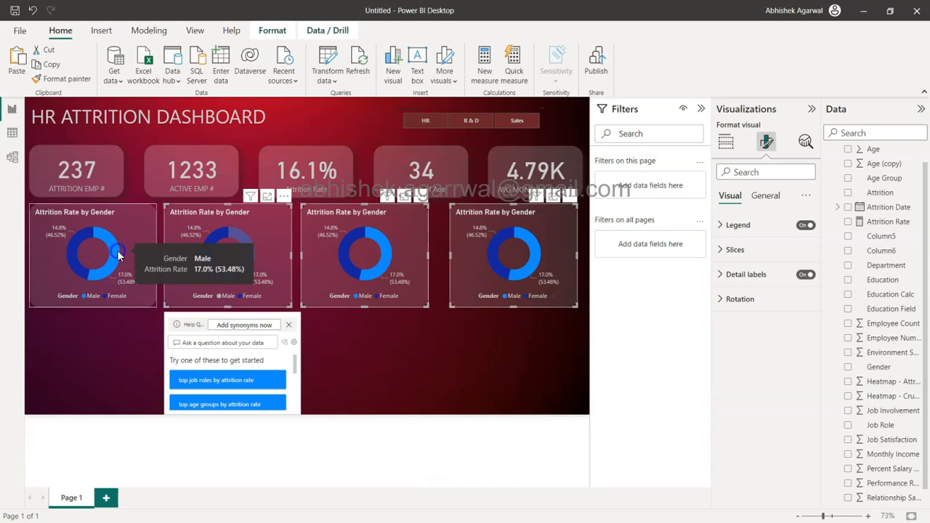
click(274, 31)
click(260, 70)
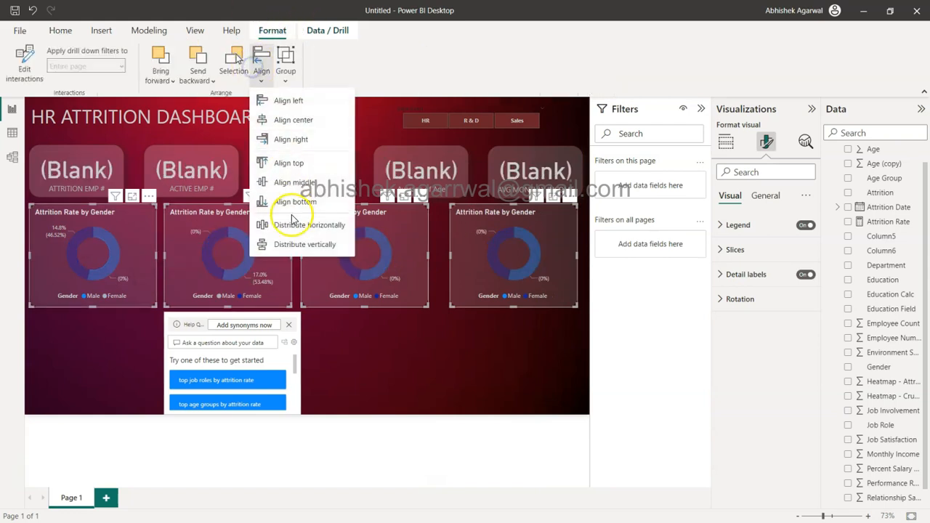
click(299, 224)
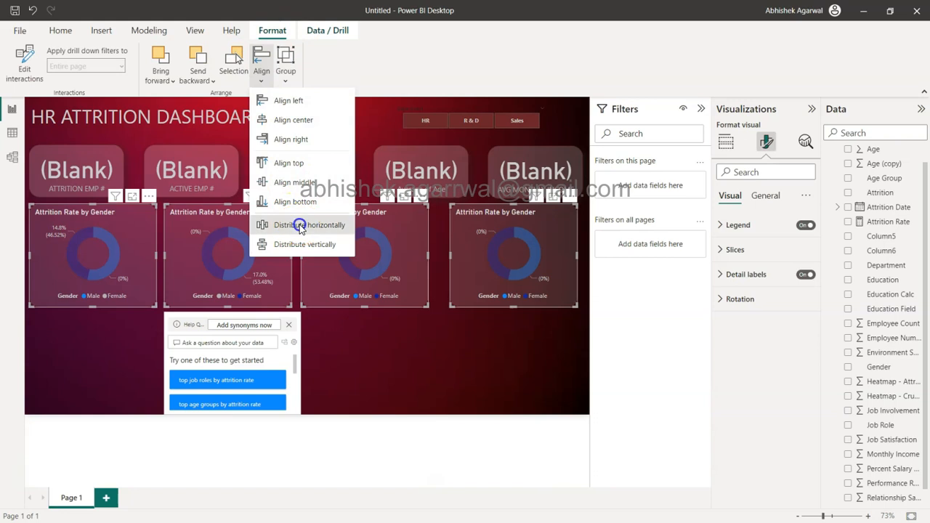
Step: Dismiss the synonyms suggestion in the Q&A visual below the second donut chart and delete that visual
click(391, 365)
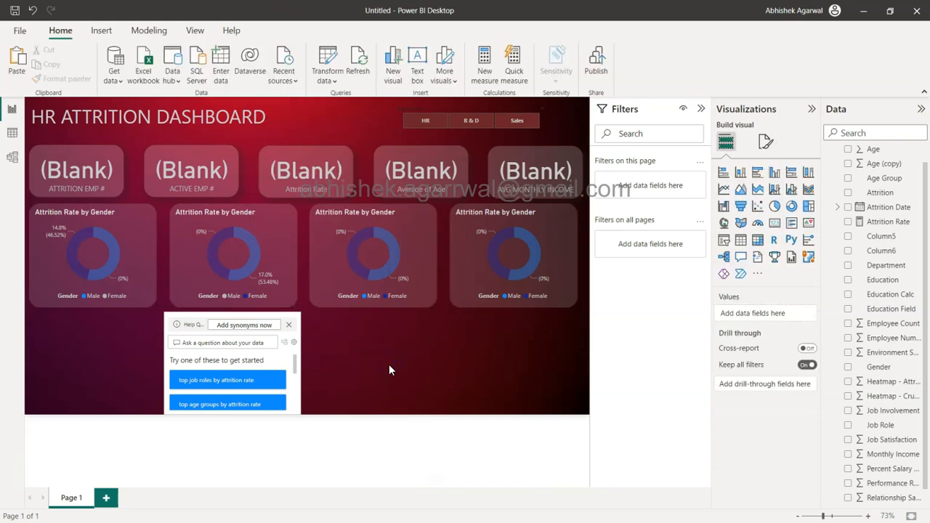
click(290, 262)
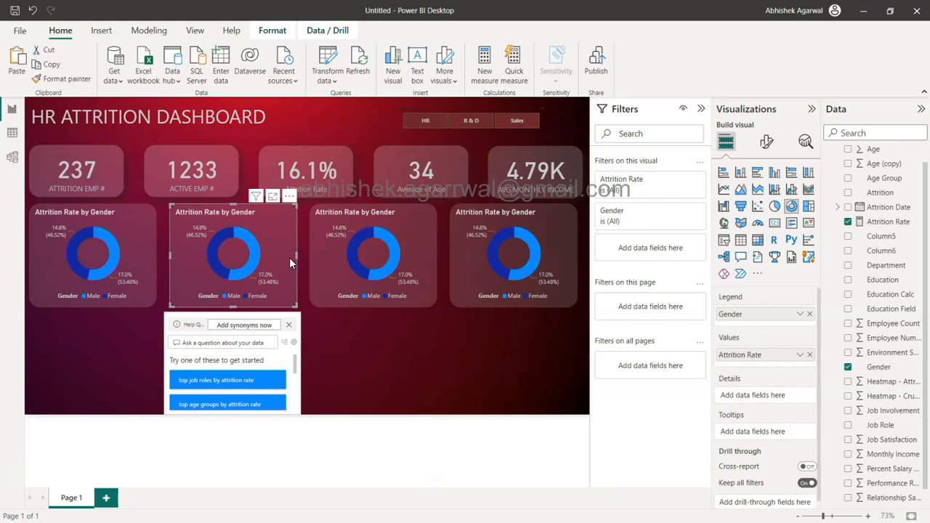
click(291, 327)
click(290, 327)
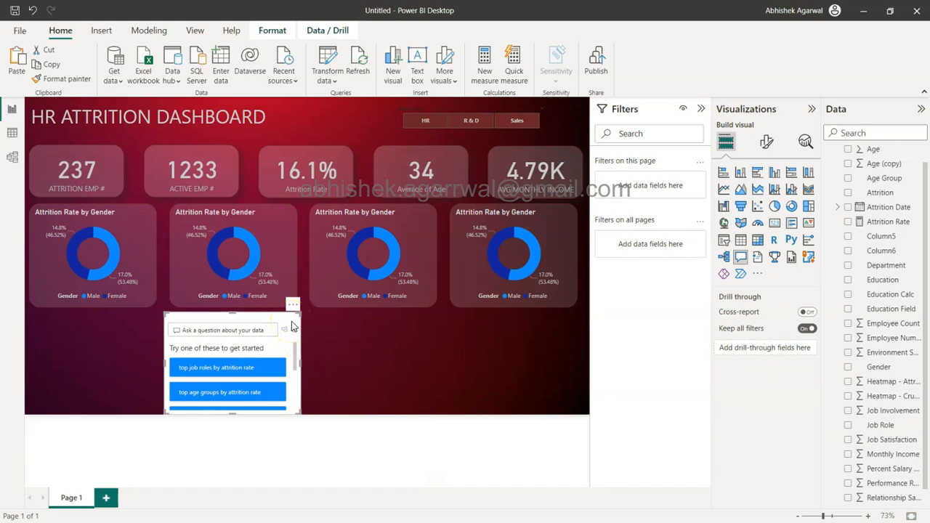
click(282, 317)
key(Delete)
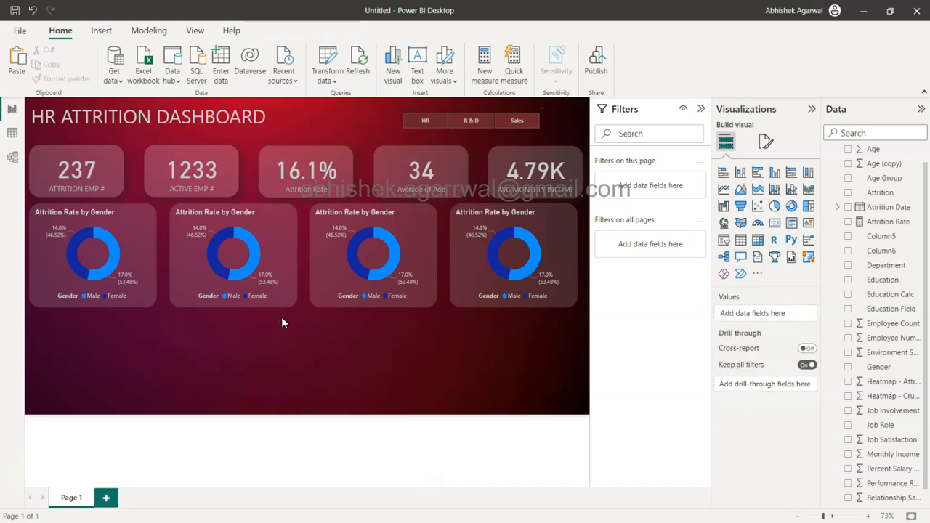
Step: Convert the second donut chart to a clustered bar chart and replace Gender with Education on its Y-axis
click(283, 233)
click(131, 245)
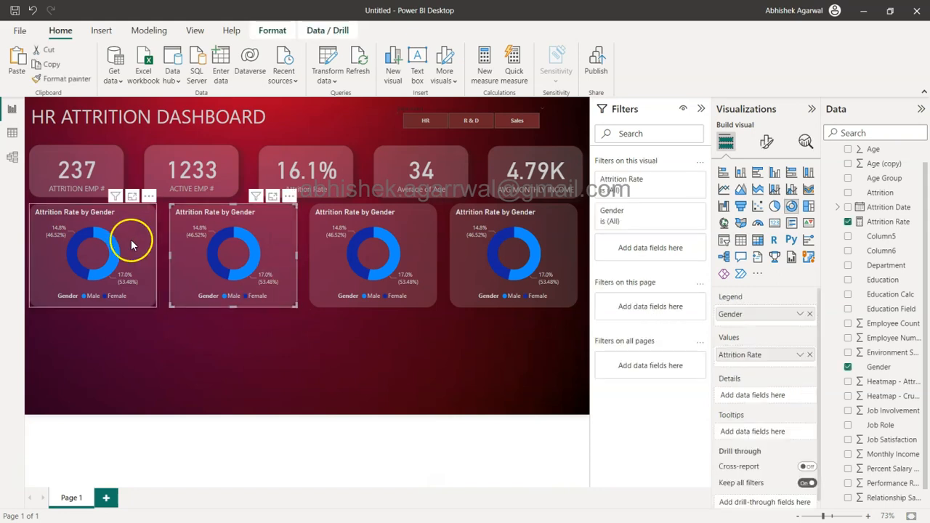
click(270, 229)
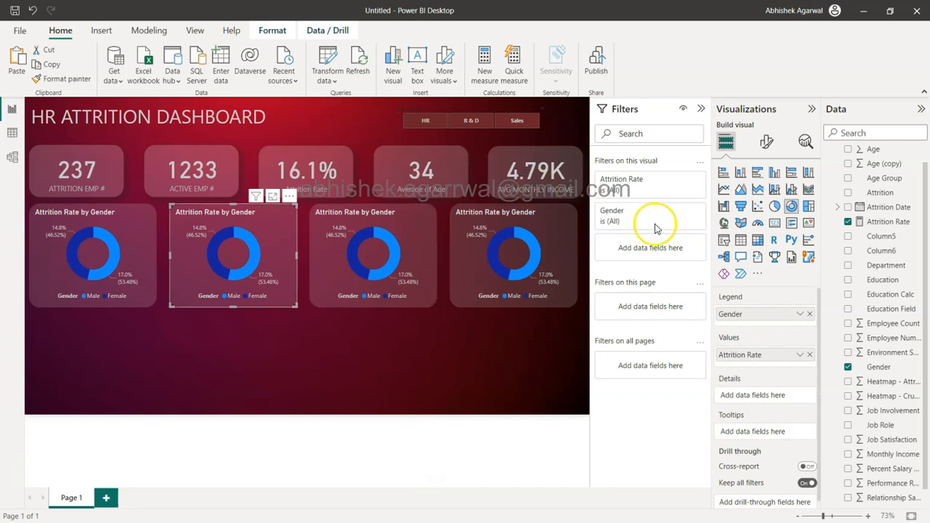
click(758, 173)
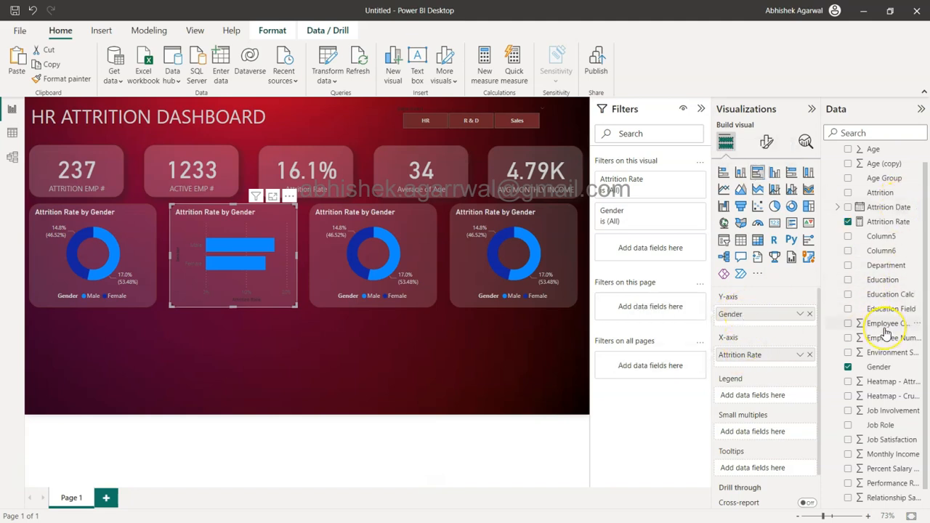
scroll(890, 275, down, 1)
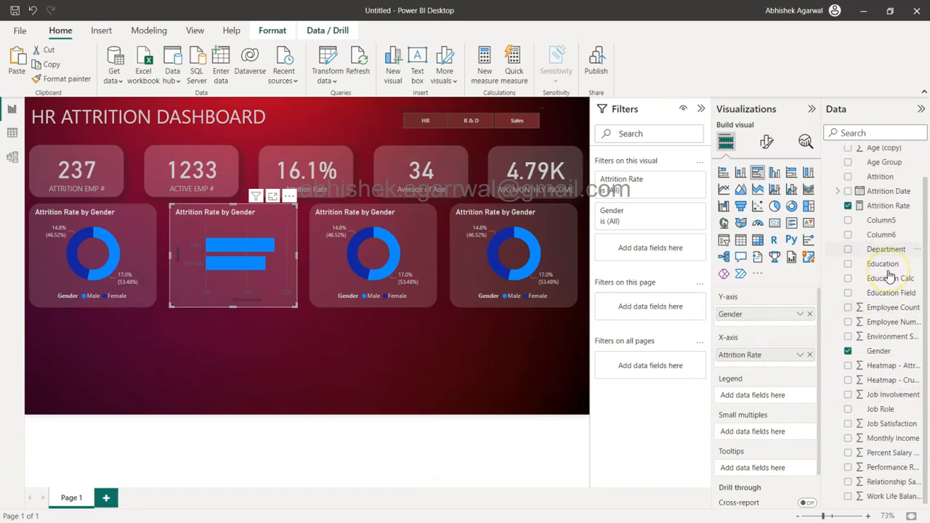
drag(883, 263, 769, 314)
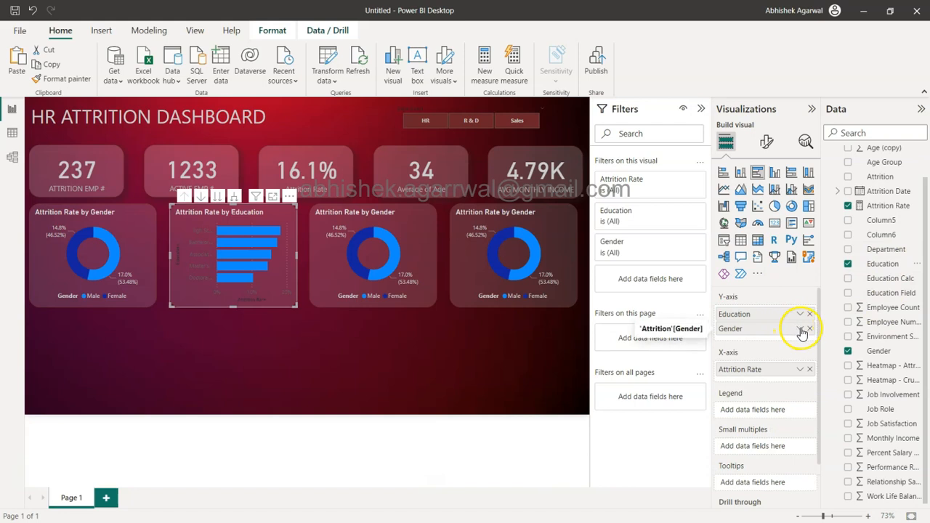
click(810, 330)
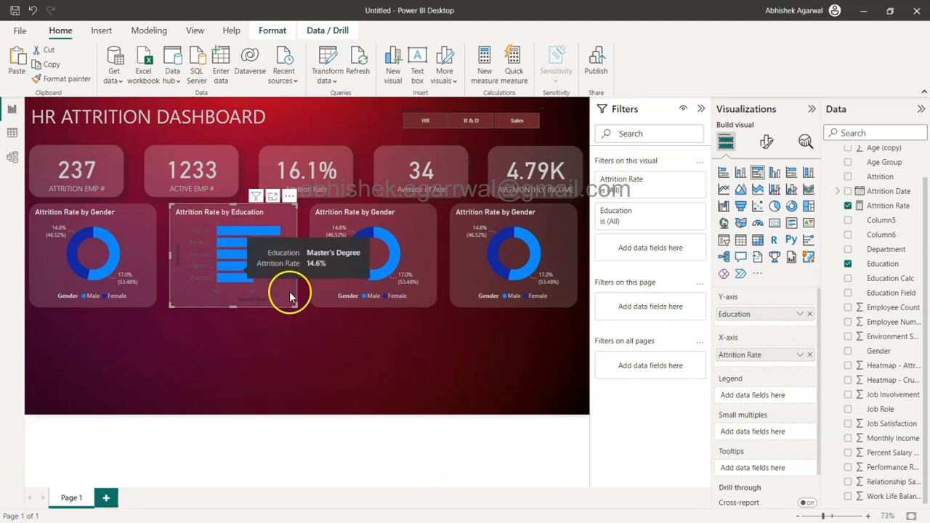
Step: Turn off the Education bar chart's Y-axis title, make the axis values light-coloured and set their maximum area width to 50%
click(767, 145)
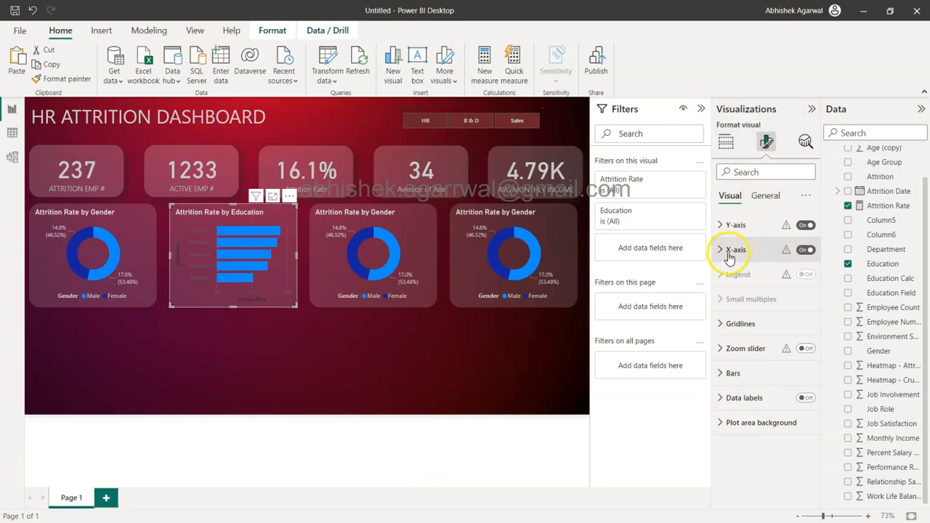
click(724, 225)
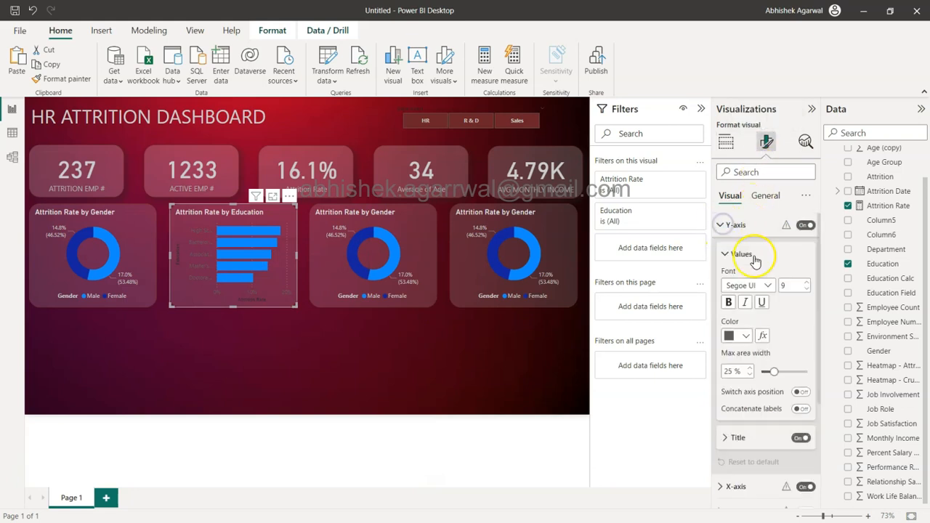
click(800, 438)
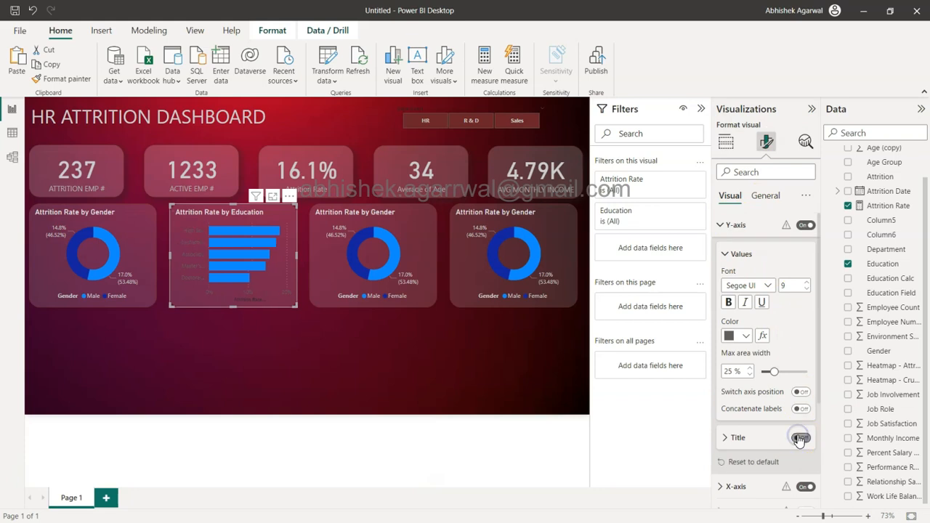
click(736, 336)
click(738, 188)
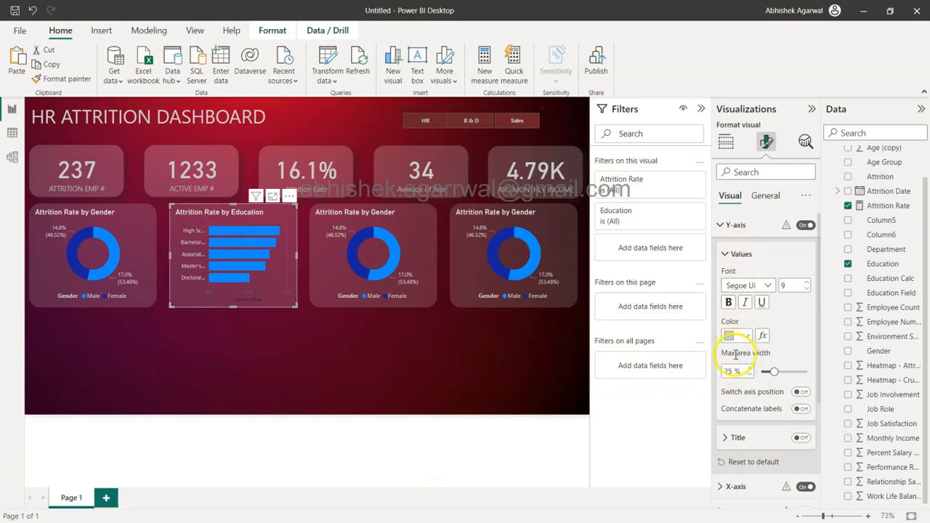
drag(773, 371, 806, 370)
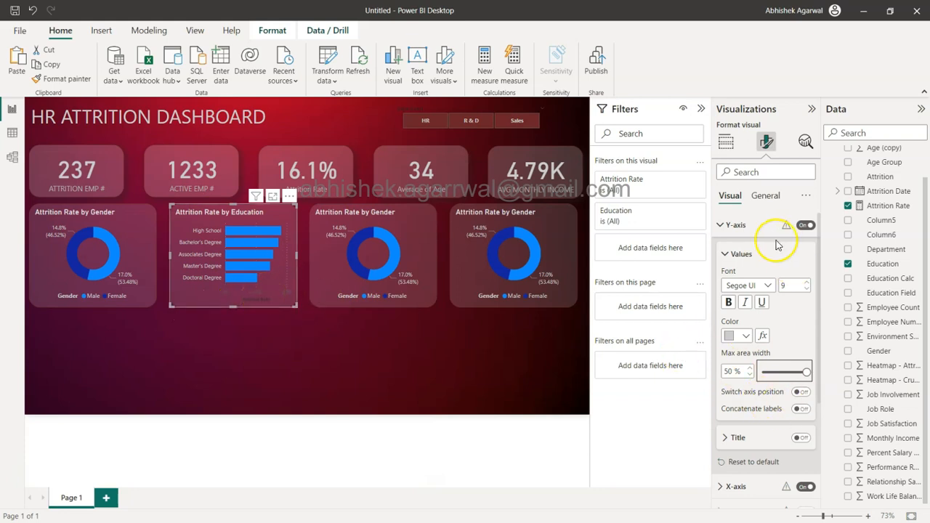
click(734, 225)
Step: Turn off the Education bar chart's X-axis and X-axis title, and turn on its data labels
click(806, 250)
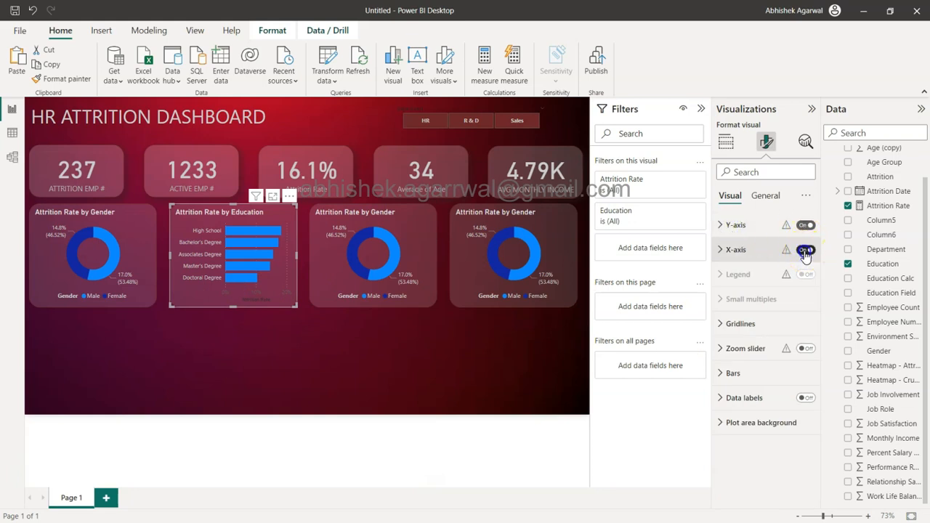
click(736, 251)
click(799, 434)
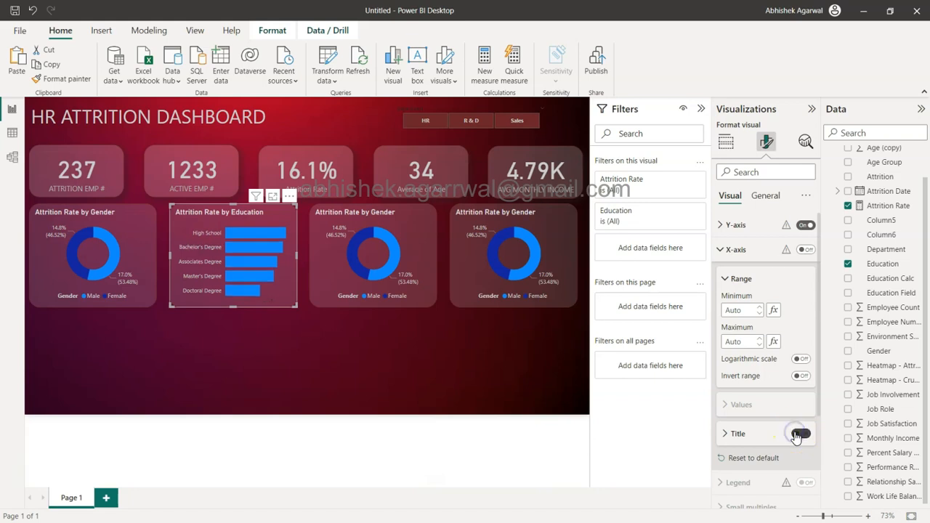
click(719, 250)
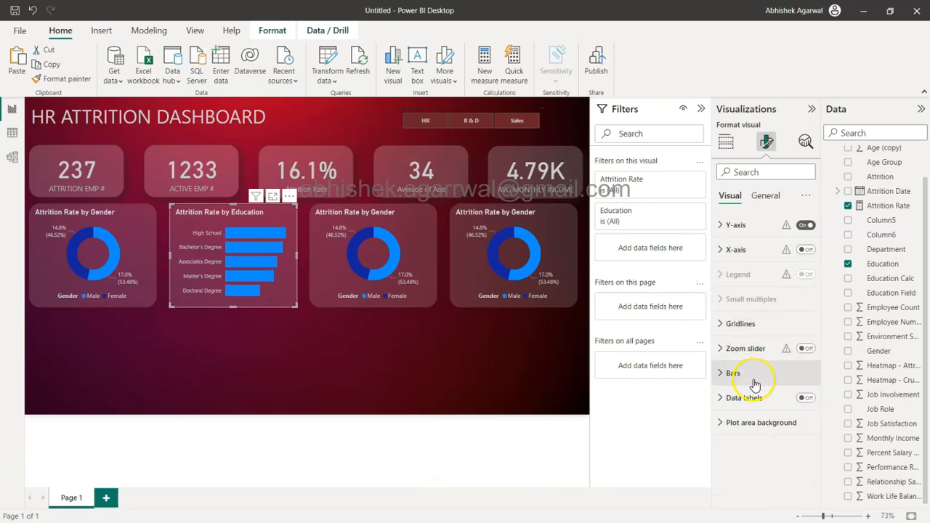
click(808, 399)
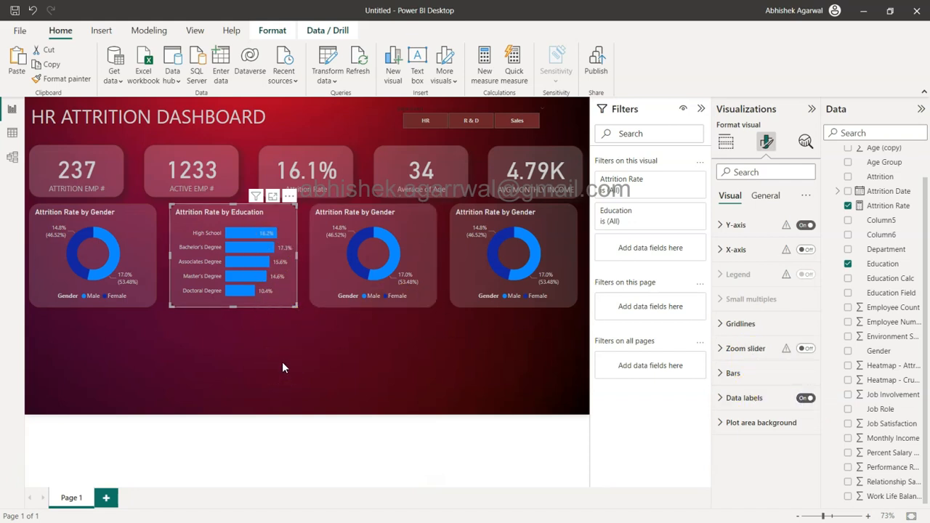
Step: Delete the third chart in the row, the Attrition Rate by Gender donut
click(277, 295)
click(371, 244)
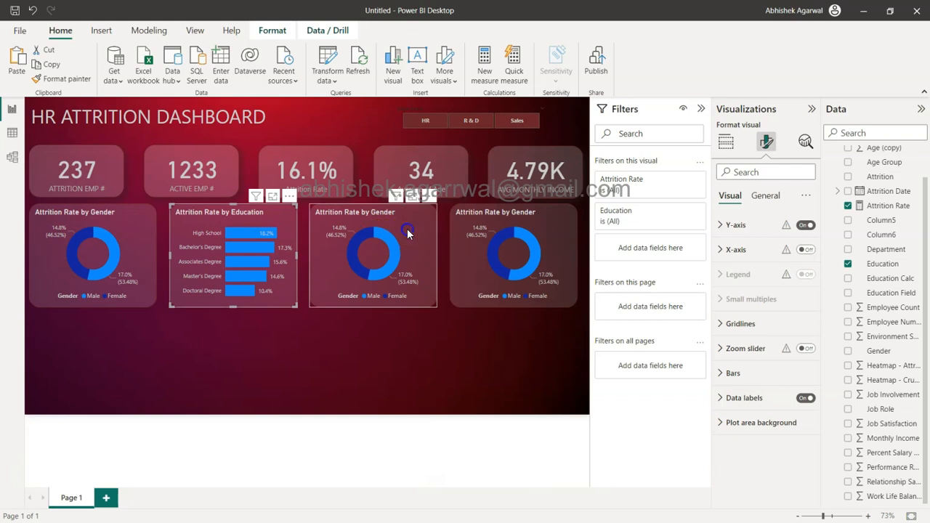
key(Delete)
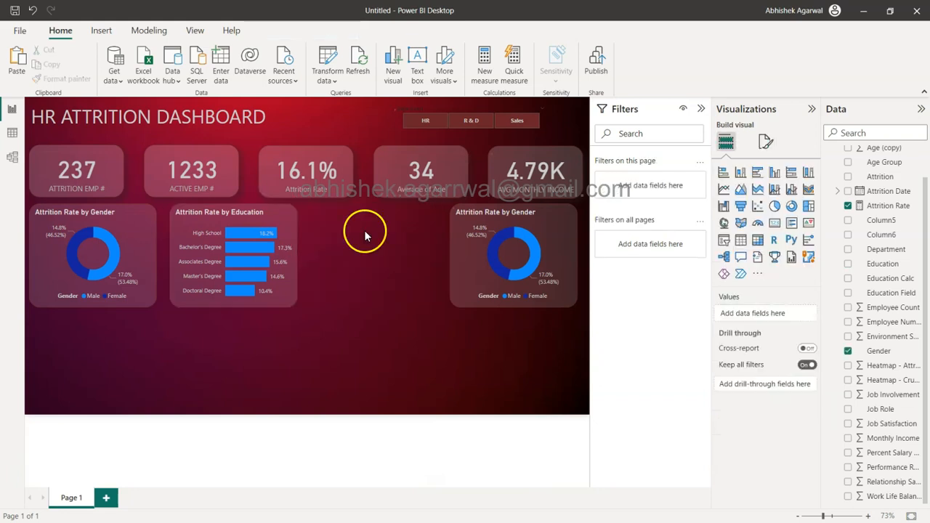
Step: Copy the Education bar chart into the empty third slot and replace Education with Education Field on the copy's Y-axis
click(285, 221)
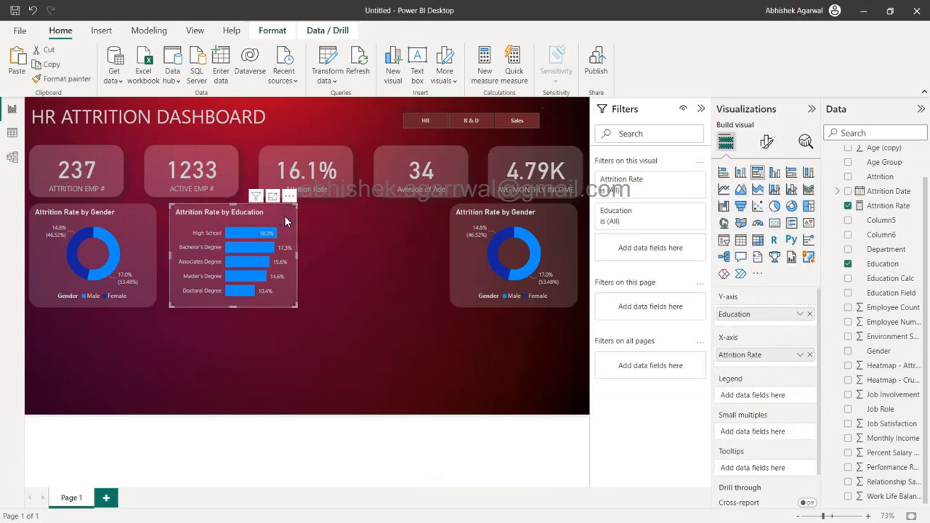
key(ctrl+c)
key(ctrl+v)
drag(284, 215, 422, 218)
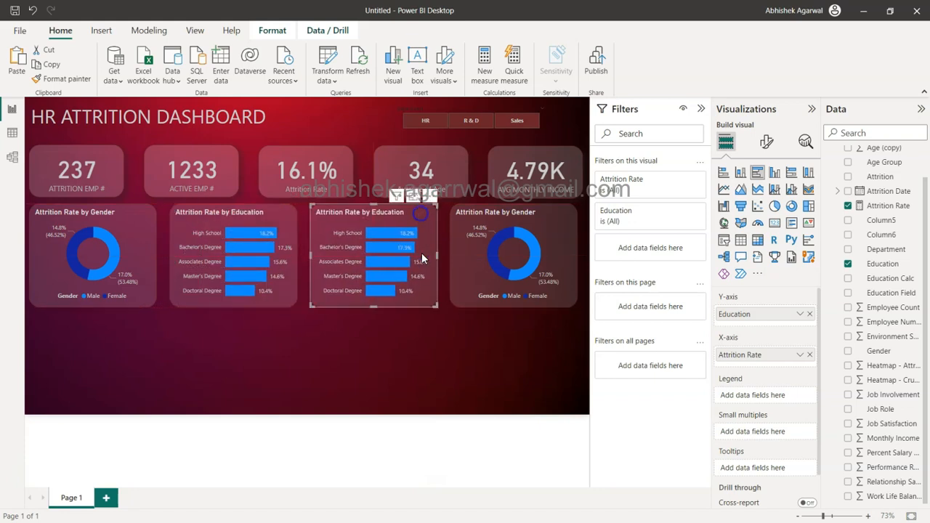
click(810, 315)
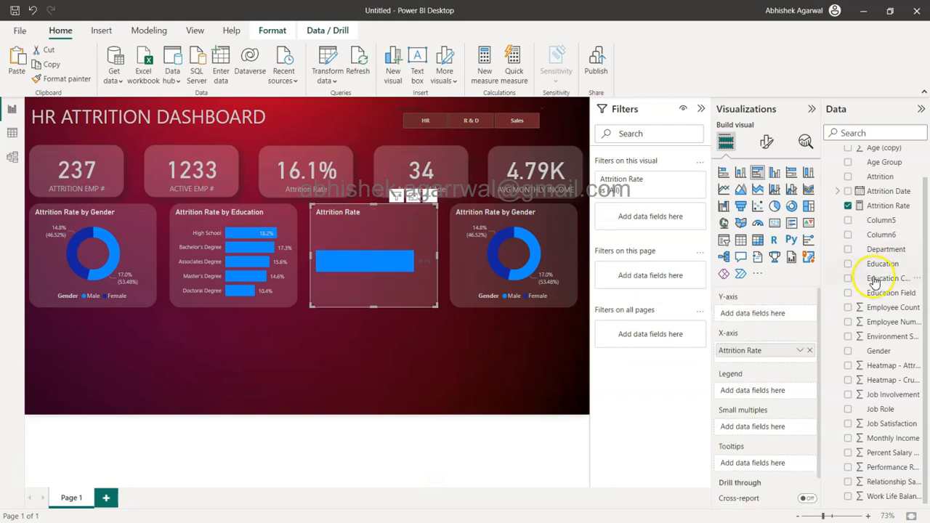
drag(861, 298, 767, 318)
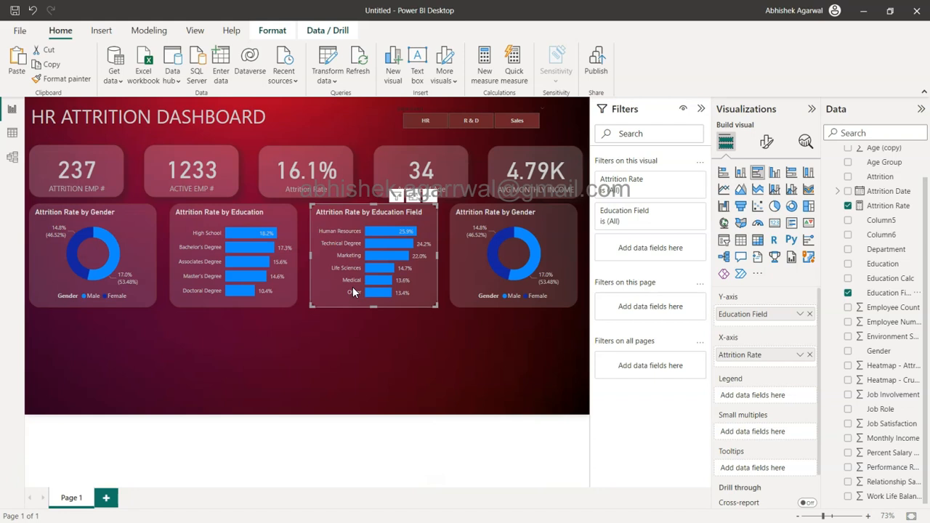
Step: Select the fourth chart in the row and start a new group based on the Age field
click(549, 221)
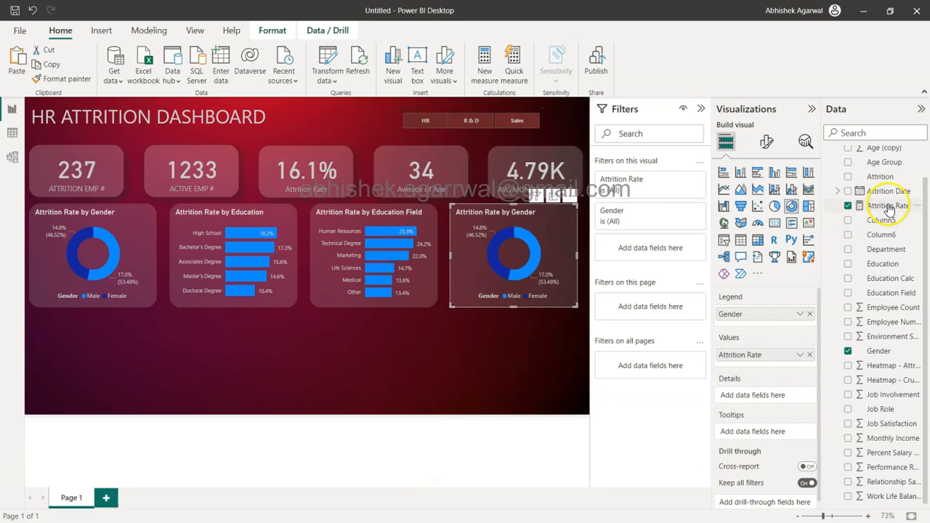
scroll(888, 211, up, 2)
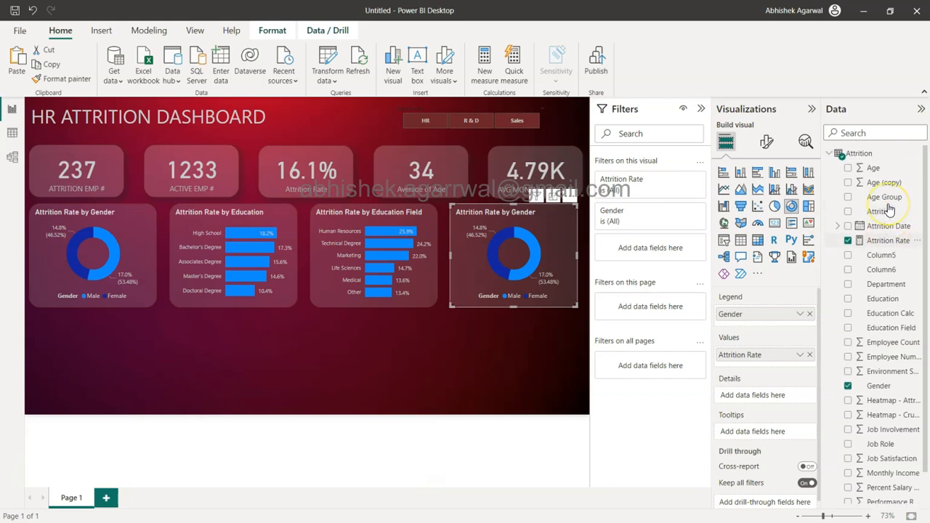
click(881, 168)
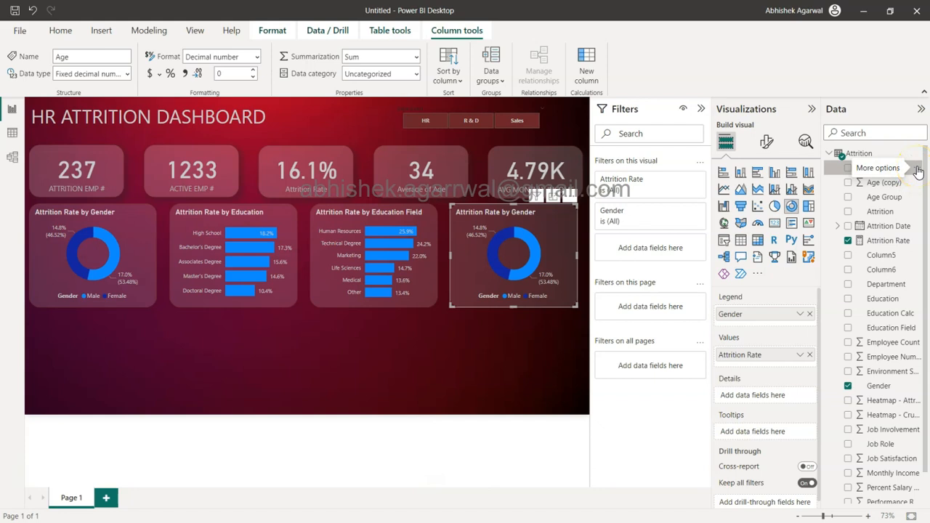
click(917, 168)
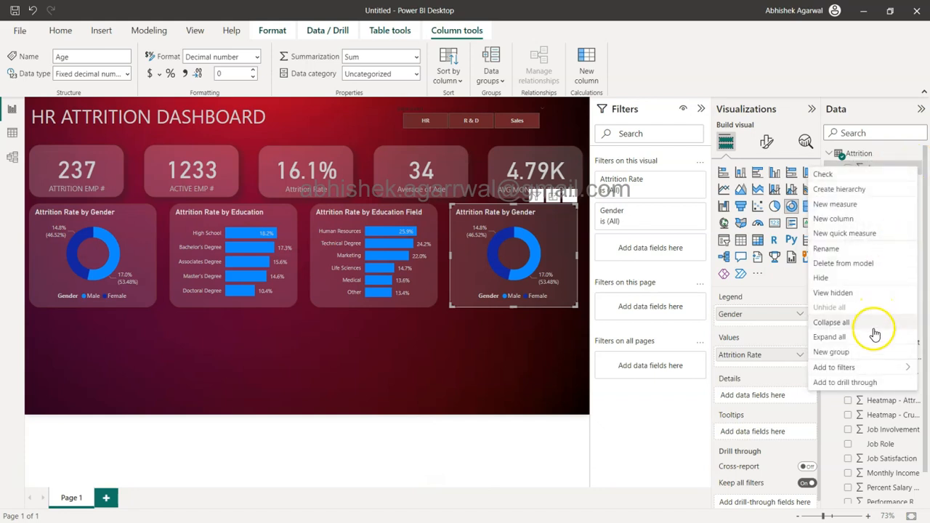
click(864, 354)
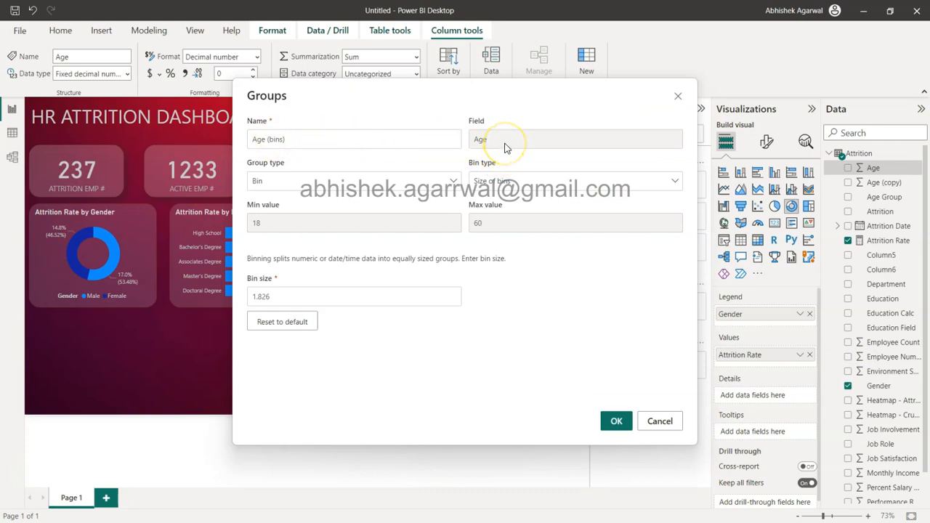
Step: Create the Age (bins) group from the Age field with a bin size of 10
click(326, 191)
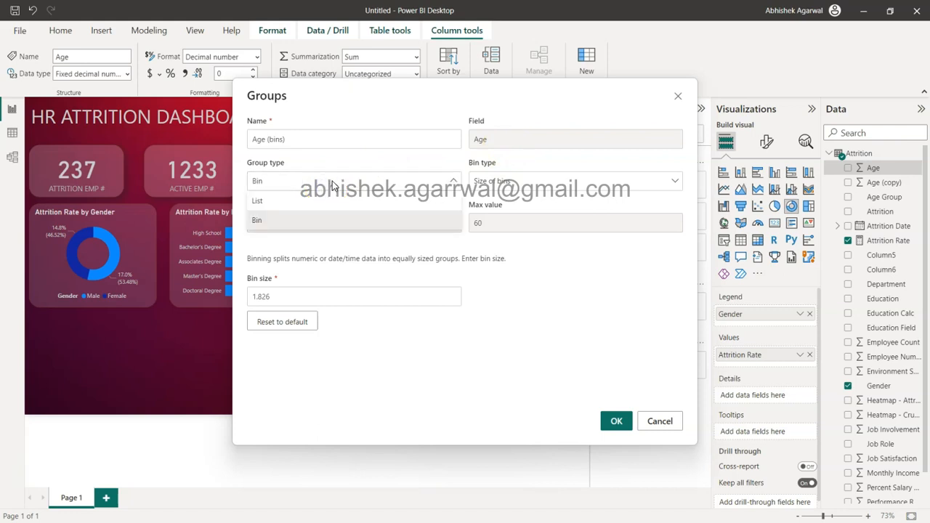
click(333, 186)
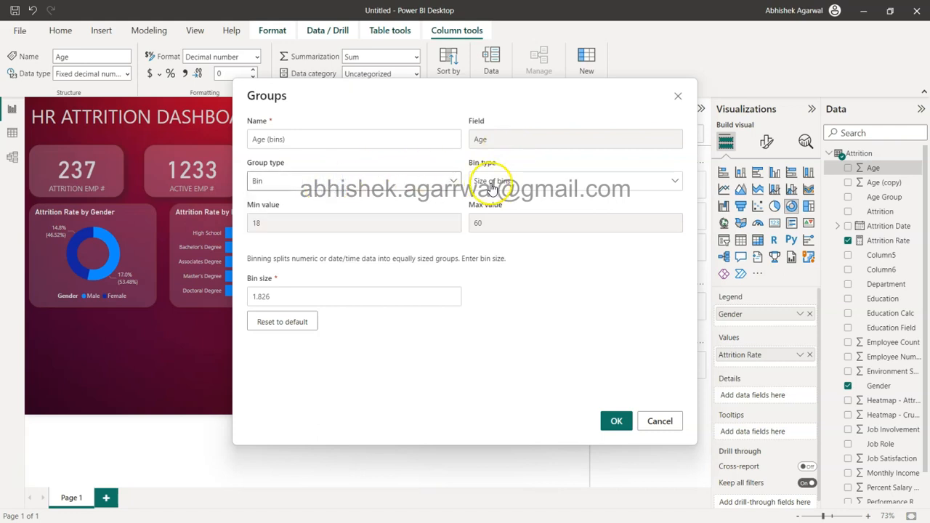
click(522, 186)
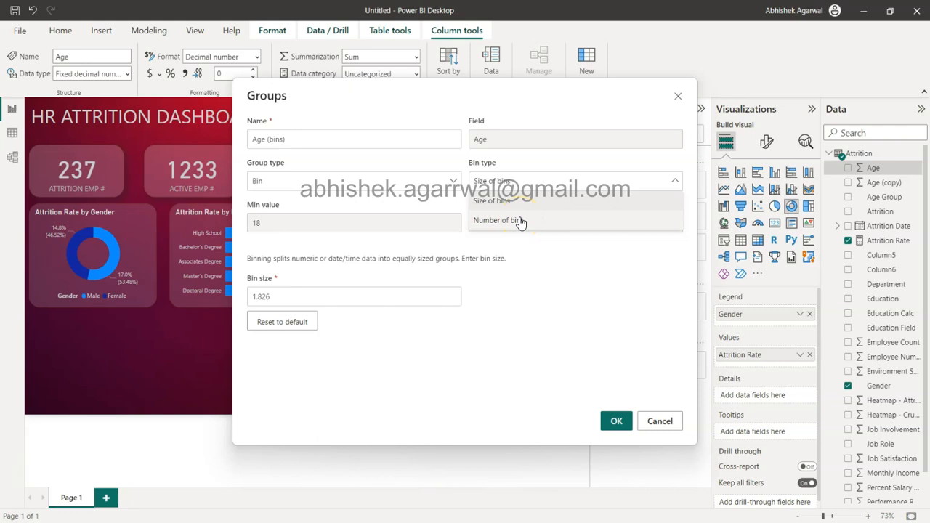
click(519, 187)
click(295, 297)
drag(294, 296, 187, 311)
text(10)
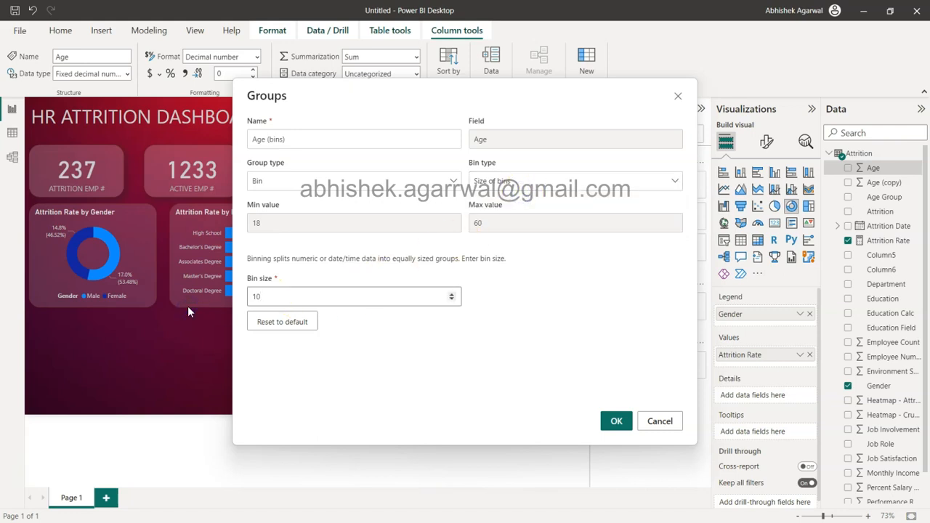
click(295, 300)
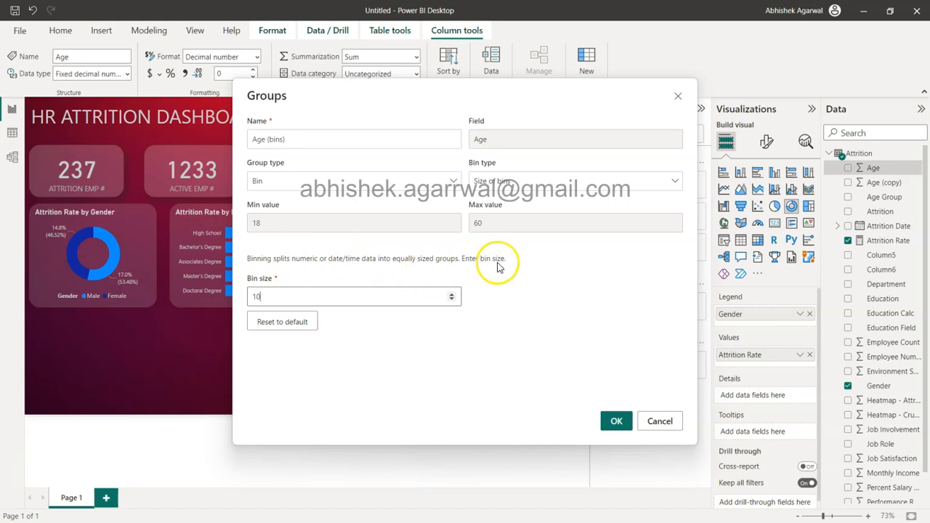
click(617, 423)
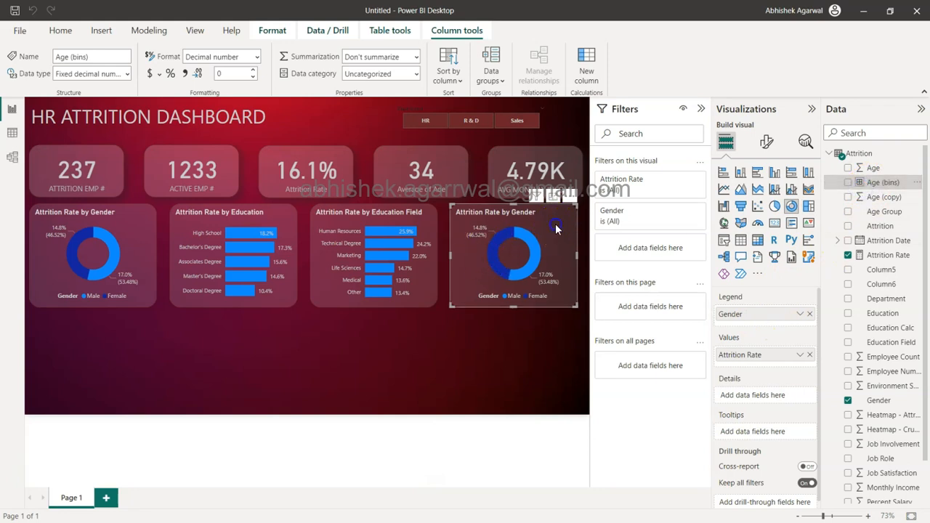
Step: Delete the row's fourth chart, the Attrition Rate by Gender donut, and place a copy of the Education Field bar chart in its slot
key(Delete)
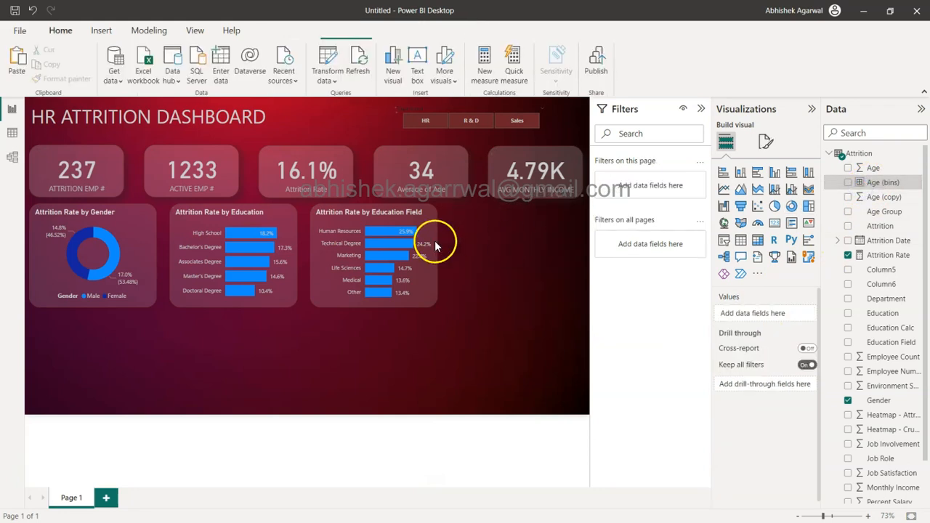
click(429, 228)
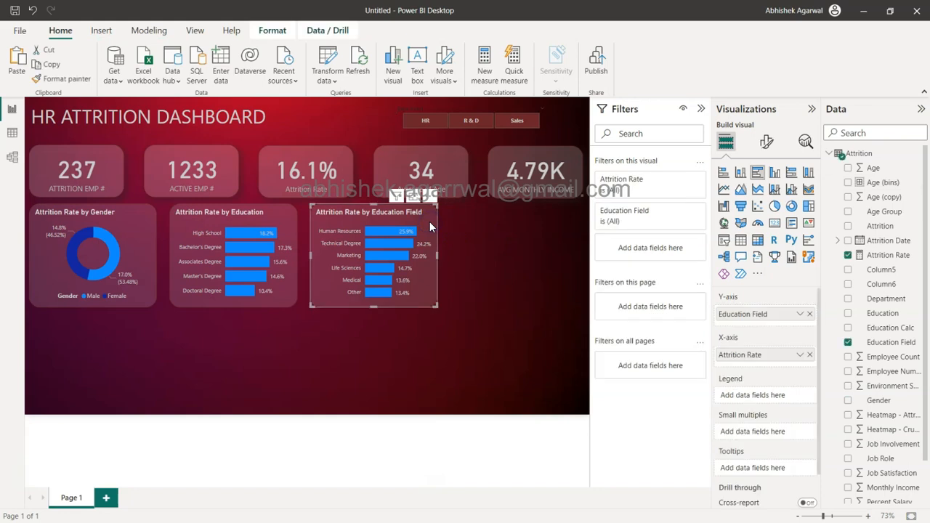
key(ctrl+c)
key(ctrl+v)
drag(430, 227, 574, 227)
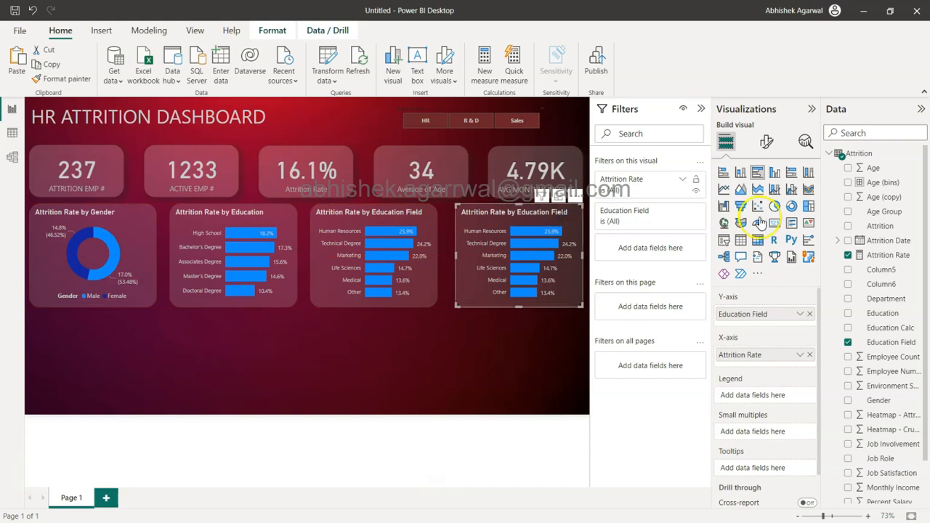
Step: Replace Education Field with Age (bins) on the copied chart's Y-axis and convert it to a clustered column chart
click(810, 315)
drag(883, 187, 764, 311)
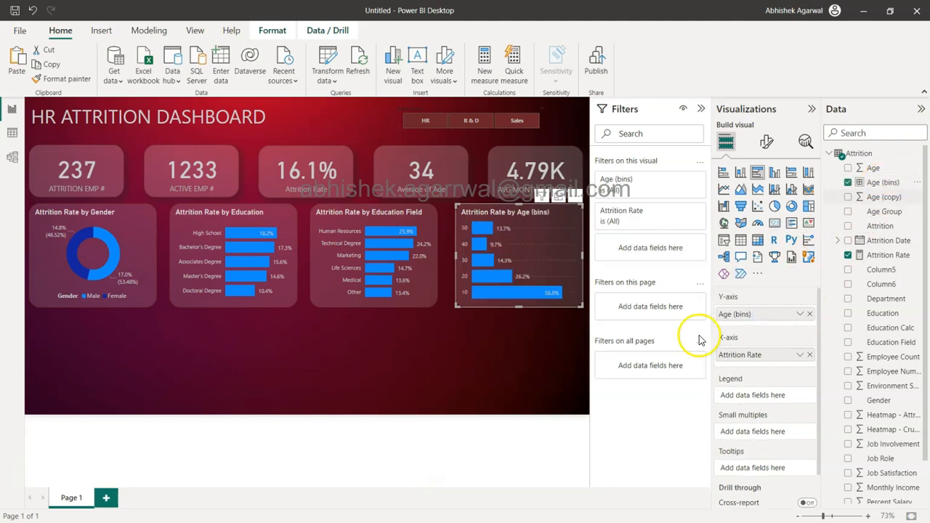
click(778, 182)
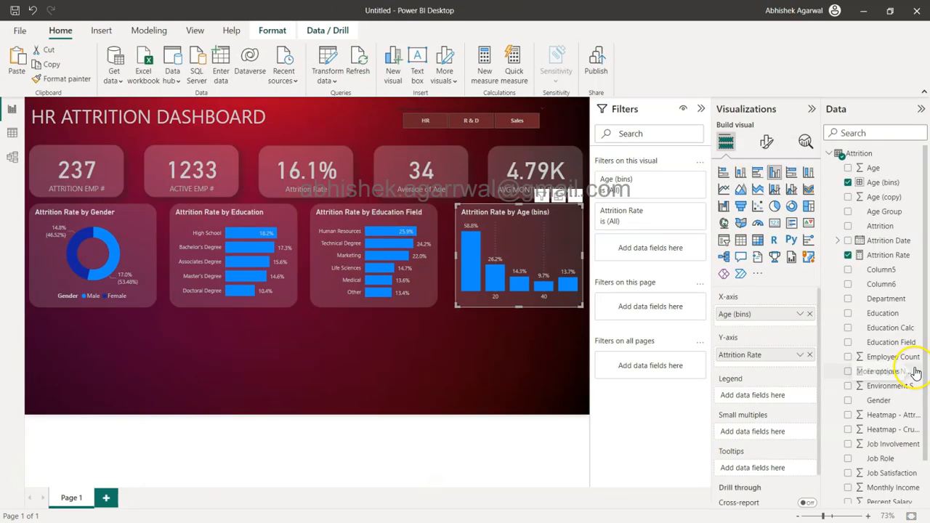
click(485, 73)
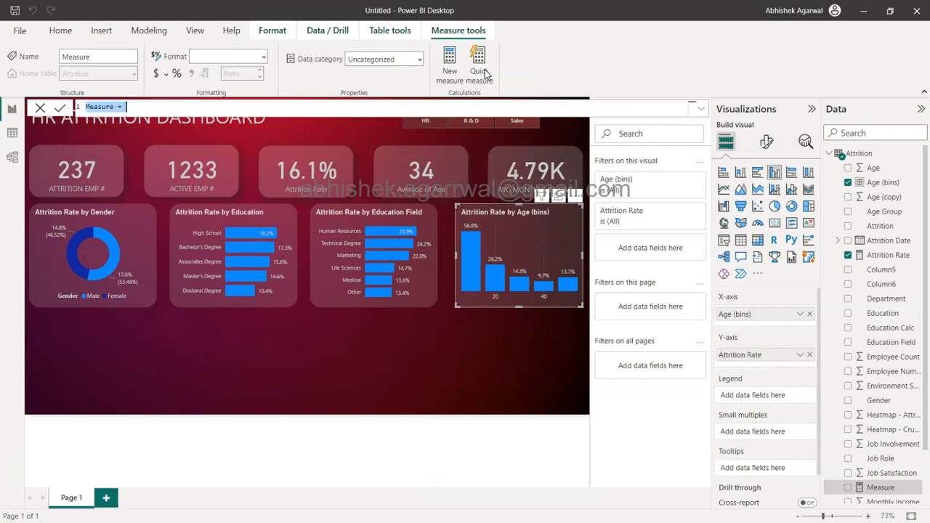
text(a)
key(BackSpace)
text(Age Size Group =)
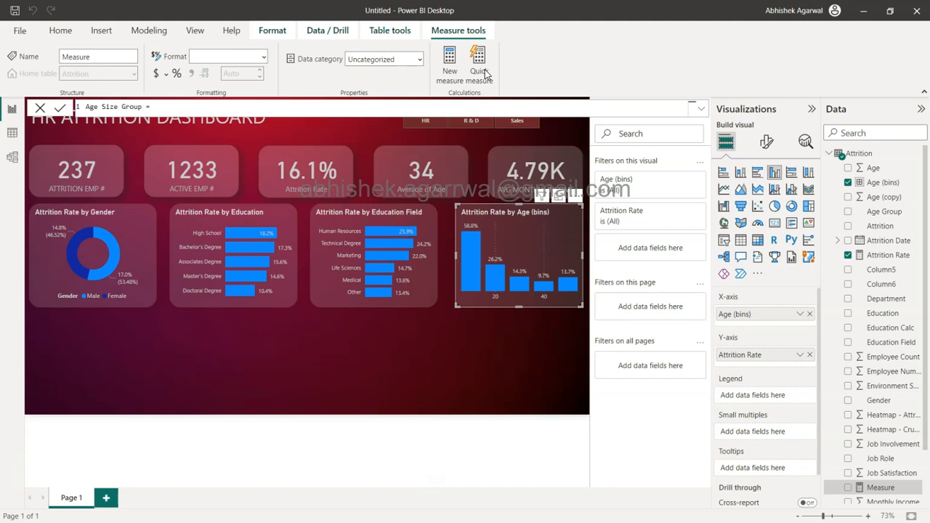
click(608, 92)
click(397, 108)
text(SWITCH()
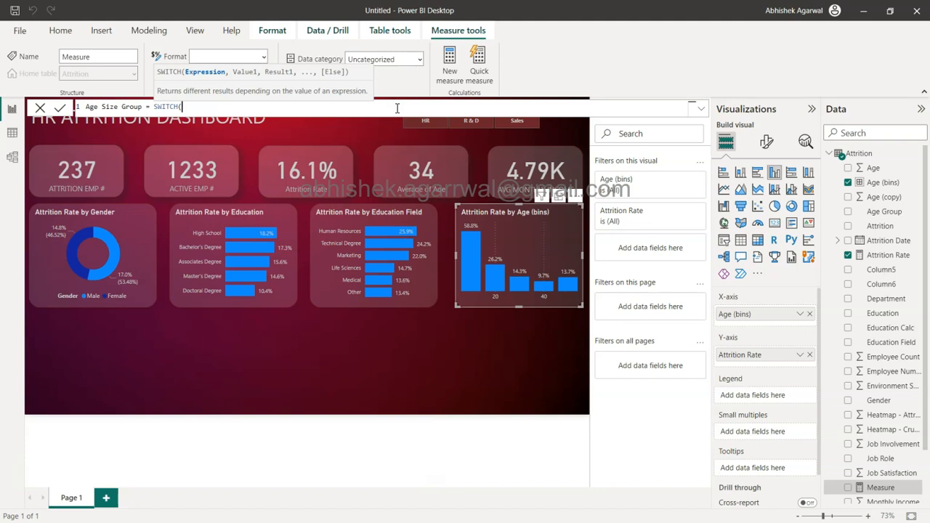
text(TRUE(),)
click(424, 104)
click(201, 107)
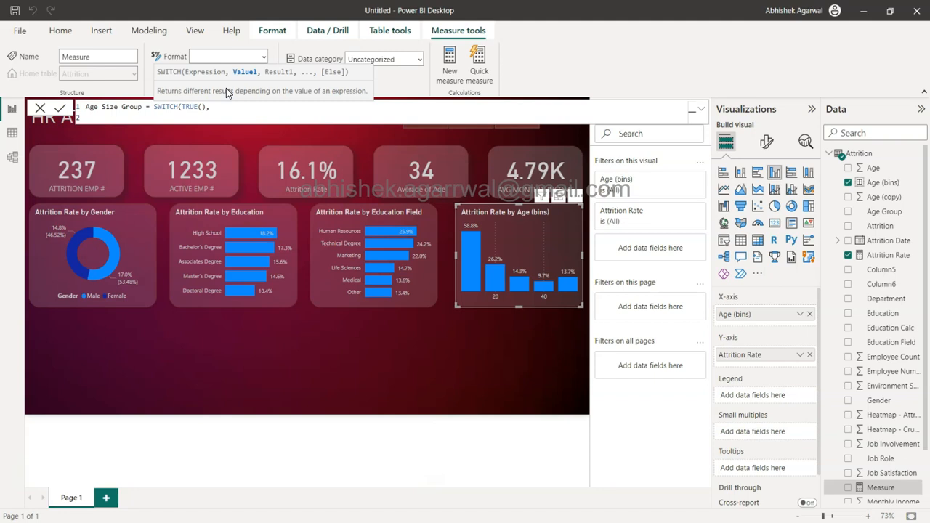
key(shift+Return)
text(at)
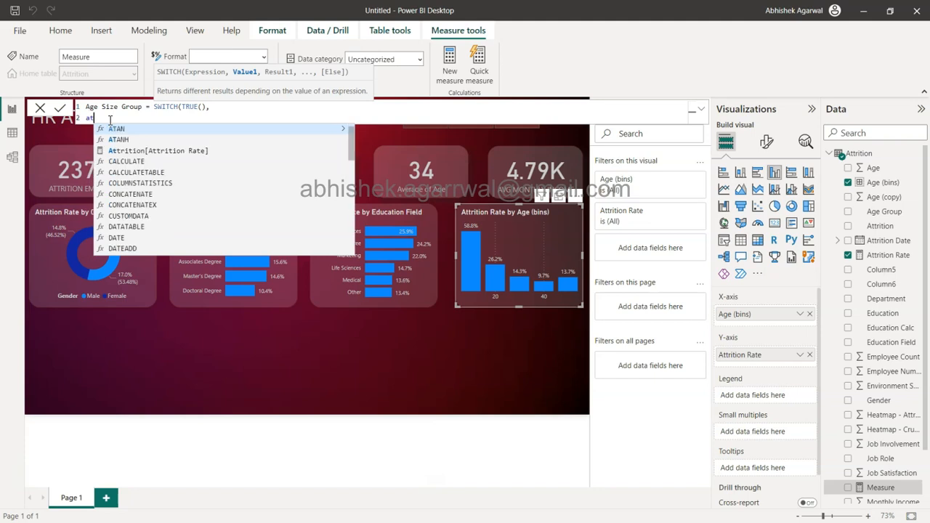
key(BackSpace)
text(ge)
key(BackSpace)
key(BackSpace)
key(BackSpace)
text(ag)
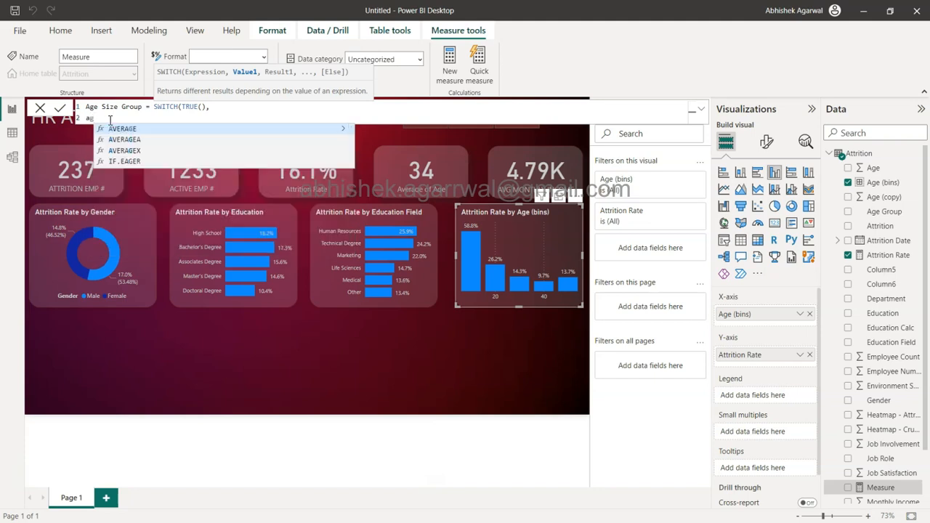
text(e)
key(BackSpace)
key(BackSpace)
key(BackSpace)
key(BackSpace)
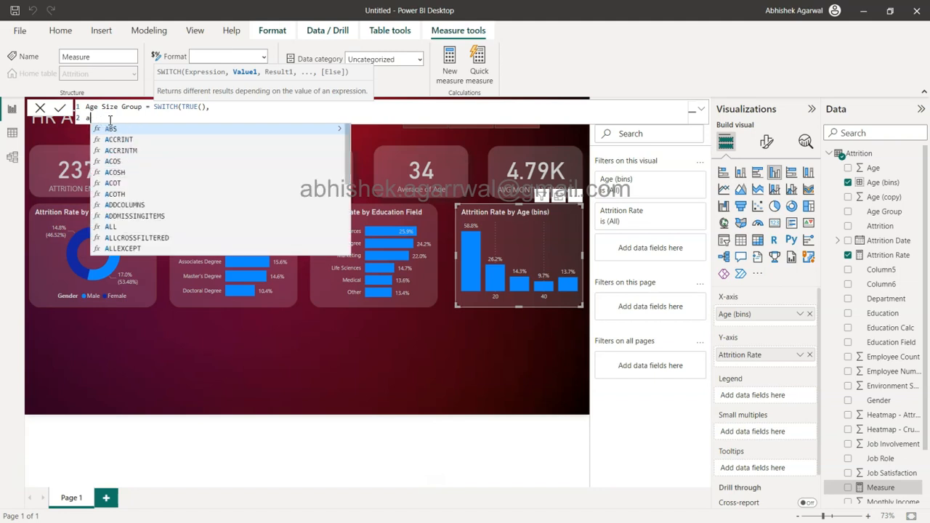
click(208, 107)
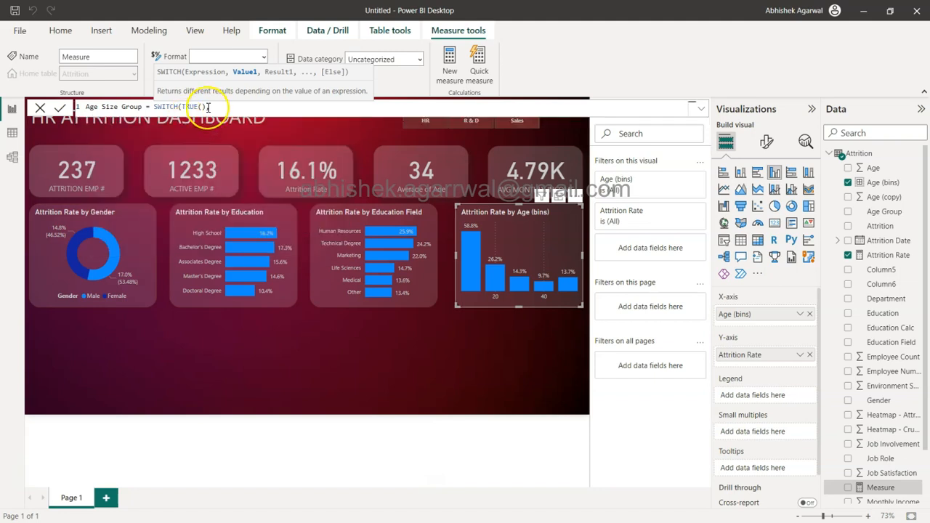
text(,)
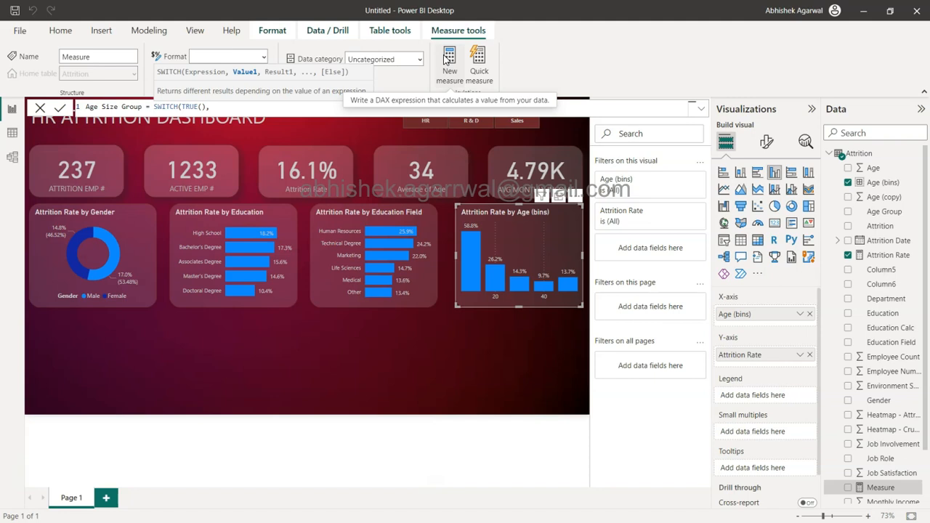
click(41, 107)
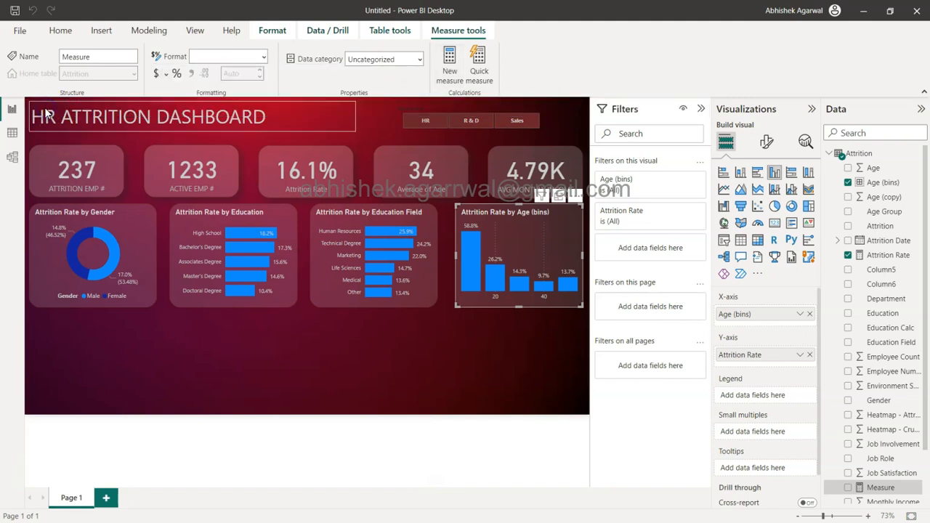
Step: Add a calculated column to the Attrition table in Data view, starting its formula as Age Bin Size = SWITCH(TRUE()
click(13, 133)
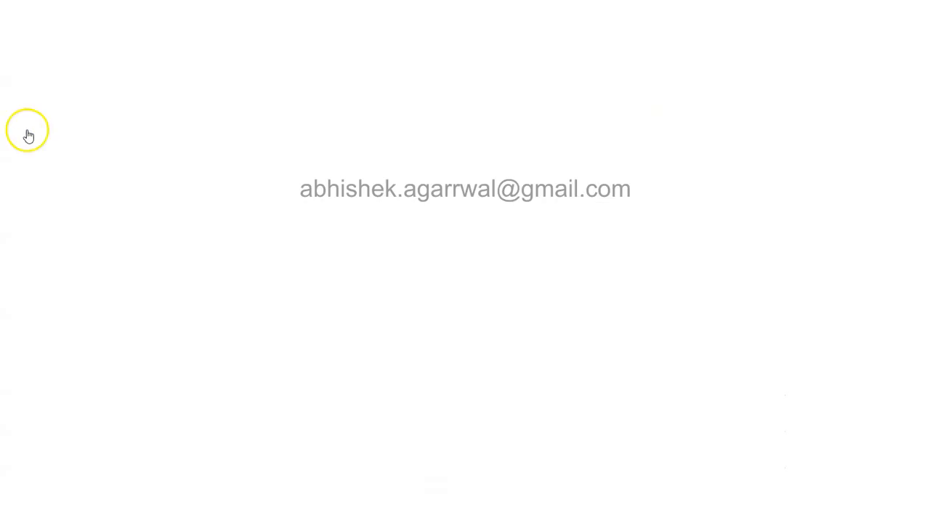
scroll(600, 224, right, 2)
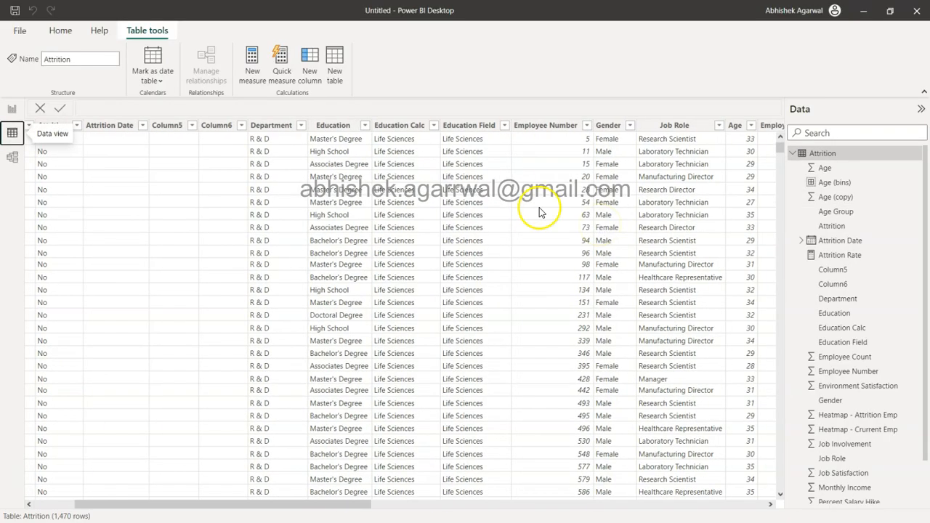
click(307, 68)
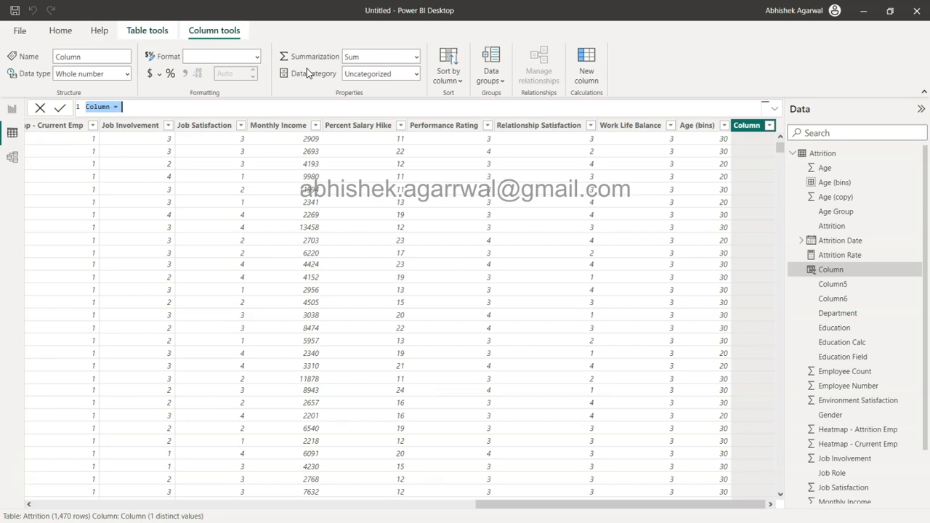
text(Age)
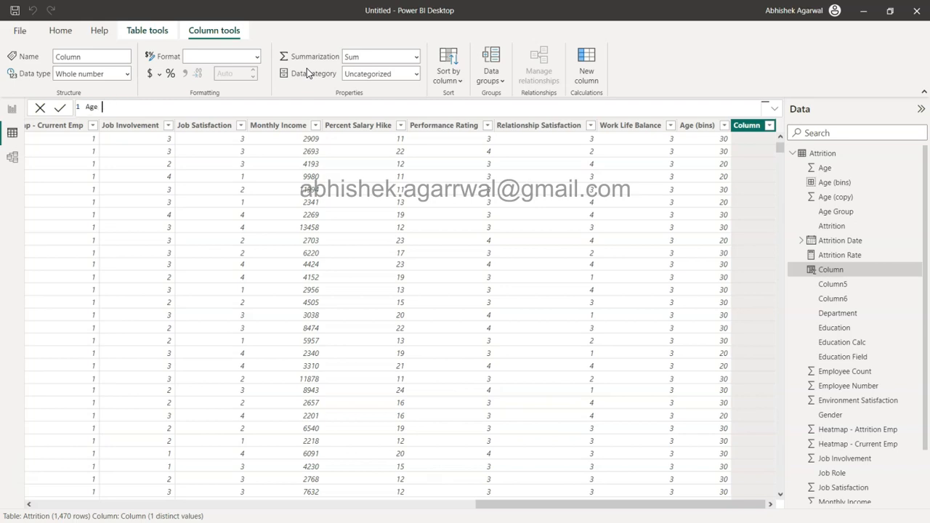
text( Bin Size = swi)
key(Tab)
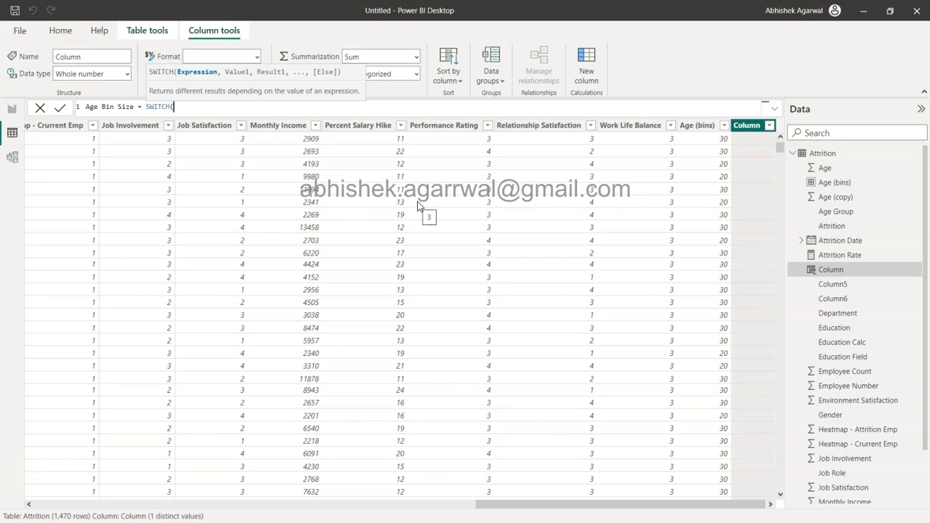
text(TRUE(),)
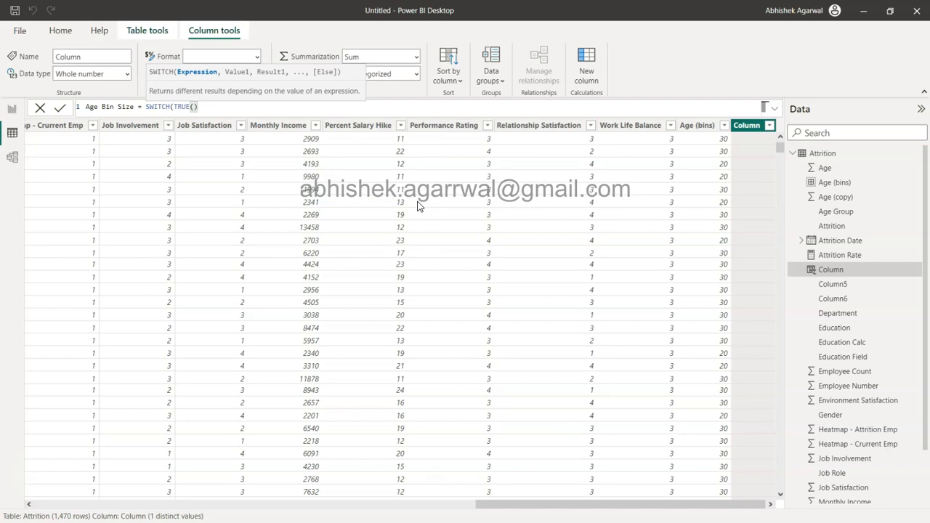
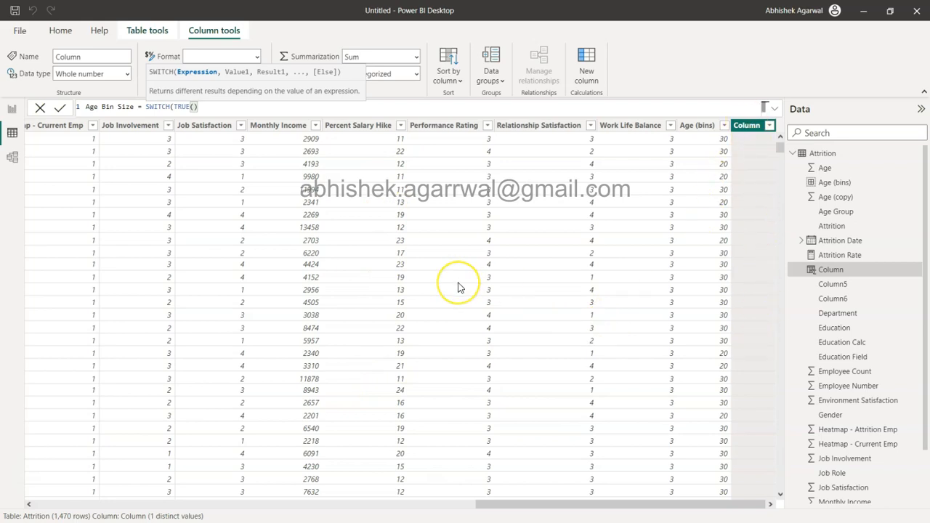
Step: Add the first SWITCH condition to the Age Bin Size formula, returning "55+" when Attrition[Age]>55
text(,)
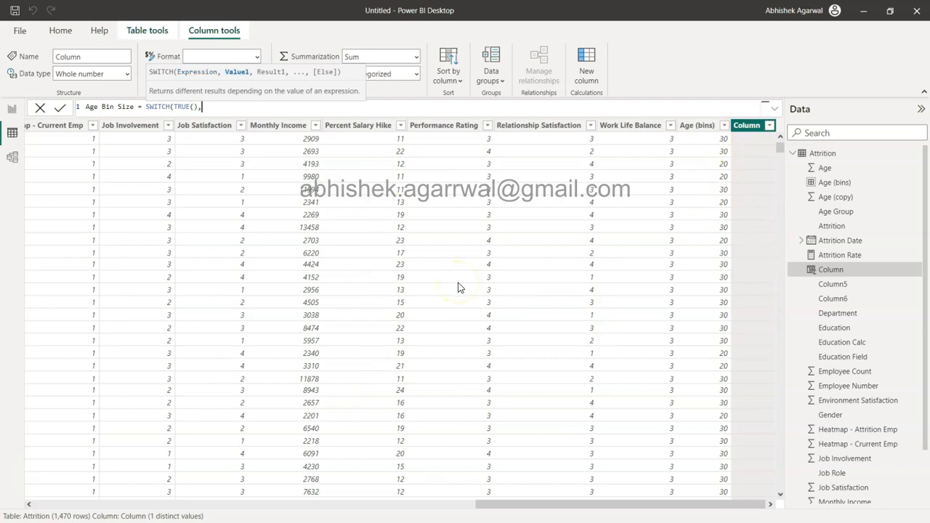
key(shift+Return)
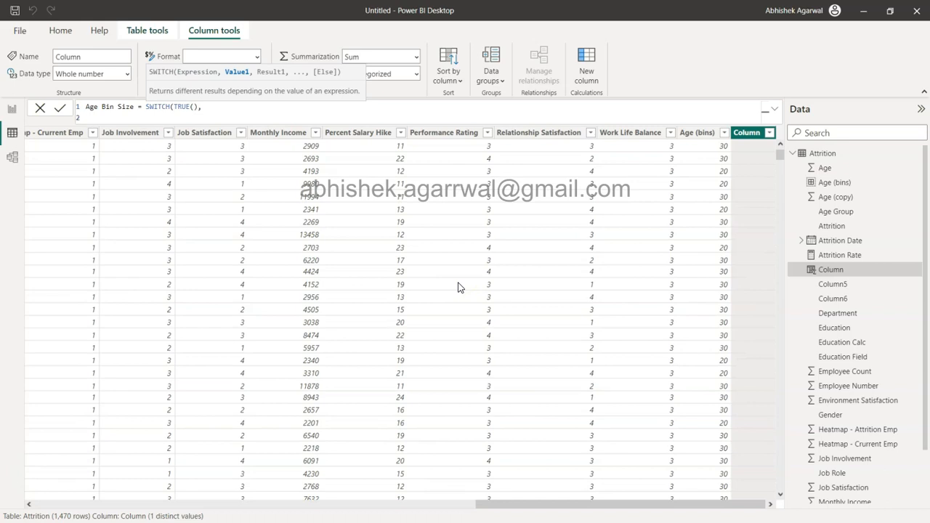
text(age)
key(Down)
key(Up)
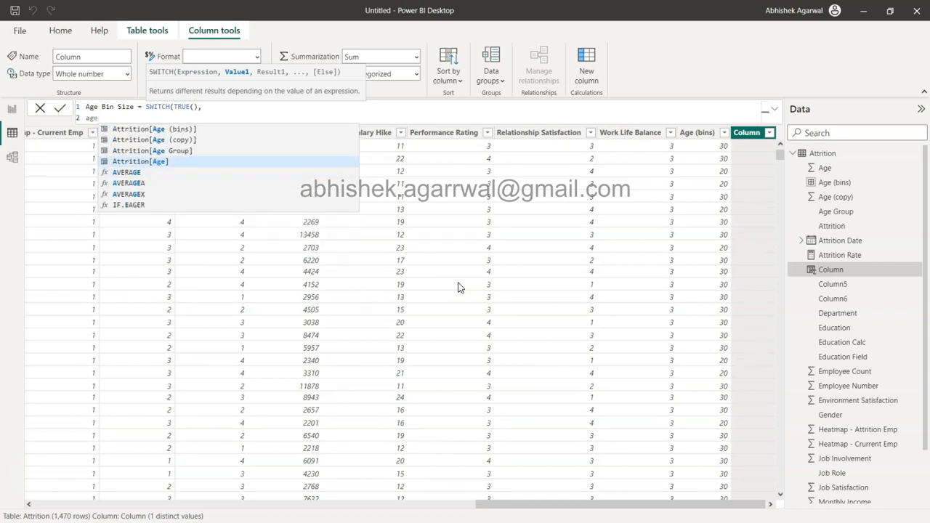
key(Tab)
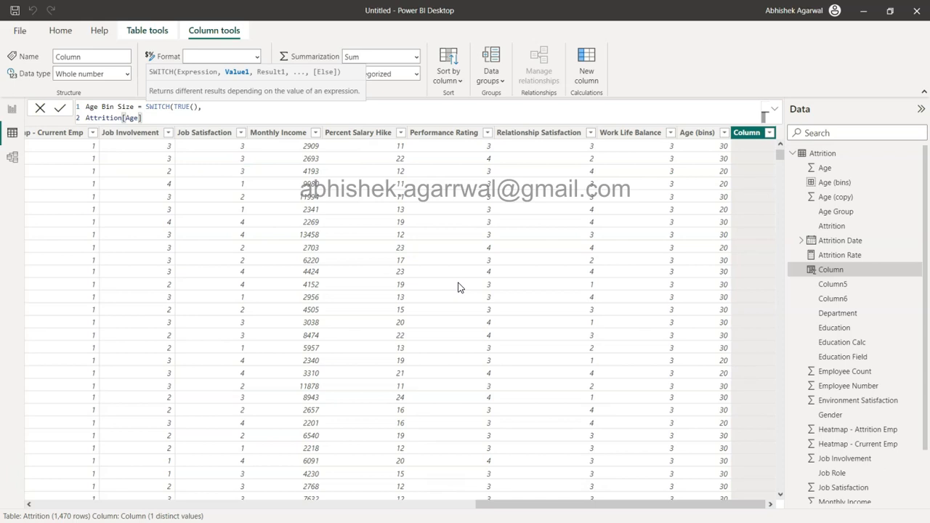
text(>55,")
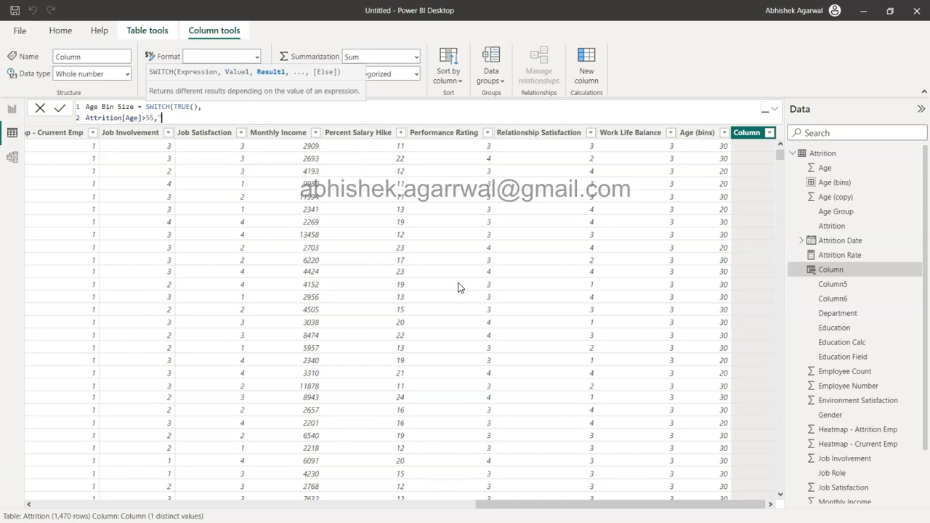
text(55+",)
key(shift+Return)
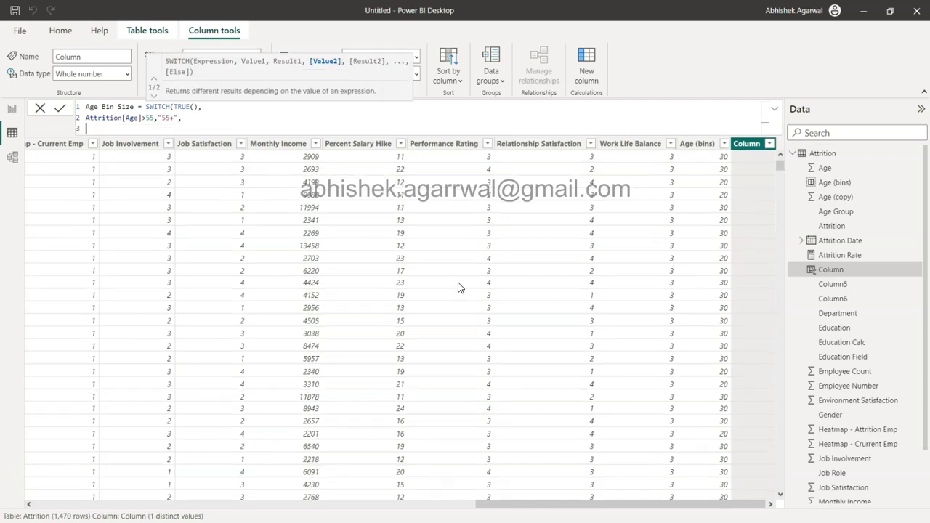
Step: Add a second condition line to the formula, returning "45+" when Attrition[Age]>45
text(att)
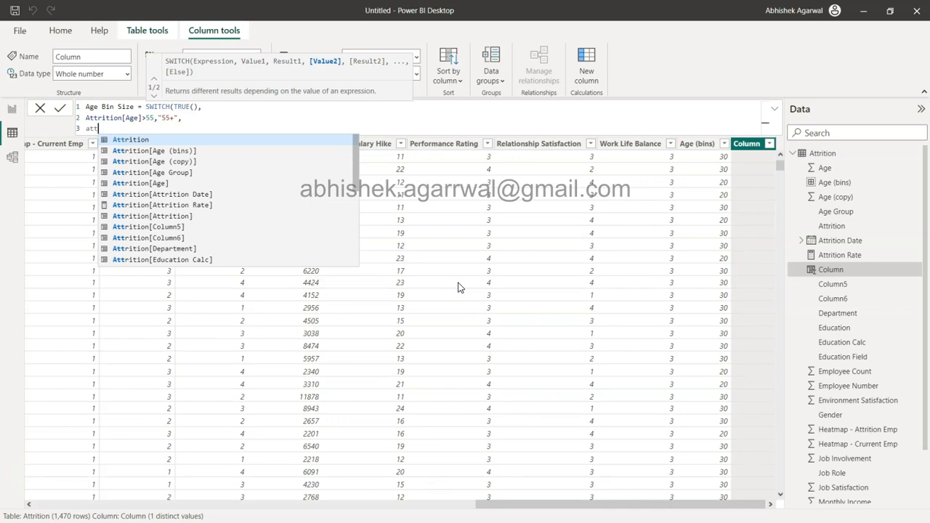
key(Down)
key(Down)
key(Down)
key(Down)
key(Tab)
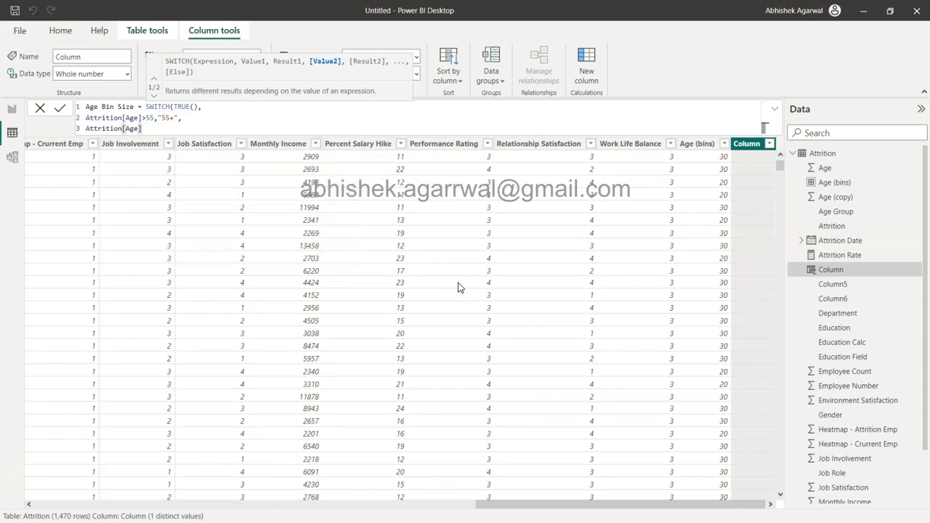
key(BackSpace)
text(>45,)
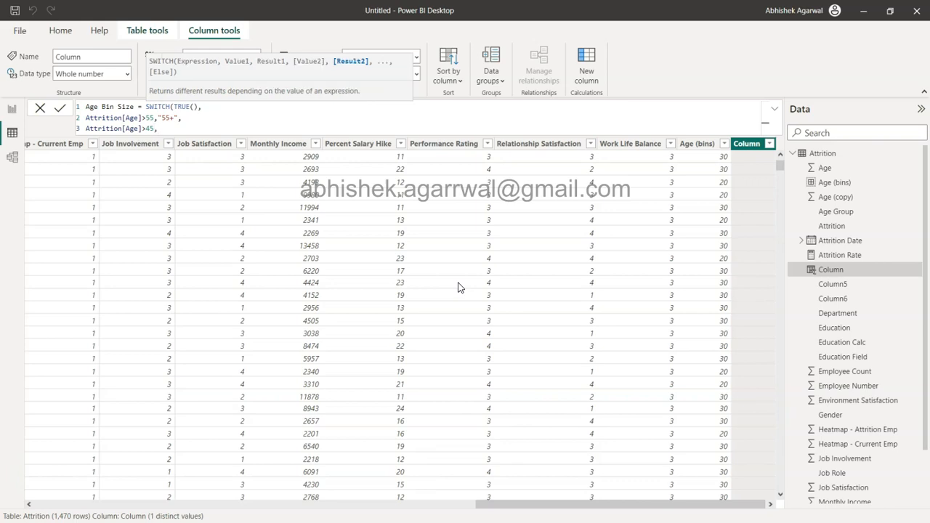
text("45+",)
key(shift+Return)
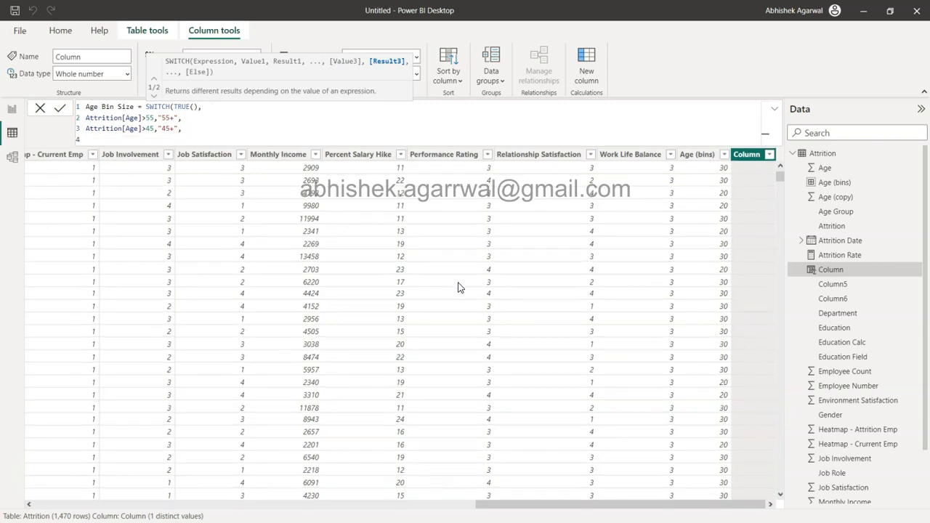
Step: Add a third condition line to the formula, returning "35+" when Attrition[Age]>35
text(age)
key(Tab)
text(>35,")
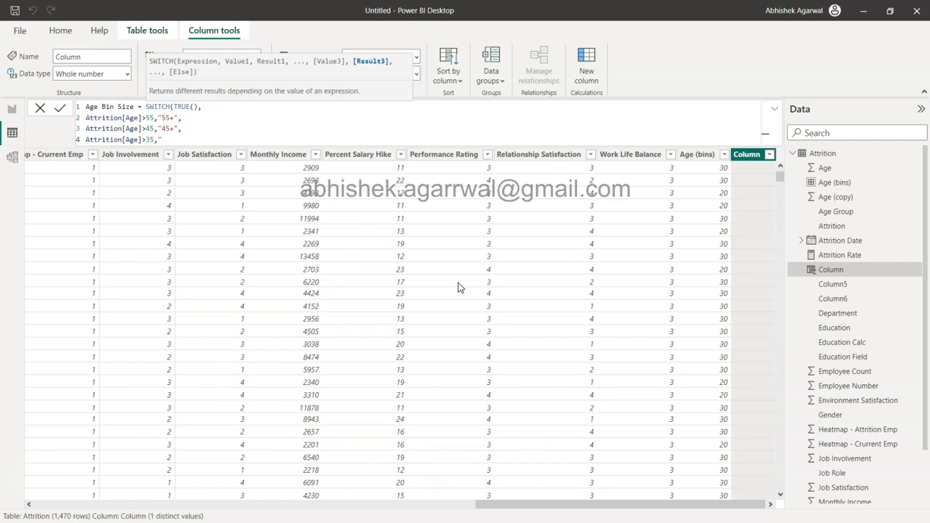
text(35+",)
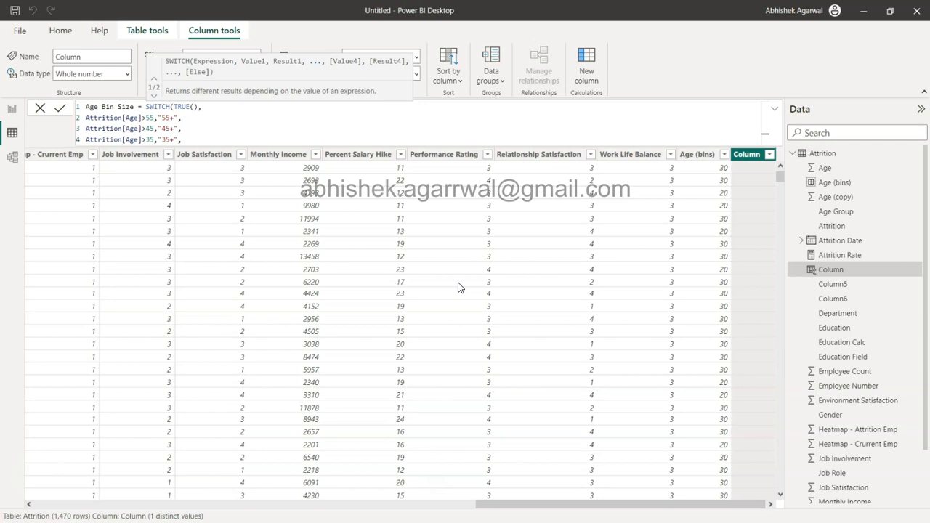
key(shift+Return)
Step: Add a fourth condition line to the formula, returning "25+" when Attrition[Age]>25
text(att)
key(Down)
key(Down)
key(Down)
key(Tab)
text(>)
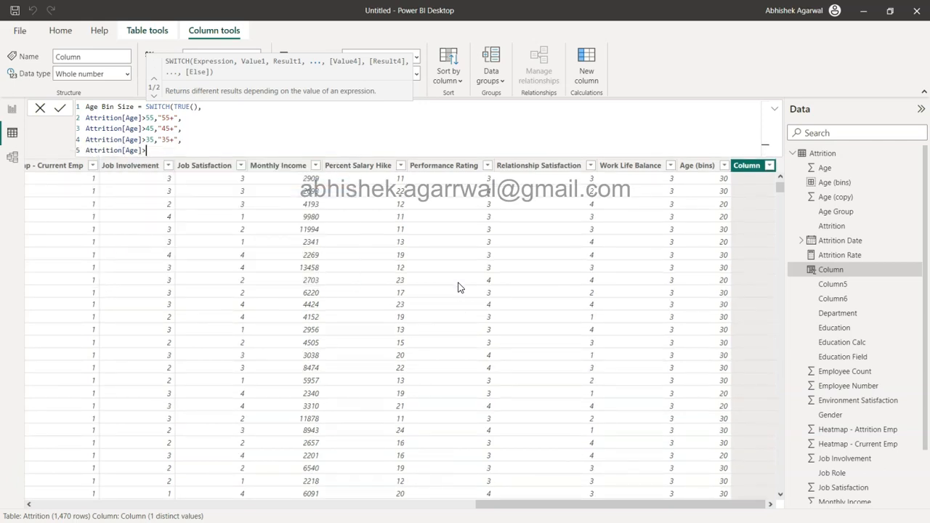
text(25,"25)
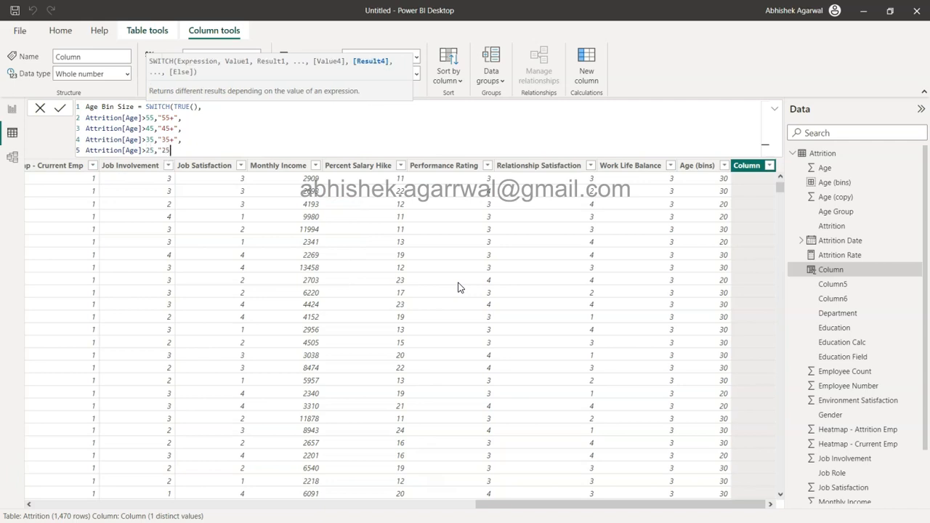
text(",)
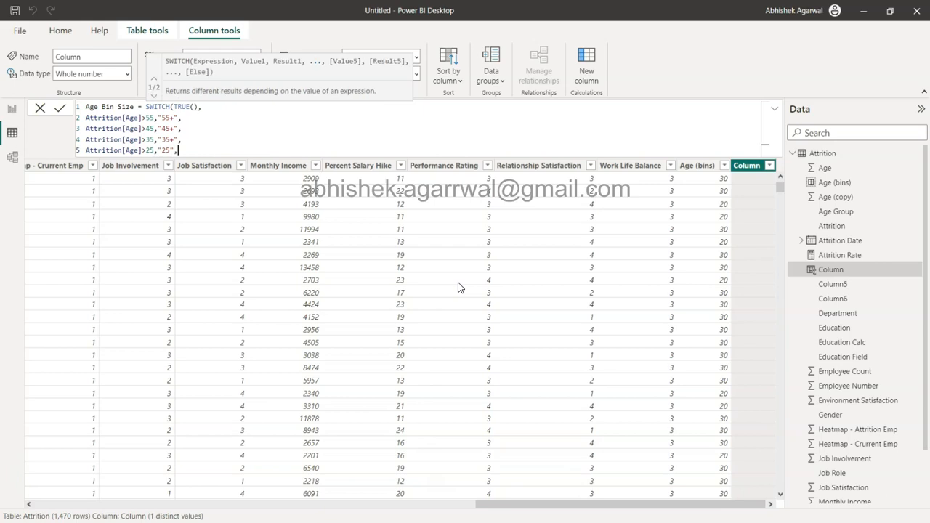
key(Left)
key(Left)
text(+)
key(shift+Return)
Step: Finish the formula with Attrition[Age]>=18 returning "18+", close the SWITCH function and commit the Age Bin Size column
text(att)
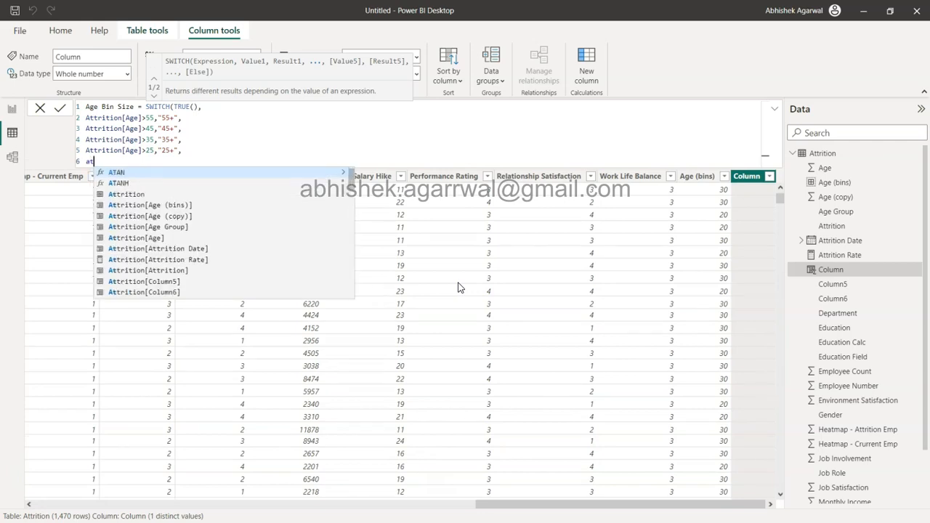
key(Down)
key(Down)
key(Down)
key(Down)
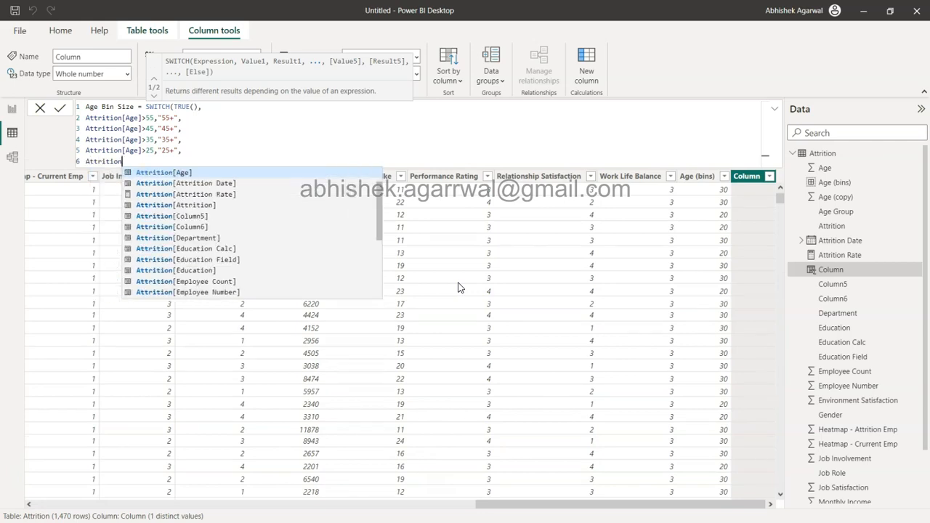
key(Tab)
text(>)
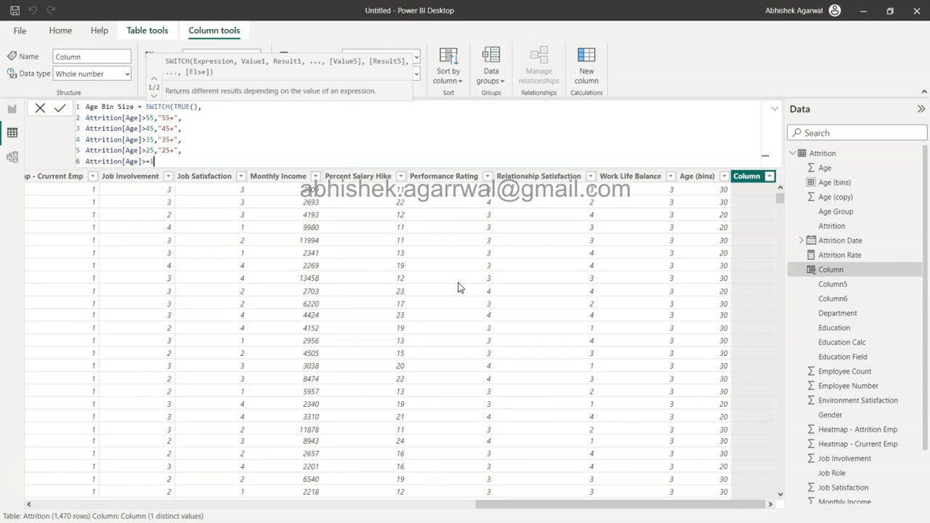
text(=18,"18+)
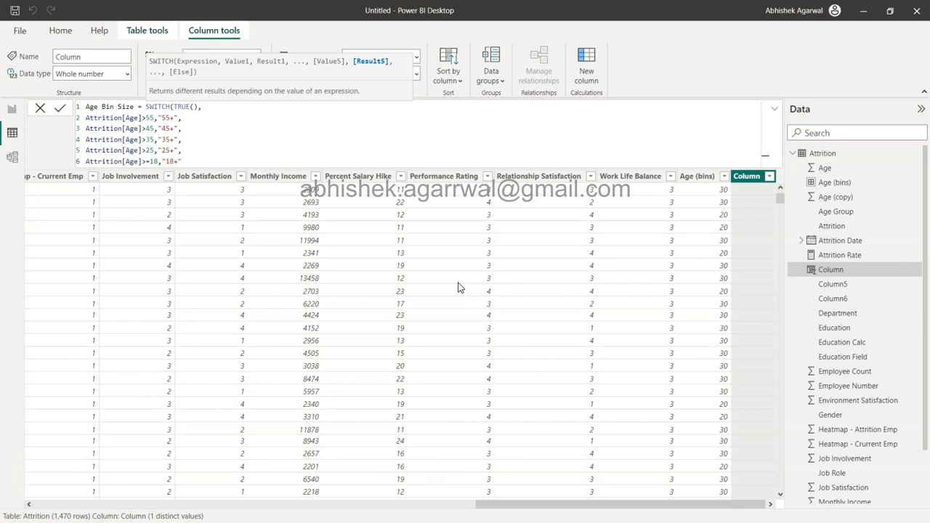
text())
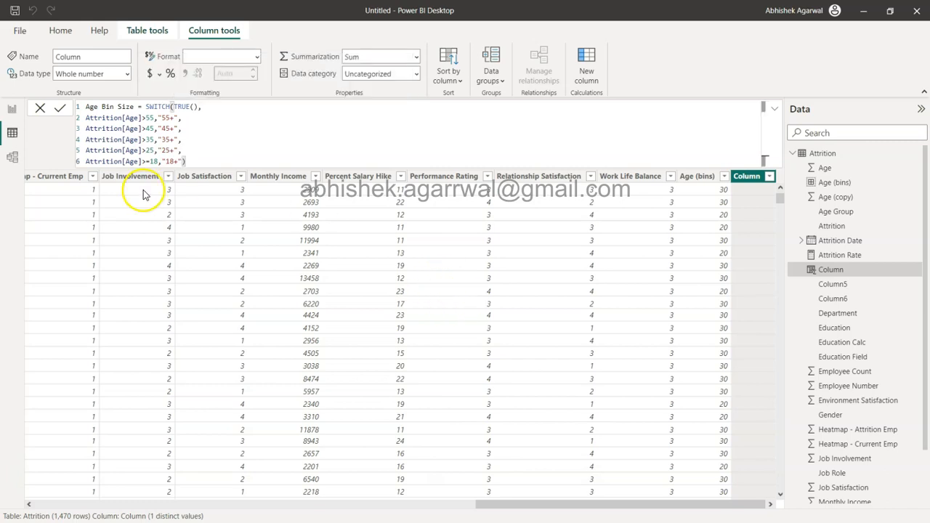
click(61, 106)
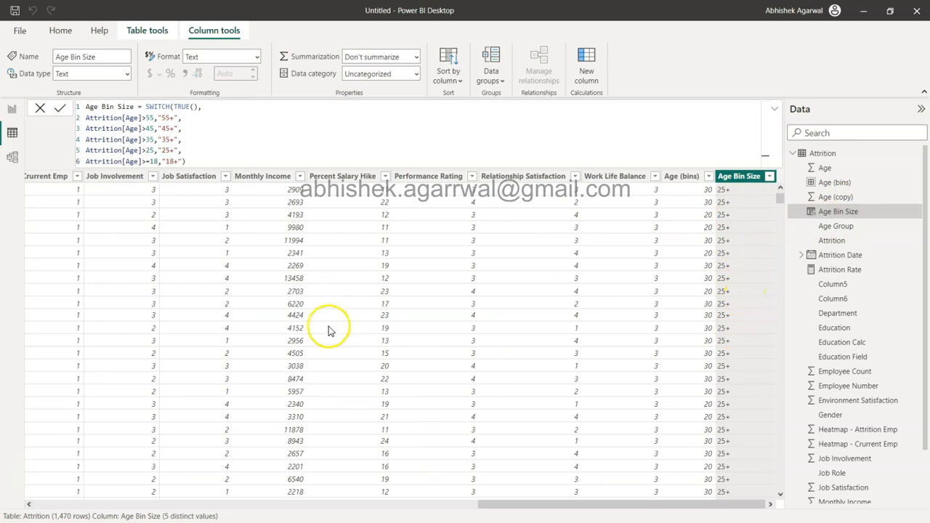
Step: Return to the report page and replace Age (bins) with Age Bin Size on the column chart's X-axis
scroll(322, 331, left, 5)
scroll(322, 332, left, 3)
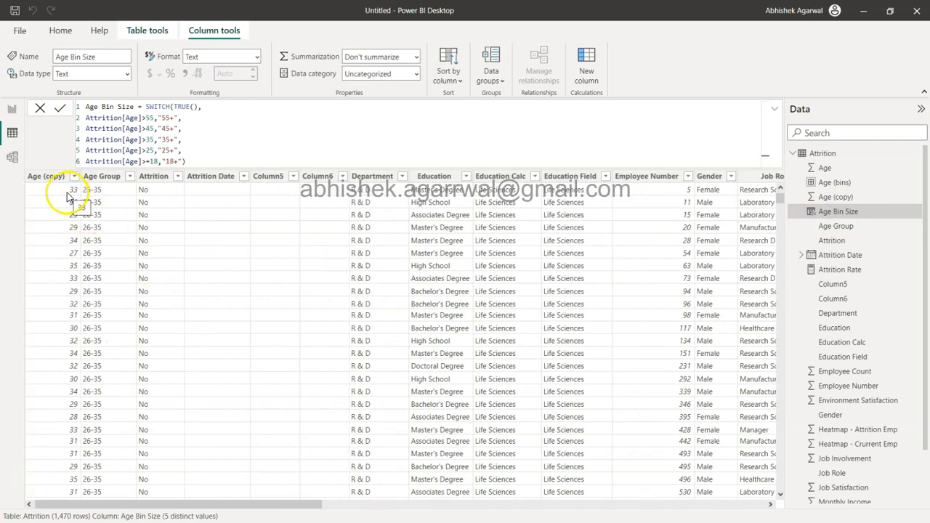
scroll(412, 273, right, 8)
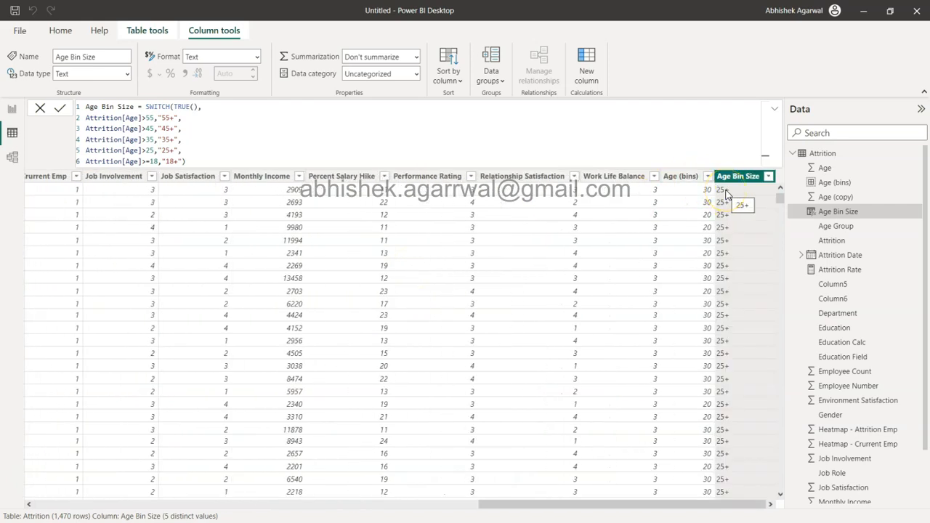
click(13, 109)
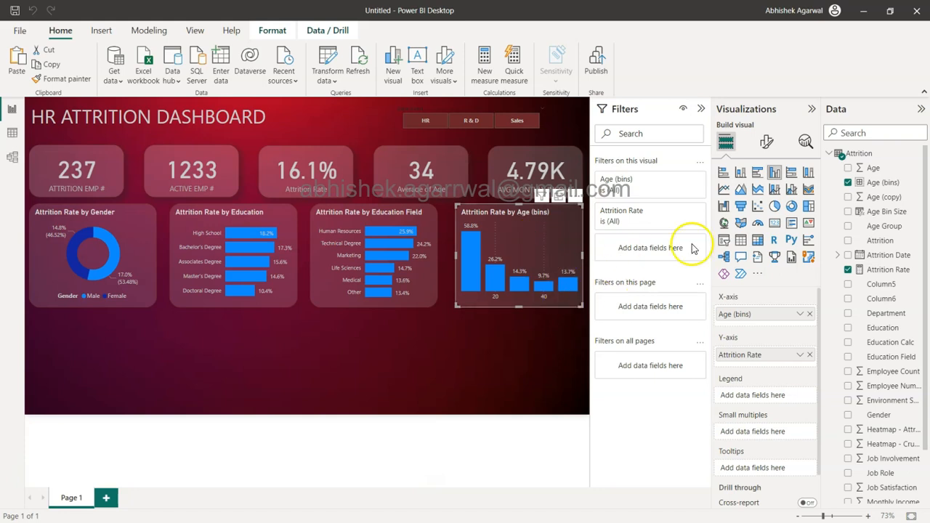
click(809, 315)
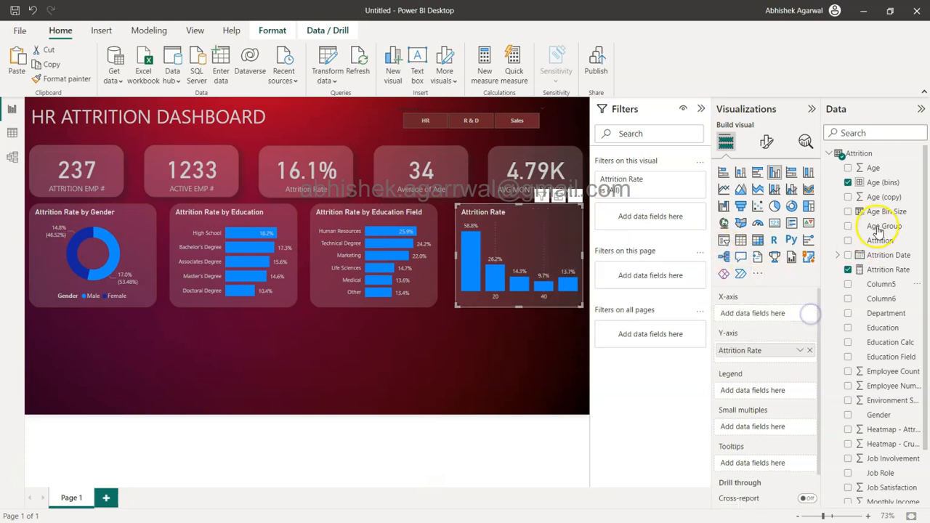
drag(889, 212, 777, 314)
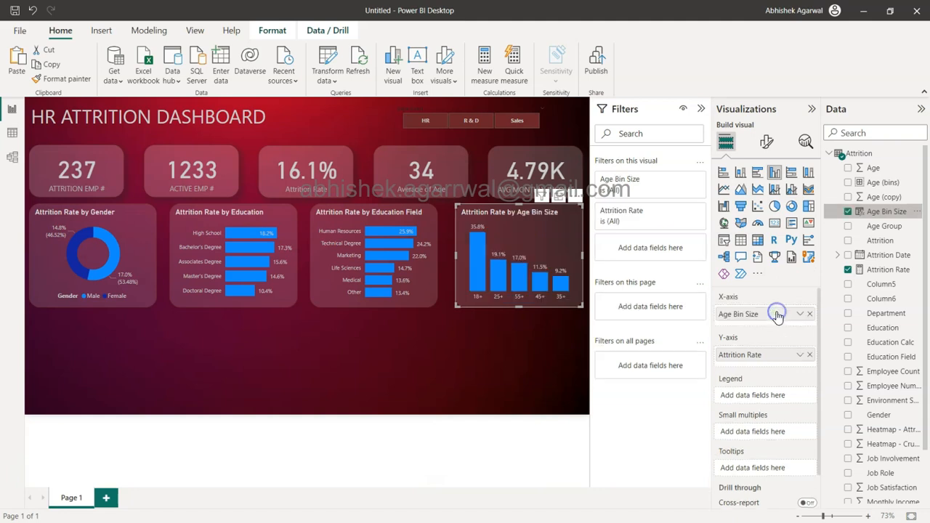
Step: Sort the Attrition Rate by Age Bin Size chart by Age Bin Size in ascending order
click(529, 308)
click(575, 197)
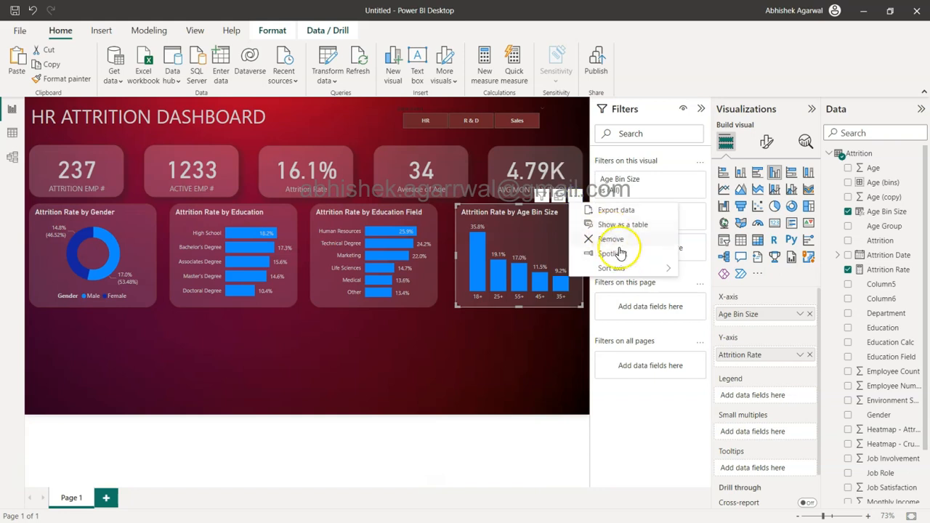
mouse_move(618, 268)
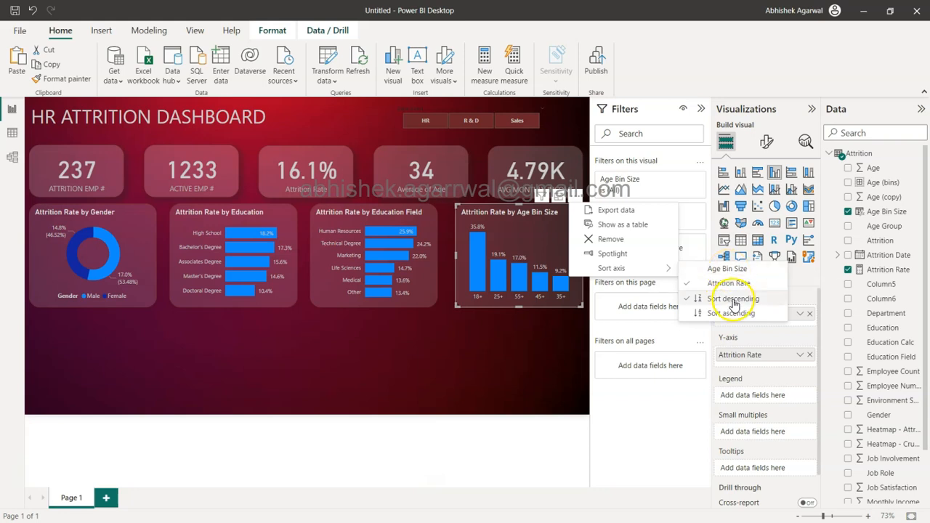
click(726, 269)
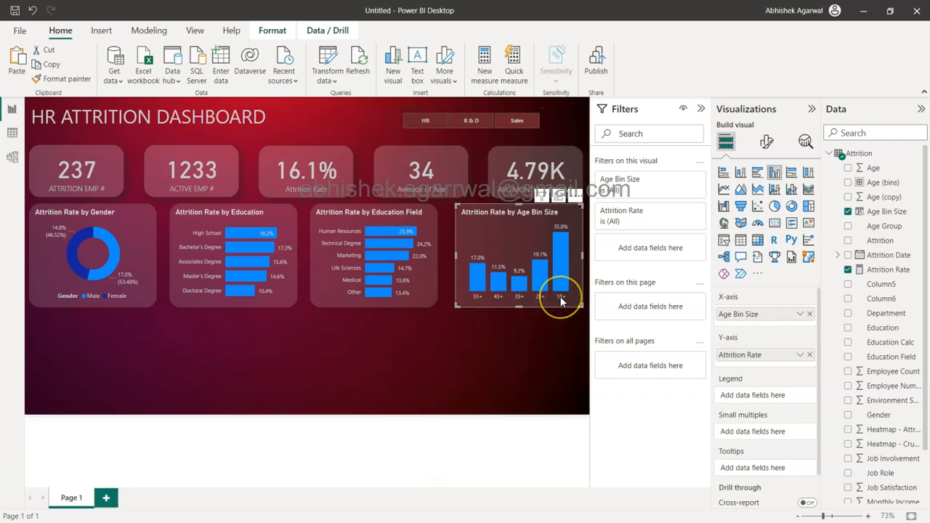
click(576, 195)
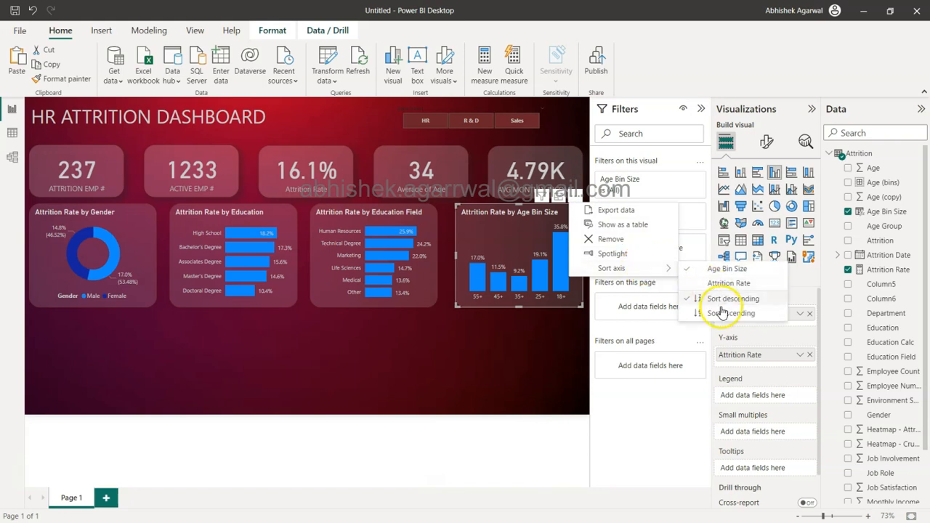
click(722, 317)
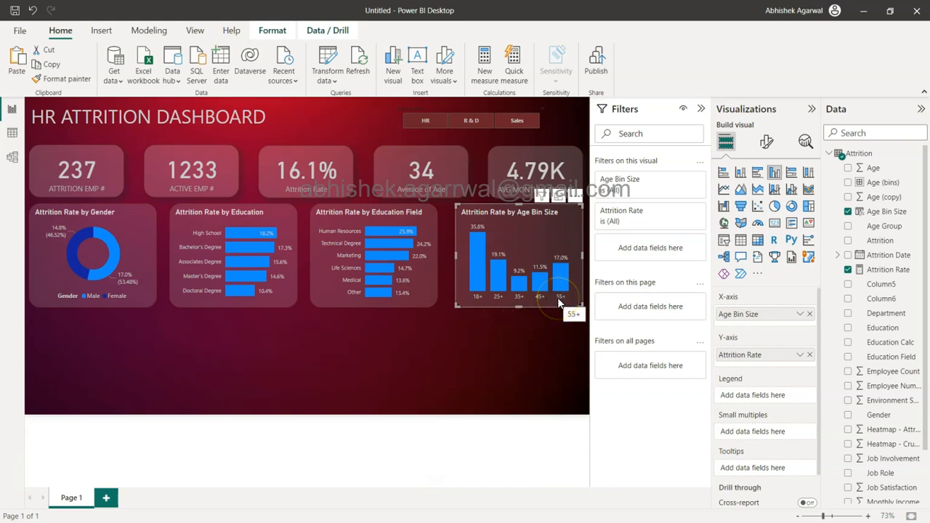
Step: Select the four attrition-rate charts in the row below the KPI cards and distribute them horizontally
click(484, 342)
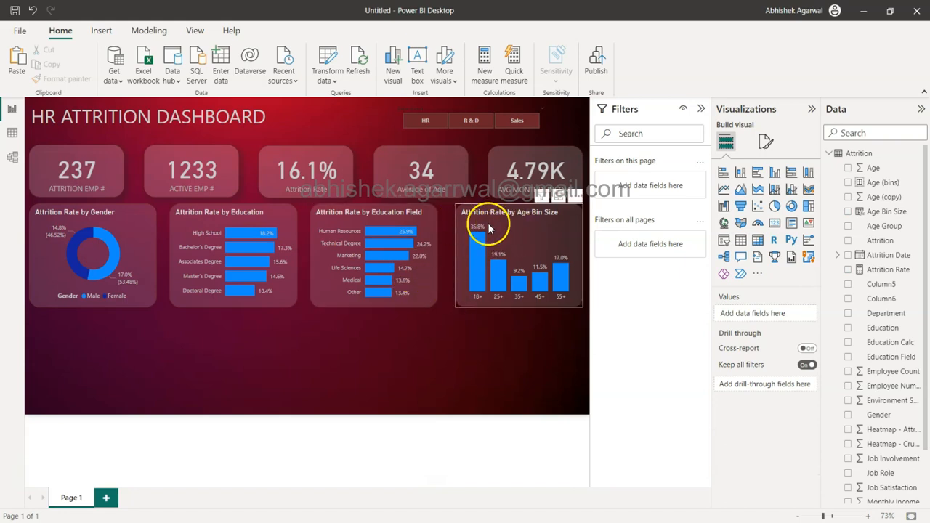
drag(587, 320, 5, 206)
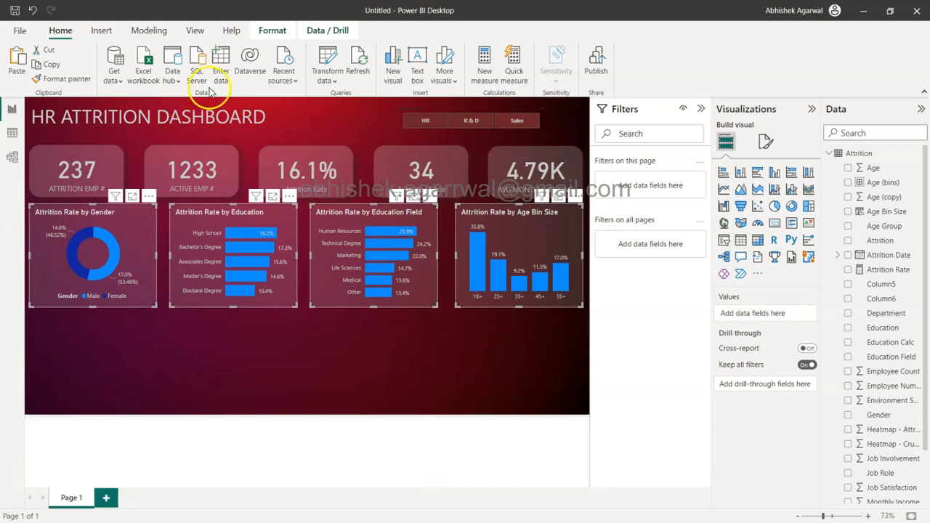
click(272, 30)
click(260, 70)
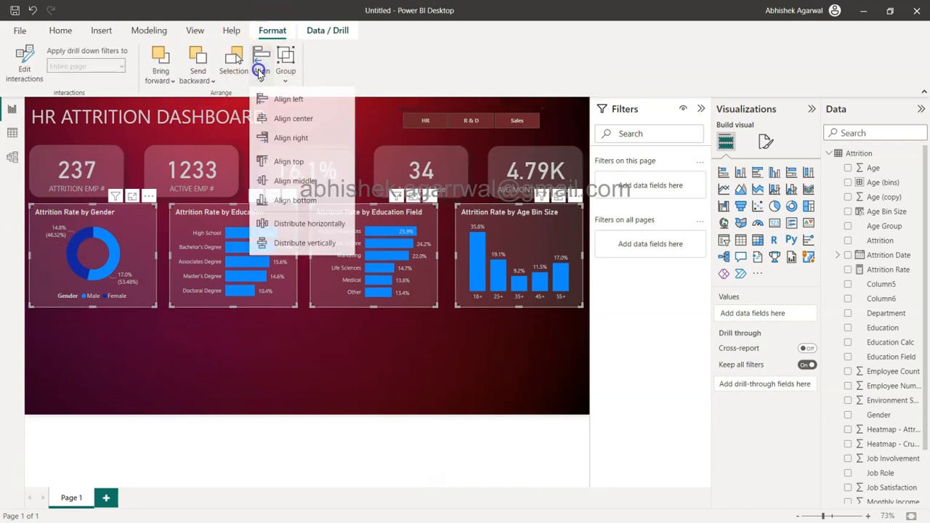
click(300, 228)
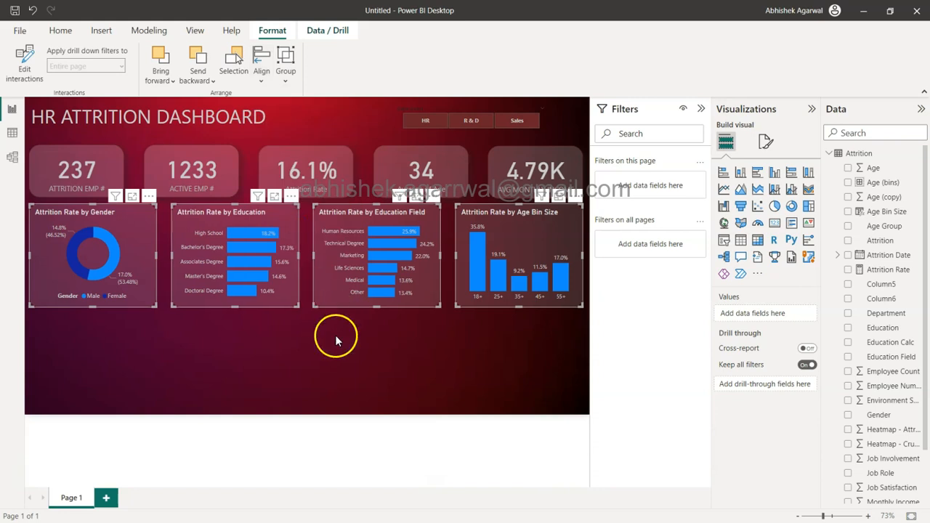
click(336, 338)
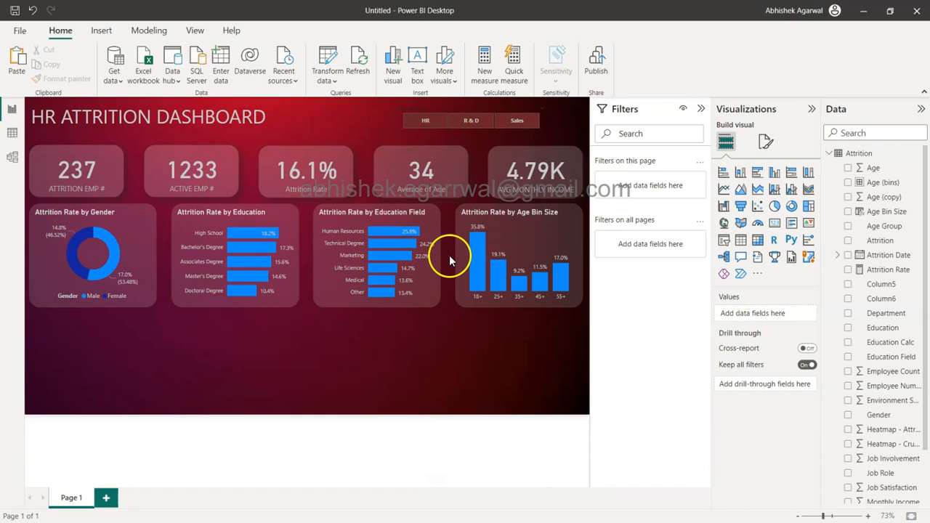
Step: Save the report as "attrition - walkthrough" in the 1 Attrition Dashboard folder
click(14, 12)
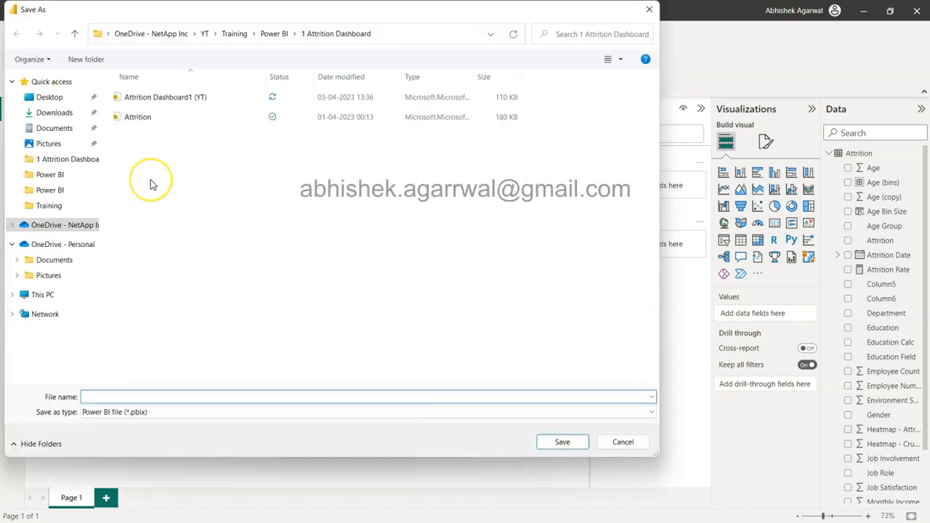
text(attrit)
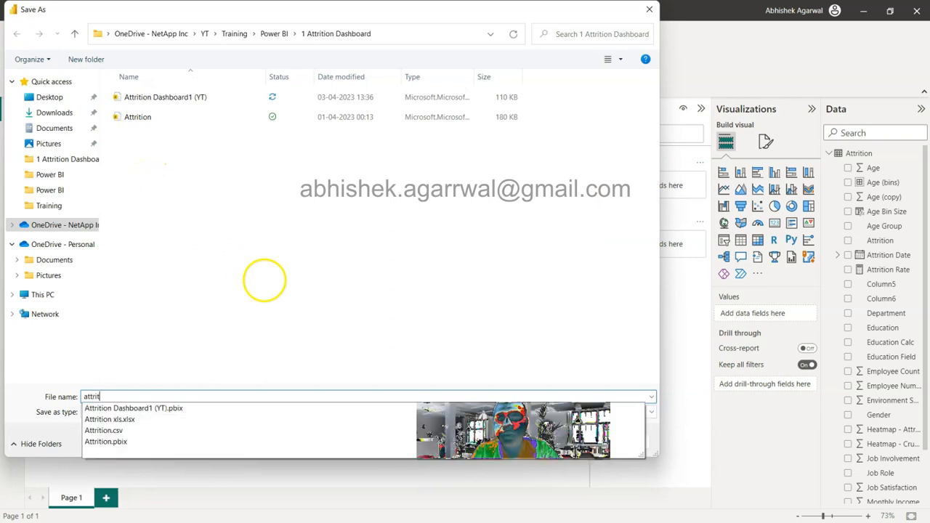
text(ion - walkthrough)
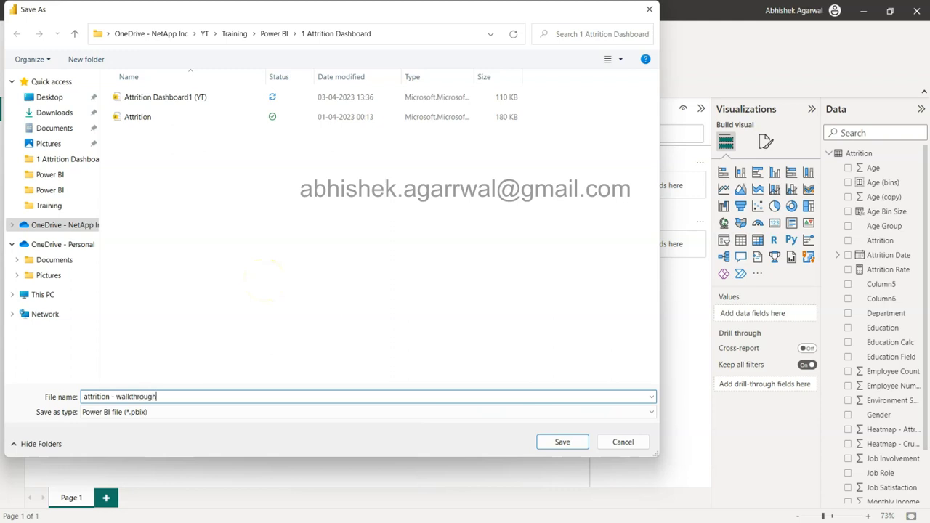
key(Return)
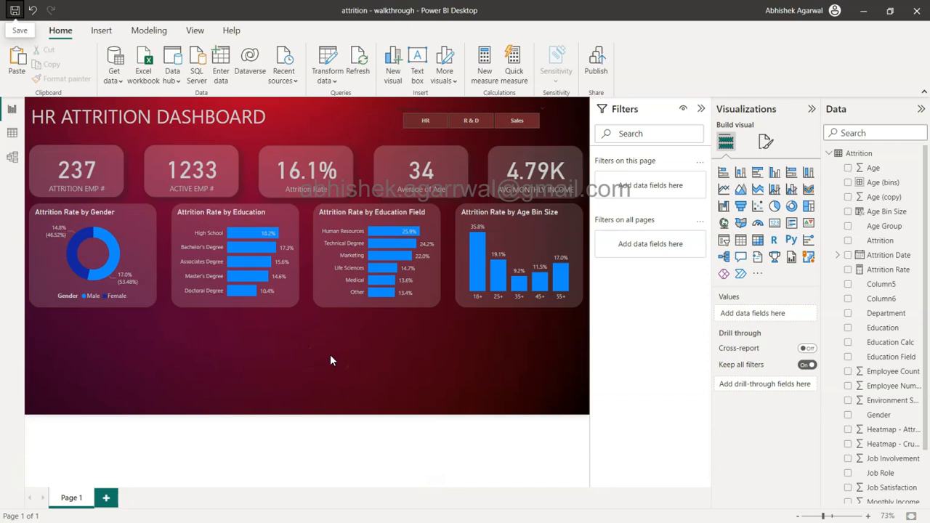
Step: Change the report page's canvas type to Custom and set its height to 800 px
click(764, 145)
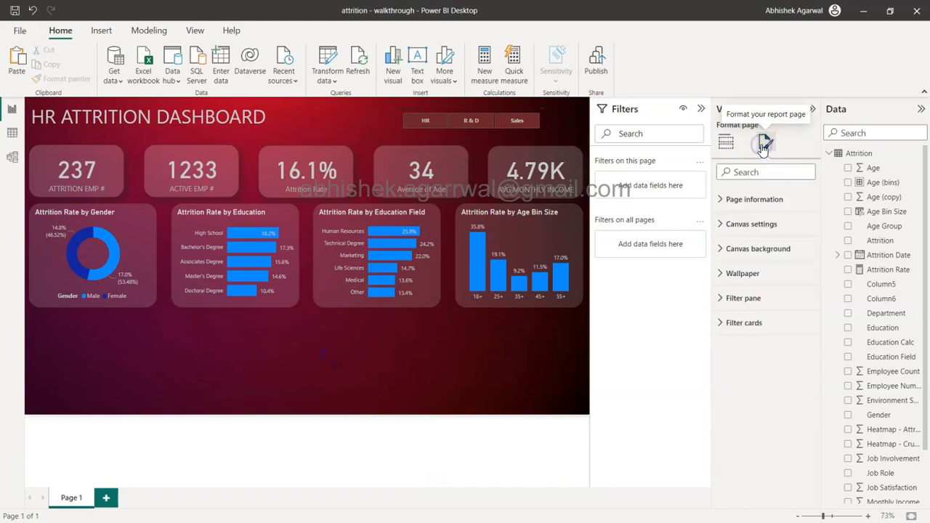
click(752, 225)
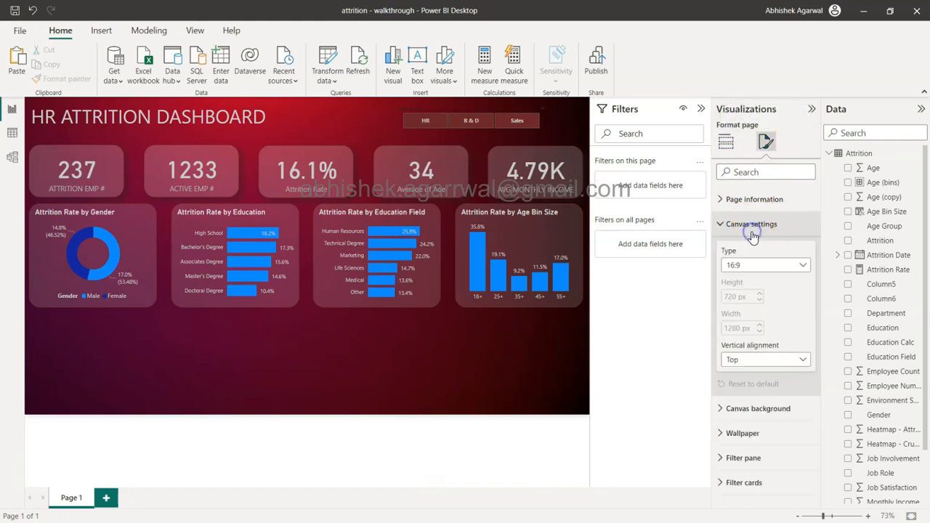
click(762, 270)
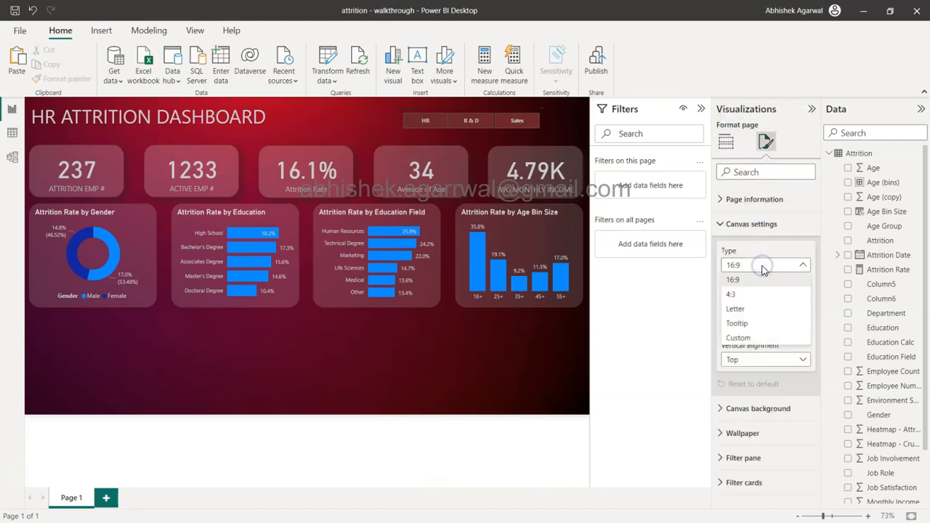
click(762, 338)
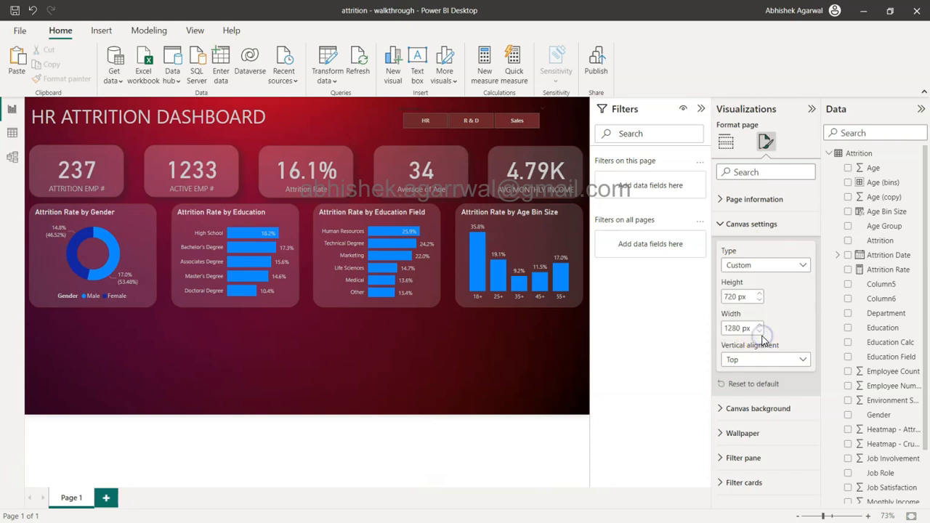
double_click(734, 296)
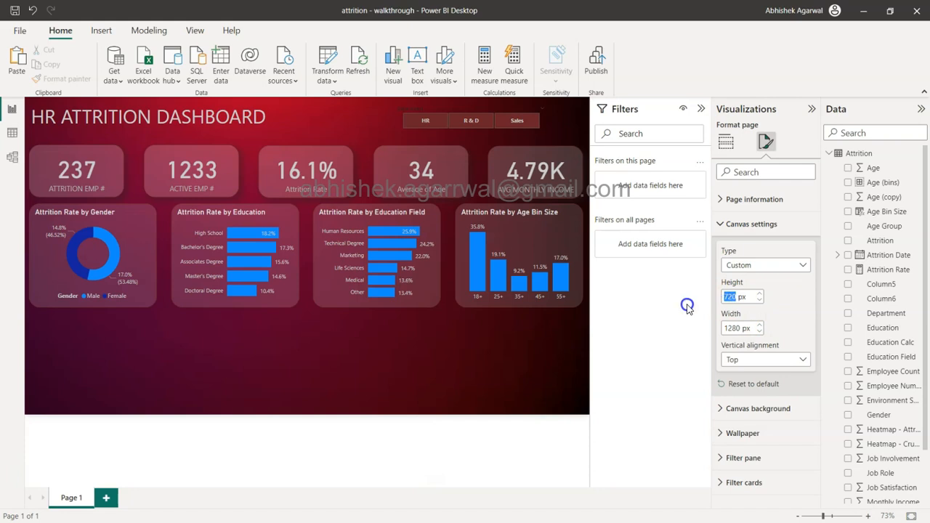
text(900)
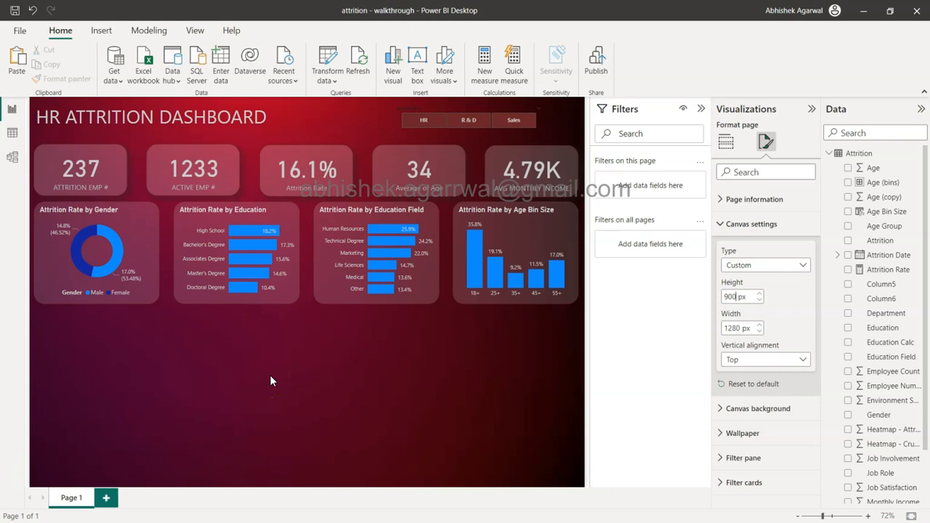
double_click(731, 297)
key(BackSpace)
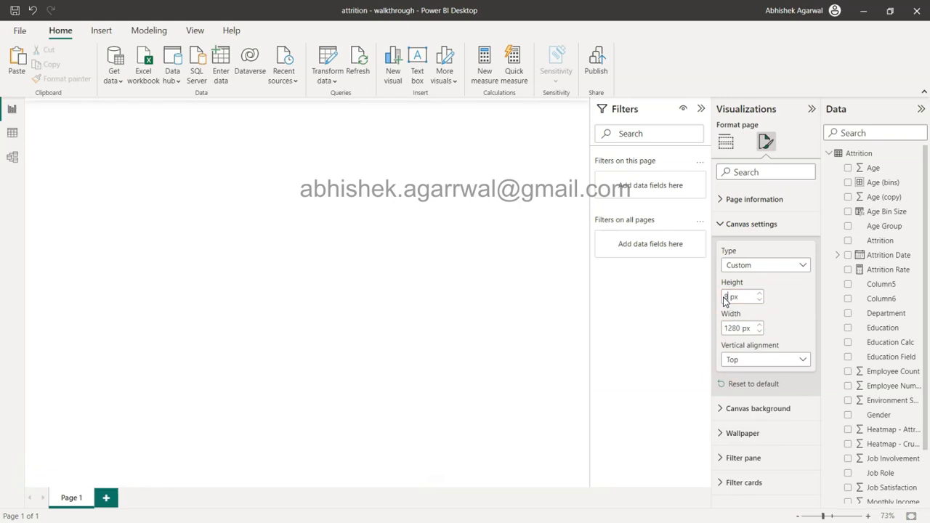
text(800)
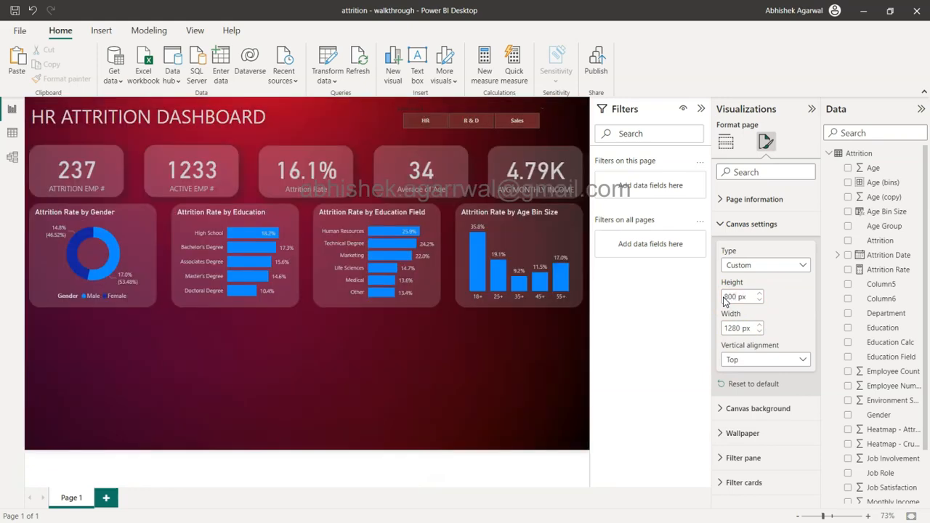
click(296, 386)
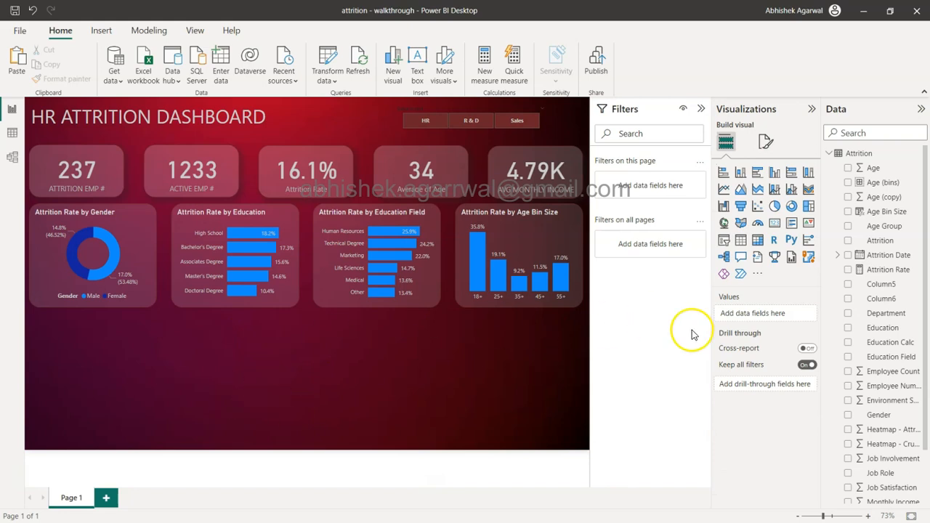
Step: Duplicate the Attrition Rate by Education chart and place the copy below the Attrition Rate by Gender chart
click(290, 218)
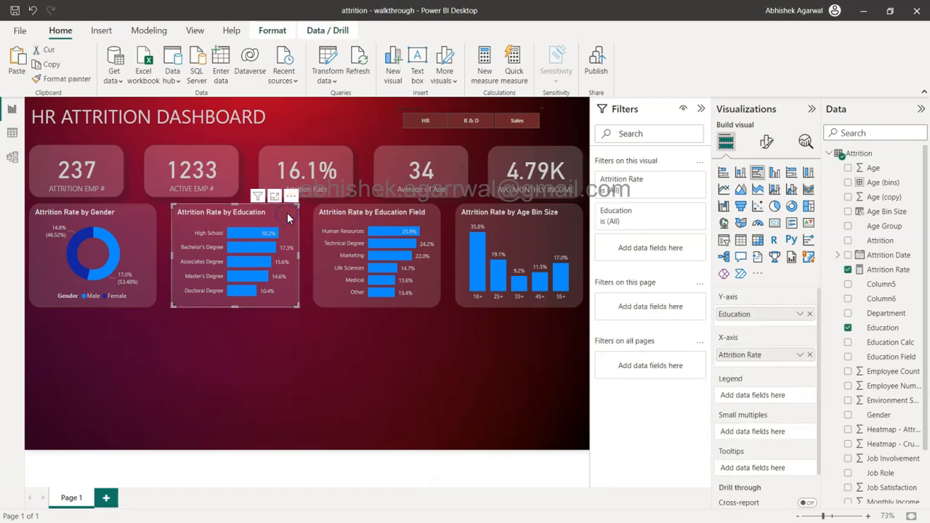
key(ctrl+c)
key(ctrl+v)
drag(287, 213, 147, 327)
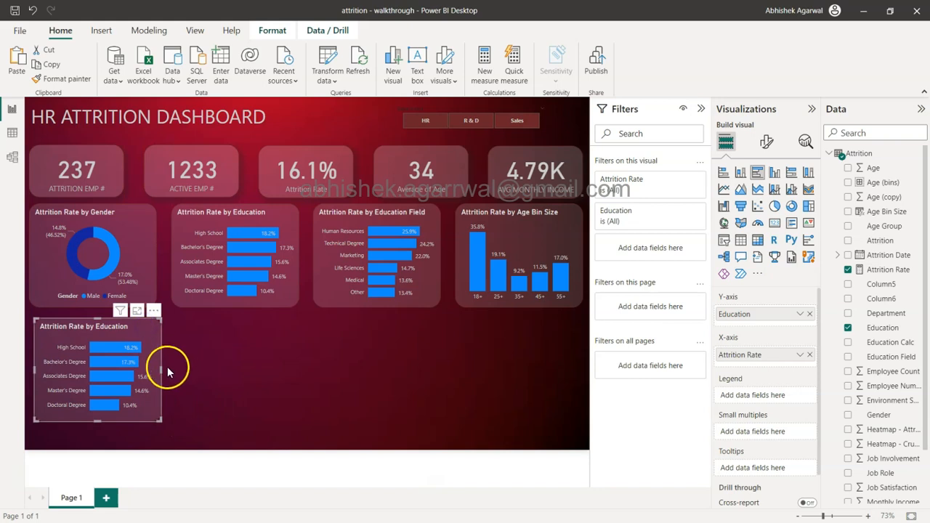
Step: Enlarge the copied Education chart to span the Gender and Education charts above it and reach nearly to the canvas's lower edge
drag(160, 369, 298, 357)
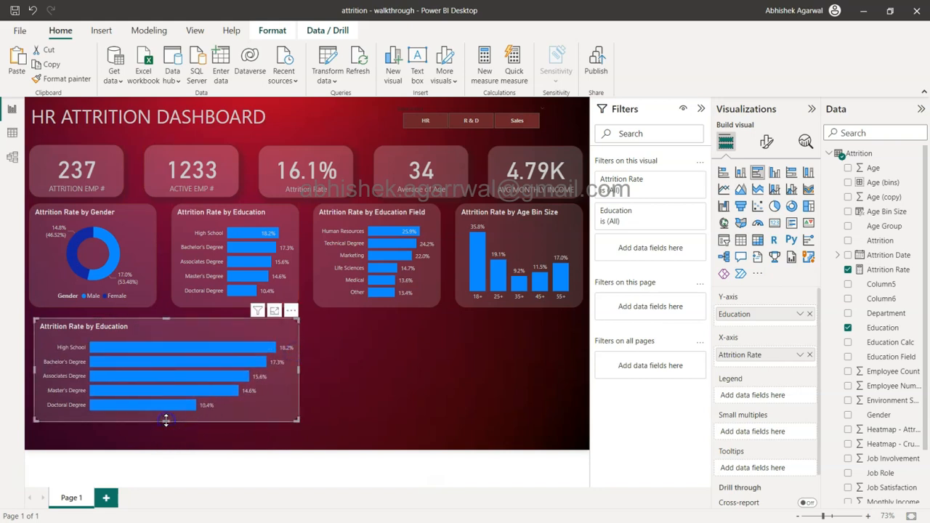
drag(36, 373, 29, 371)
drag(164, 420, 166, 445)
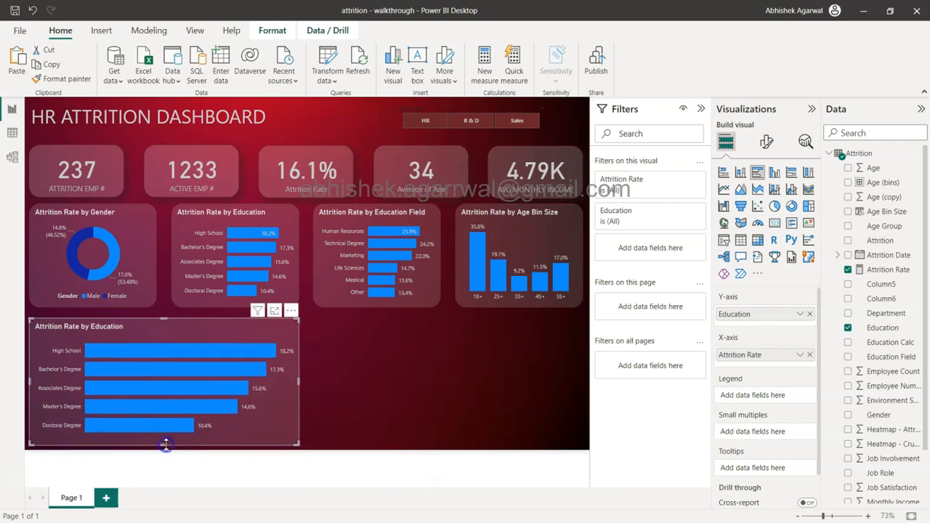
Step: Replace Education with Job Role on the enlarged chart's Y-axis
scroll(848, 291, down, 2)
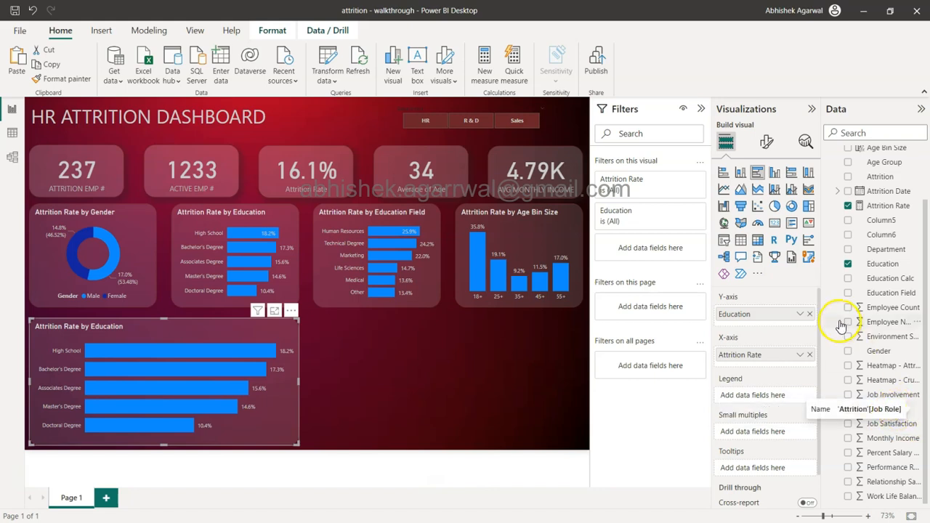
click(810, 314)
drag(872, 410, 756, 316)
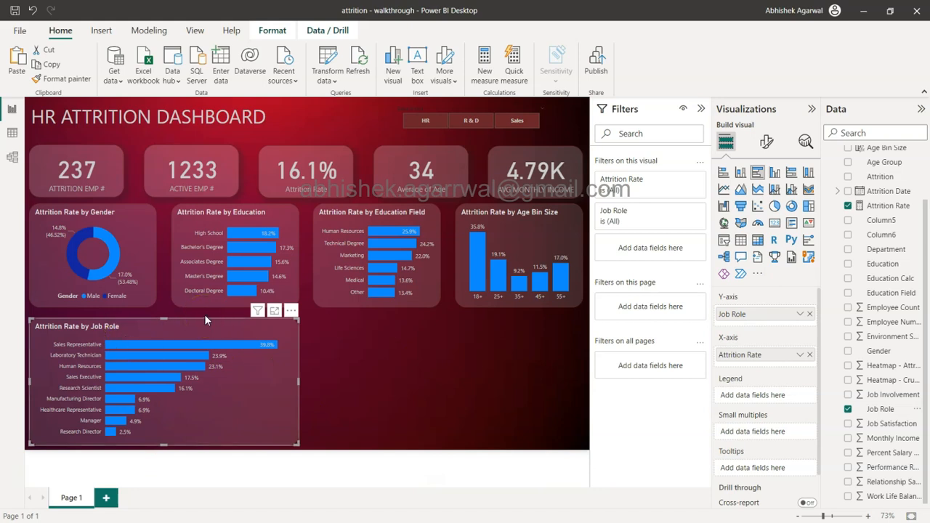
Step: Duplicate the Attrition Rate by Job Role chart and place the copy beside it, beneath the Education Field and Age Bin Size charts
click(364, 339)
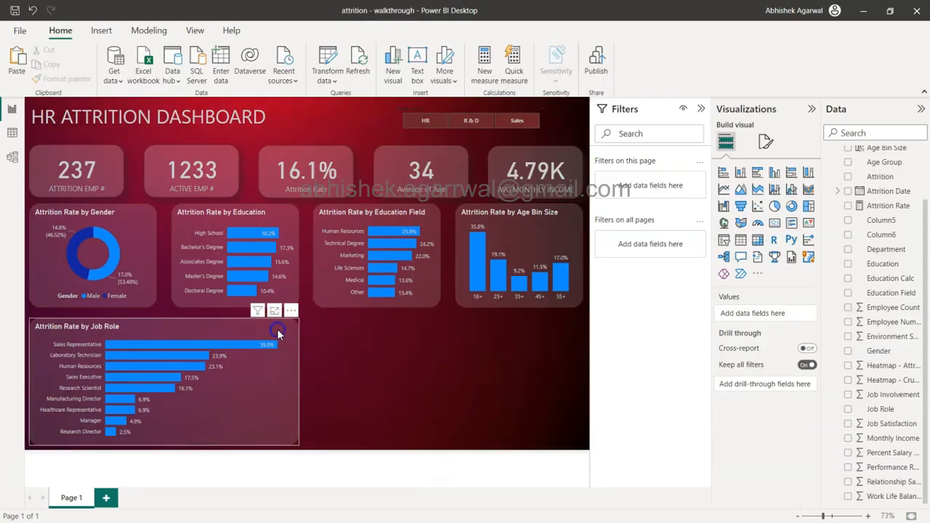
click(277, 329)
drag(277, 329, 566, 334)
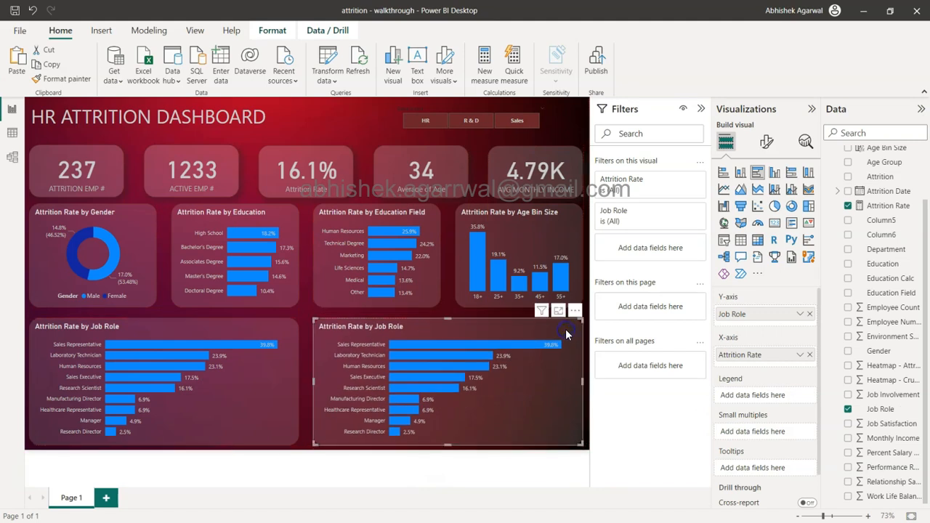
Step: Remove Attrition Rate from the copied chart's X-axis and replace Job Role with Employee Count on its Y-axis
scroll(929, 320, up, 2)
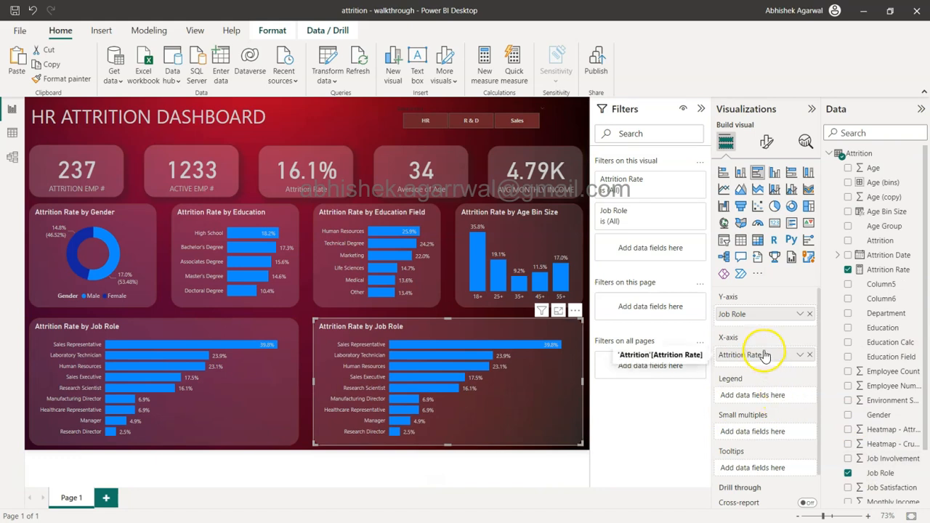
click(811, 356)
scroll(887, 436, down, 2)
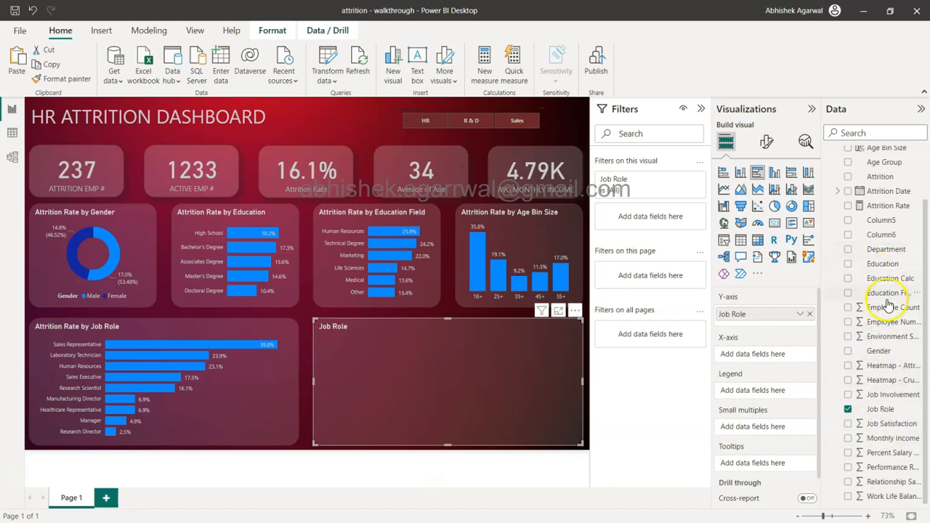
drag(888, 306, 775, 322)
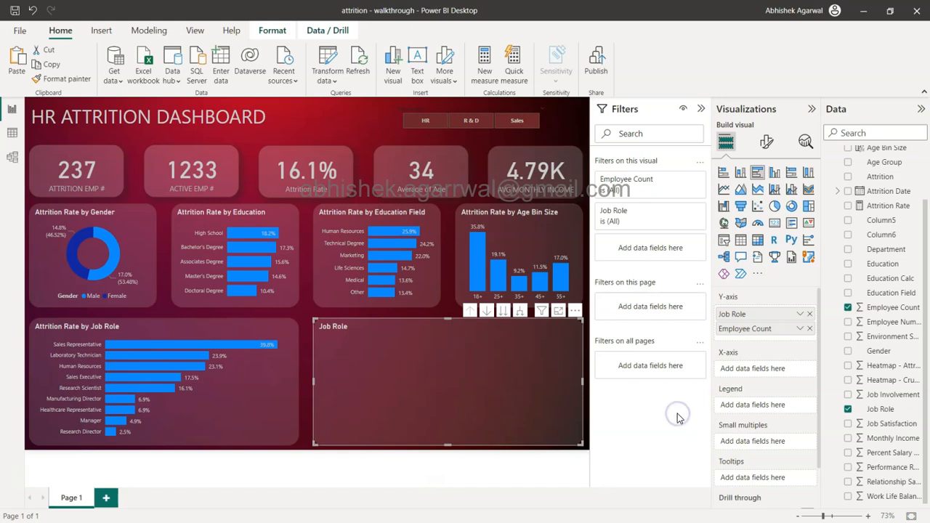
click(810, 314)
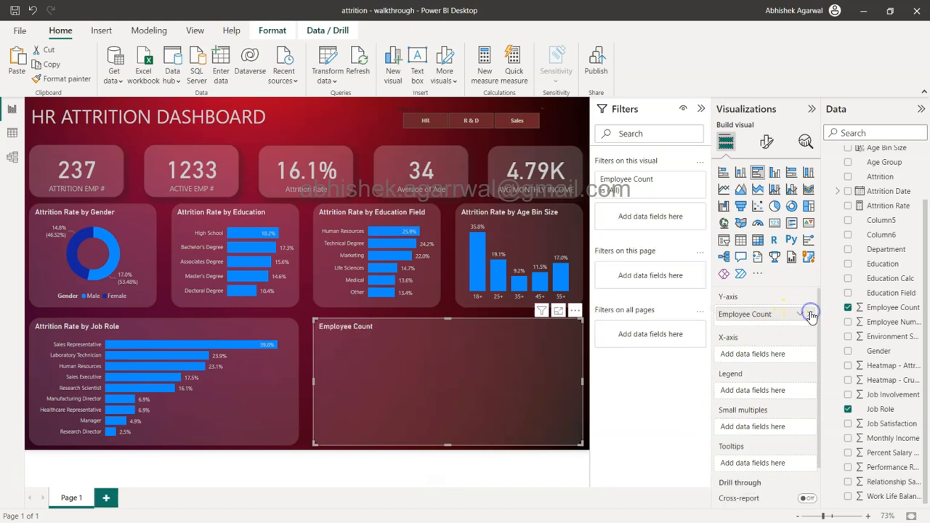
Step: Convert the Employee Count visual to an area chart and move Employee Count to its Y-axis
click(743, 192)
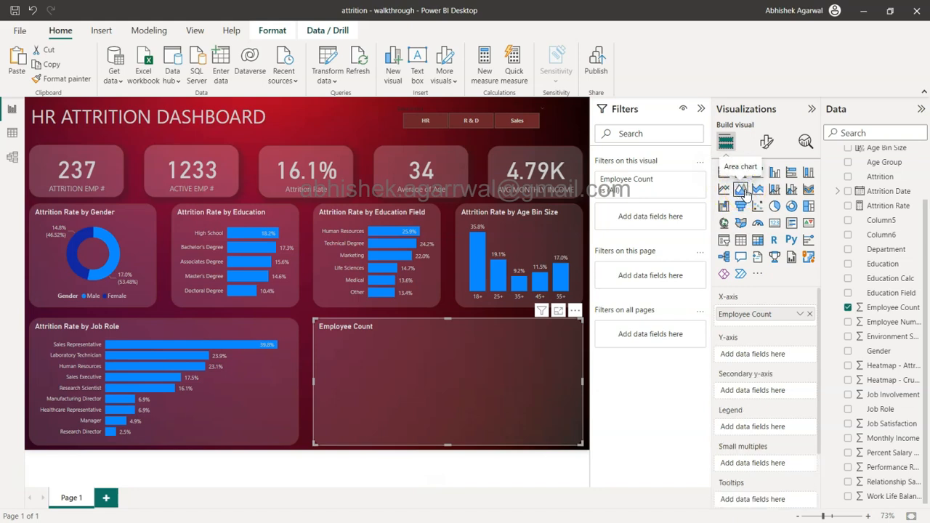
drag(756, 317, 756, 358)
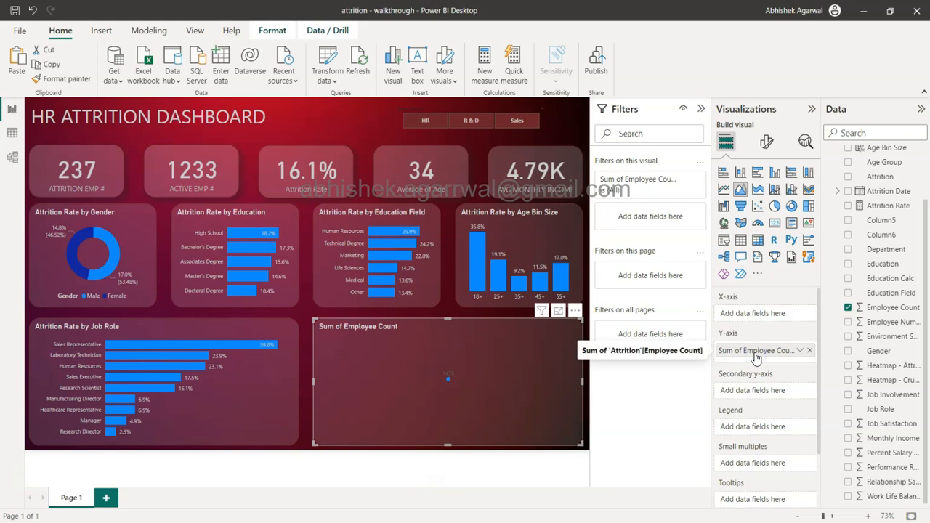
Step: Add Attrition Date to the area chart's X-axis and use the plain date instead of the date hierarchy
drag(886, 191, 768, 309)
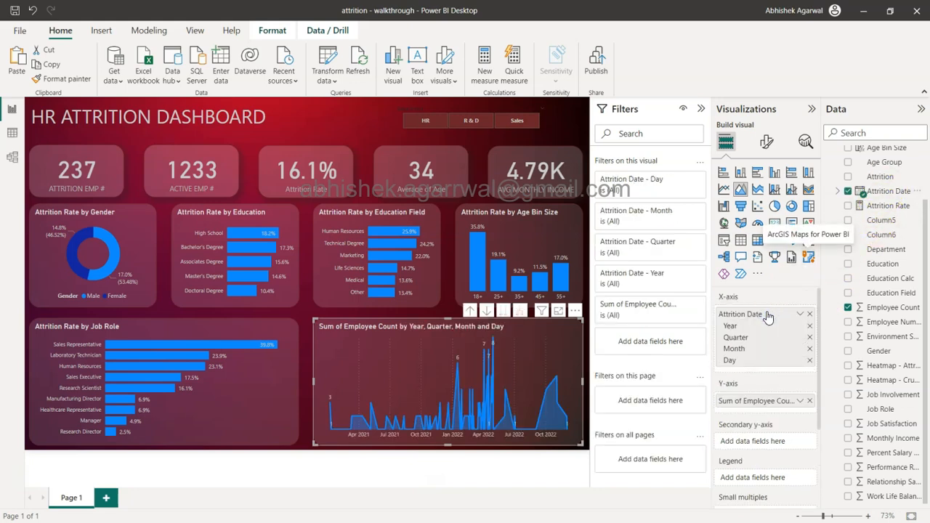
click(800, 314)
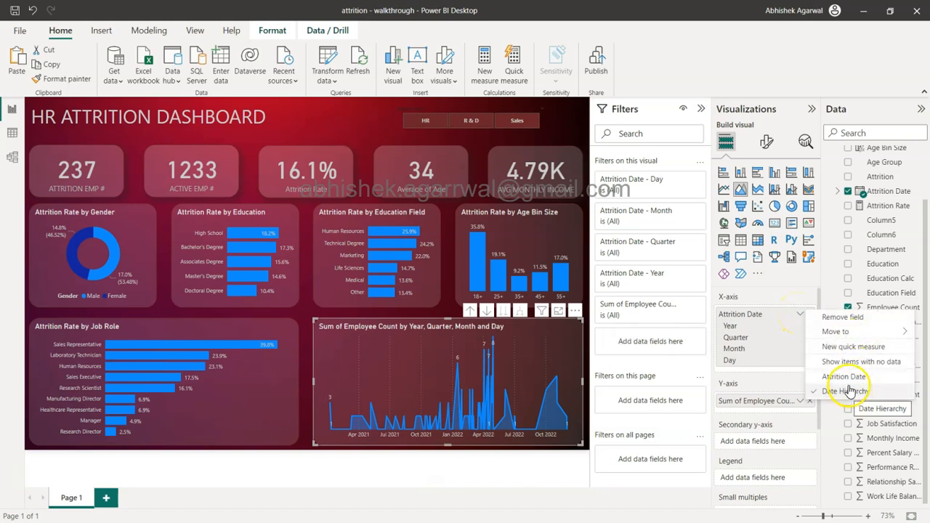
click(847, 377)
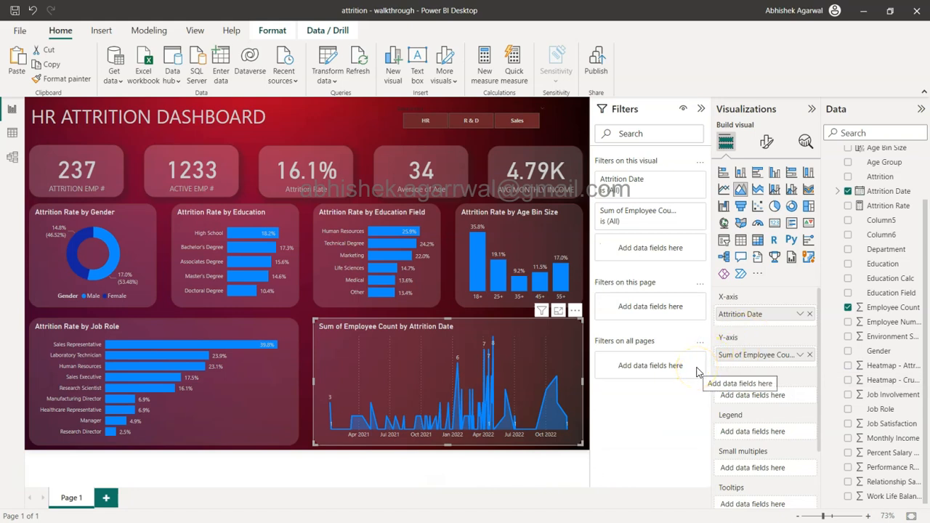
Step: Start a quick measure from the Employee Count field and choose Running total as its calculation
mouse_move(468, 365)
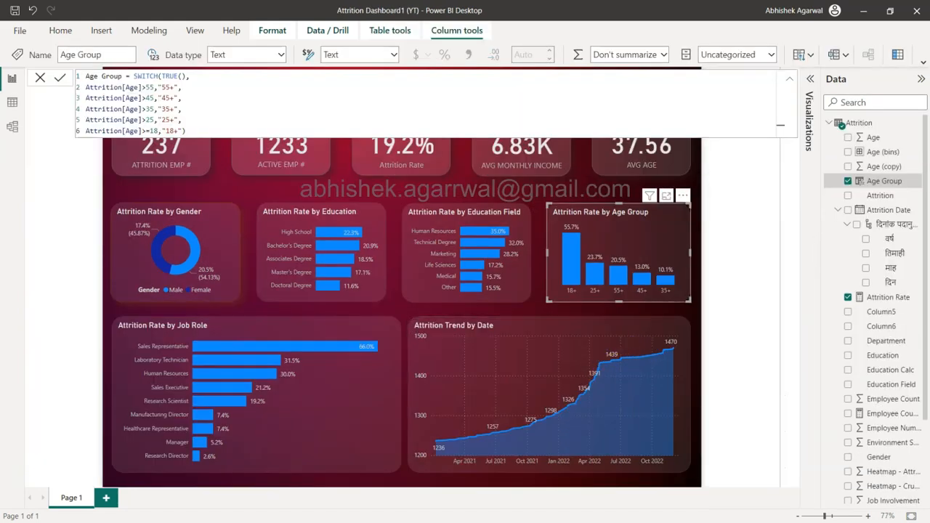
mouse_move(631, 366)
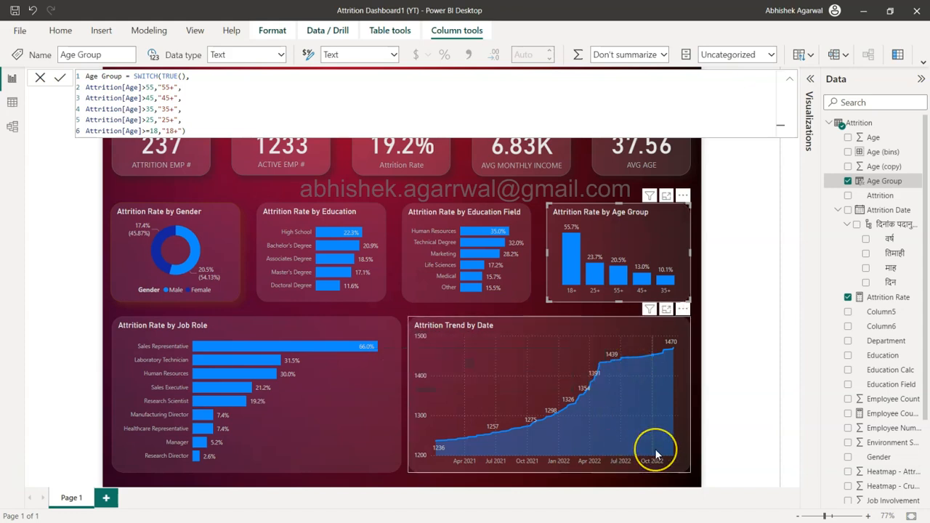
mouse_move(656, 455)
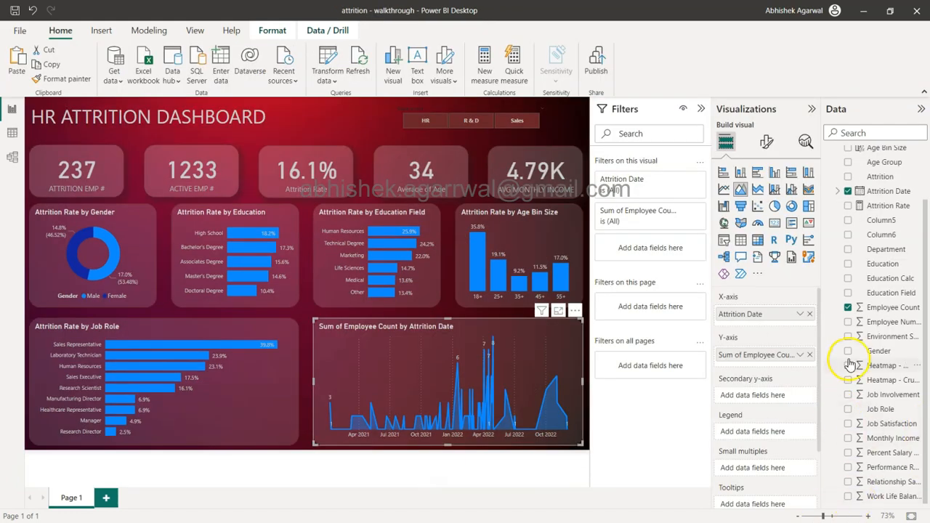
click(886, 310)
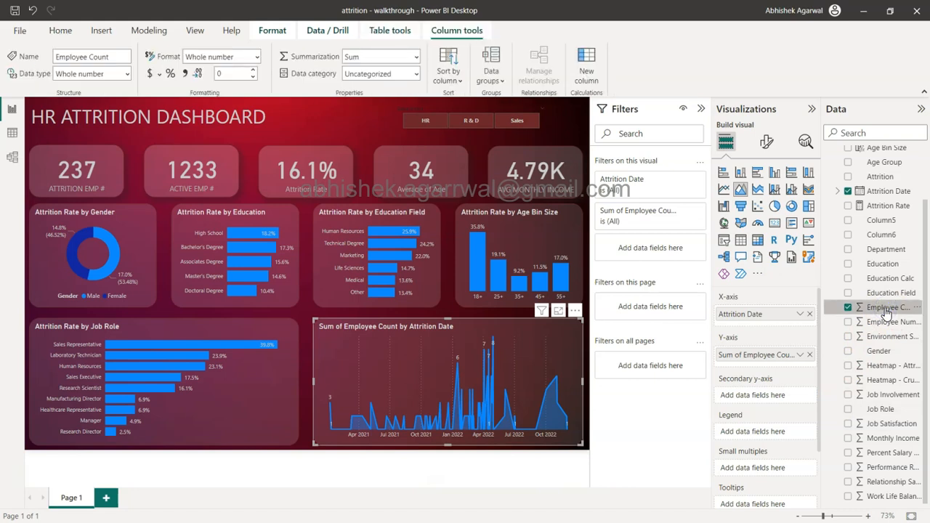
click(917, 308)
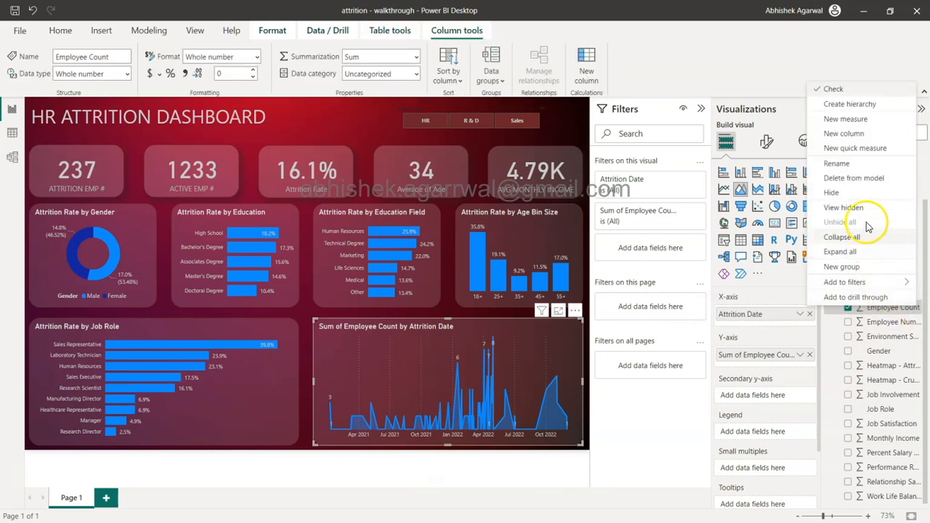
click(858, 151)
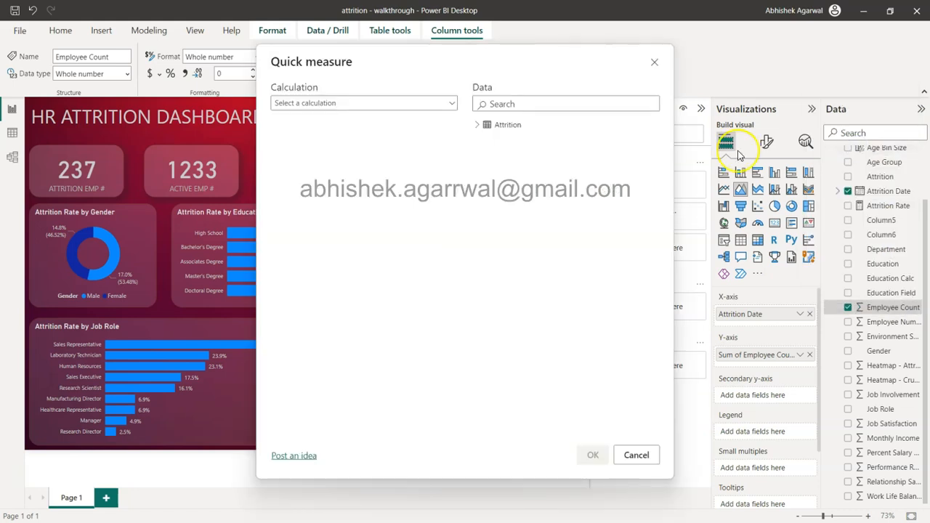
click(440, 109)
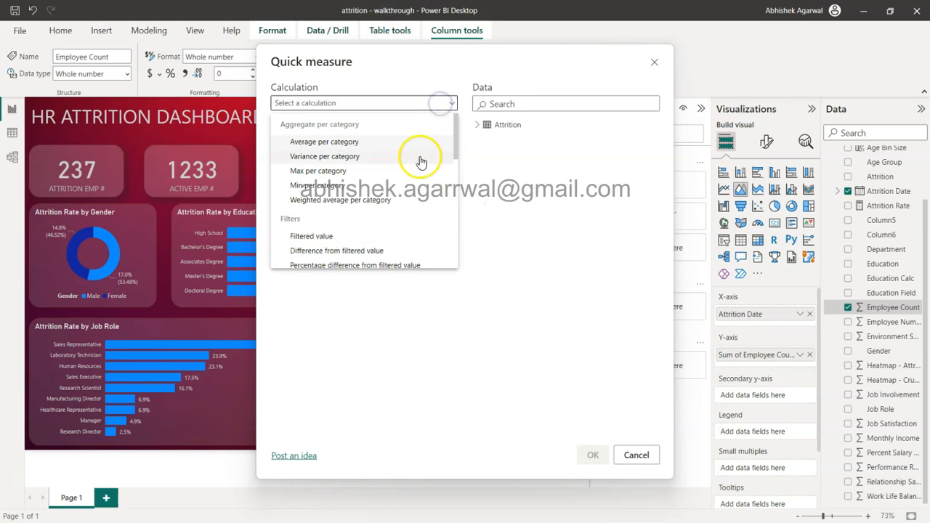
scroll(414, 189, down, 3)
scroll(414, 201, down, 3)
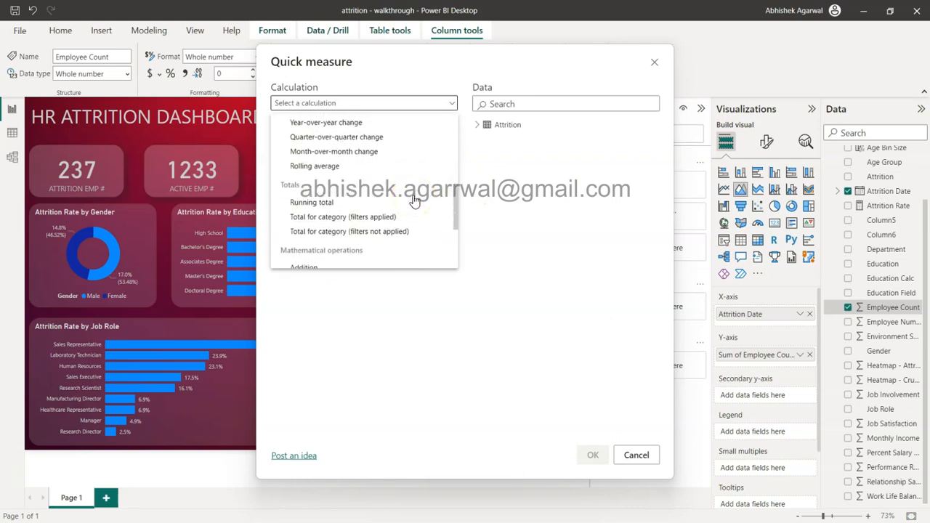
click(381, 201)
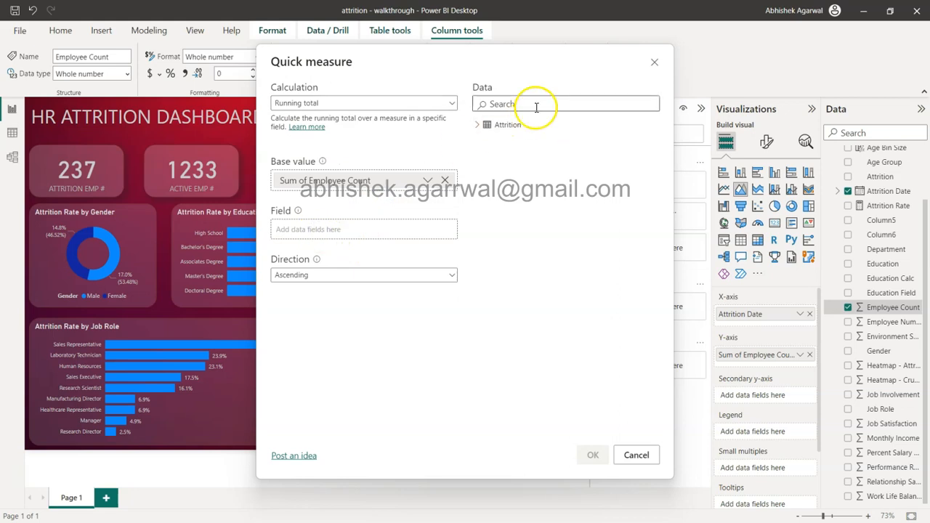
Step: Set Attrition Date as the running total's field, keep the ascending direction, and create the quick measure
click(474, 125)
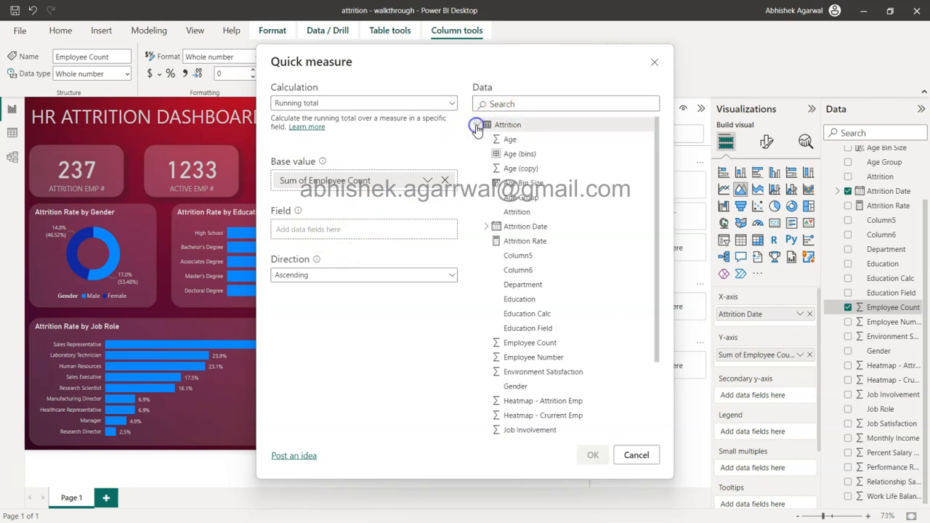
click(485, 227)
click(514, 225)
drag(514, 225, 352, 236)
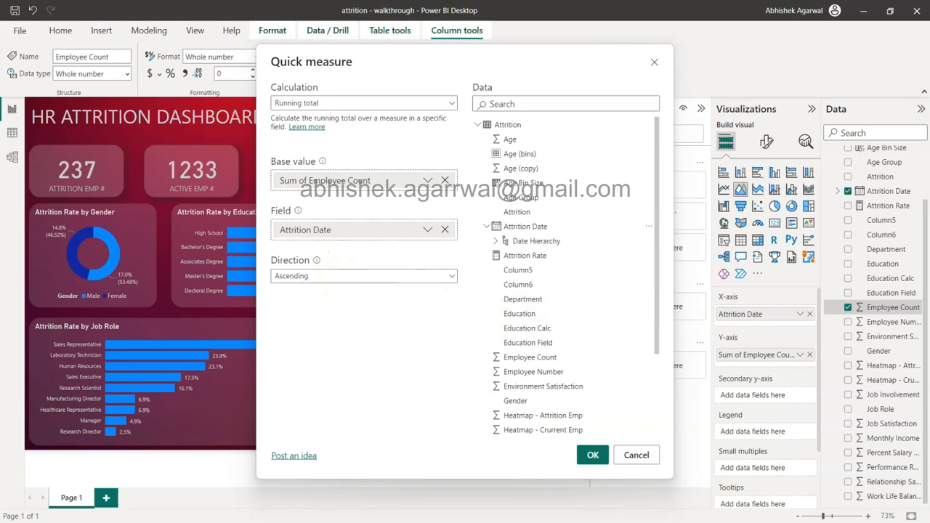
click(585, 455)
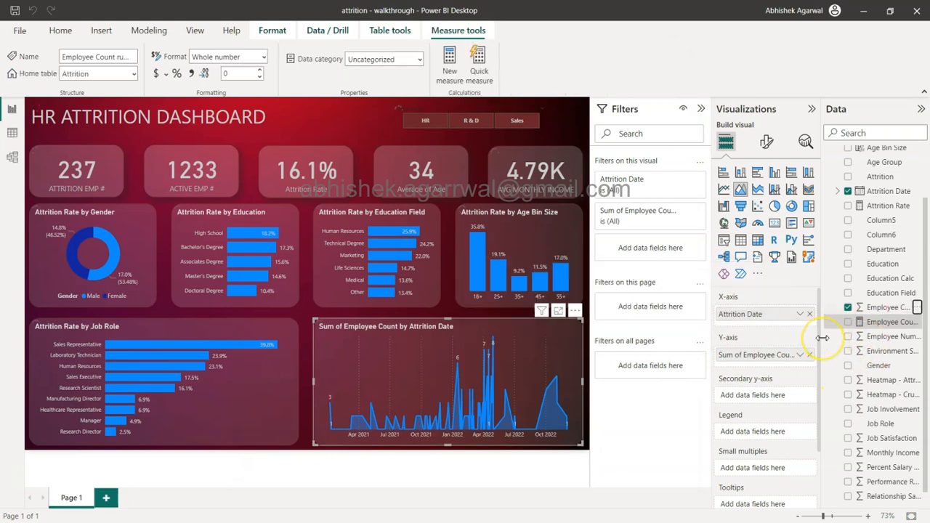
Step: Replace the Sum of Employee Count on the area chart's Y-axis with the Employee Count running total measure and deselect the chart
drag(822, 338, 872, 327)
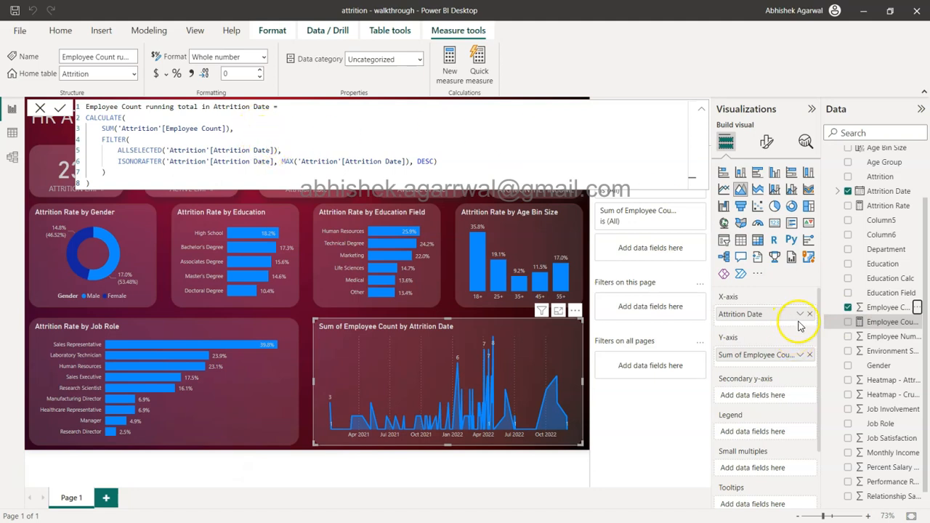
click(810, 354)
click(876, 325)
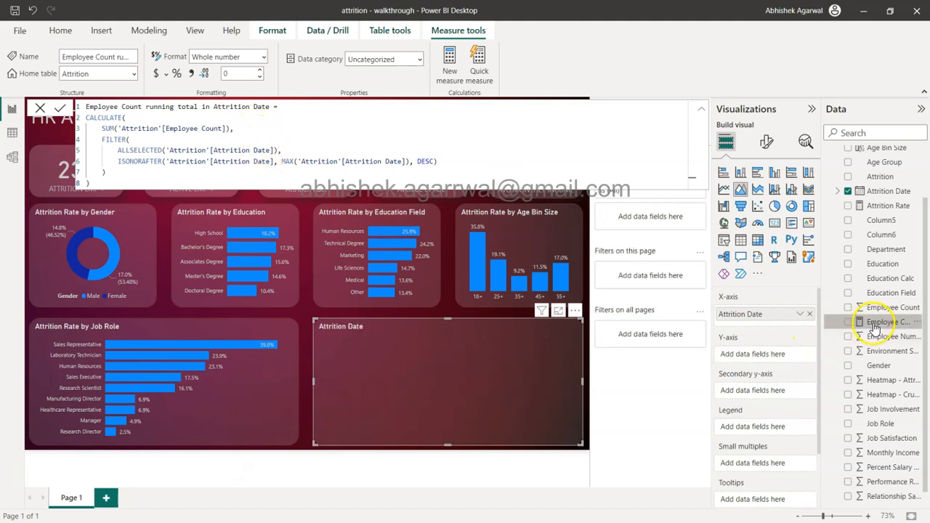
drag(834, 331, 772, 355)
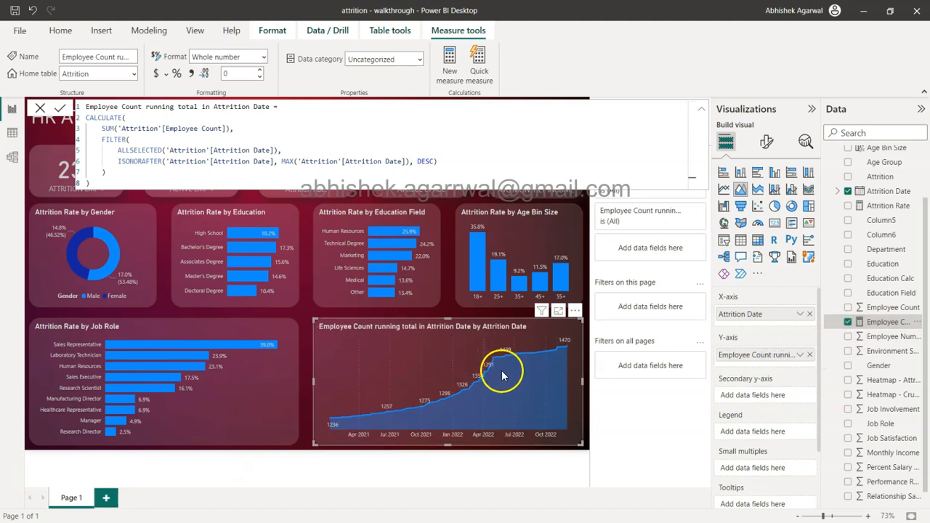
mouse_move(552, 360)
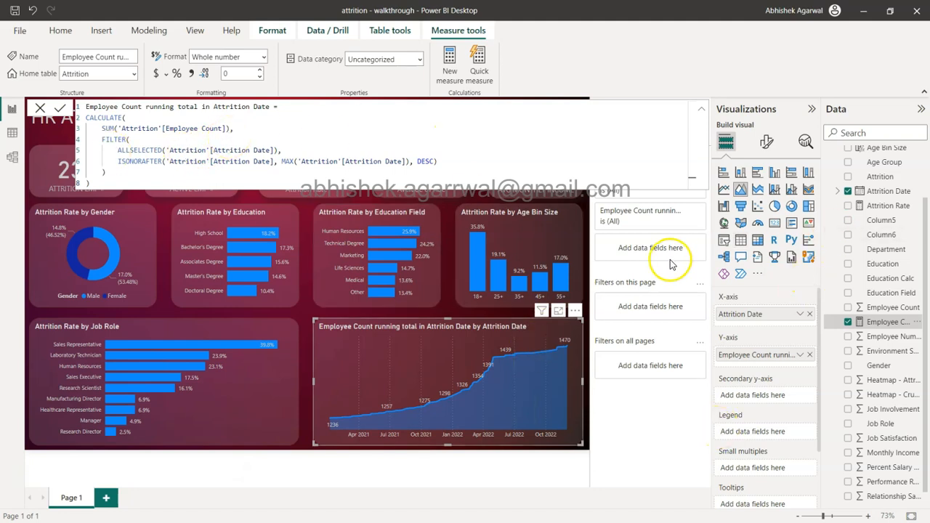
click(703, 112)
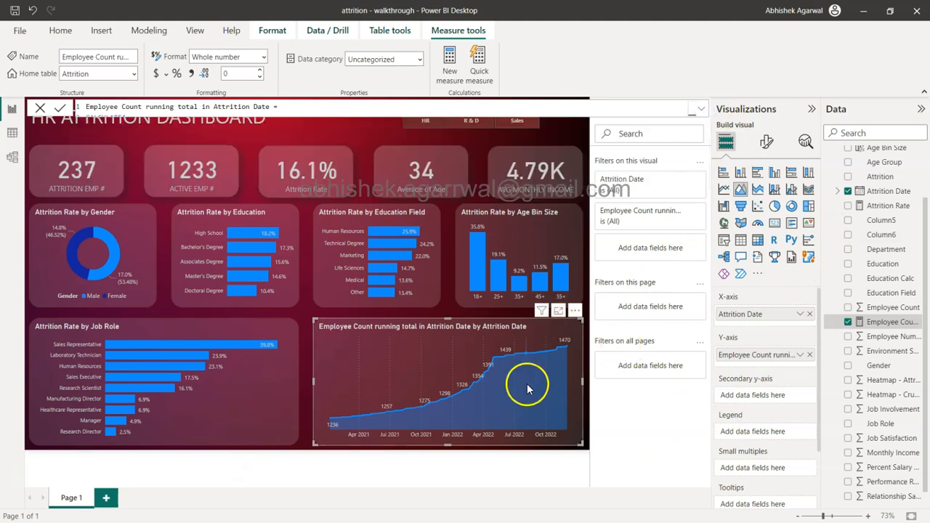
mouse_move(484, 268)
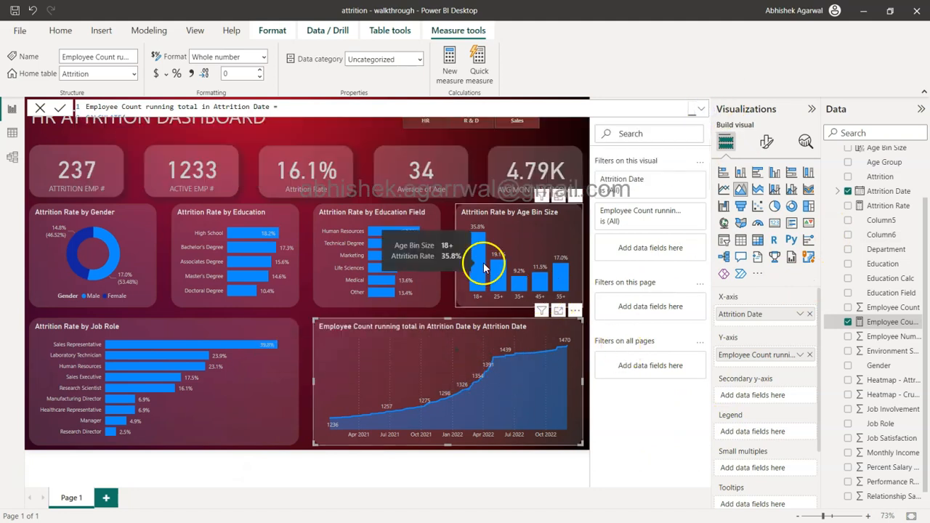
click(306, 320)
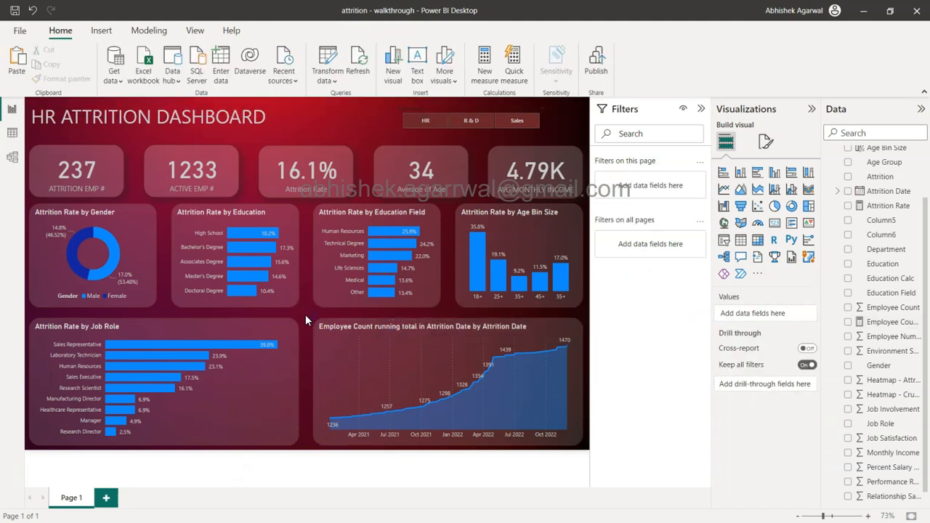